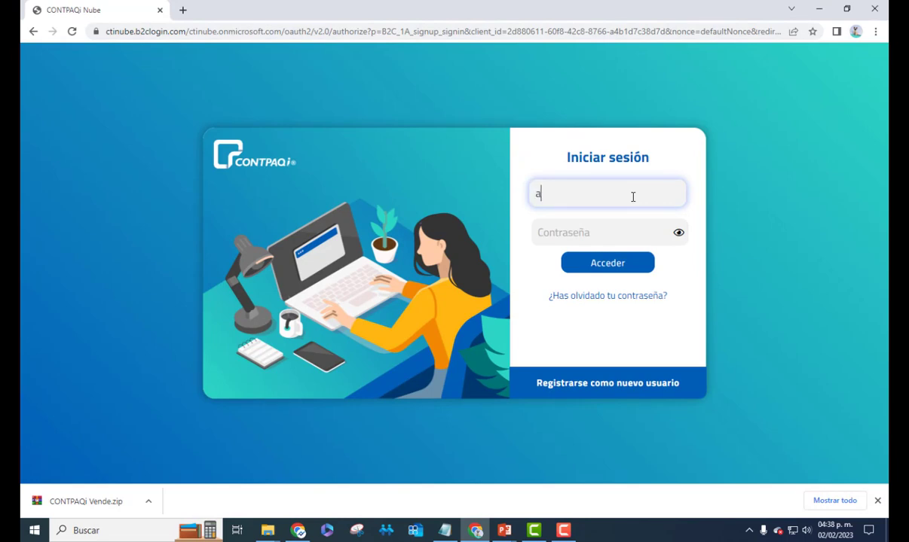
Sign in to CONTPAQi Nube with the account e-mail and password
text(@integraconsorcio)
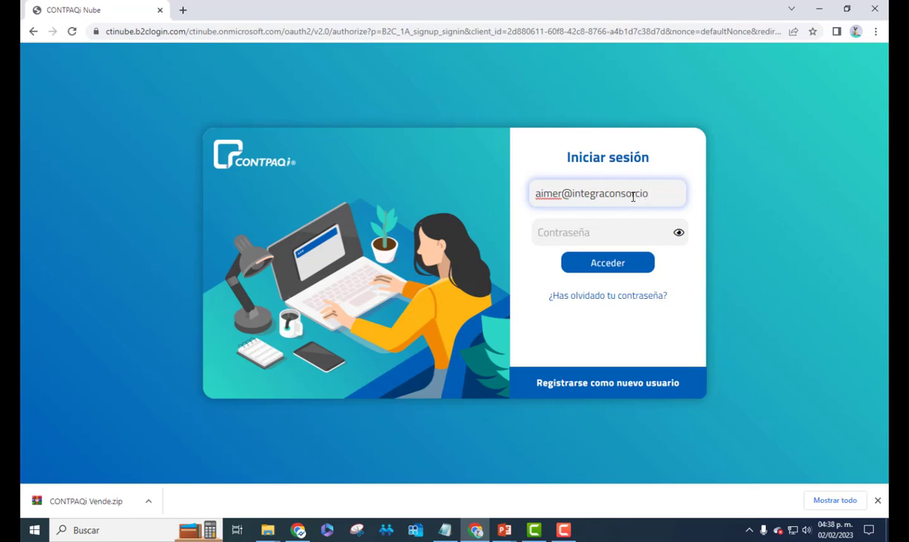
text(.com.mx)
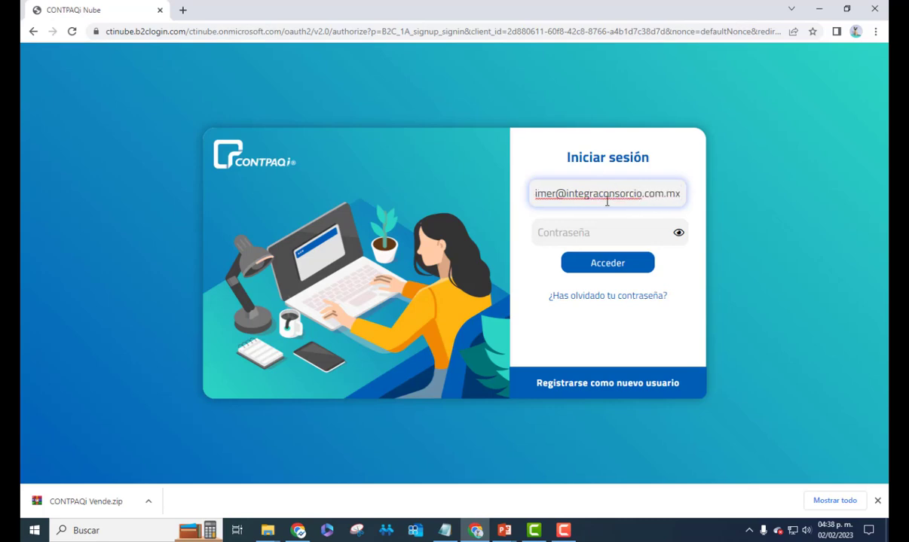
click(600, 232)
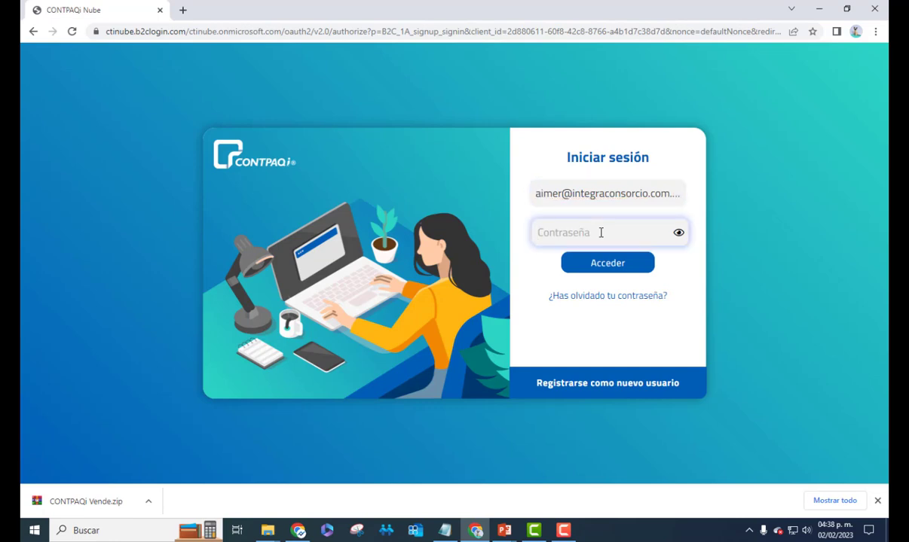
text(•••••••••)
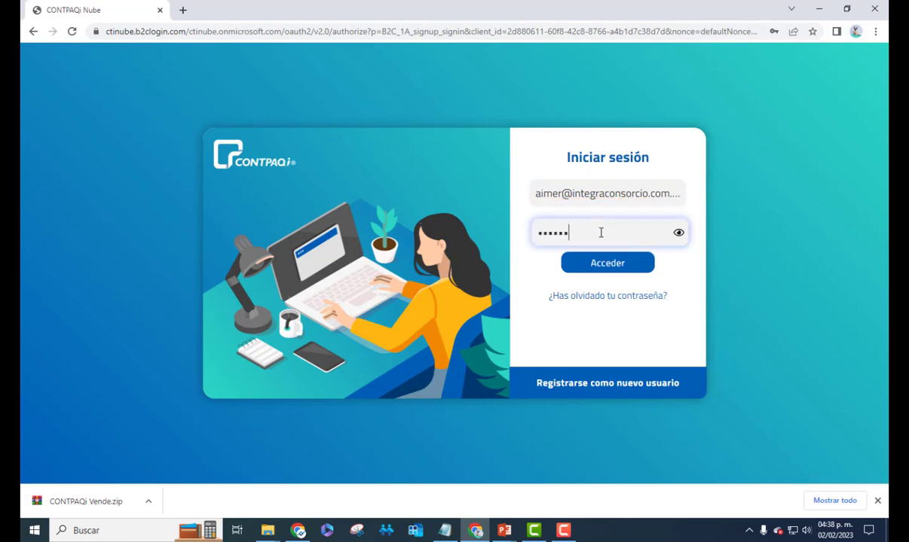
click(588, 269)
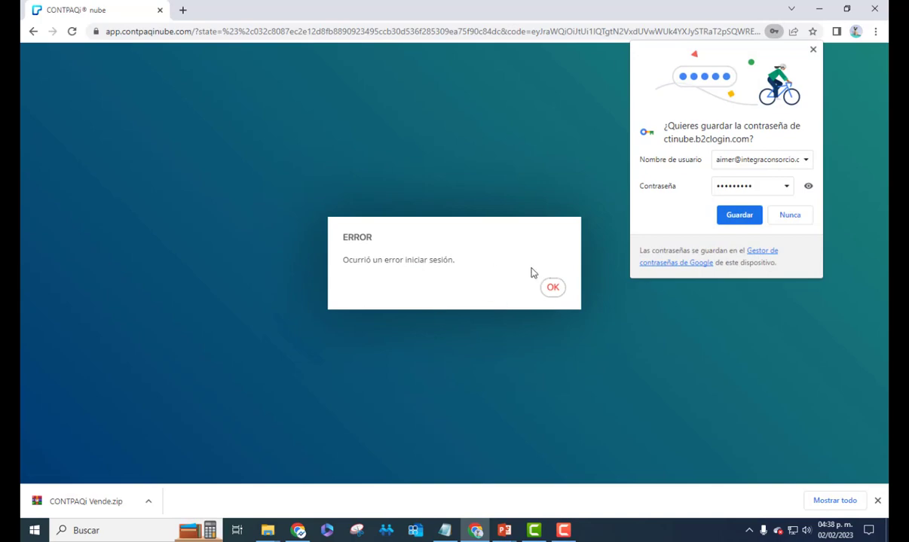
Dismiss the sign-in error, maximize the browser and take over the session with 'Abrir aquí'
click(552, 288)
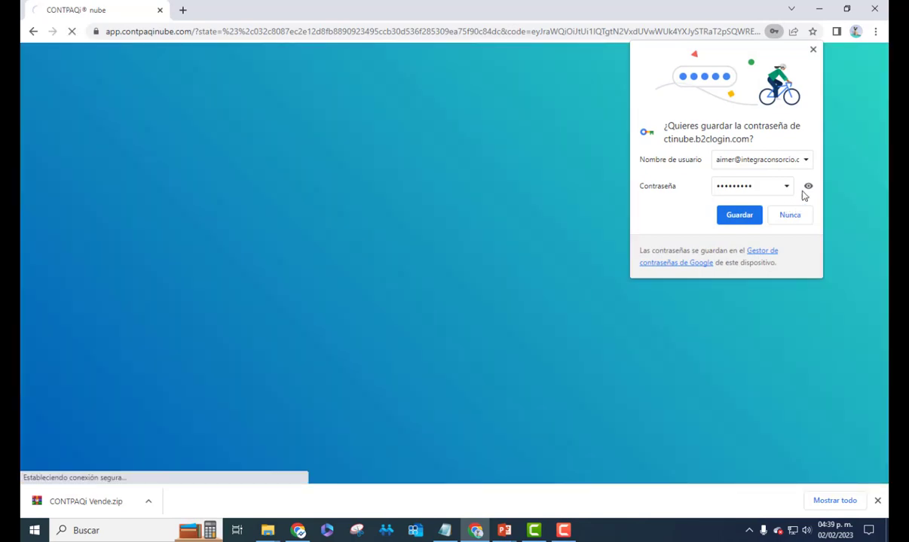
drag(733, 16, 783, 130)
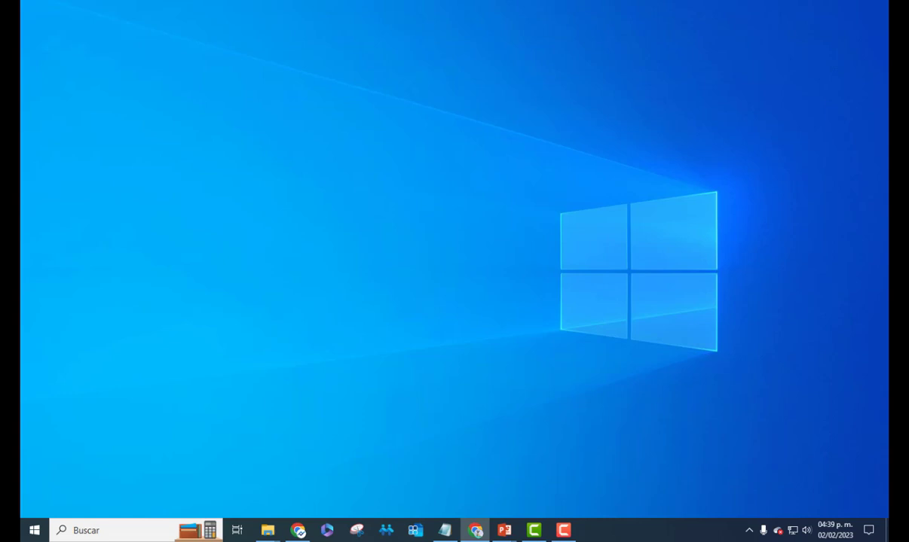
click(475, 530)
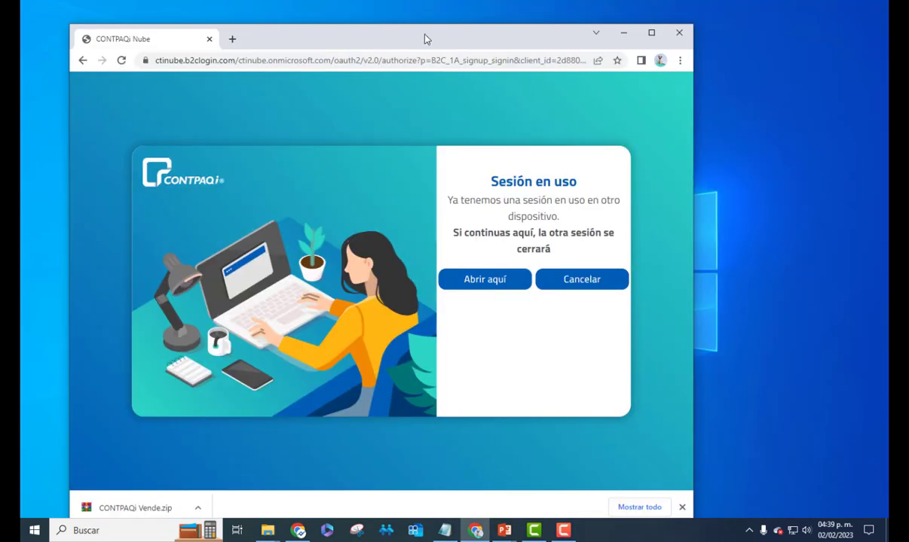
click(662, 34)
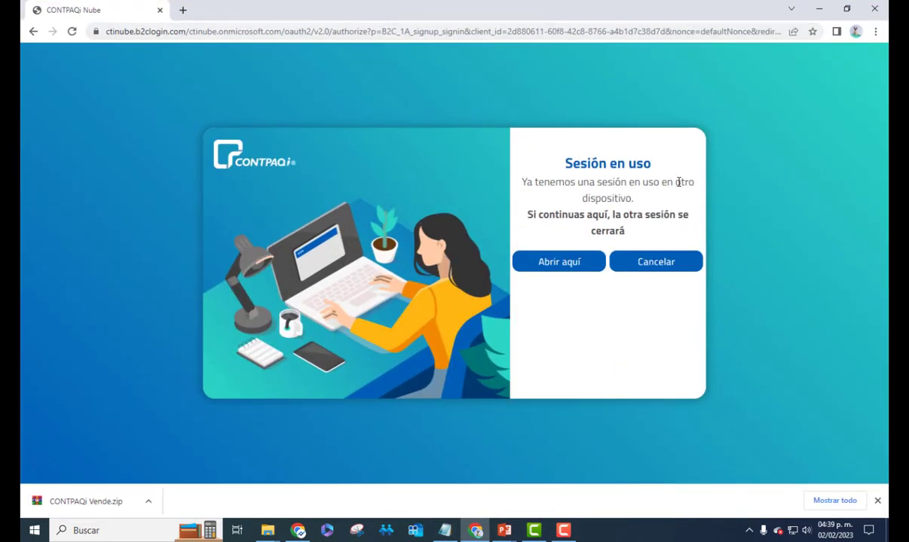
click(567, 272)
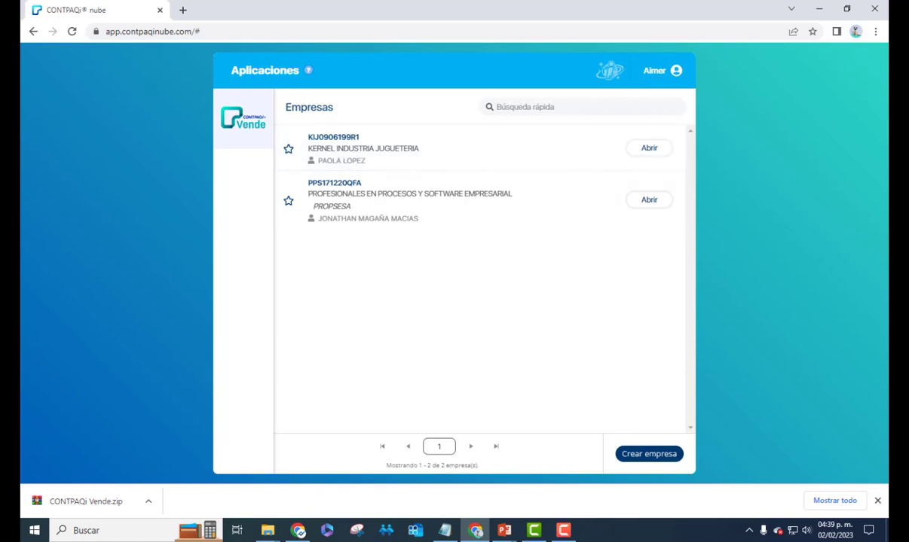
key(super+d)
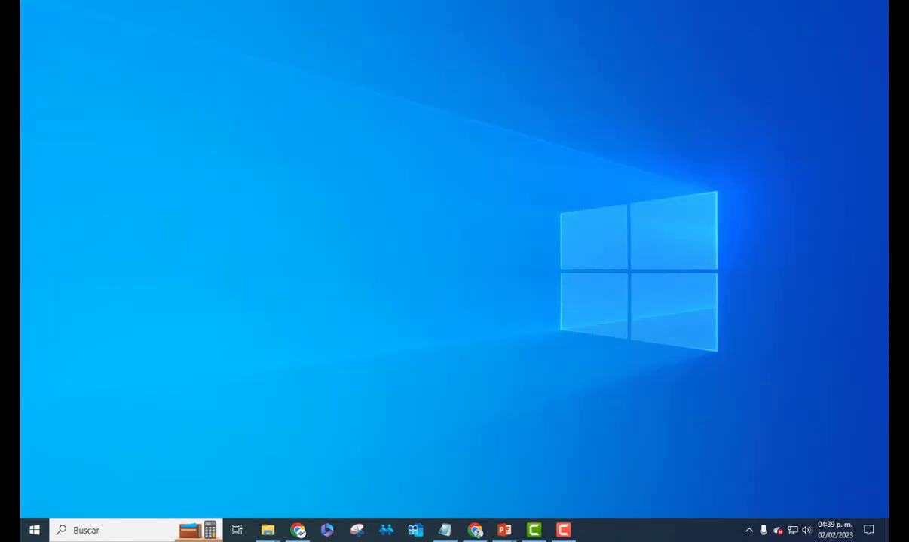
key(super+d)
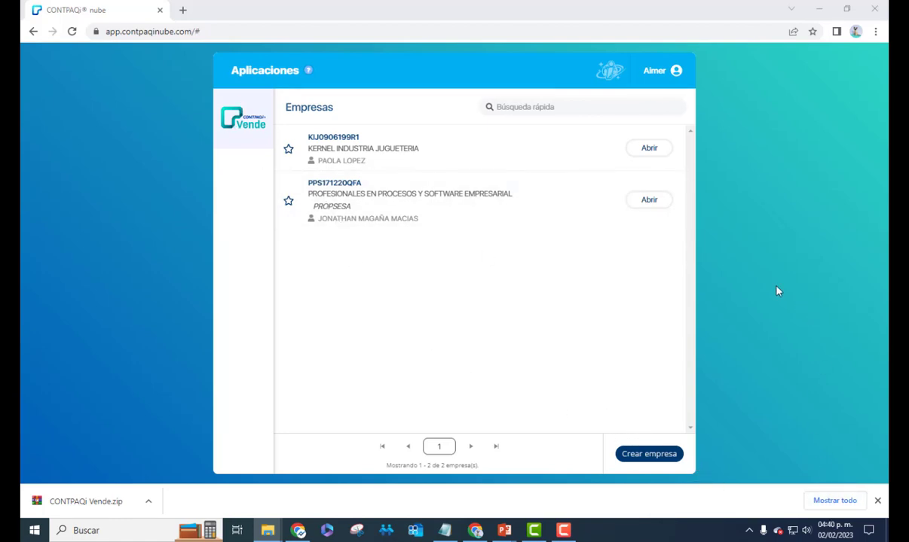
Start a new company and assign it to the second licence holder's licence
click(658, 456)
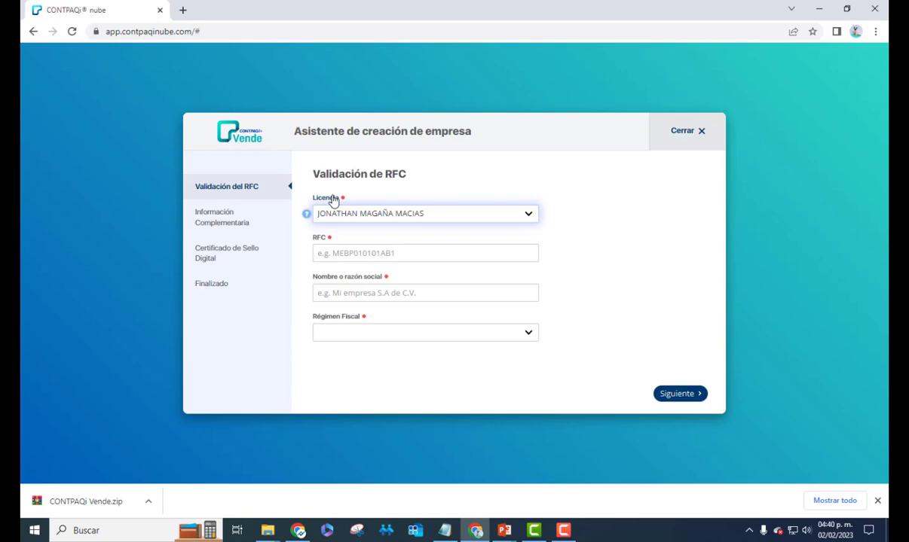
click(531, 220)
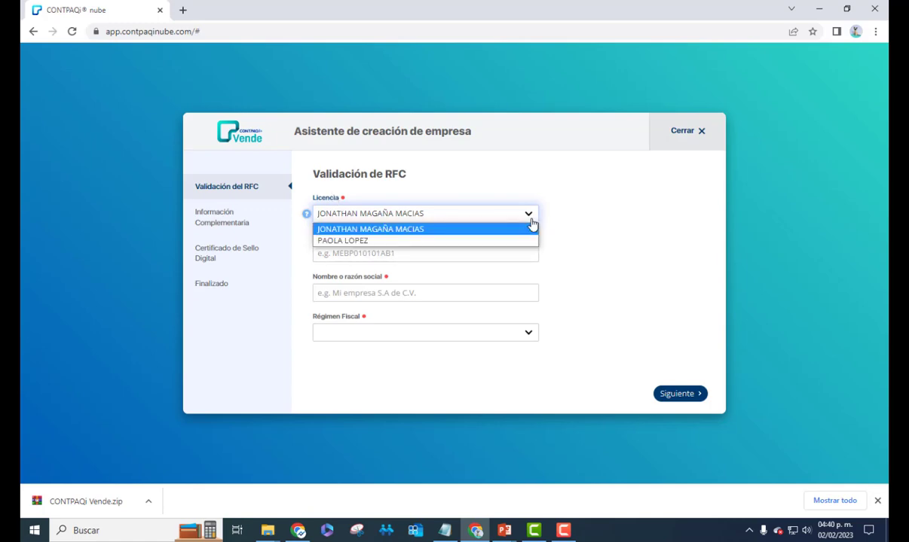
click(353, 241)
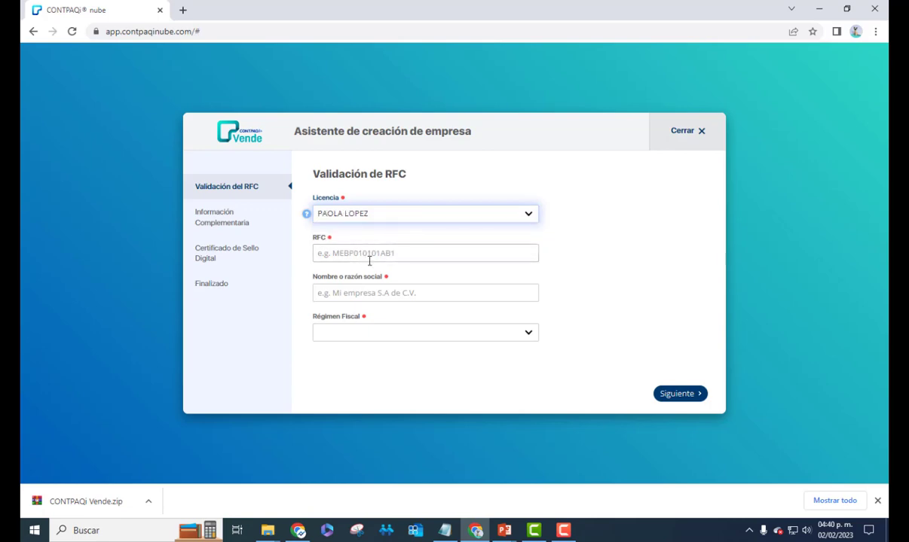
Fetch the company's RFC from another window for the wizard's RFC field
click(403, 253)
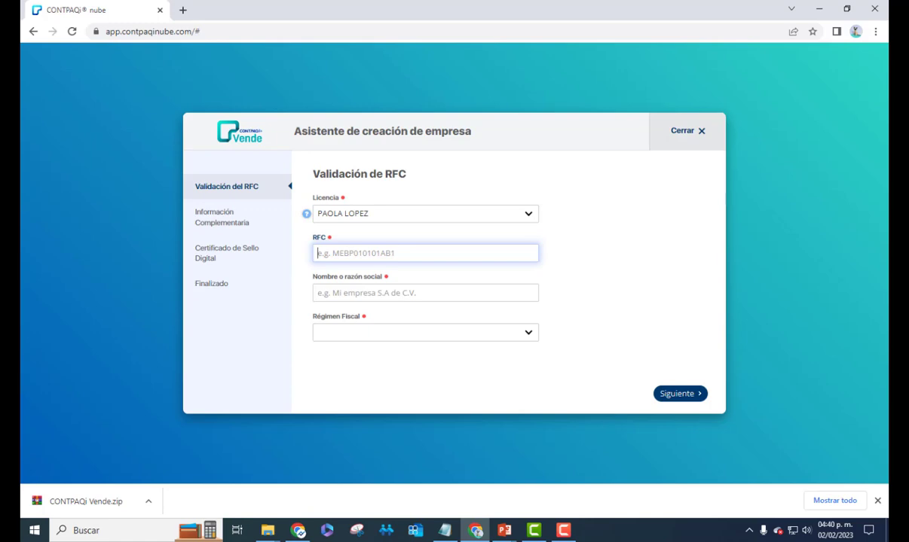
key(super+e)
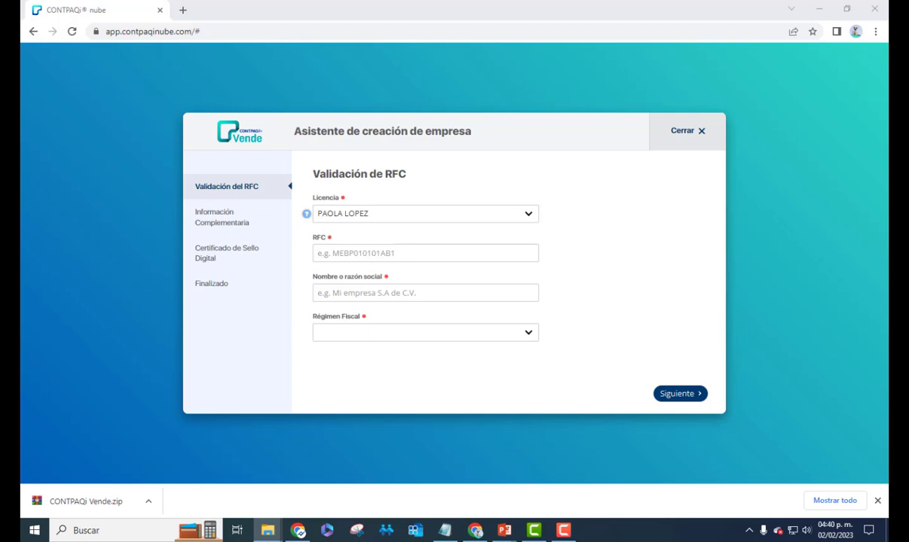
click(461, 254)
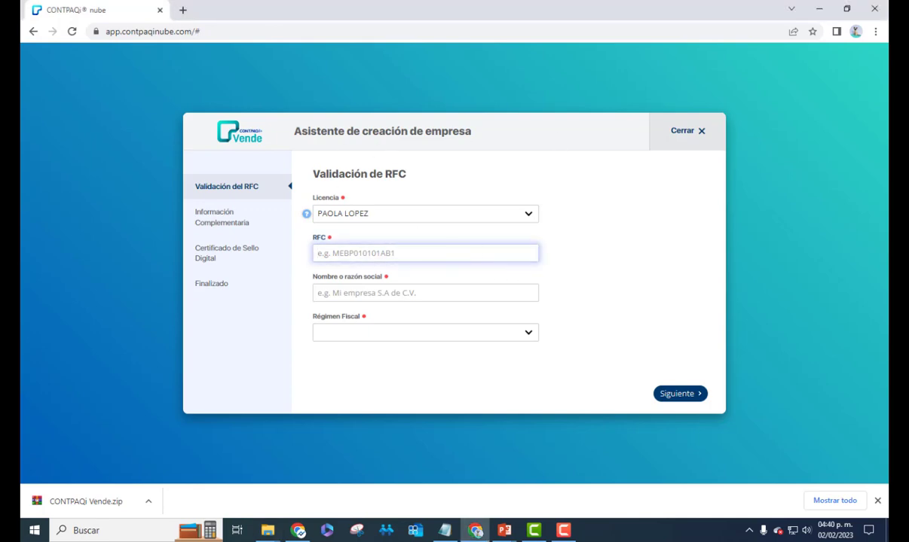
key(super+e)
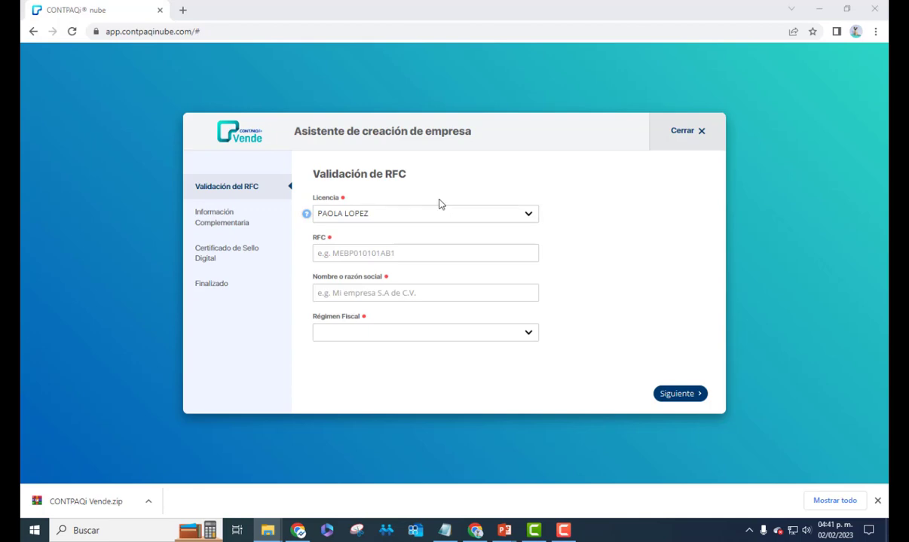
Paste the company's RFC and enter its legal business name in the wizard
click(399, 254)
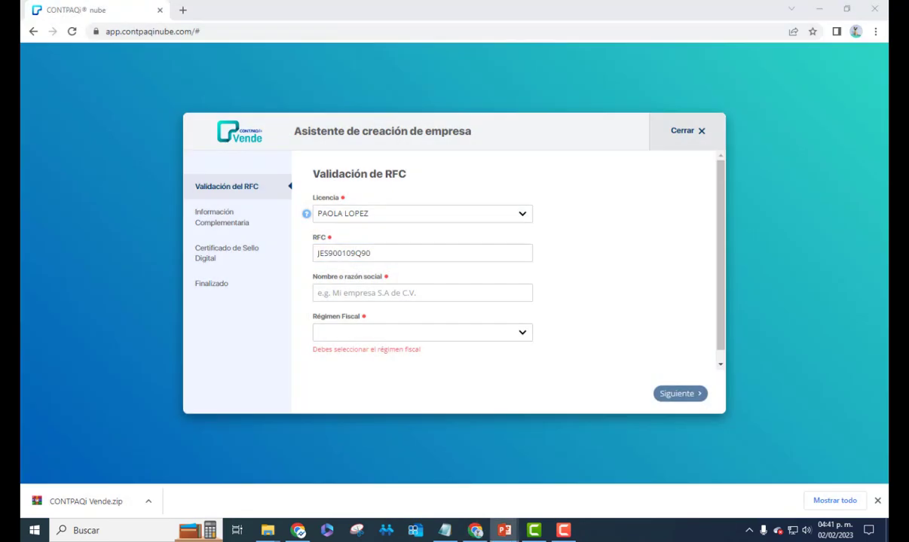
click(377, 293)
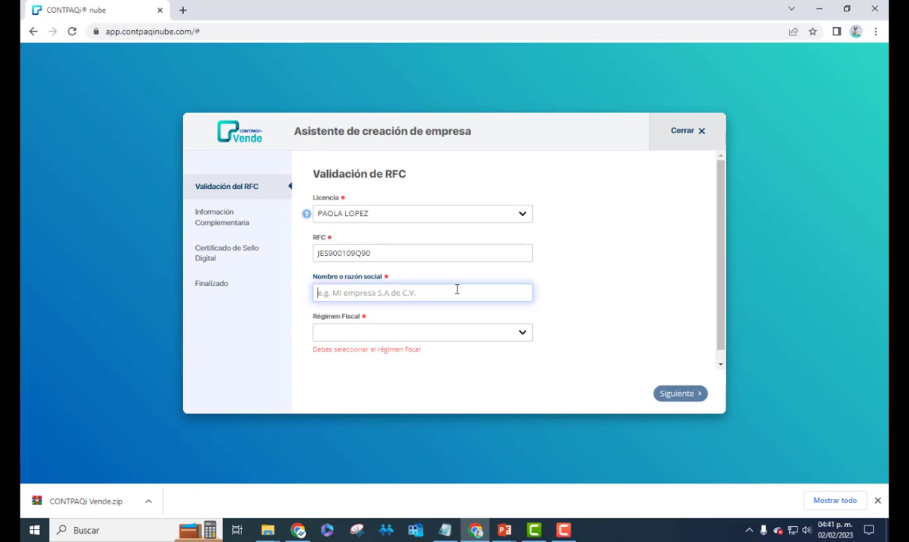
text(JIME)
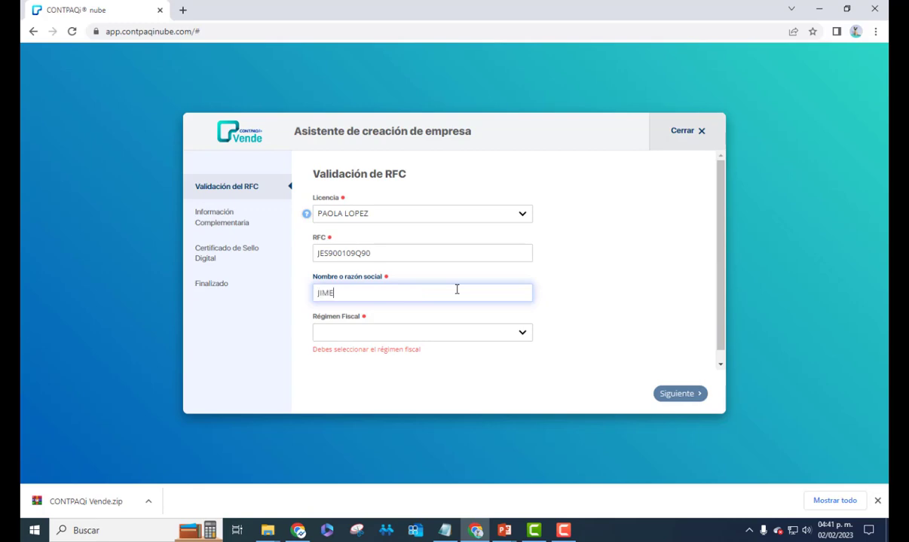
text(NEZ ESTRADA SALAS)
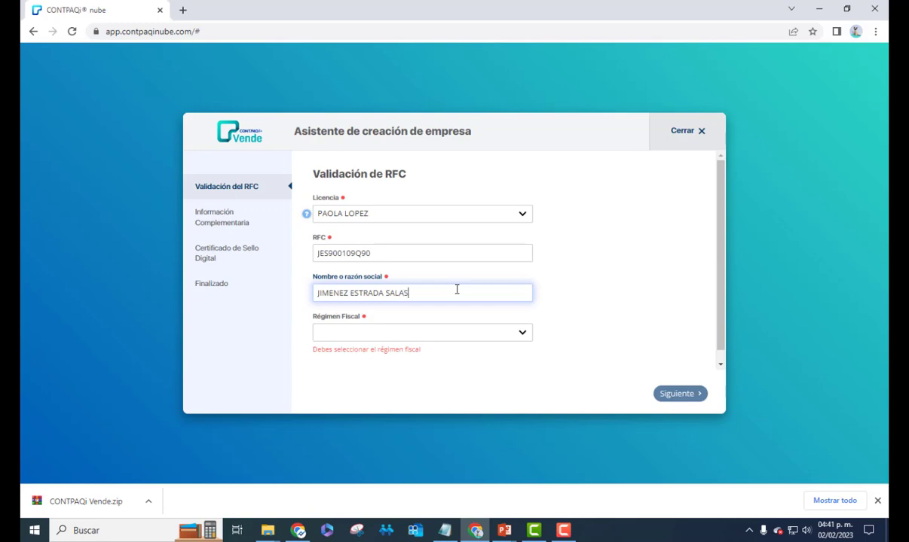
key(Tab)
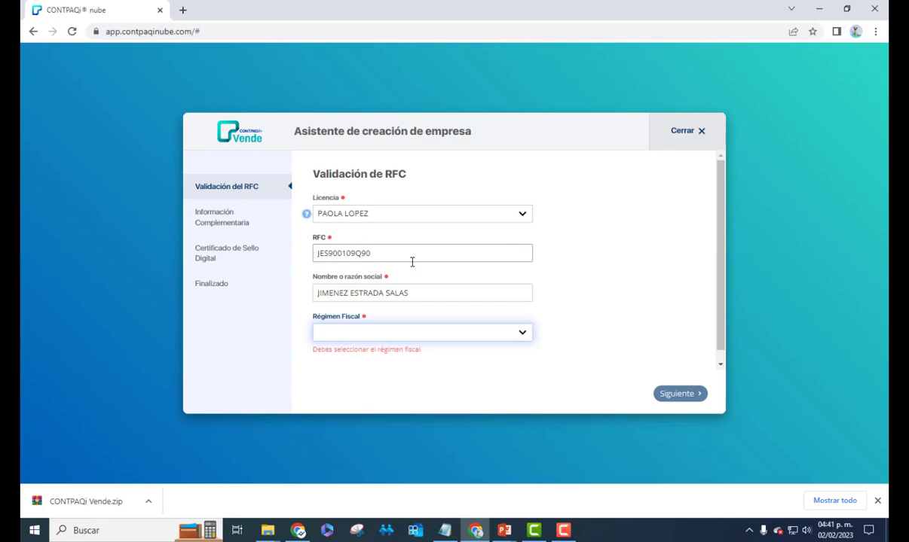
click(522, 333)
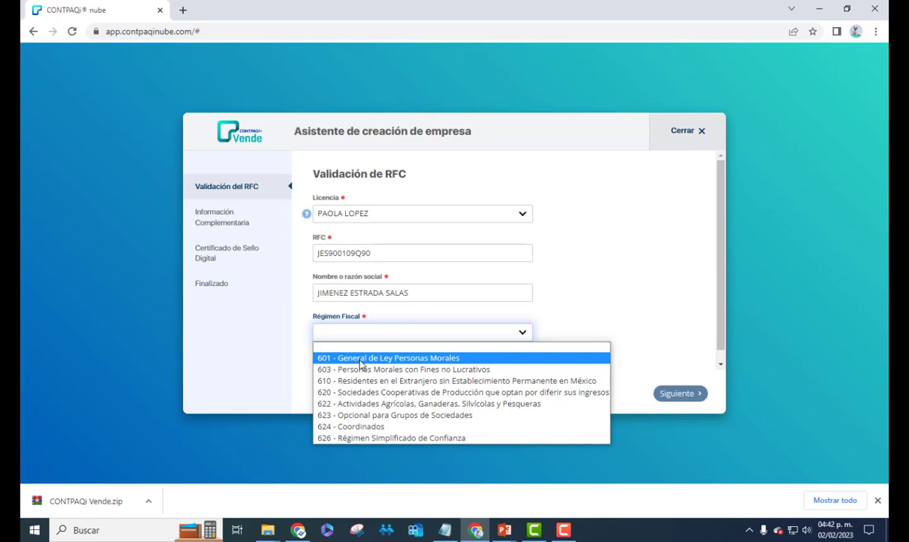
Choose regime 601 - General de Ley Personas Morales, then close the wizard after the company-limit error
click(361, 358)
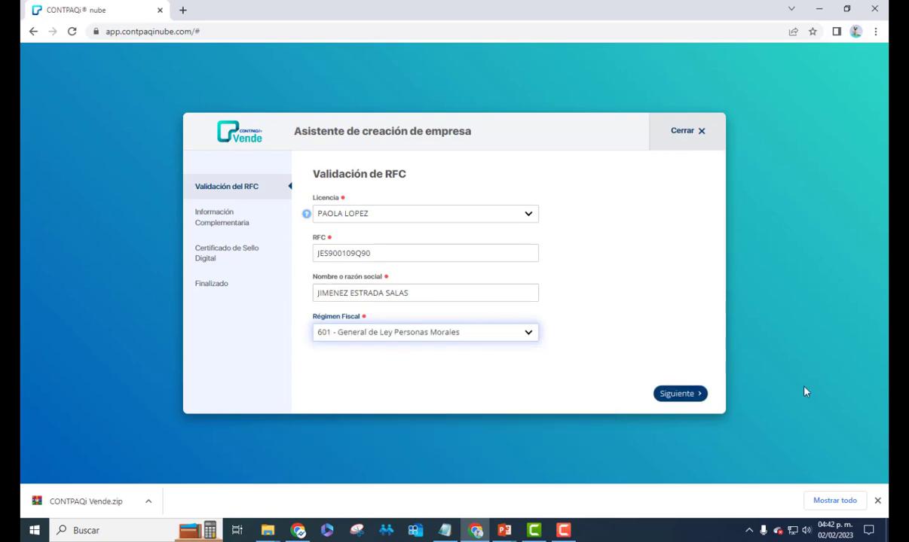
click(692, 395)
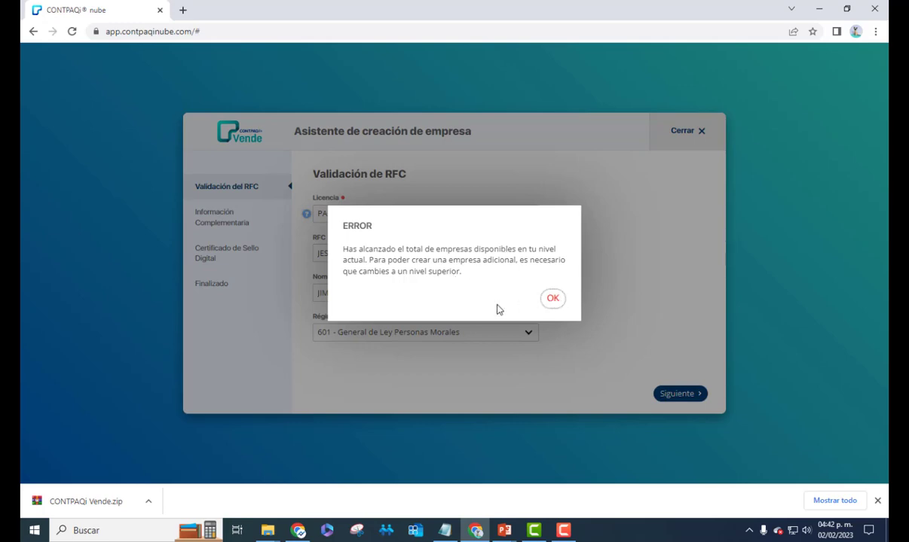
click(553, 300)
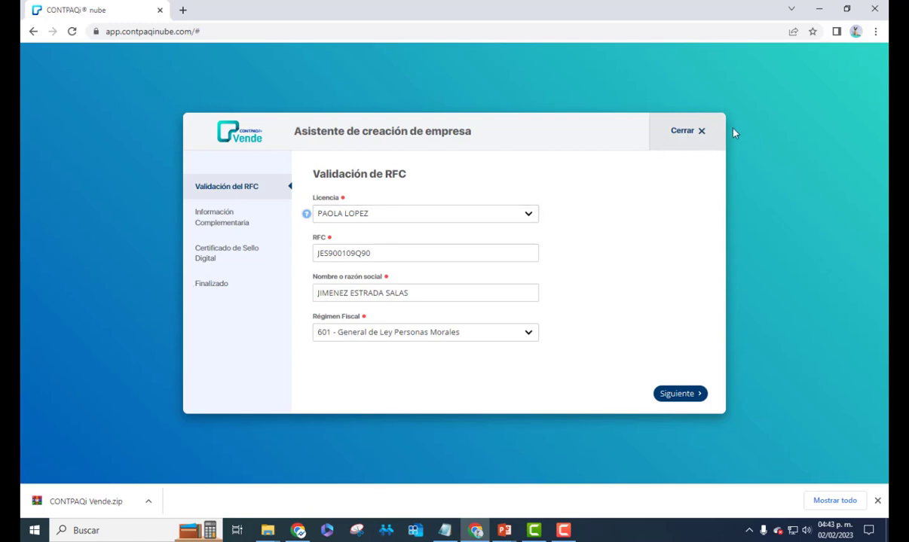
click(701, 133)
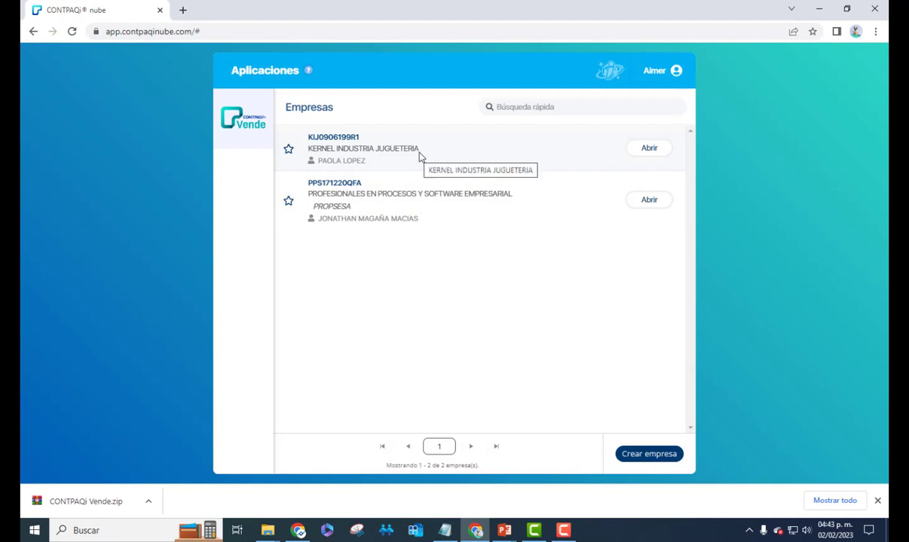
Select KERNEL INDUSTRIA JUGUETERIA, review the licence, sector and contact fields, then cancel the form
click(420, 157)
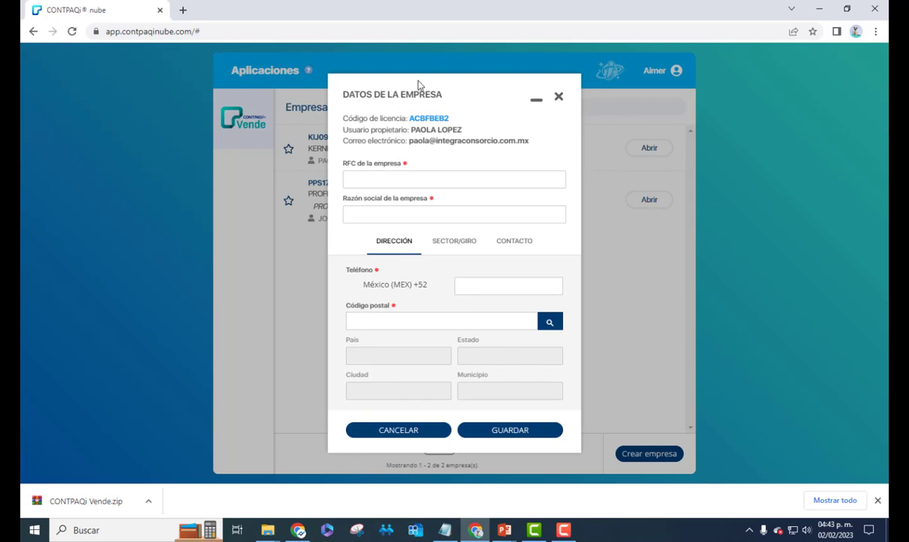
drag(442, 85, 529, 103)
drag(431, 105, 276, 117)
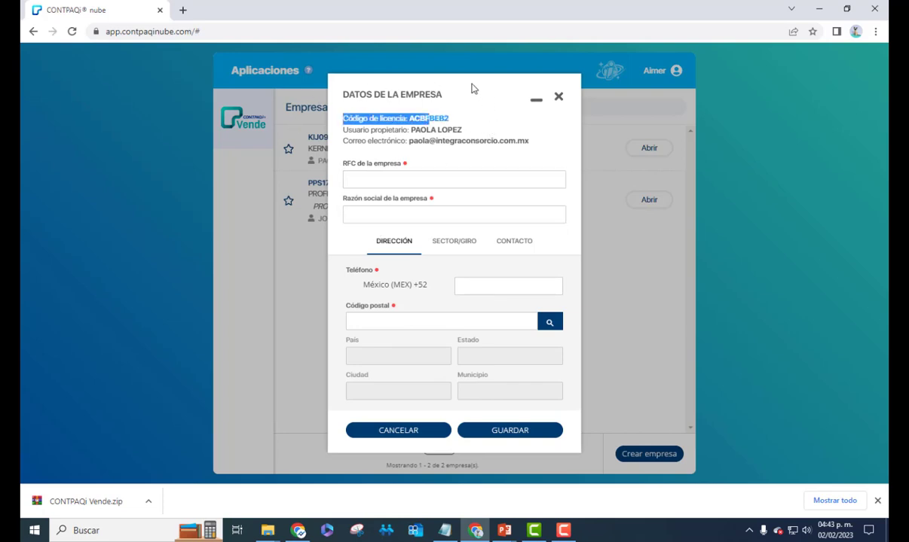
drag(451, 118, 379, 96)
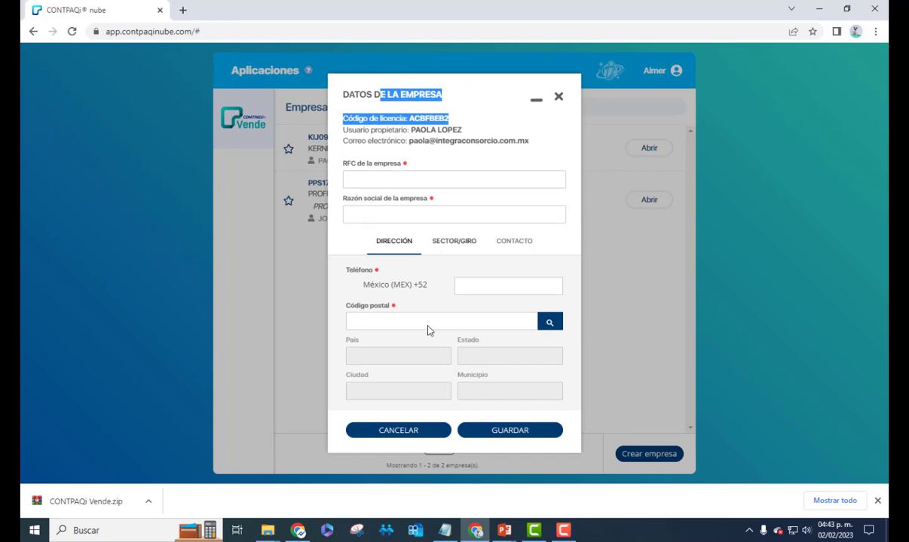
click(473, 242)
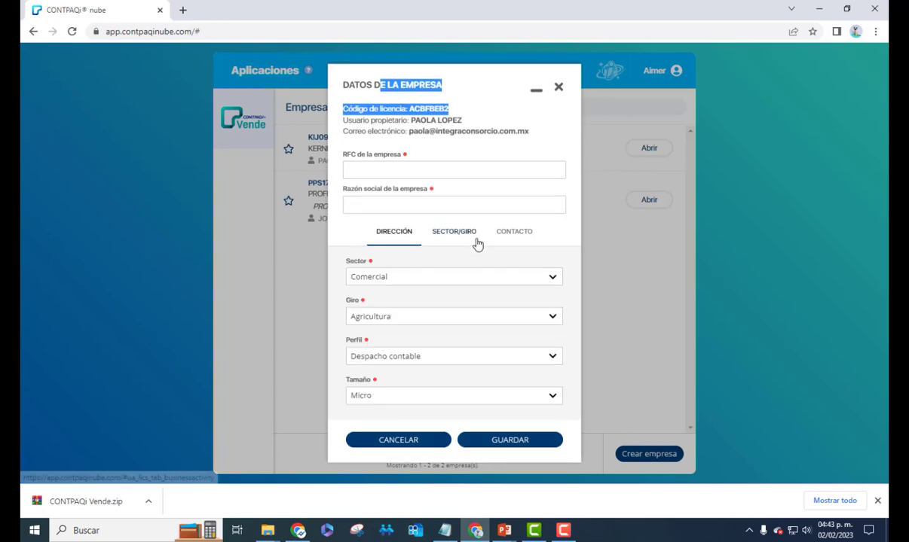
click(523, 238)
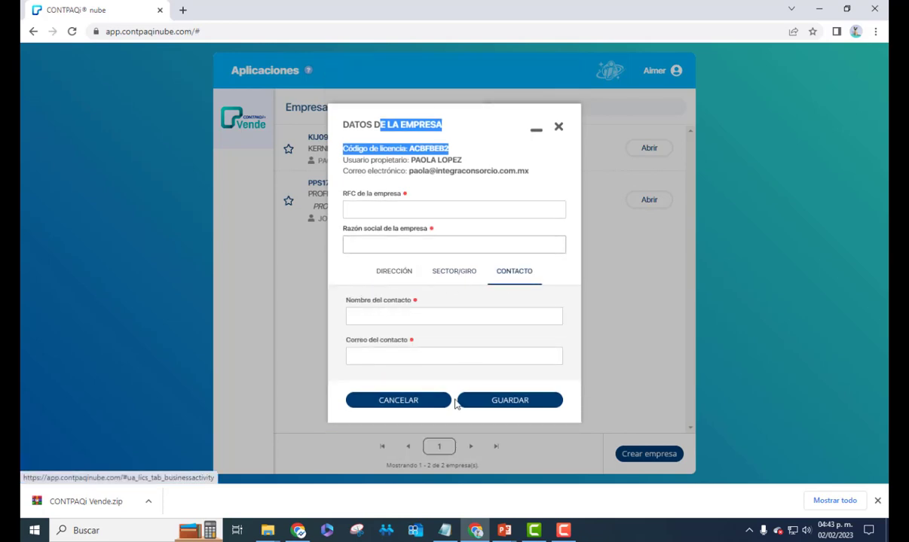
click(412, 400)
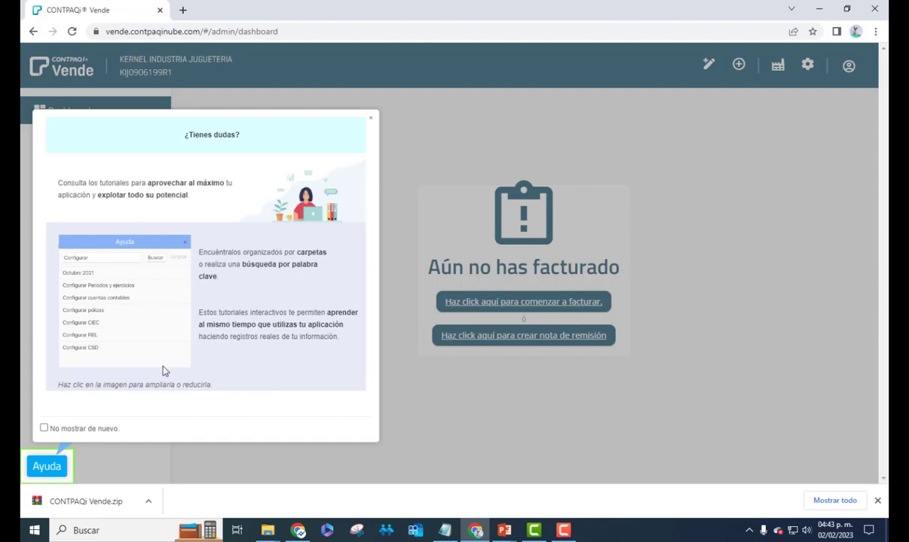
Close the help popup and open the debts calendar, checking Total de deuda and Total Vencido
click(376, 120)
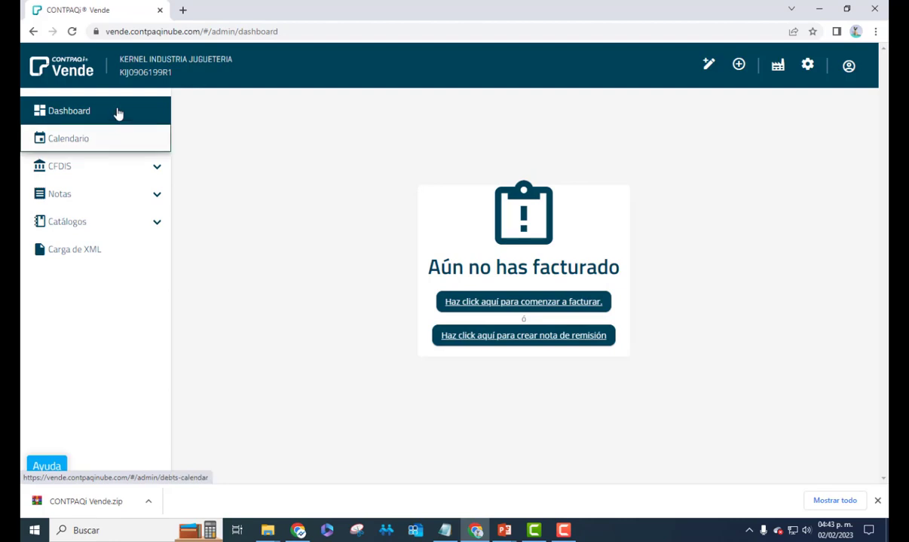
click(86, 141)
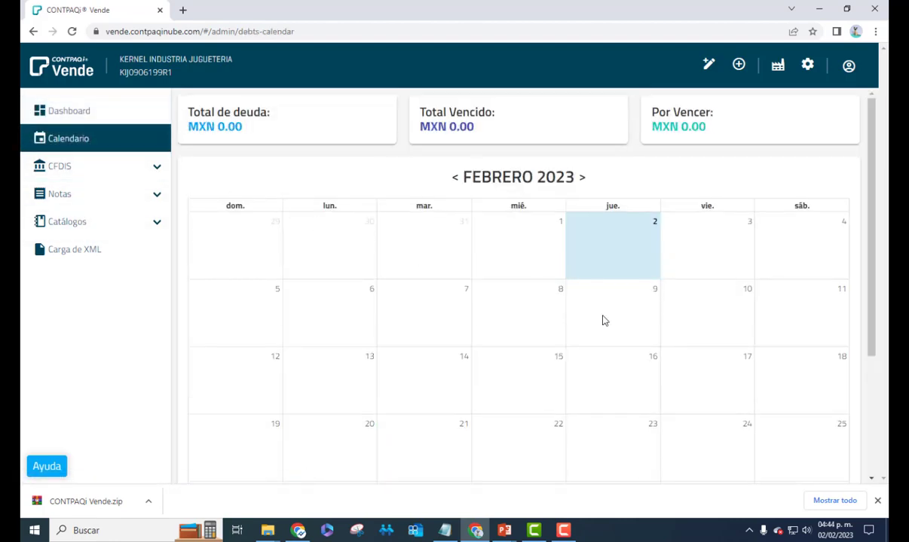
scroll(602, 319, down, 2)
scroll(603, 319, up, 2)
drag(186, 113, 273, 115)
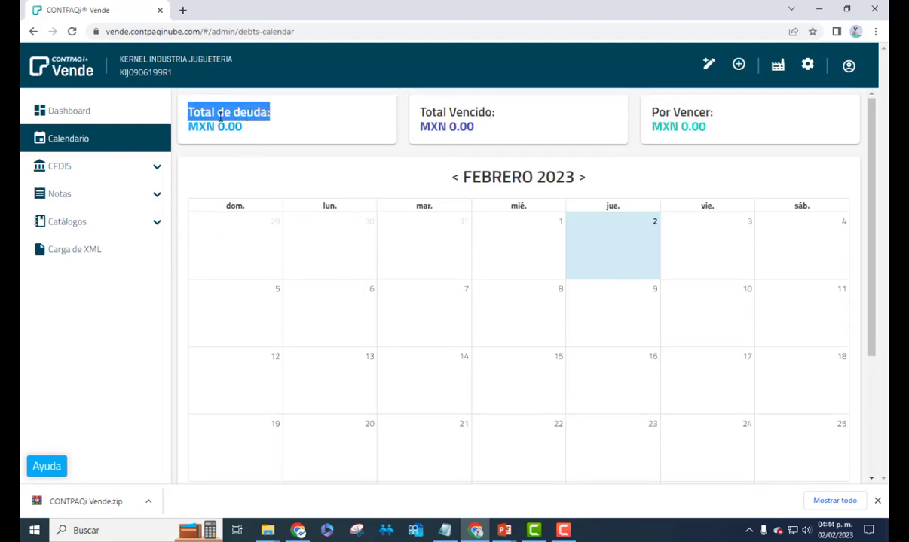
drag(424, 113, 493, 128)
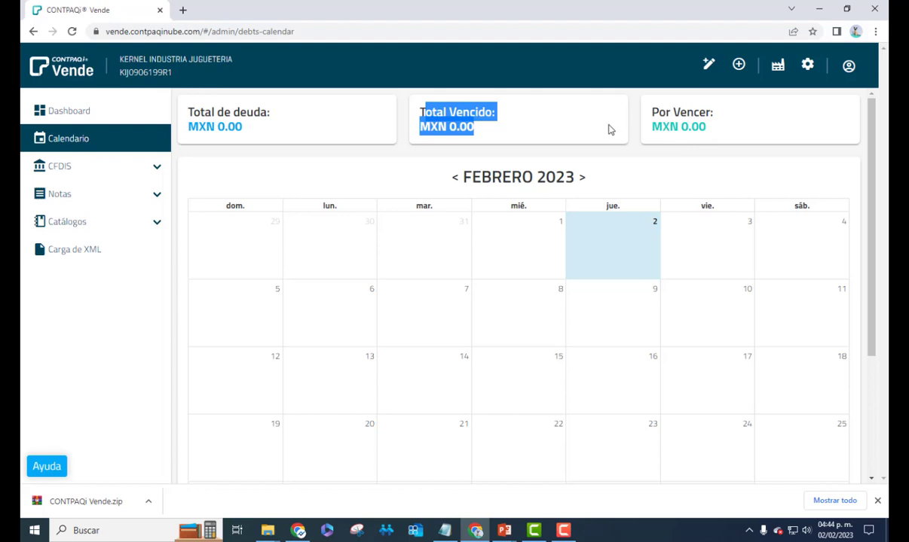
Browse the CFDIS, Notas and Catálogos menus, then try Carga de XML
click(119, 176)
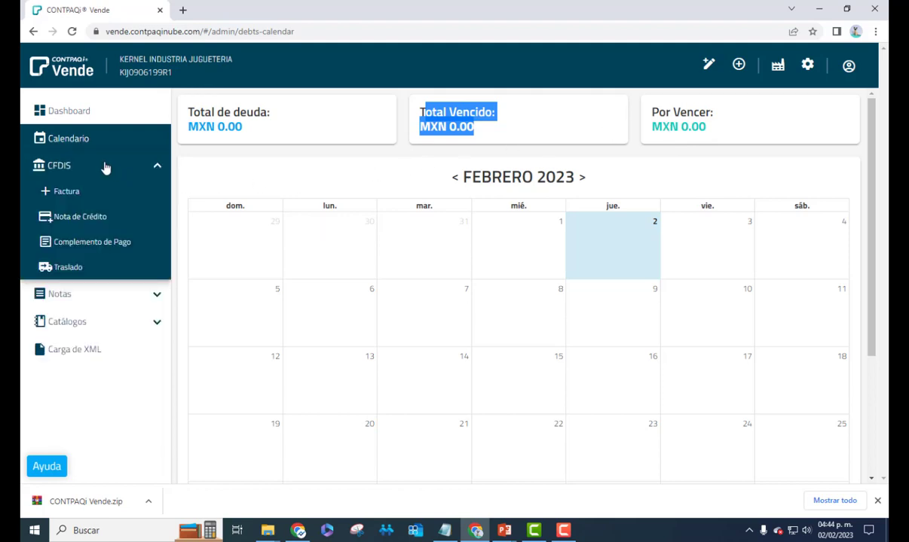
click(105, 167)
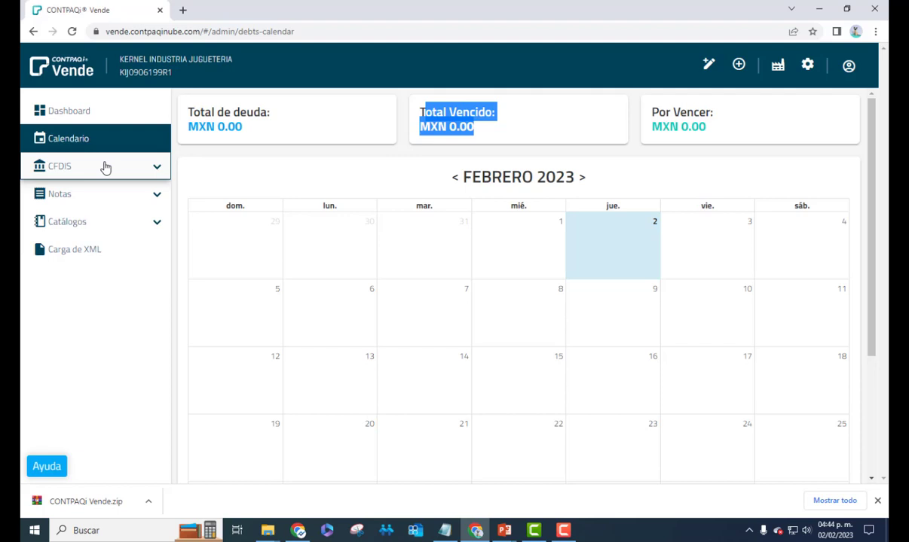
click(105, 167)
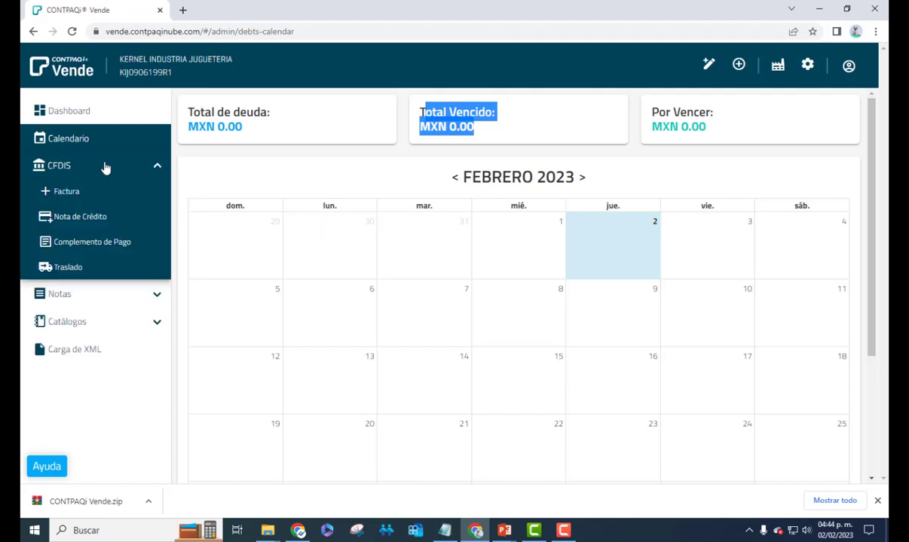
click(105, 168)
click(105, 167)
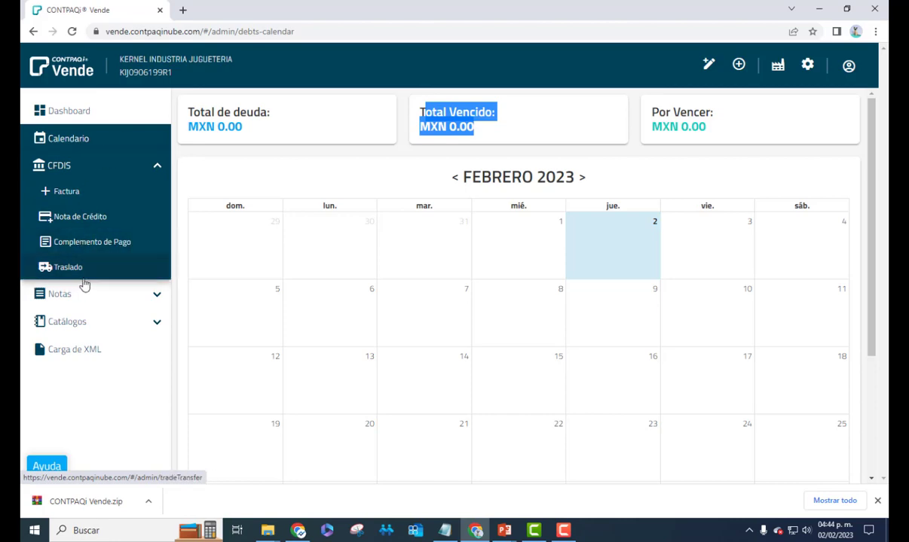
click(117, 160)
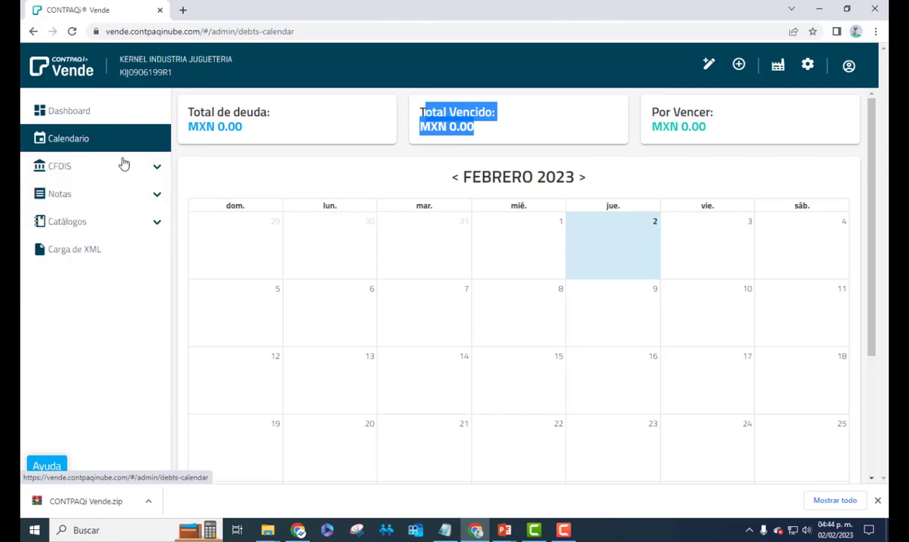
click(81, 192)
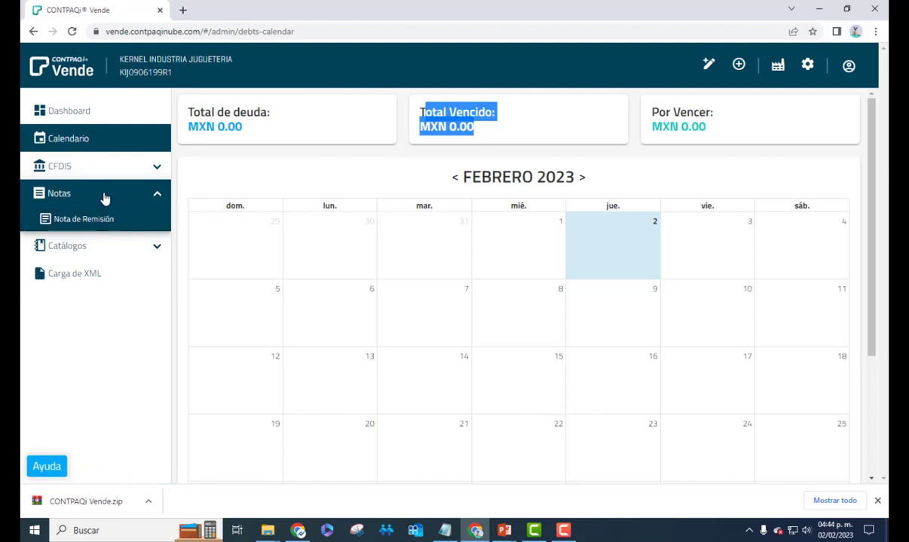
click(106, 197)
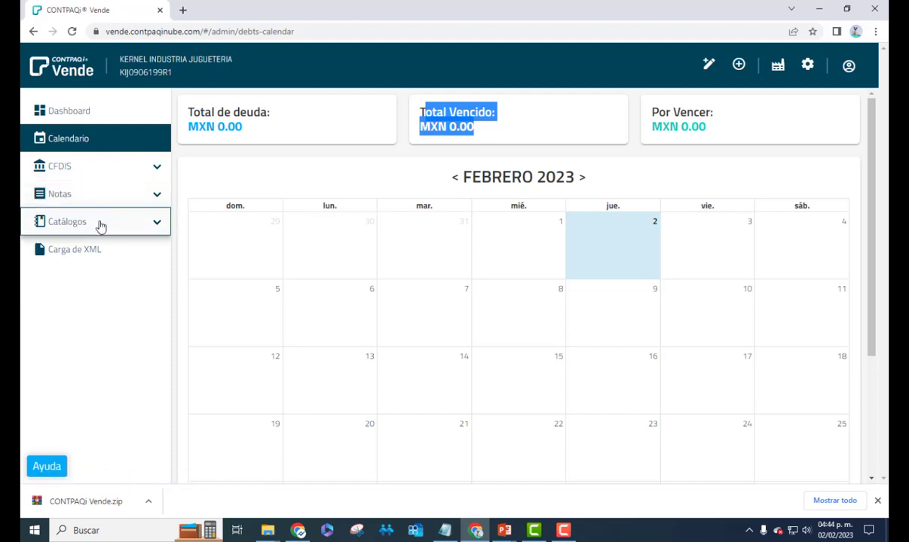
click(101, 224)
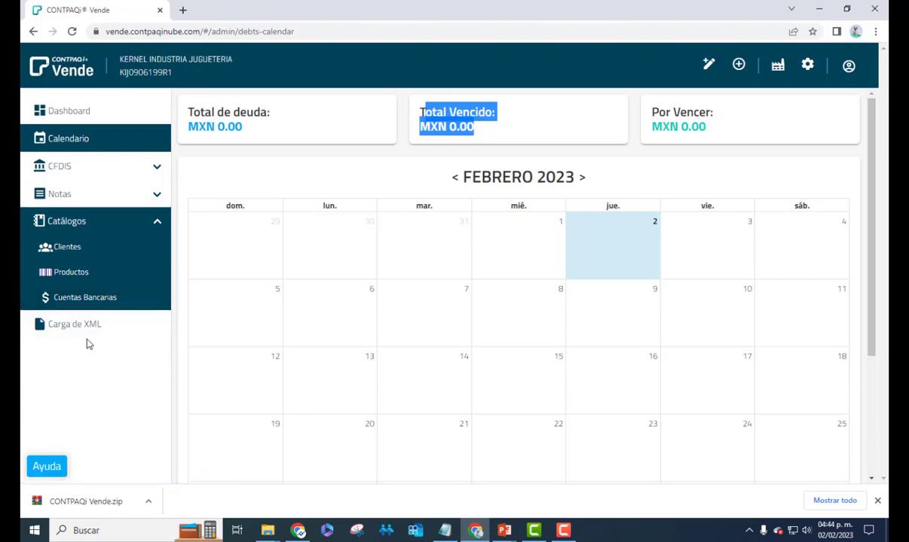
click(81, 367)
click(71, 329)
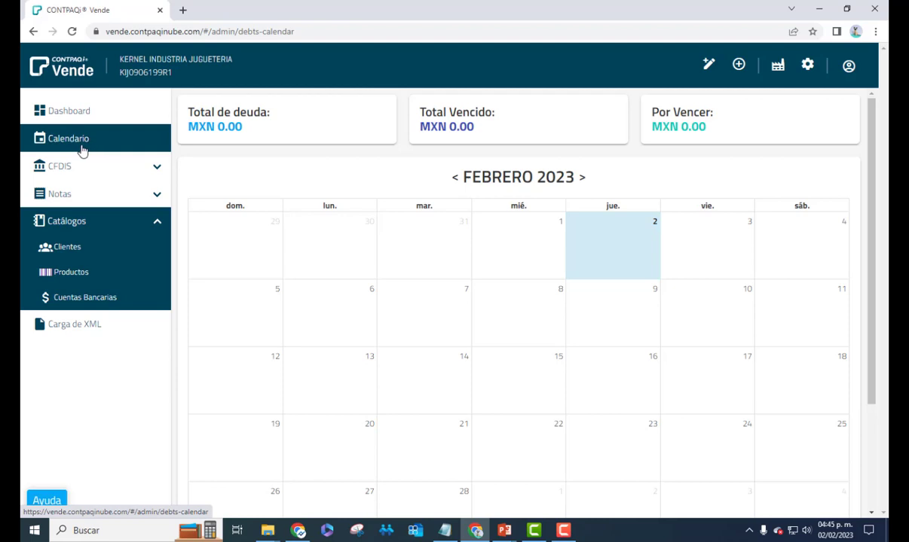
Choose Firmar manifiesto from the Configuraciones gear menu
click(807, 68)
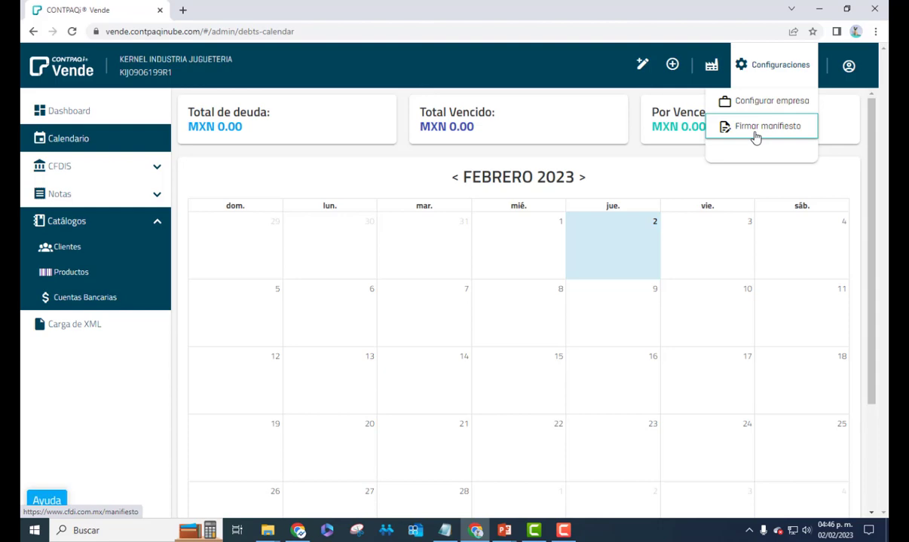
click(755, 128)
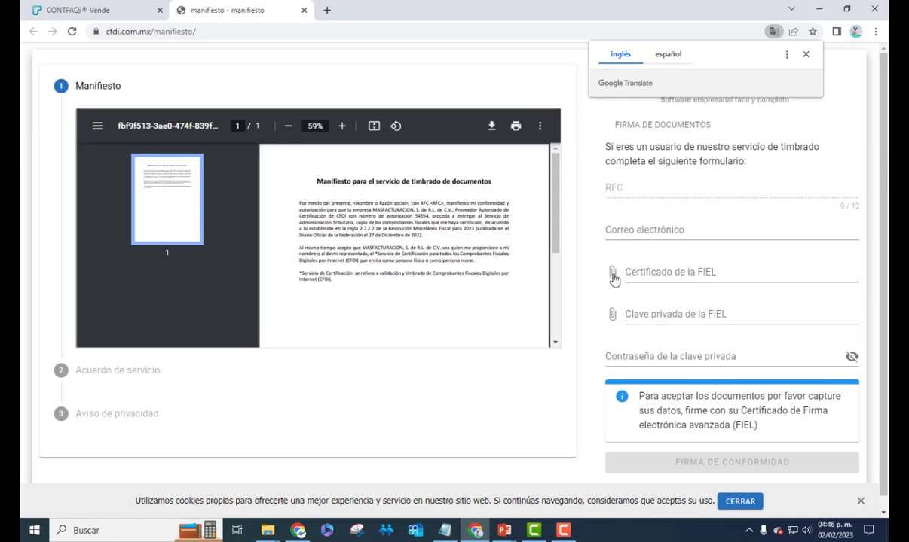
Attach the FIEL certificate and private key files from the FIEL Y CSD\FIEL folder on drive E:
click(613, 275)
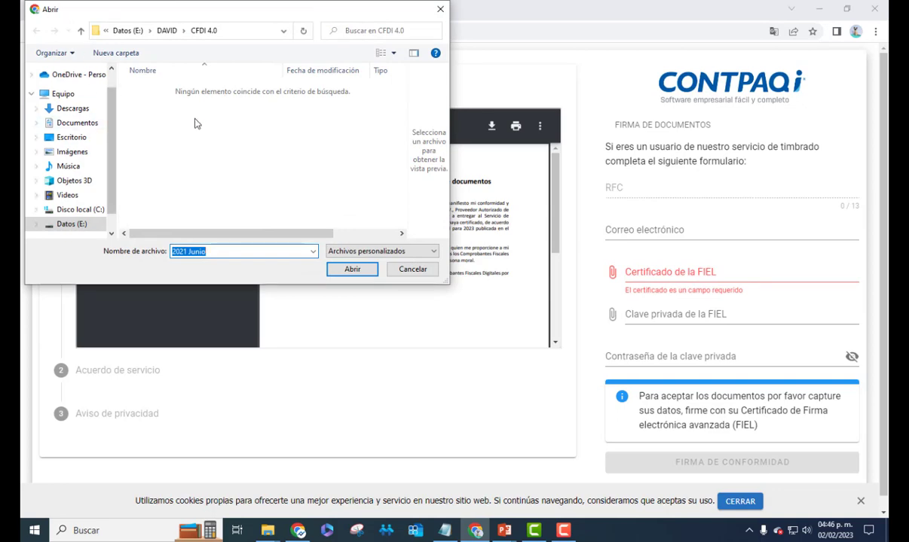
click(78, 228)
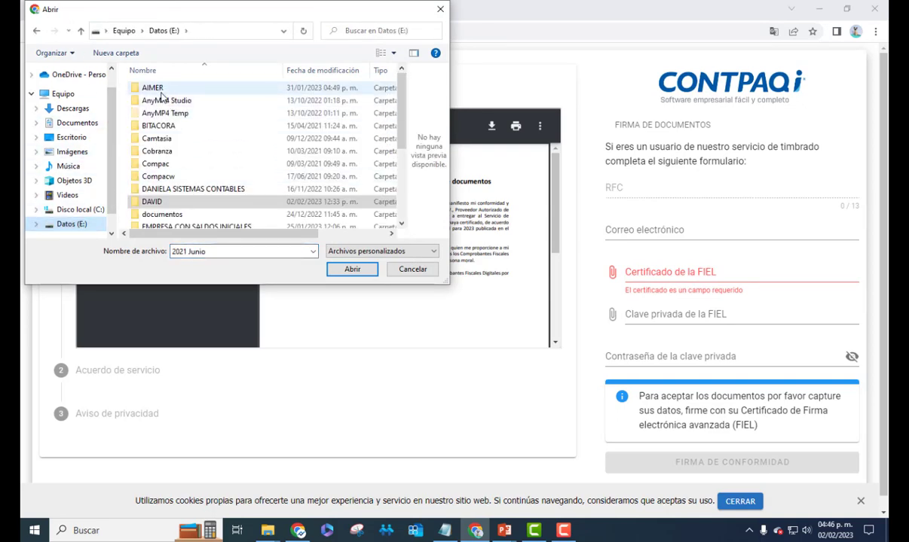
double_click(155, 88)
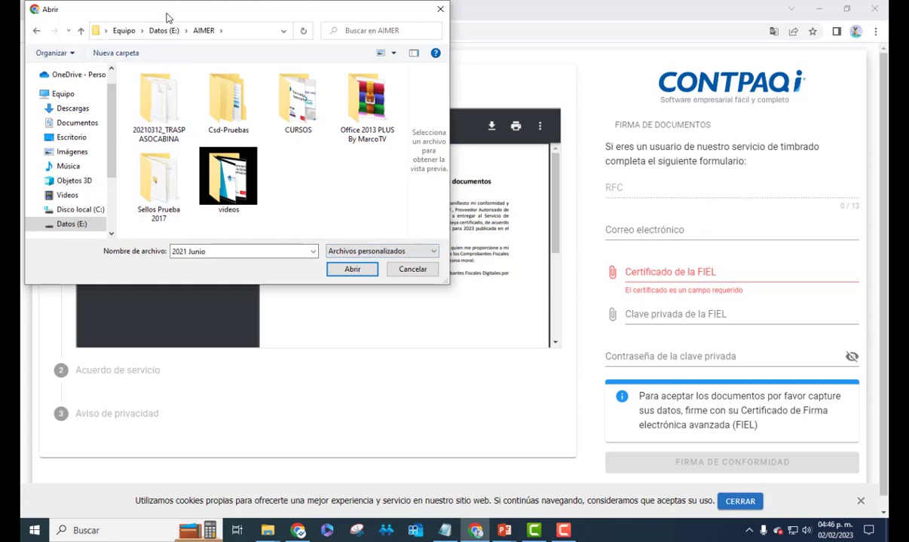
drag(162, 13, 256, 75)
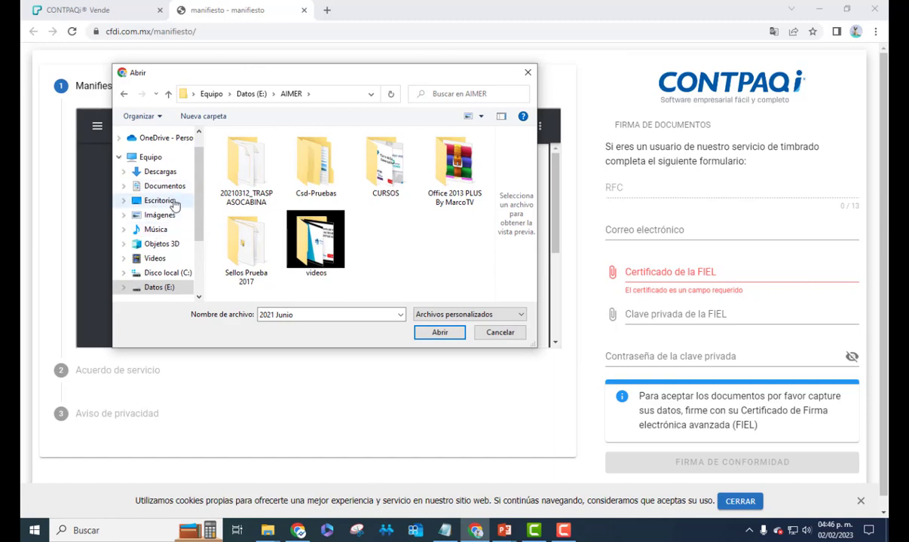
click(169, 173)
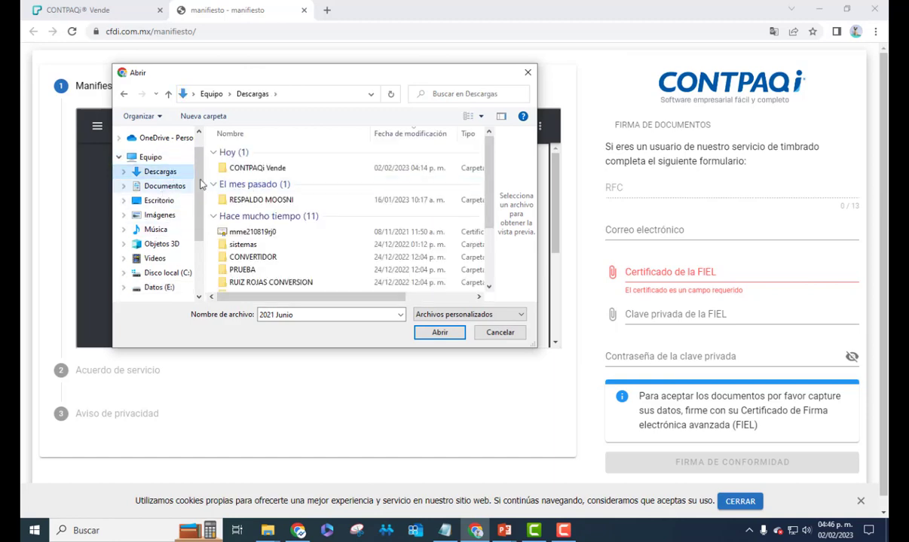
double_click(241, 158)
double_click(249, 152)
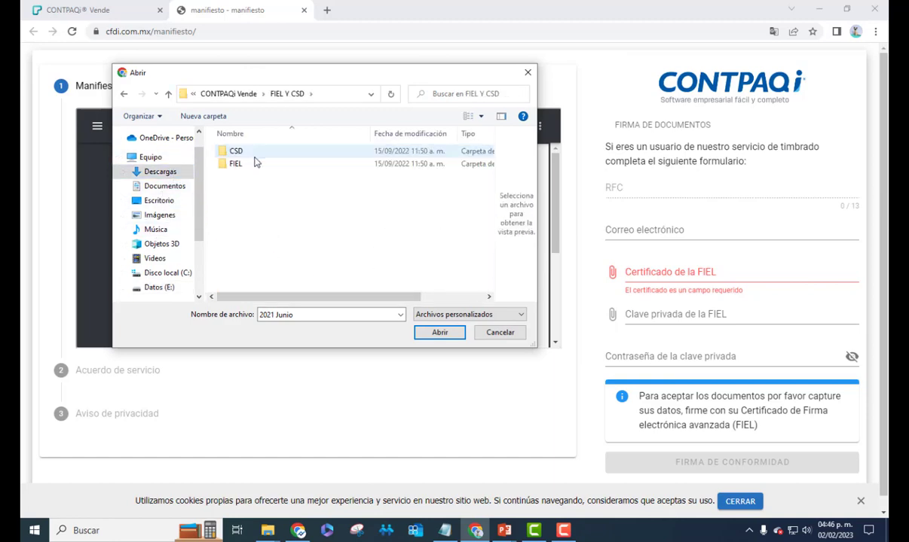
double_click(245, 162)
double_click(259, 156)
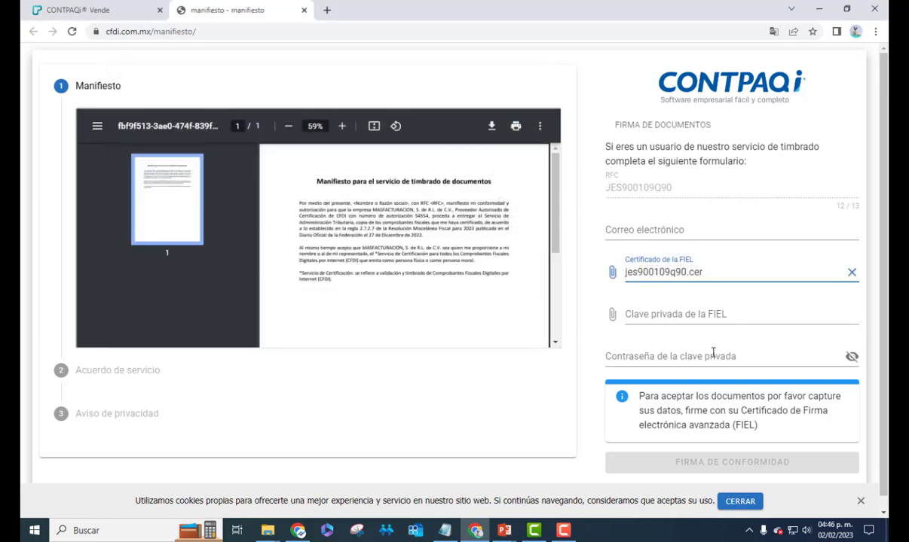
click(812, 315)
double_click(309, 154)
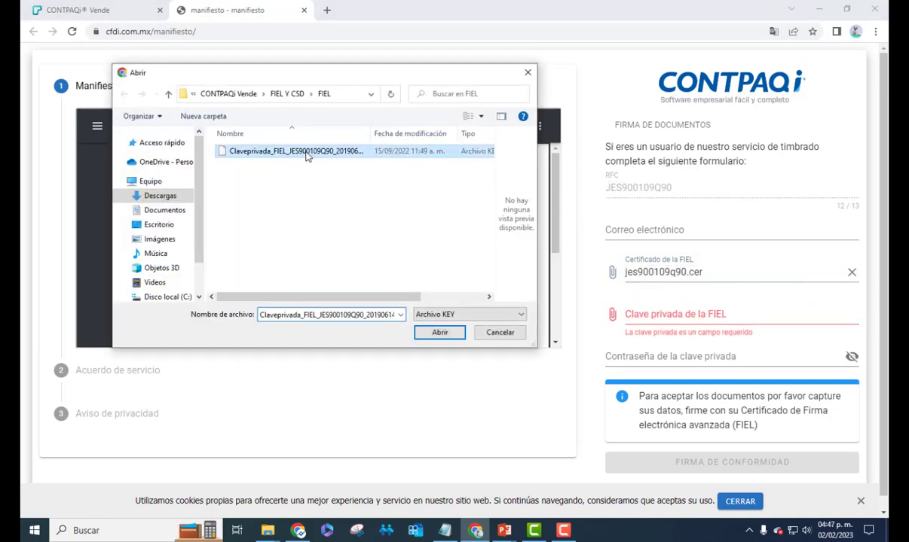
Enter the account e-mail and private key password, submit the manifesto signature, then minimize the browser
click(672, 229)
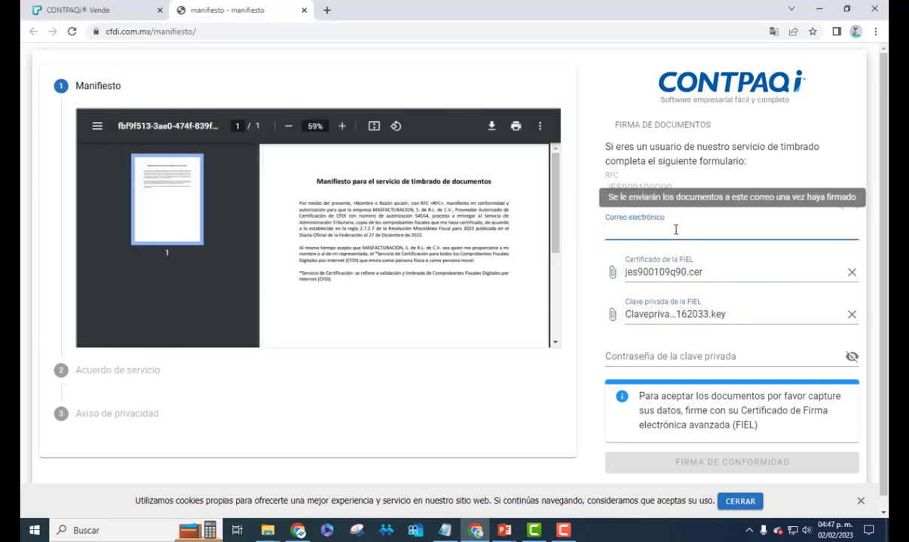
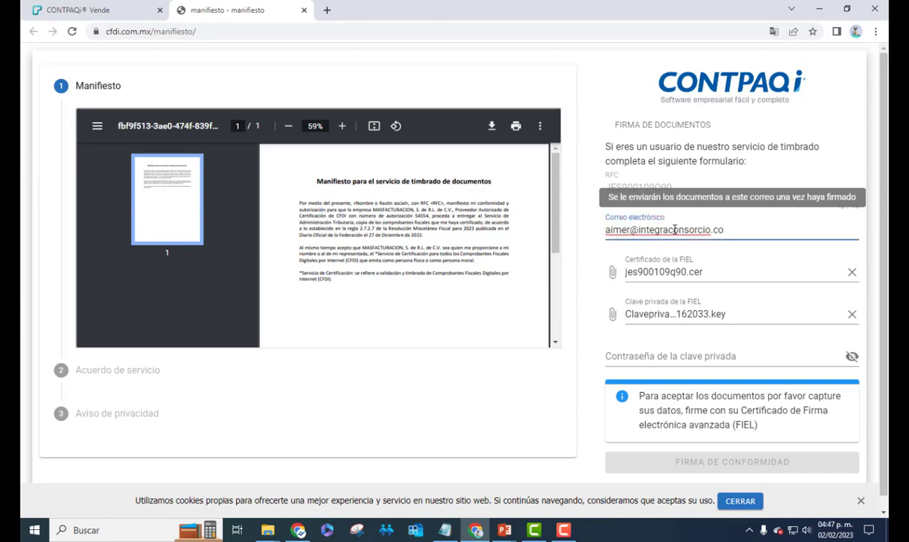
click(691, 355)
text(*********)
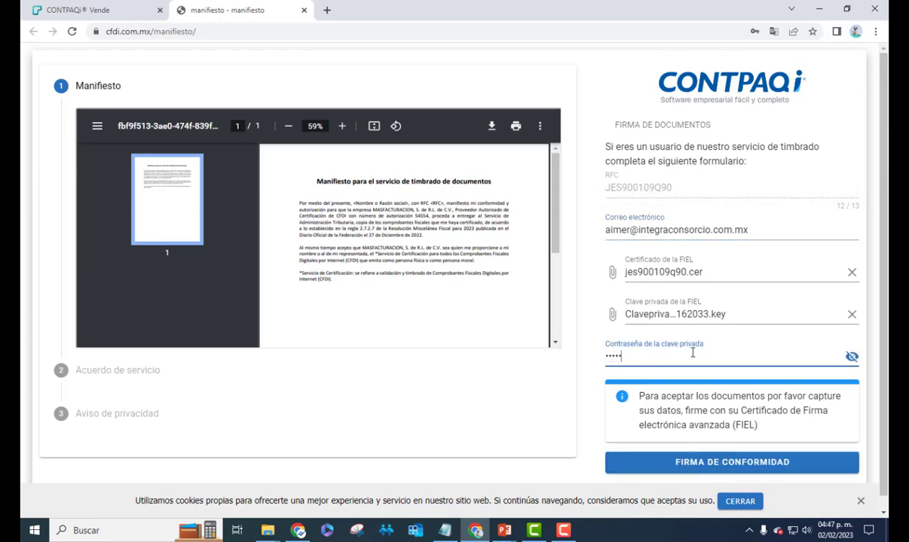
click(765, 464)
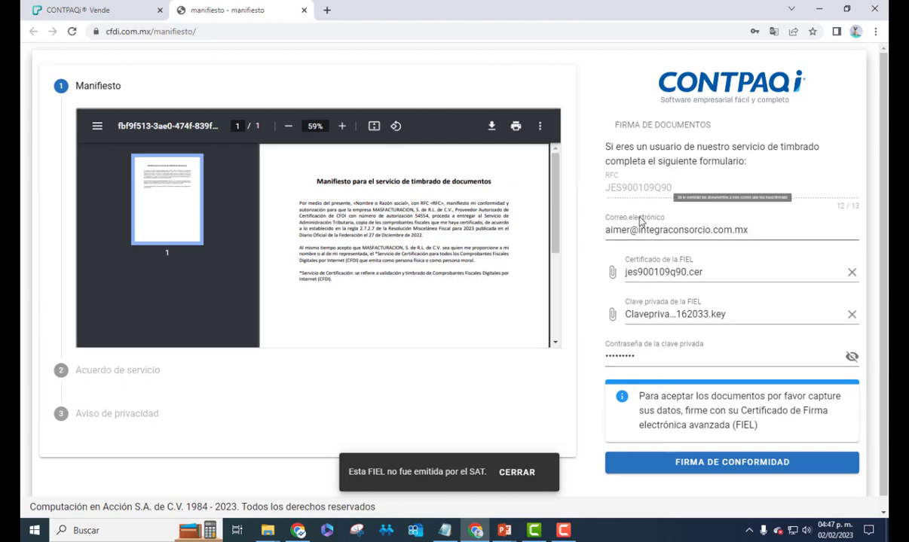
click(819, 11)
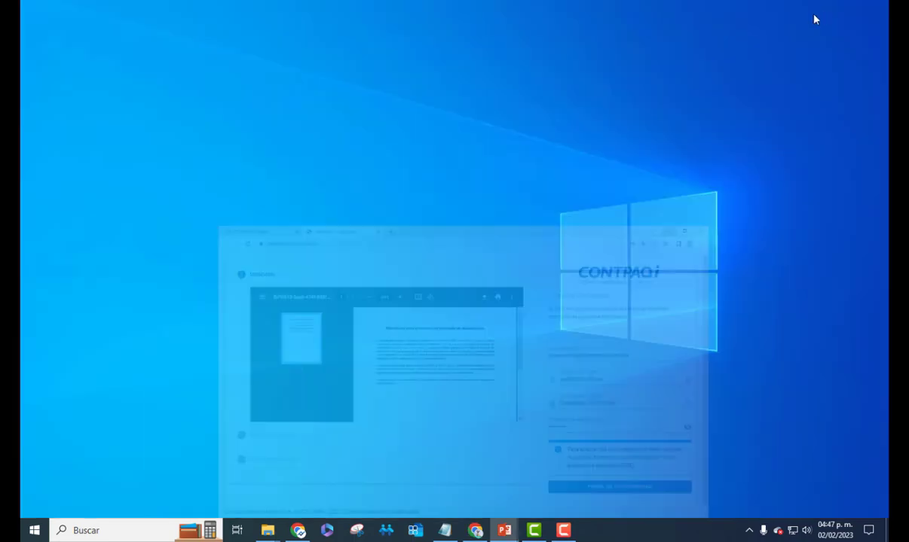
Return to the CONTPAQi Vende tab and choose Configurar empresa from Configuraciones
click(477, 528)
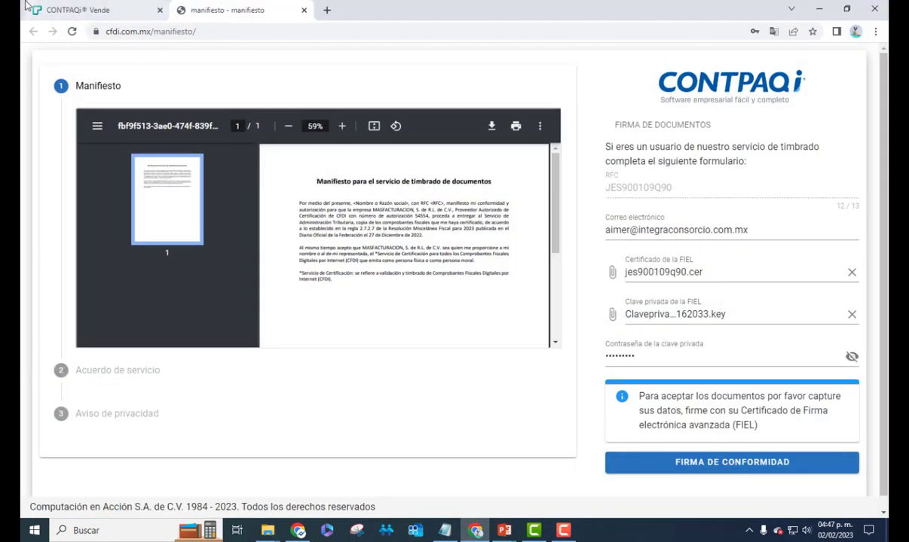
click(71, 9)
mouse_move(812, 75)
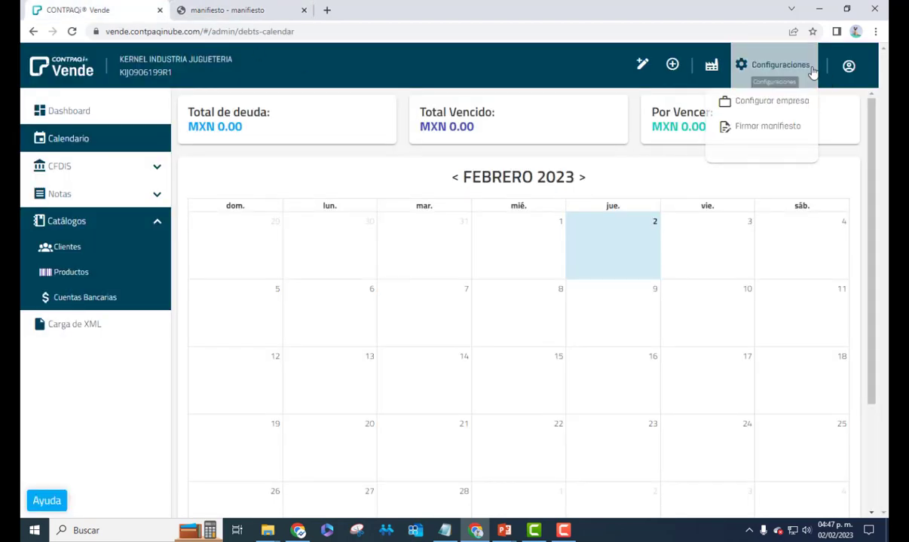
click(776, 102)
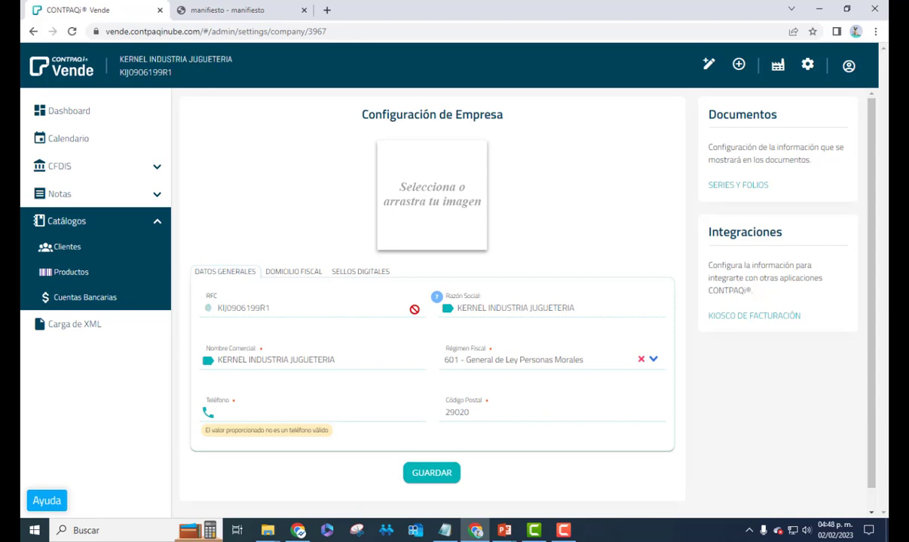
Load the Logo file from the CONTPAQi Vende folder into the company's image box
click(439, 194)
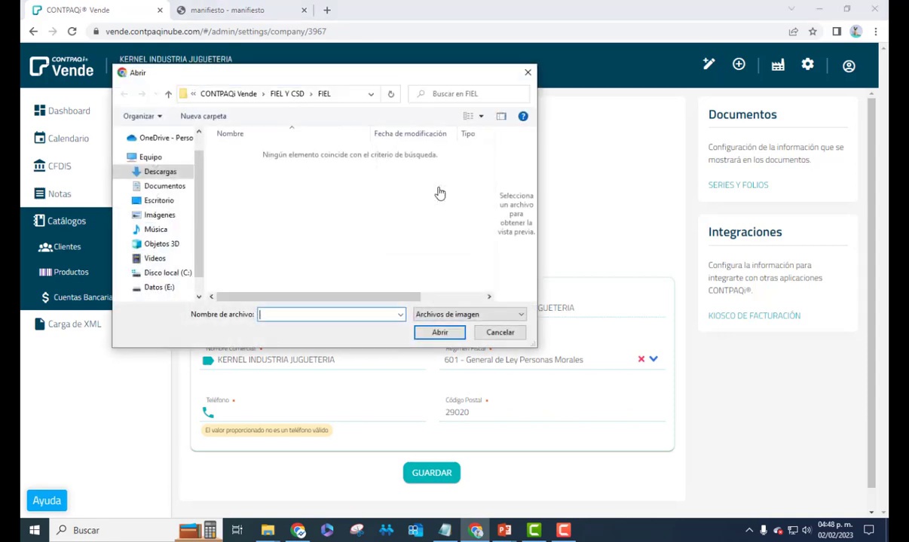
click(234, 94)
click(315, 170)
click(439, 332)
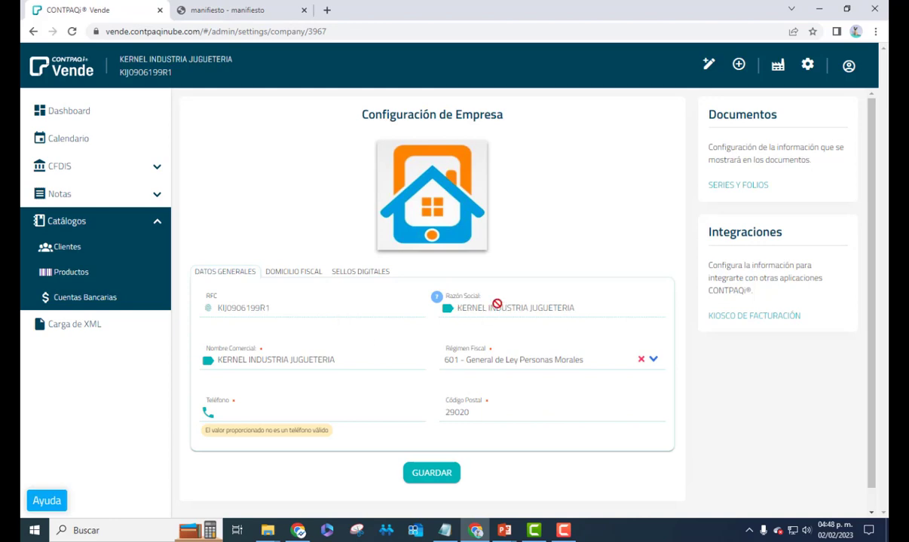
Select the commercial name text and enter the company's phone number in Teléfono
click(297, 361)
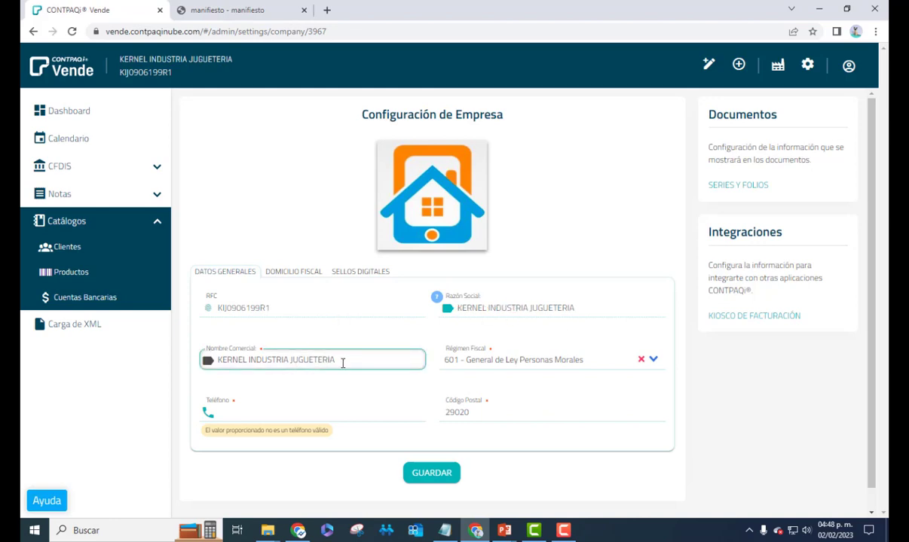
drag(339, 361, 219, 363)
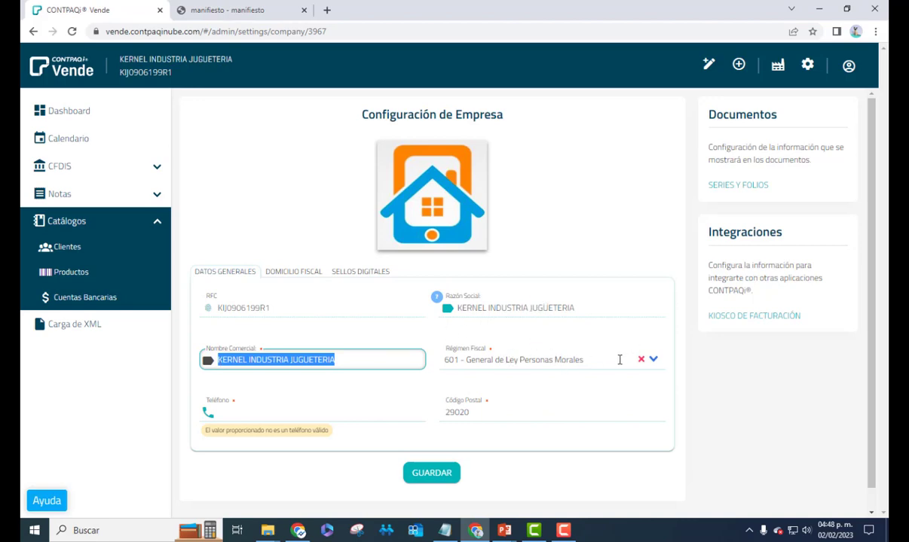
click(308, 413)
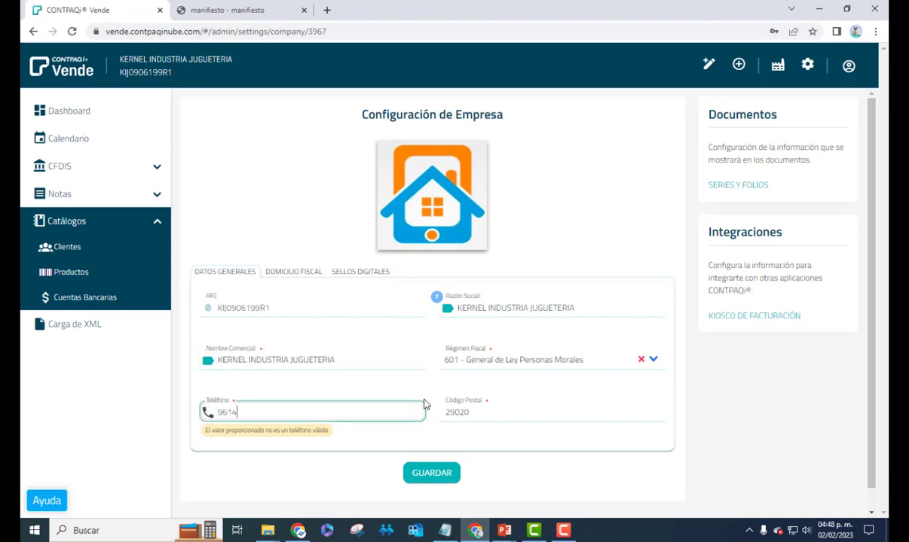
Check the postal code 29020 and bring up the Domicilio Fiscal fields
click(463, 413)
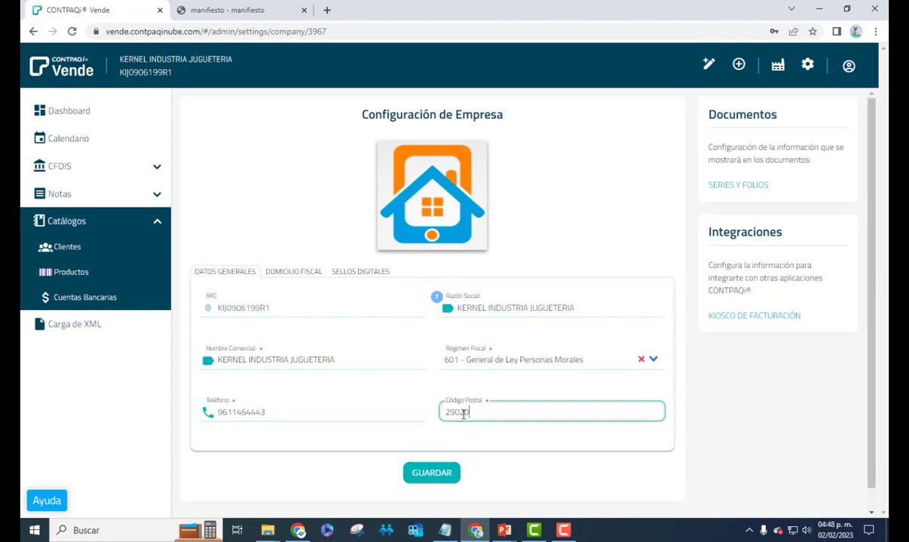
double_click(456, 412)
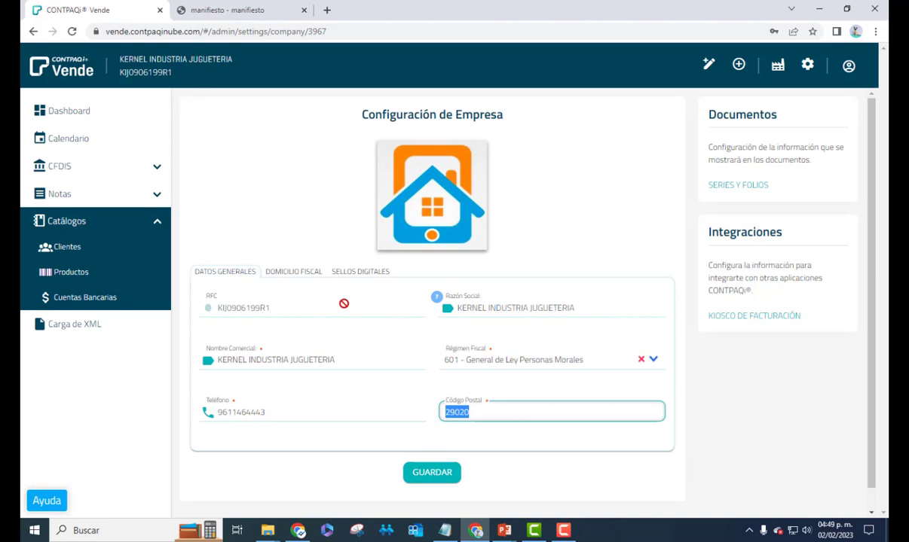
click(291, 273)
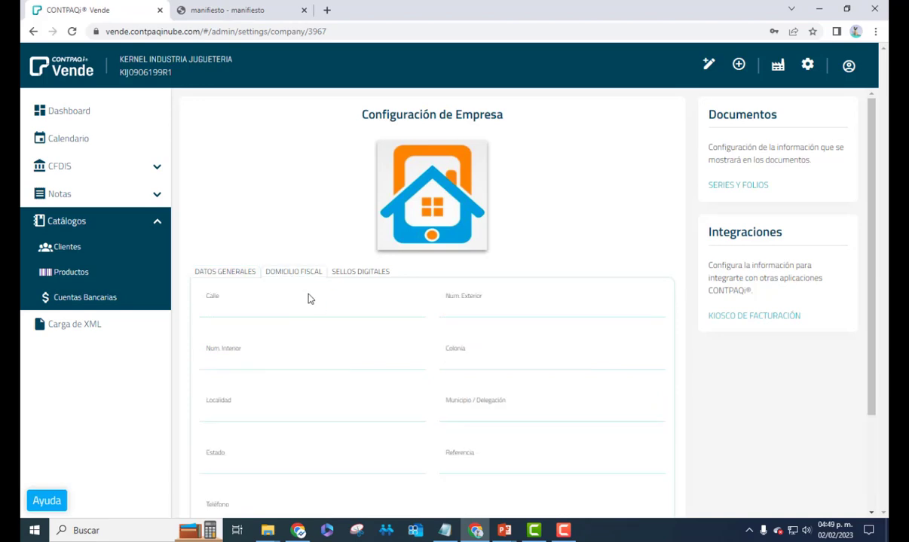
Enter street 'Calle rizo', exterior number SN, neighbourhood Centro and locality Tuxtla Gutierrez
scroll(298, 298, down, 2)
scroll(306, 351, up, 1)
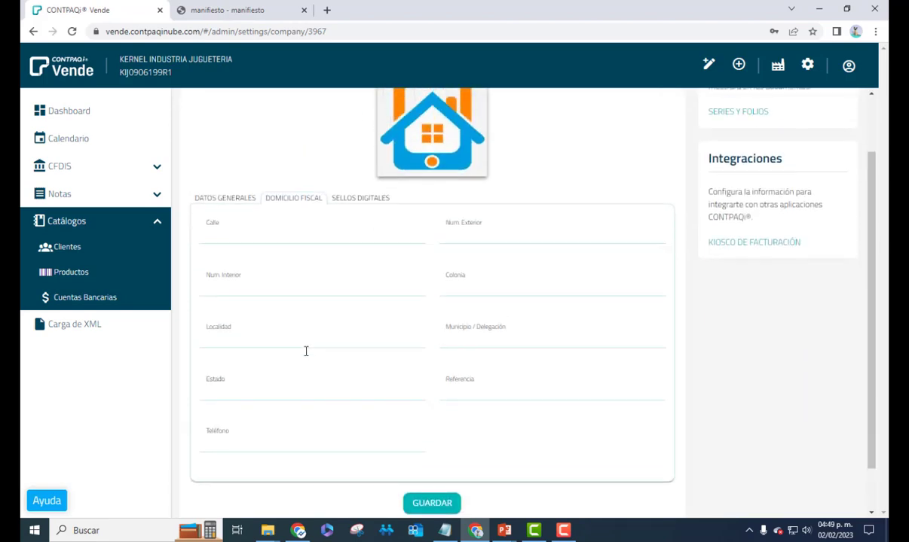
click(259, 248)
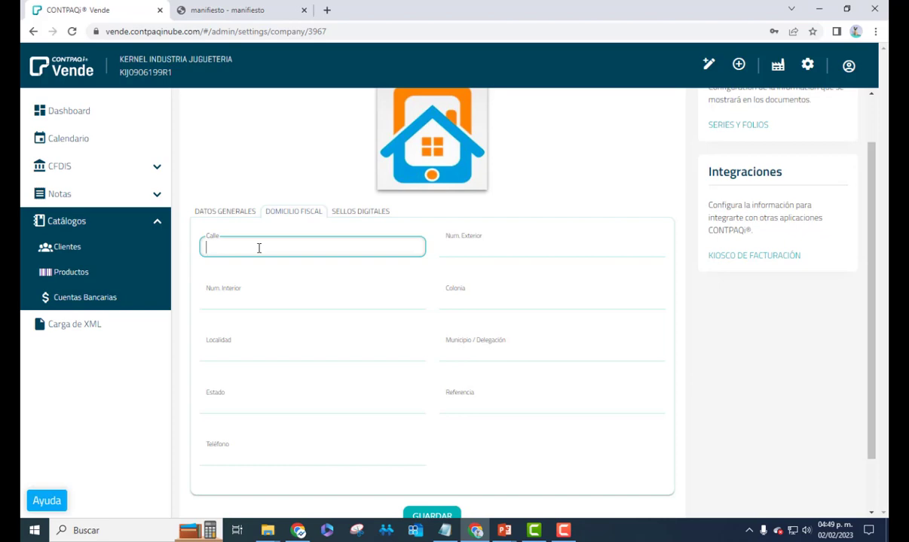
text(Calle rizo)
key(Tab)
text(S)
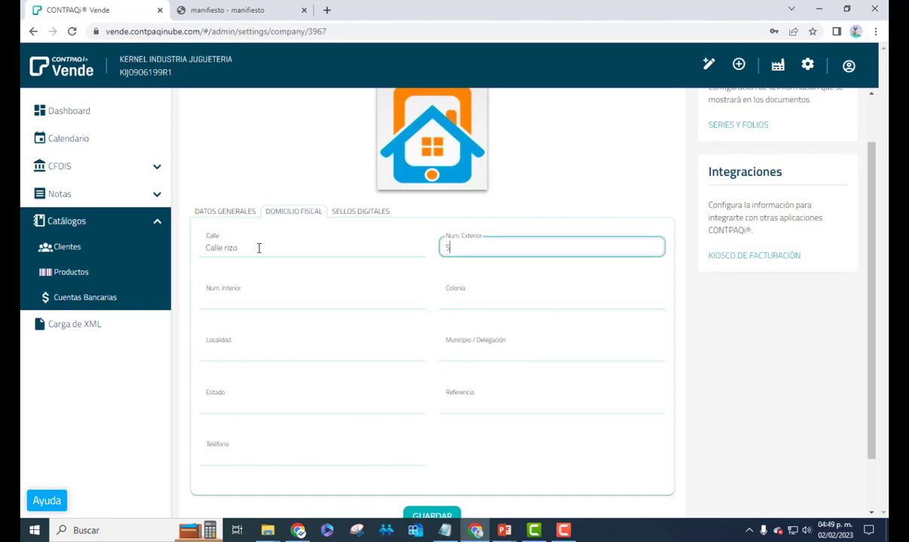
text(N)
key(Tab)
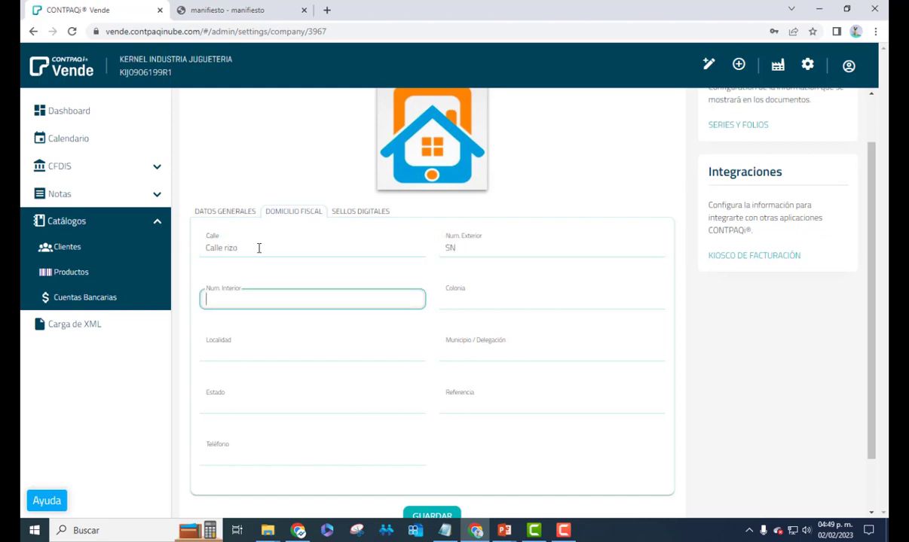
text(SN)
key(Tab)
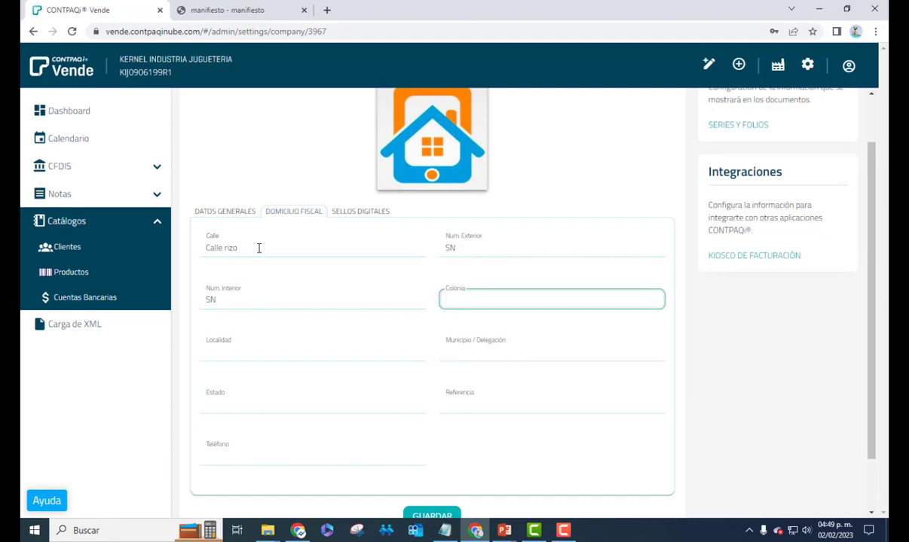
text(Centro)
key(Tab)
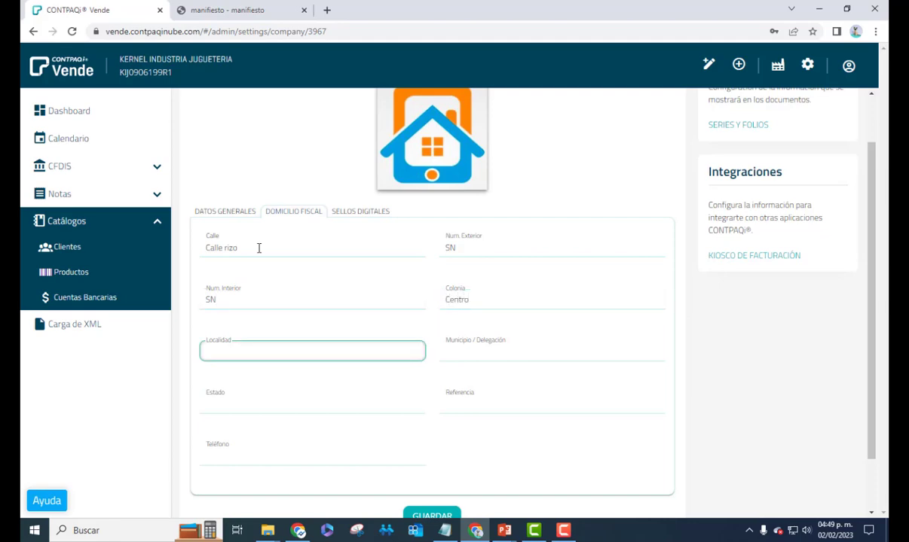
text(Tuxtla Gutierrez)
Enter municipality Tuxtla Gutierrez and state Chiapas, then show the digital seal details
key(Tab)
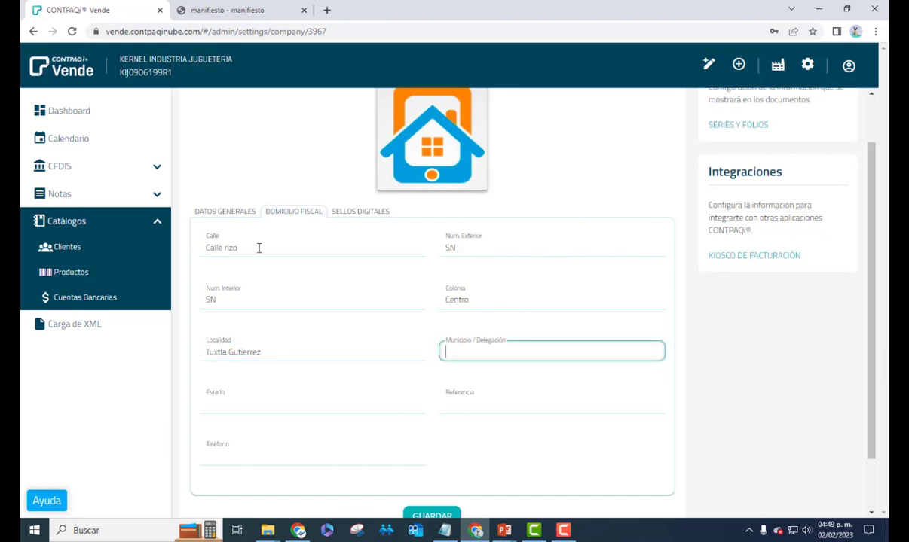
text(Tuxtla Gutierrez)
key(Tab)
text(Chipas)
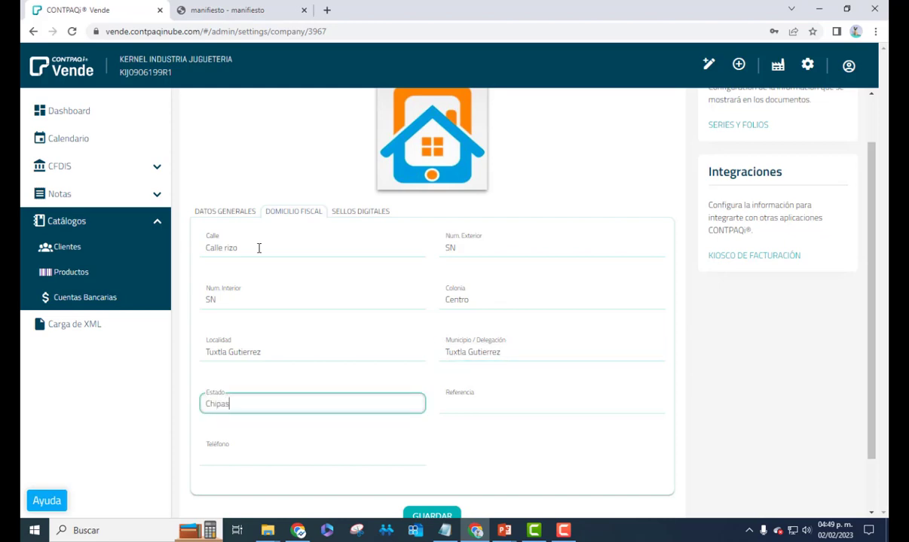
key(BackSpace)
key(BackSpace)
key(BackSpace)
text(apas)
key(Tab)
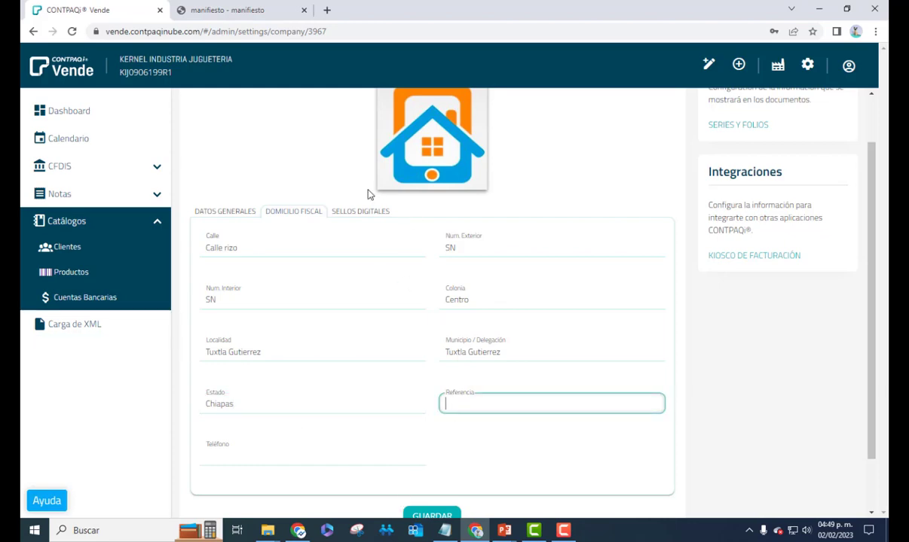
click(360, 213)
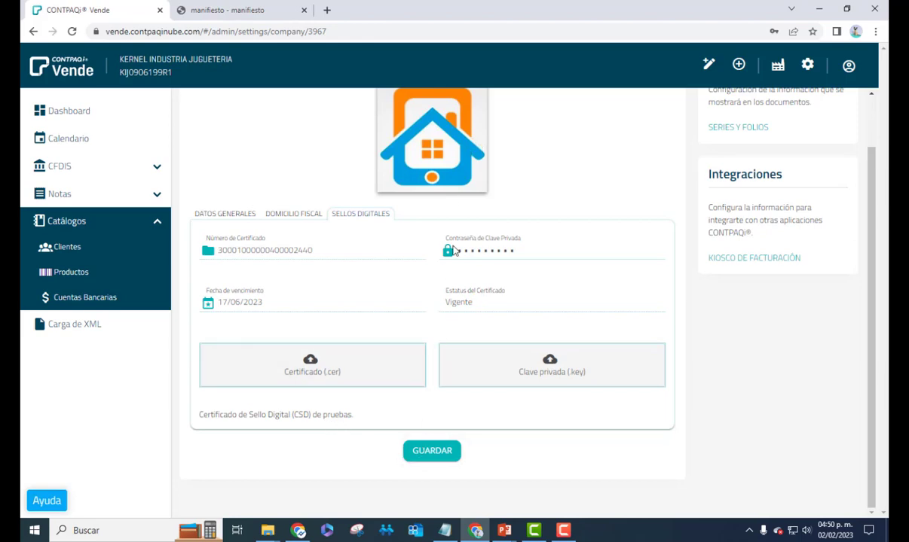
Review the test digital seal certificate, valid until 17/06/2023 and marked Vigente
scroll(465, 280, up, 1)
scroll(452, 309, down, 1)
click(445, 452)
scroll(501, 302, up, 1)
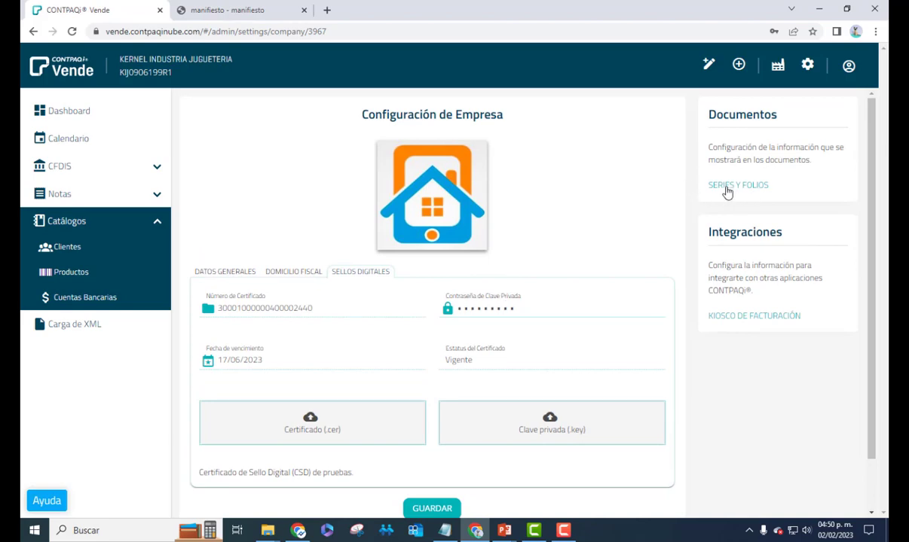
Open Series y Folios from the Documentos card
click(727, 188)
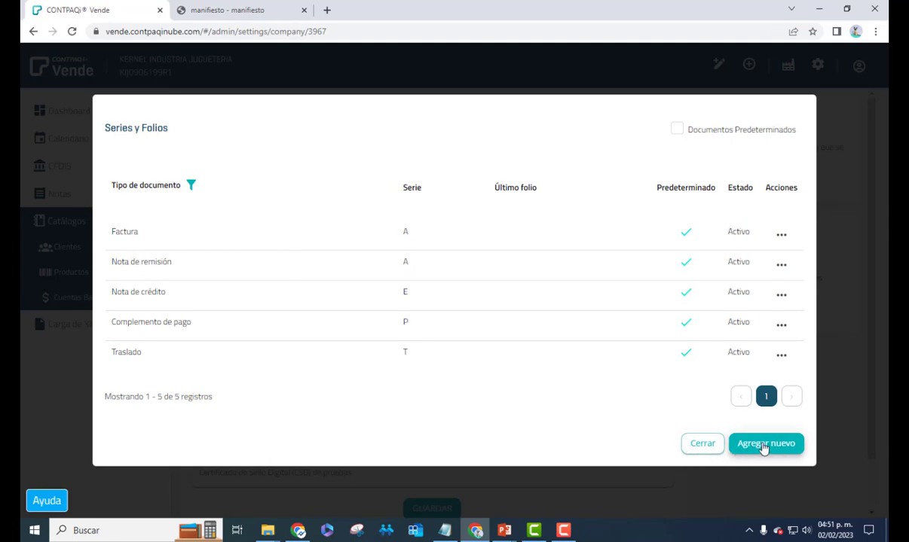
Fill in a new Factura series B with last folio 590, marked as default
click(762, 446)
click(431, 232)
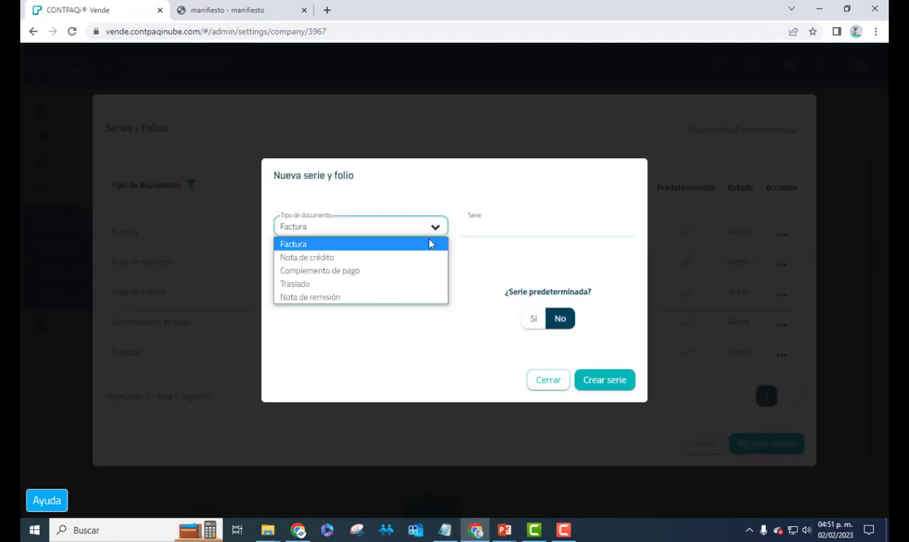
click(420, 234)
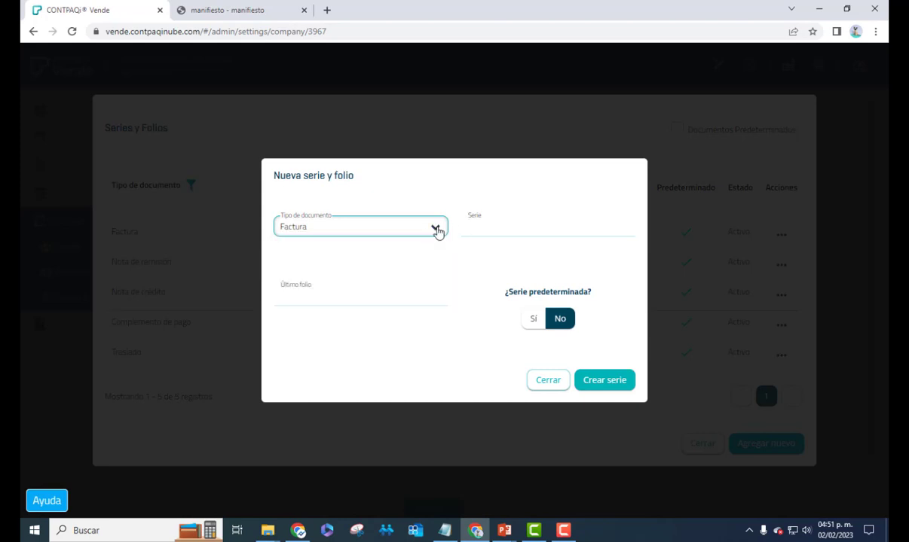
click(538, 232)
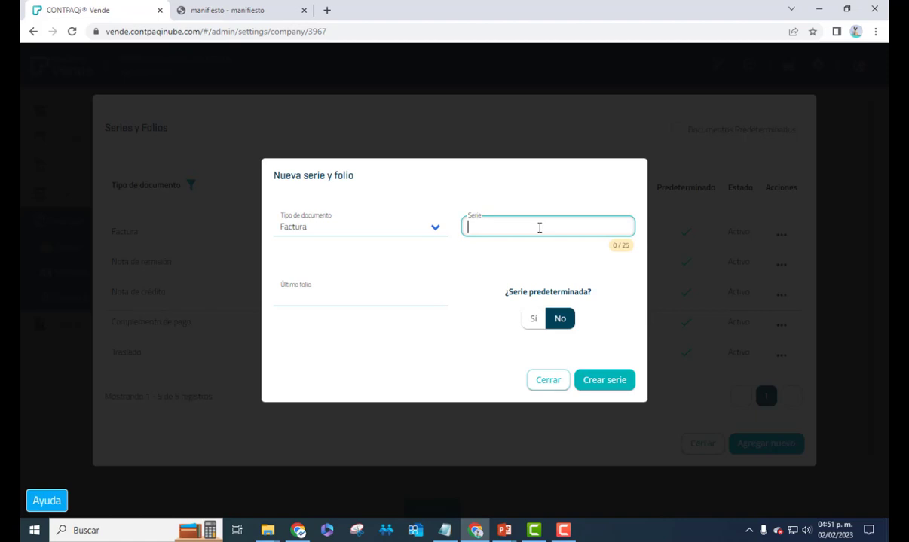
text(B)
key(Tab)
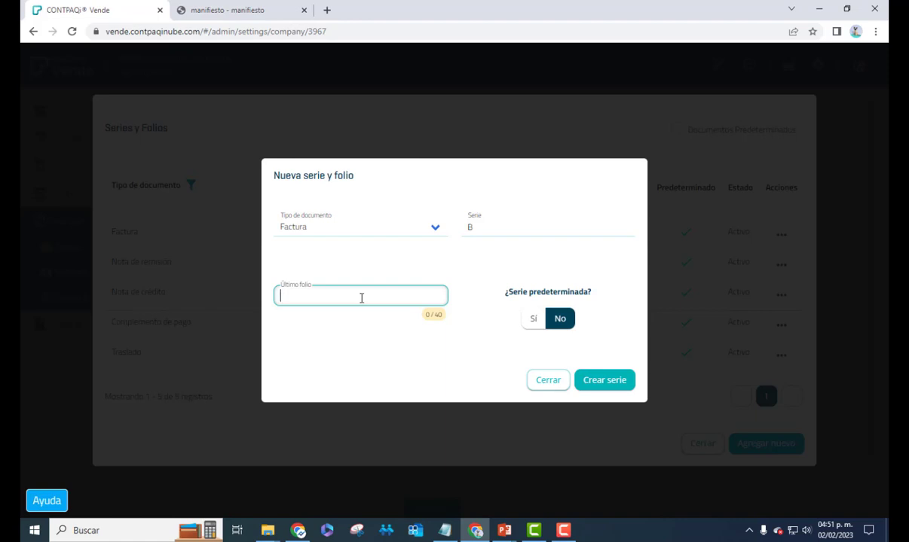
text(590)
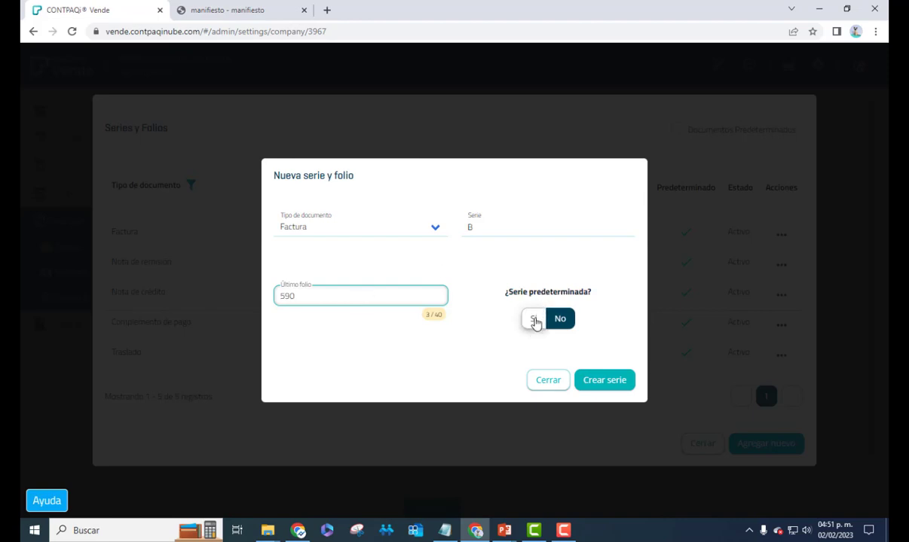
click(536, 318)
Create series B, confirming it as the Factura default, and close the series list
click(589, 388)
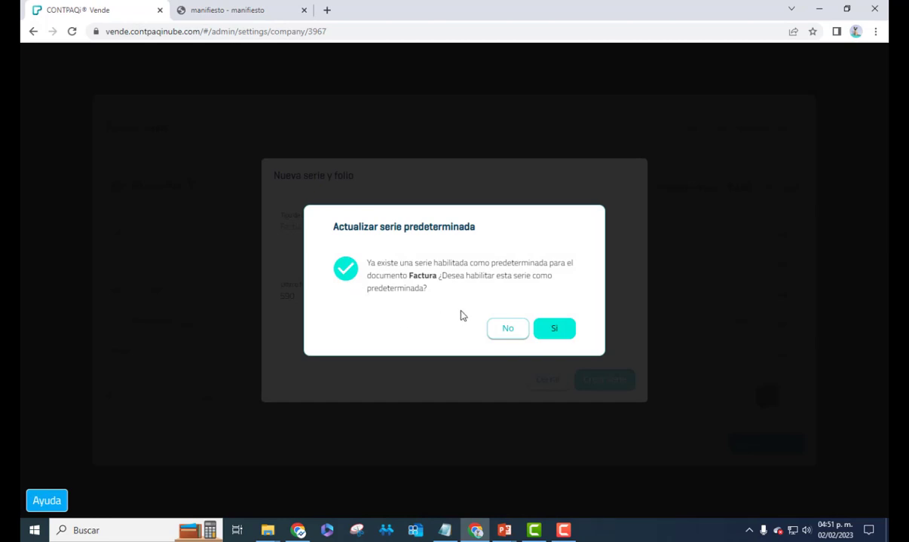
click(507, 329)
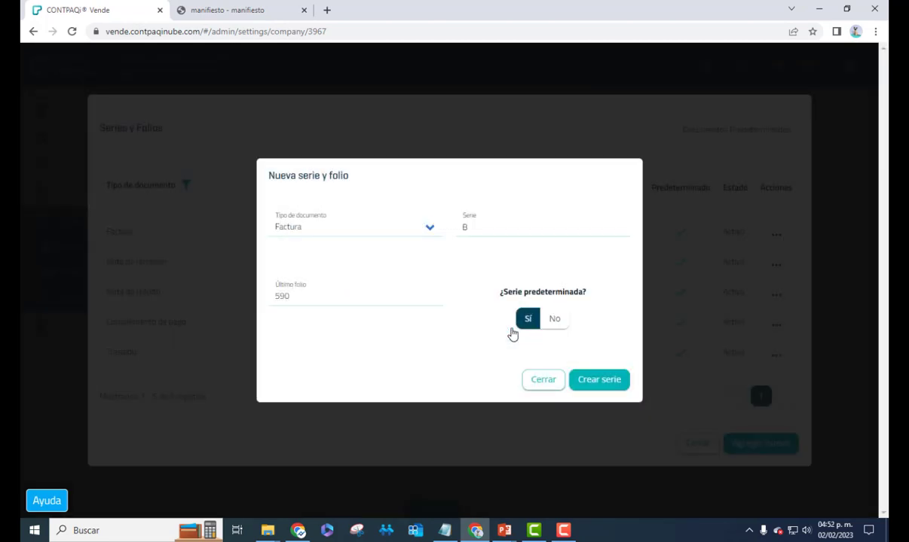
click(594, 381)
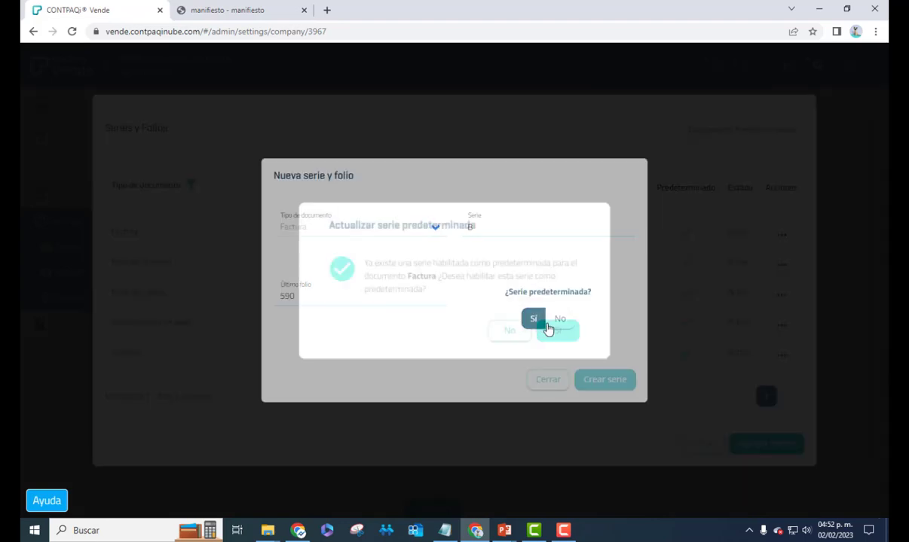
click(556, 331)
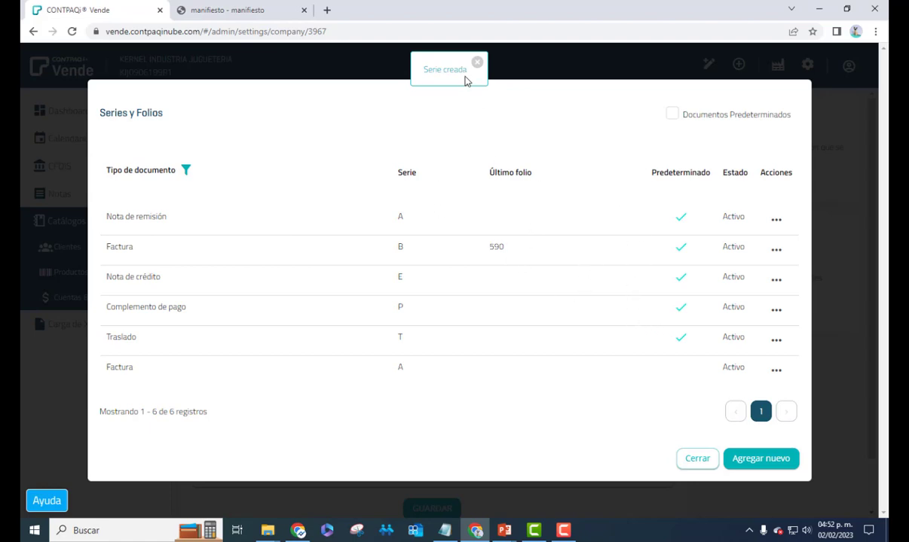
click(691, 461)
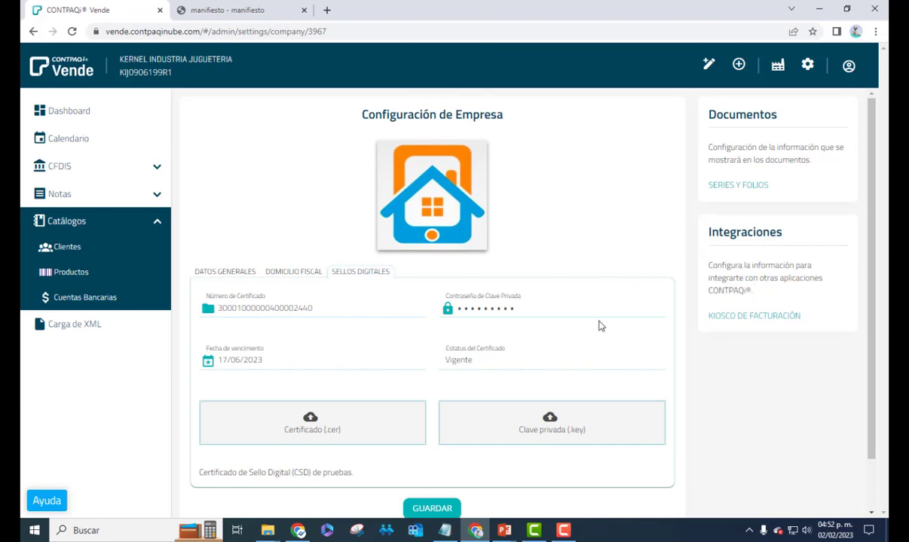
scroll(600, 325, down, 1)
scroll(599, 324, up, 1)
click(565, 424)
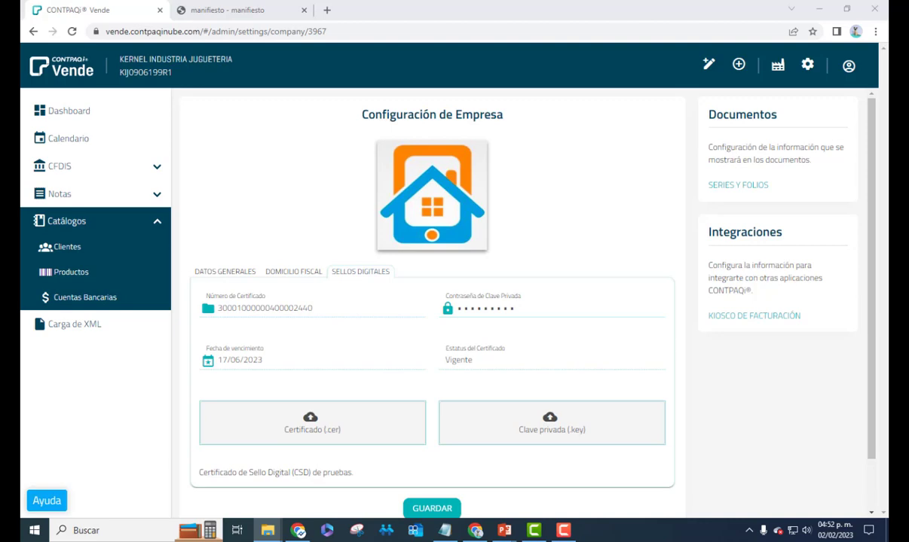
Go to Catálogos > Clientes and dismiss the browser's save-password prompt
click(76, 222)
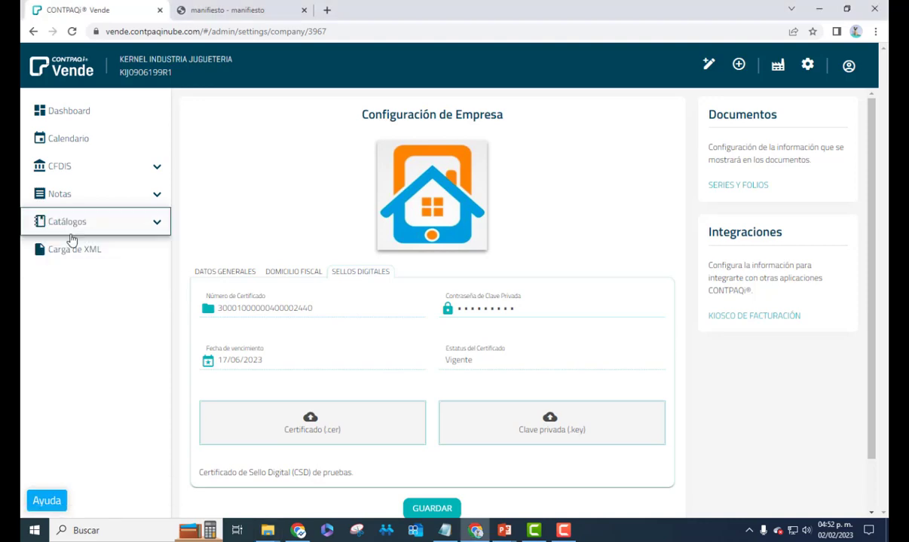
click(84, 223)
click(75, 246)
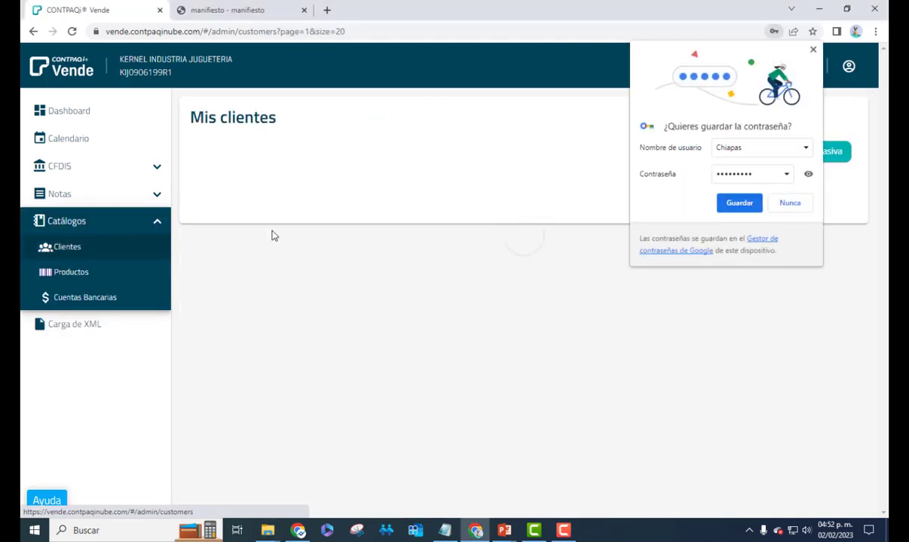
click(751, 197)
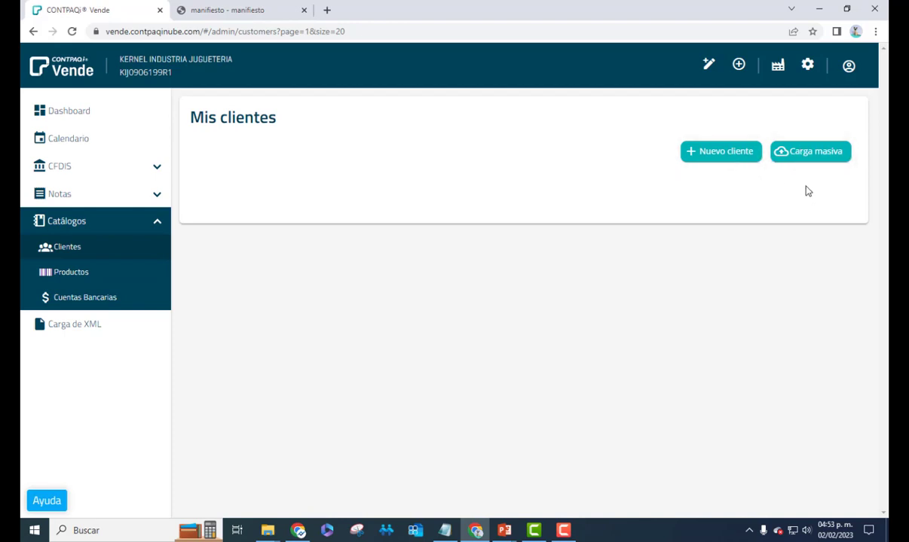
Download the Carga masiva sample file and open Clientes.csv
click(806, 155)
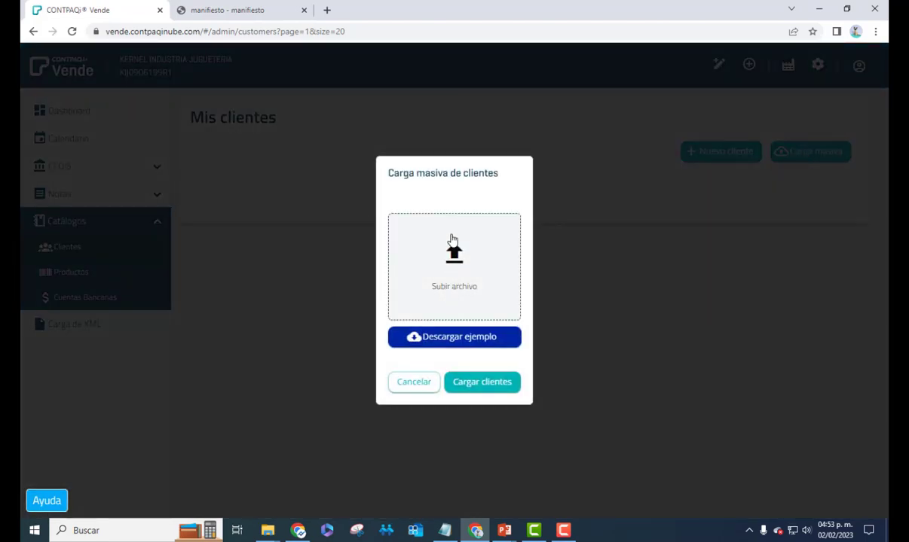
click(449, 339)
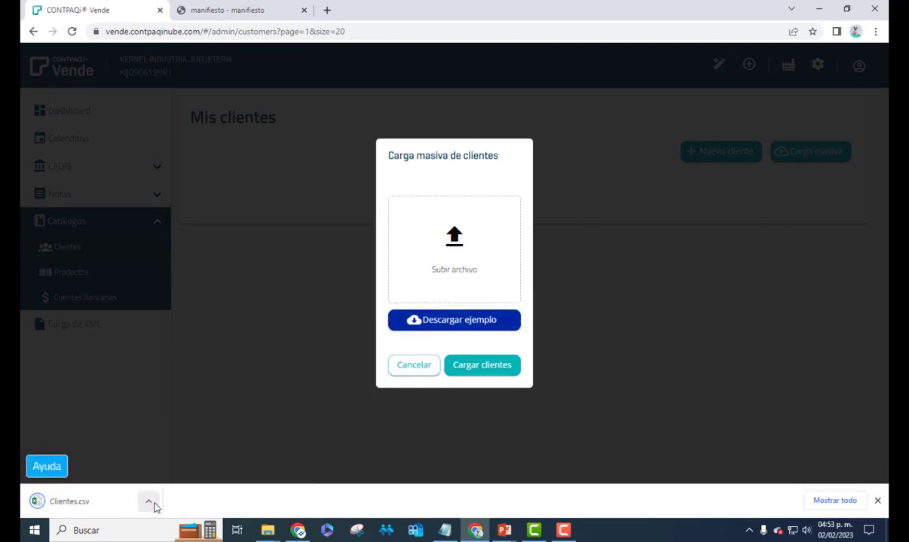
click(153, 505)
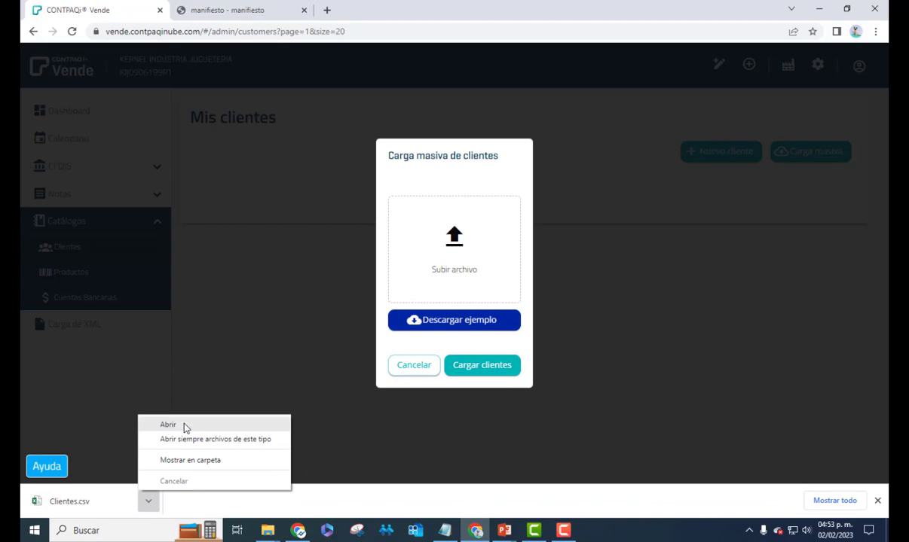
click(185, 426)
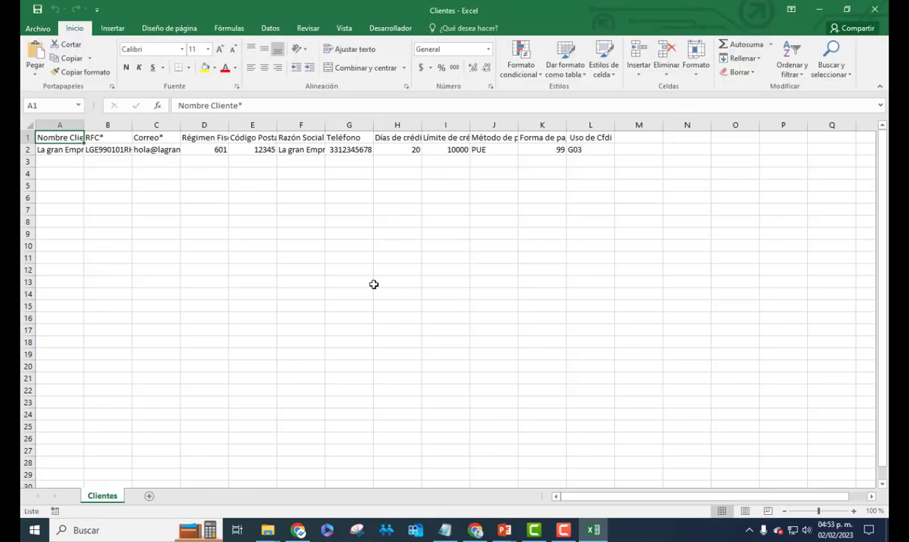
Review the sample client's name, RFC, e-mail, regime 601 and postal code, widening column A
click(75, 149)
click(114, 148)
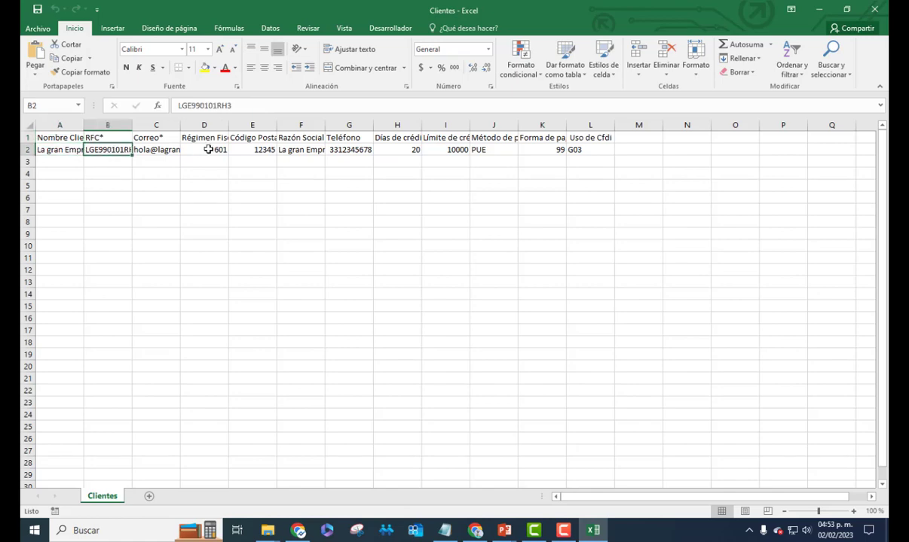
click(208, 149)
click(252, 149)
click(300, 149)
click(349, 149)
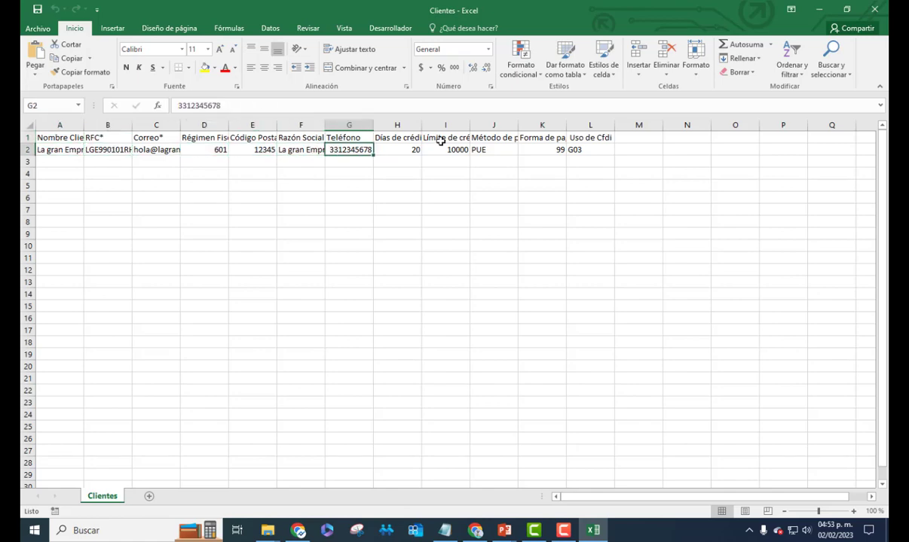
click(397, 149)
click(446, 149)
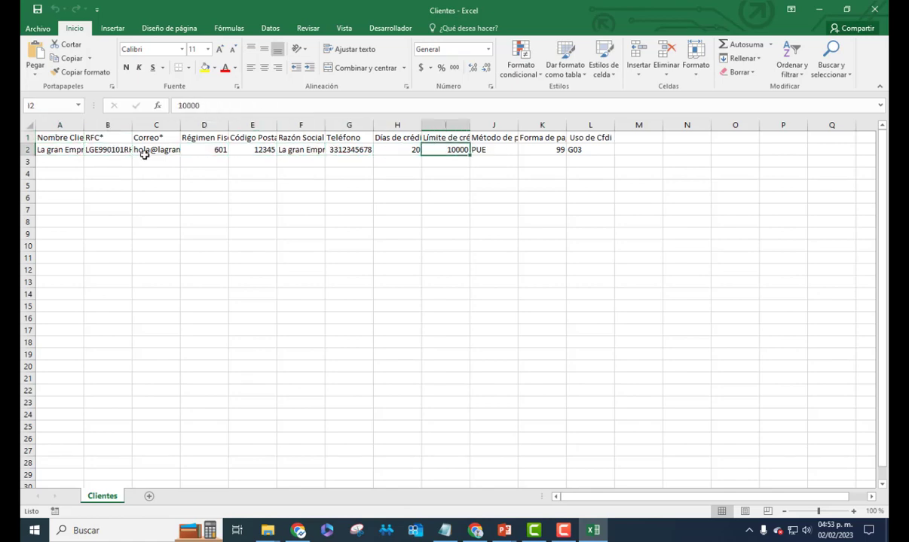
drag(83, 133, 130, 133)
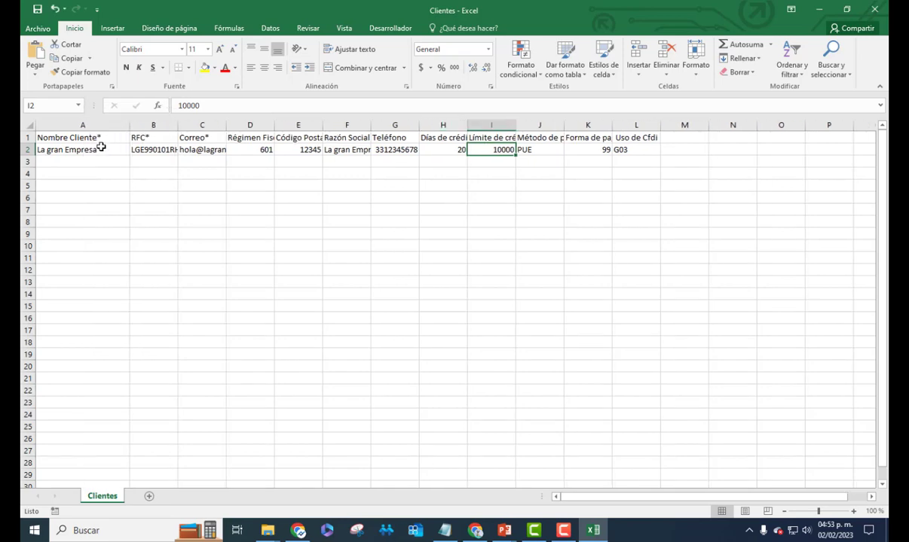
click(100, 147)
click(161, 141)
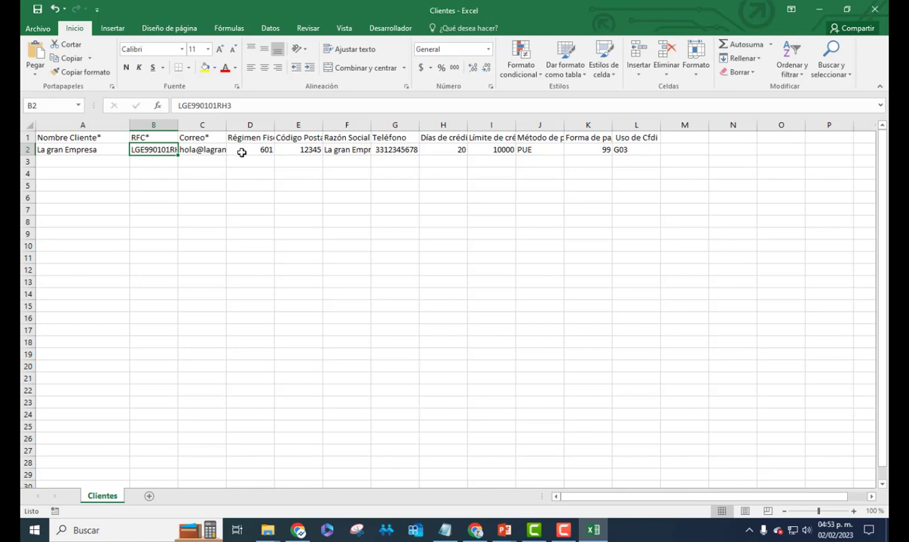
click(197, 144)
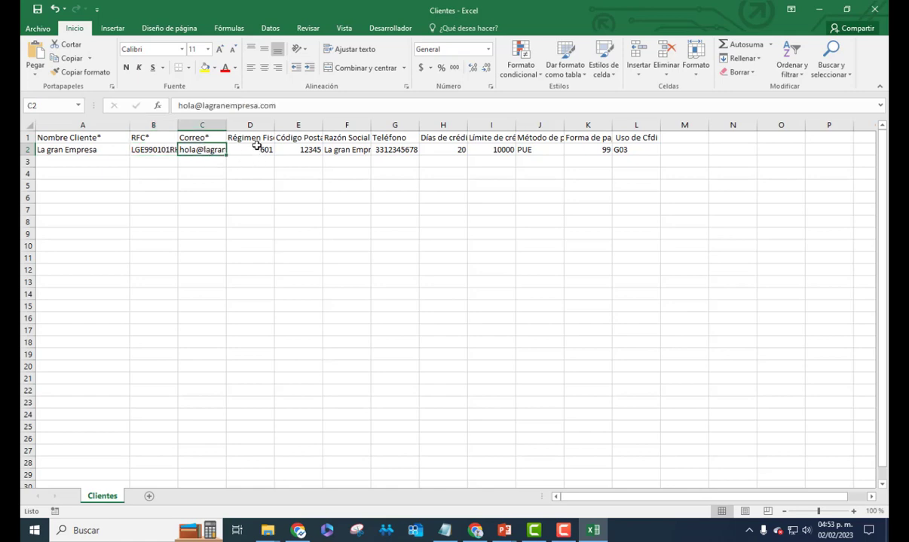
click(256, 146)
click(309, 148)
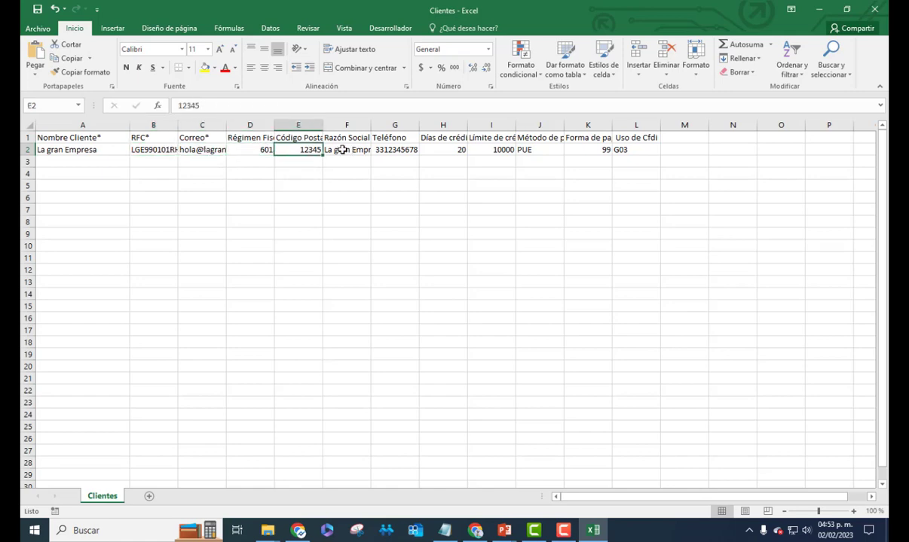
Widen column F, check PUE, 99, G03 and 20 credit days, then close without saving
drag(370, 130, 416, 129)
click(451, 150)
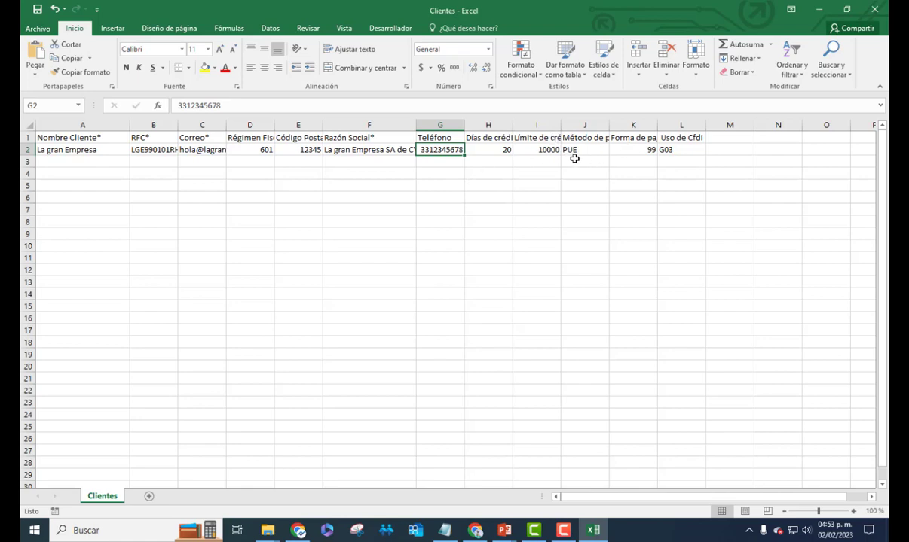
click(582, 152)
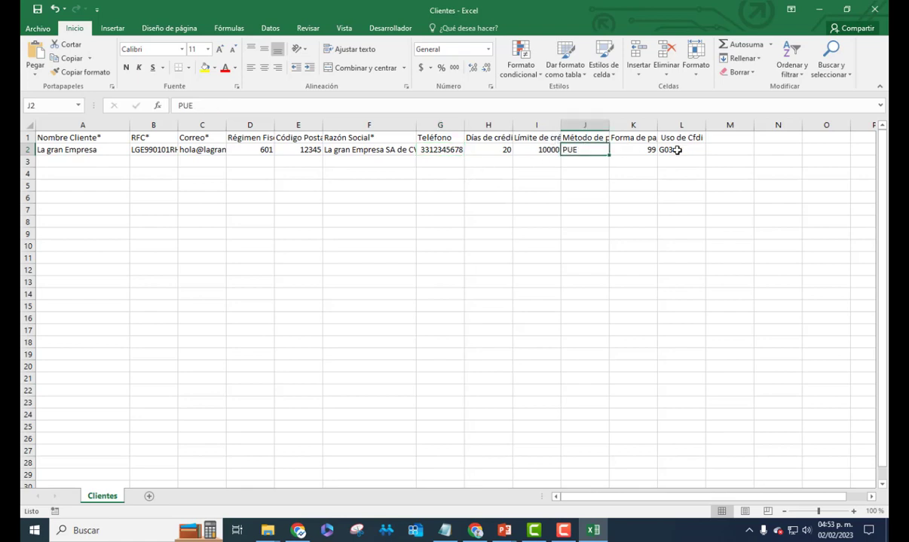
click(639, 151)
click(667, 150)
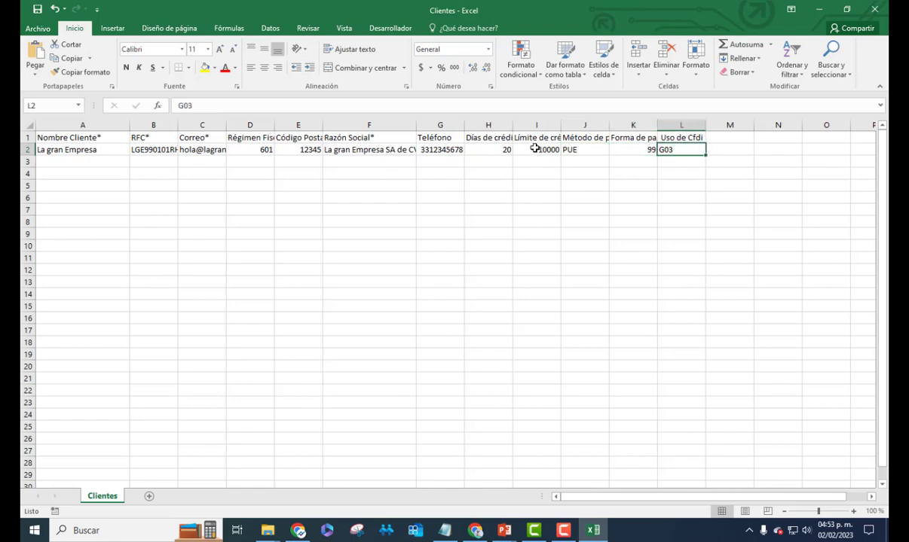
click(489, 150)
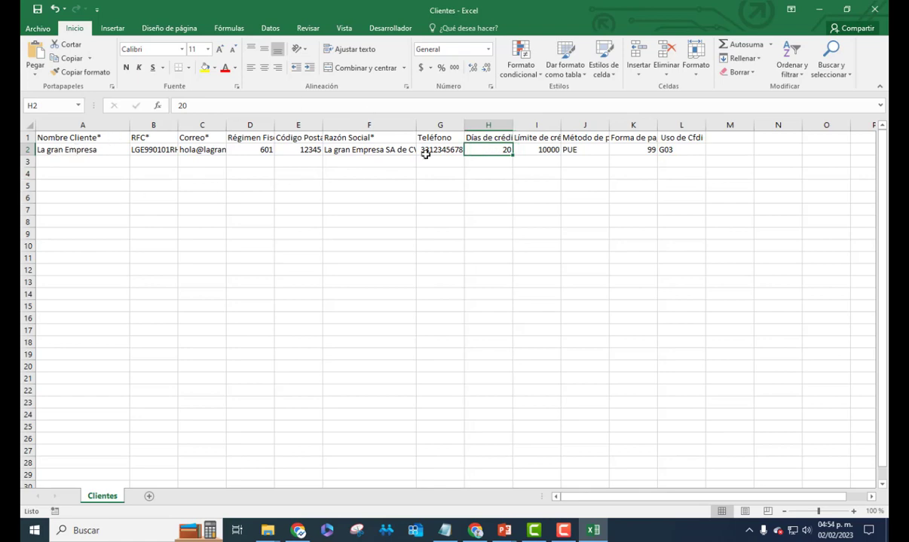
click(876, 11)
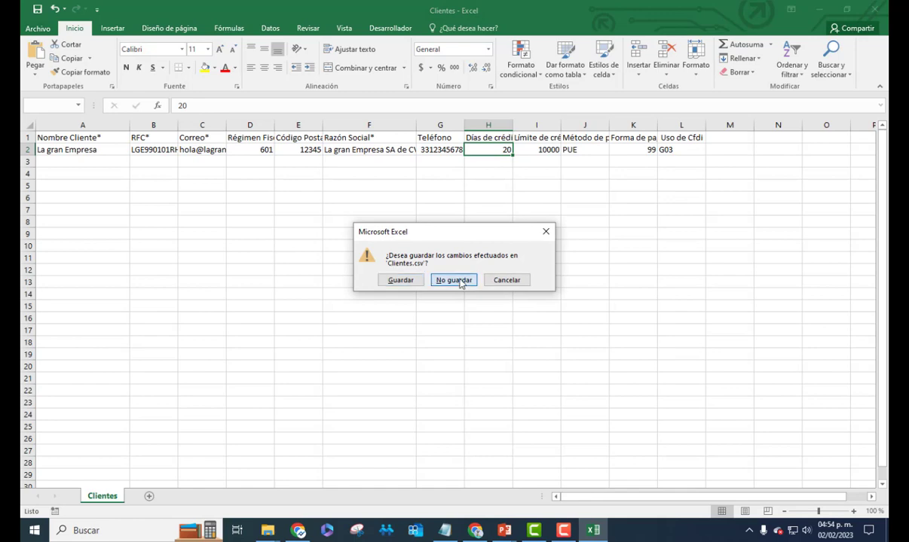
click(435, 265)
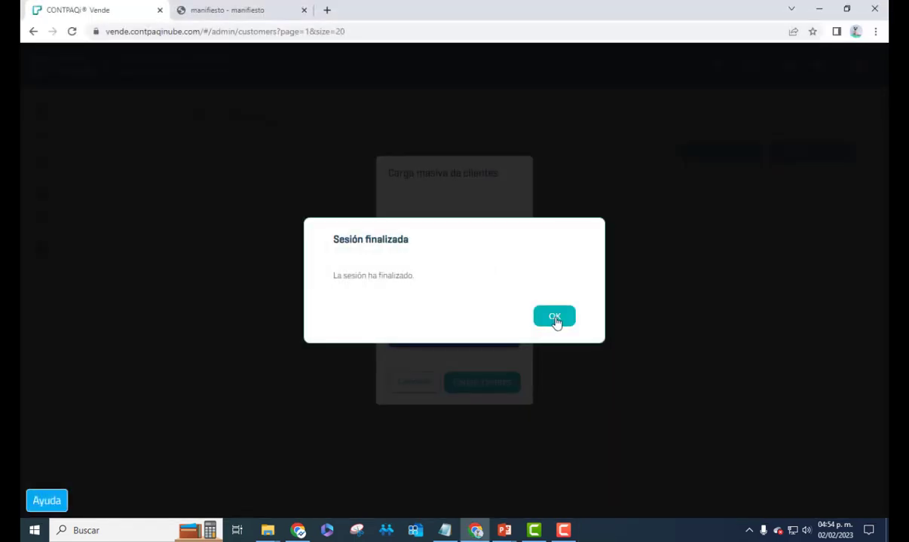
Dismiss the Sesión finalizada notice and reopen KERNEL INDUSTRIA JUGUETERIA
click(554, 317)
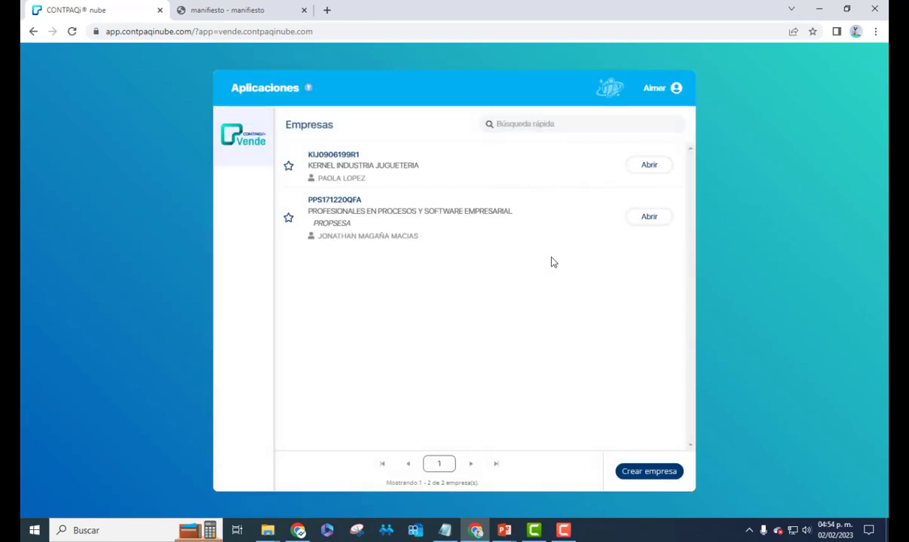
click(657, 169)
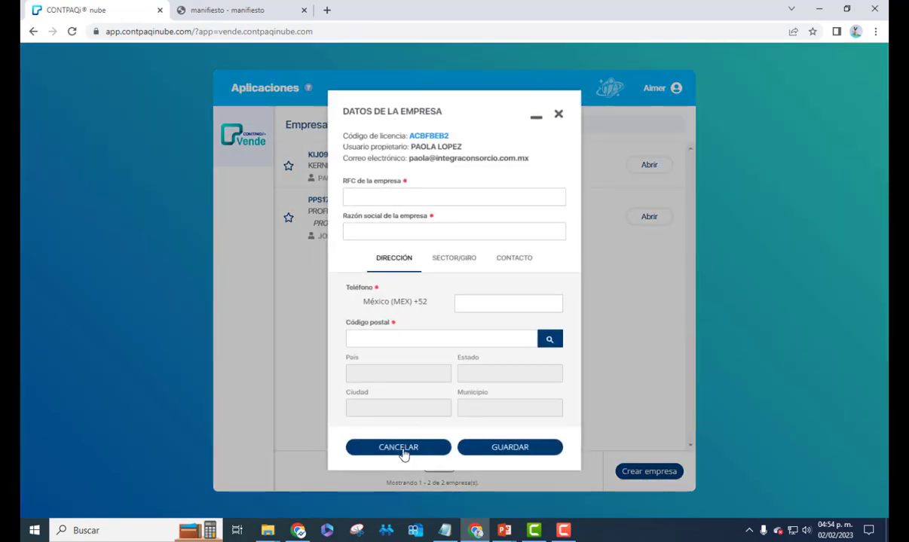
Continue into Vende, review the five client rows in A1:I6, and close Excel
click(399, 447)
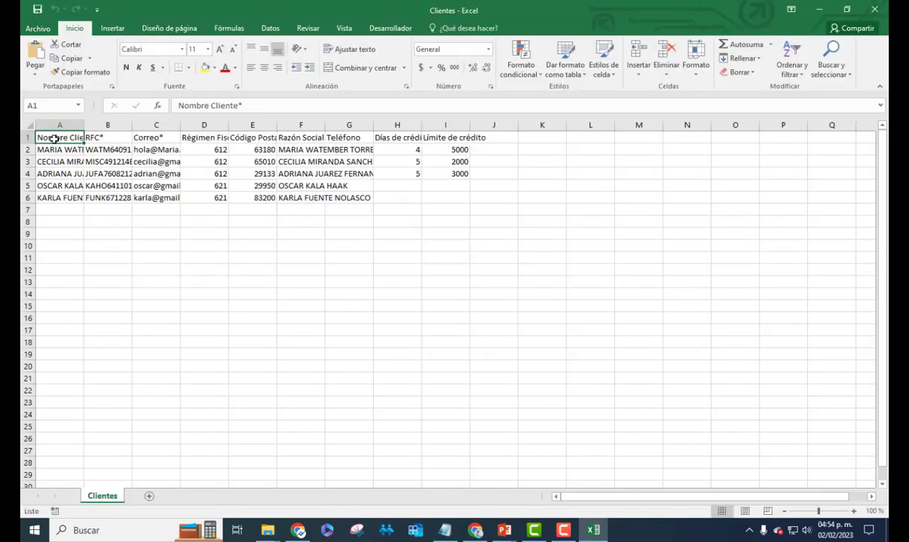
drag(57, 135, 447, 197)
click(235, 233)
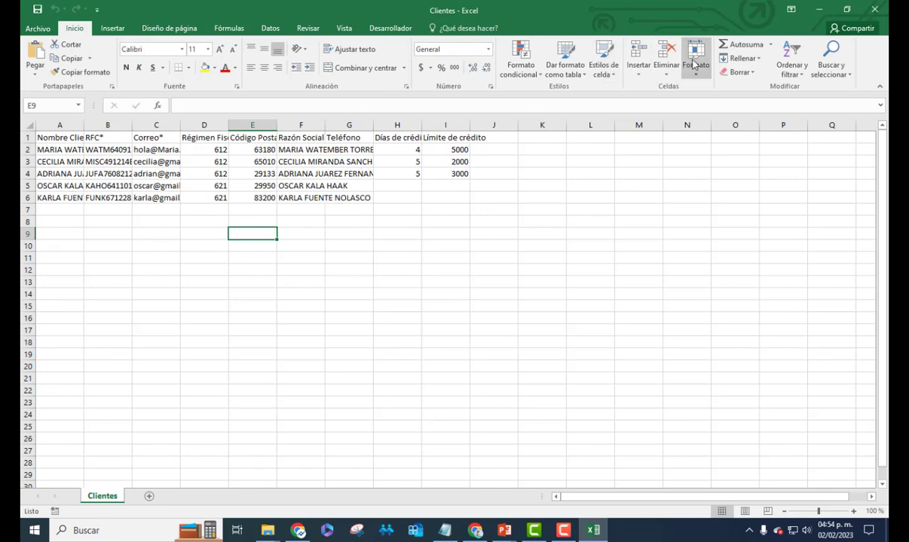
click(872, 10)
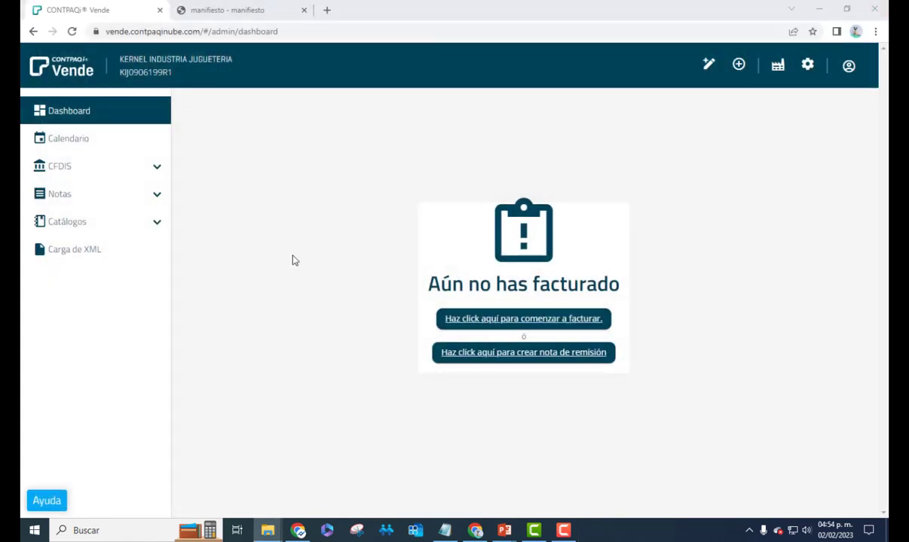
Upload Clientes.csv through the client catalogue's Carga masiva and load the clients
click(79, 223)
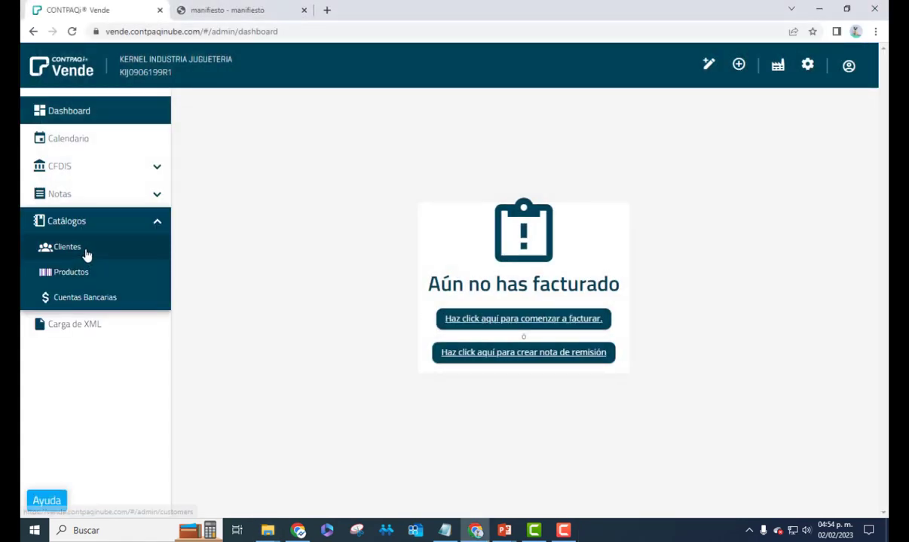
click(86, 256)
click(797, 152)
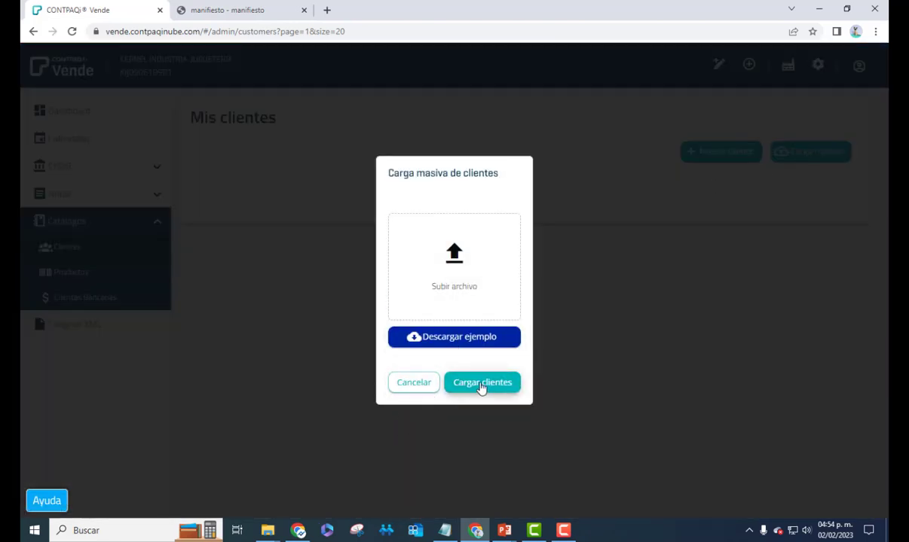
click(456, 269)
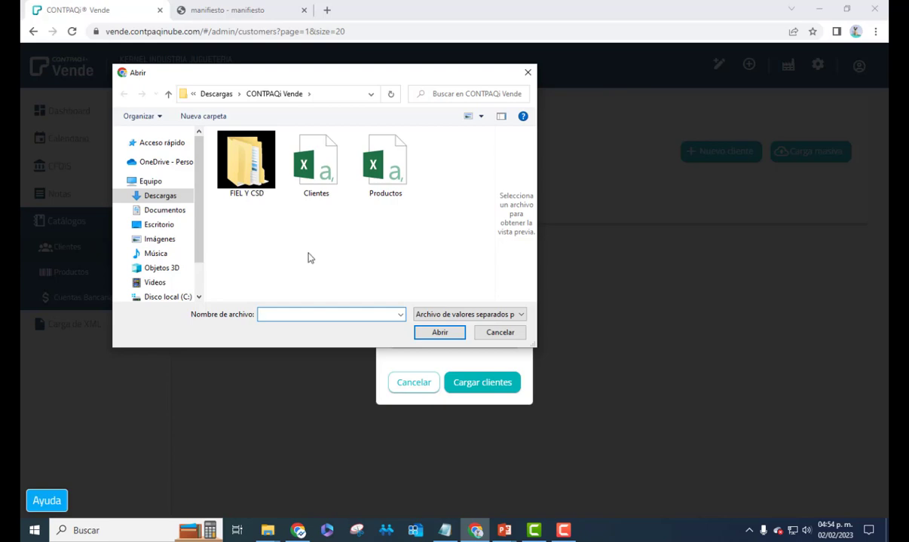
click(319, 183)
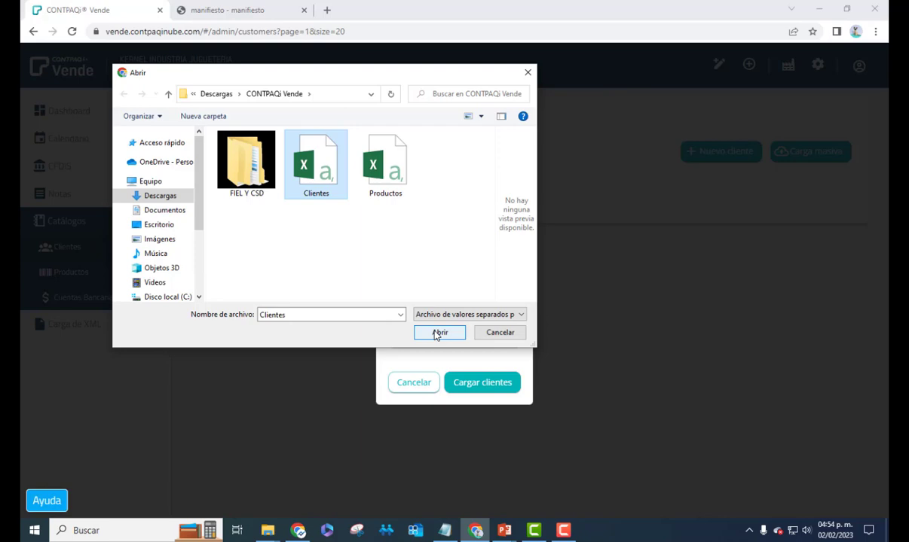
click(437, 333)
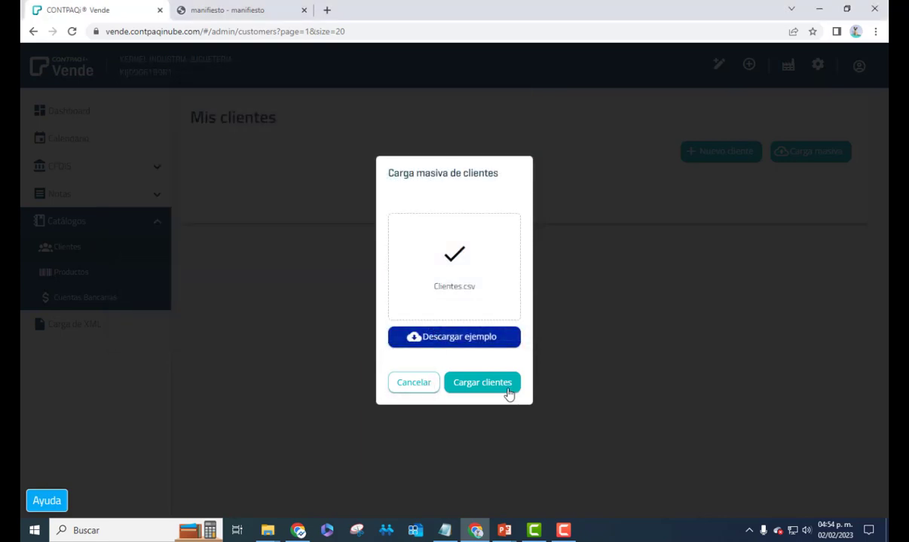
click(483, 384)
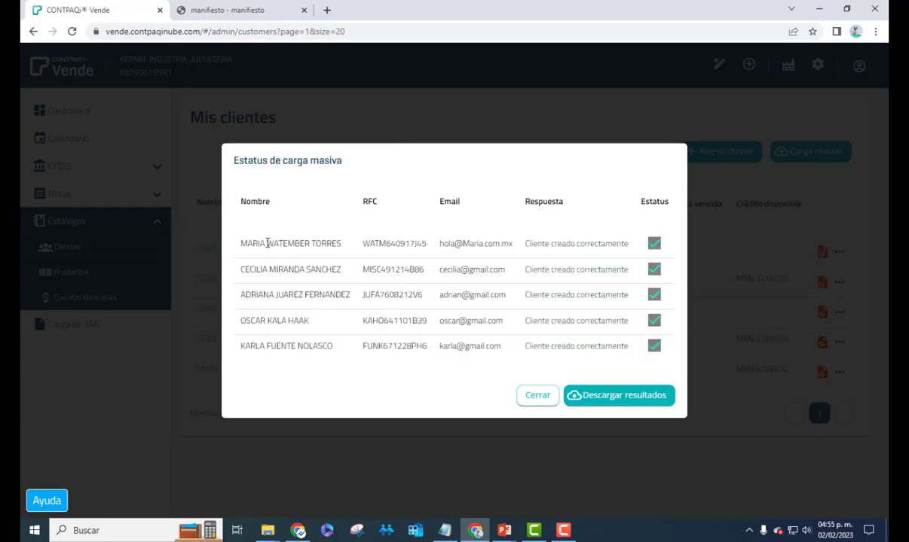
Review the Estatus de carga masiva results, then close them to reveal the five imported clients
drag(267, 244, 338, 343)
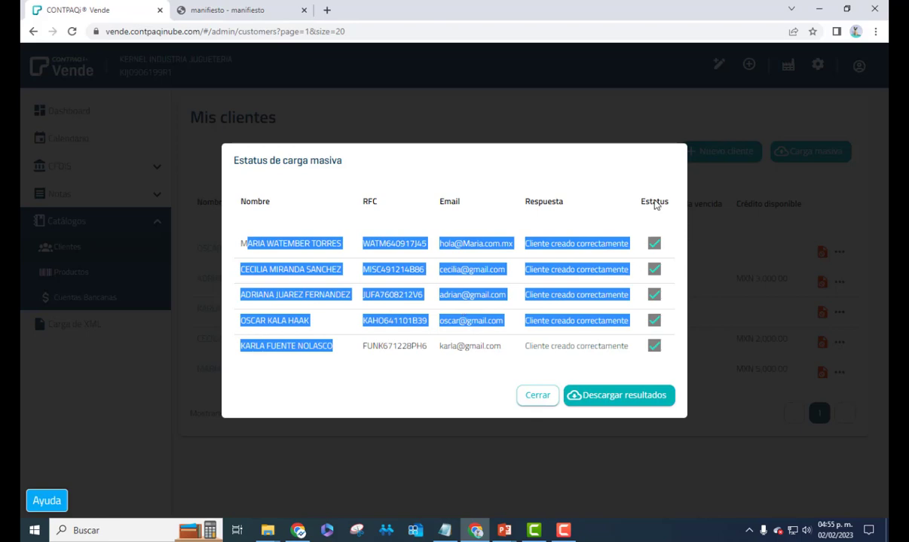
click(566, 371)
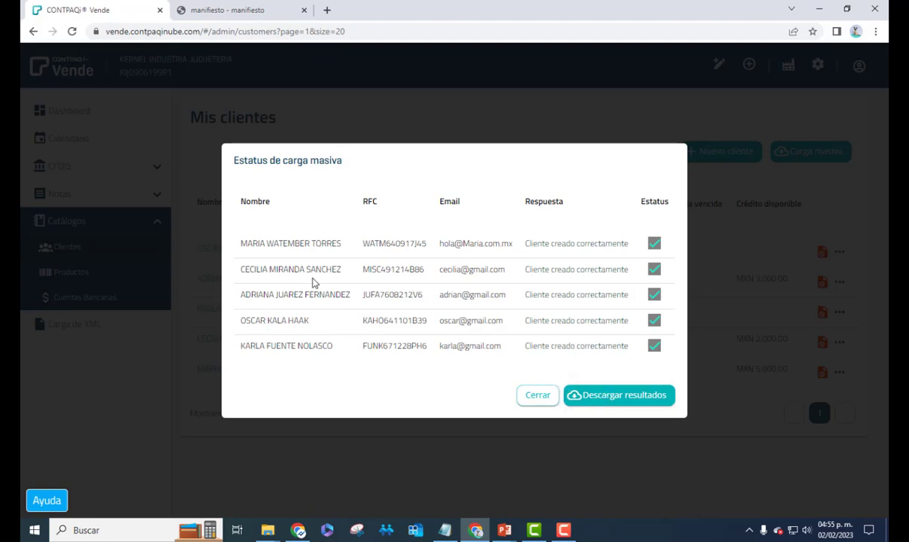
click(540, 399)
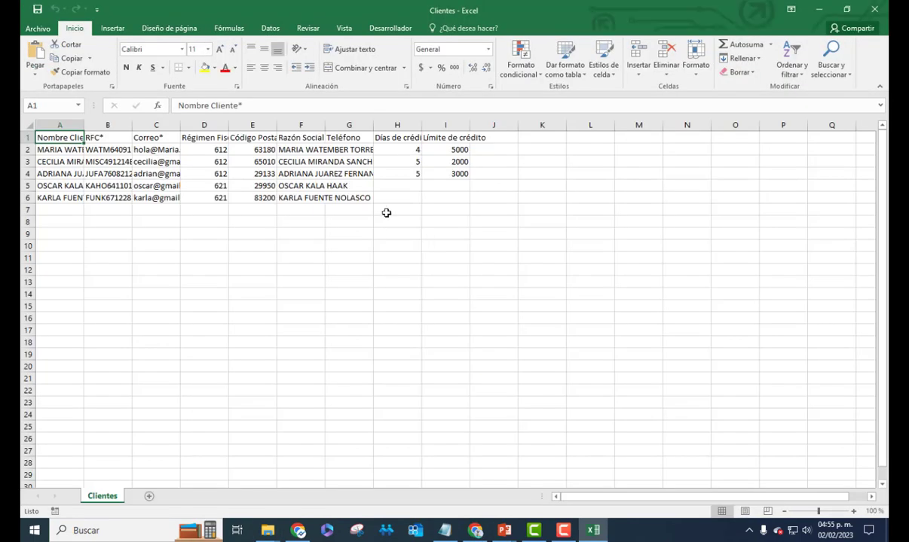
Compare client names (A2:A6) and credit limits 5000, 2000, 3000 in Excel against Mis clientes
drag(59, 149, 47, 200)
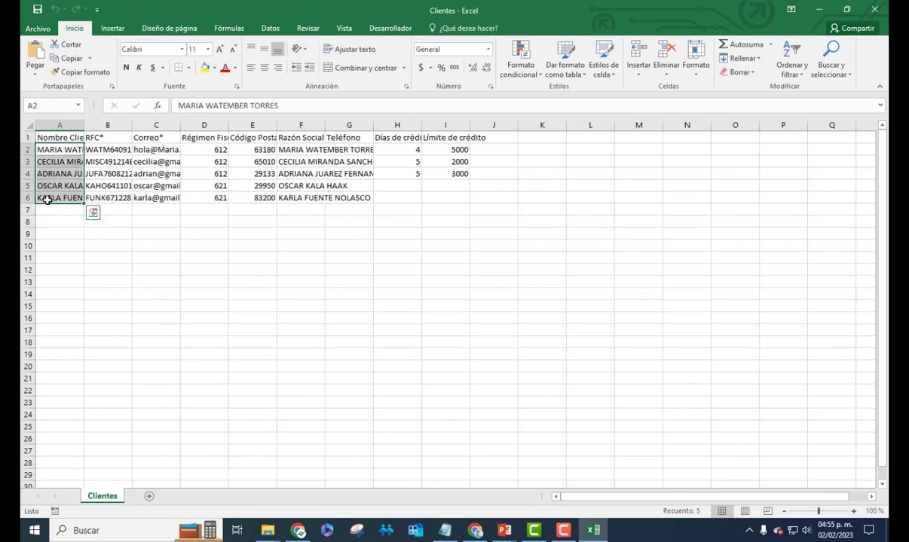
click(819, 9)
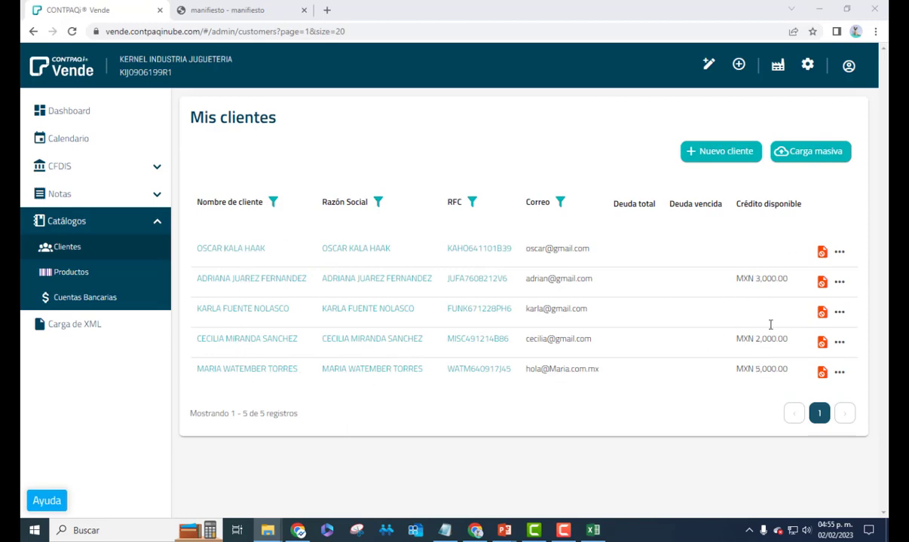
click(586, 532)
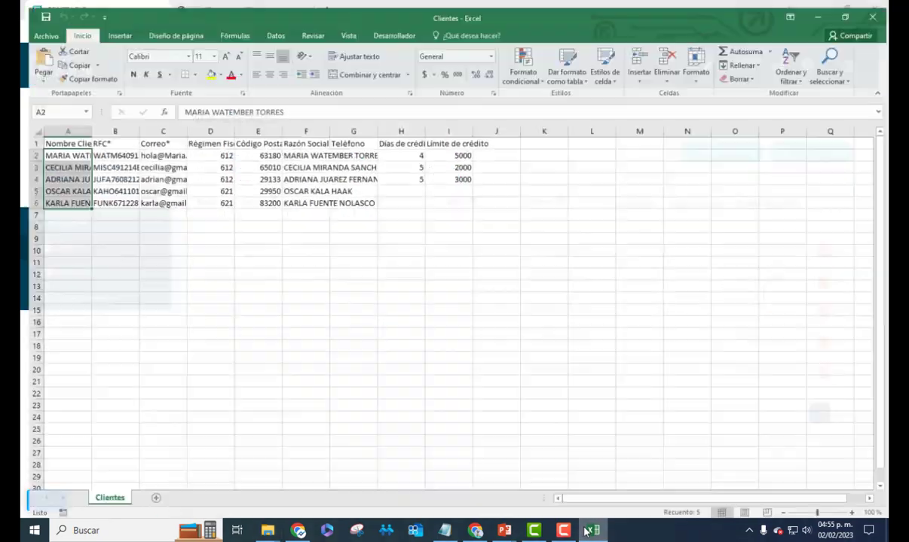
drag(447, 149, 450, 170)
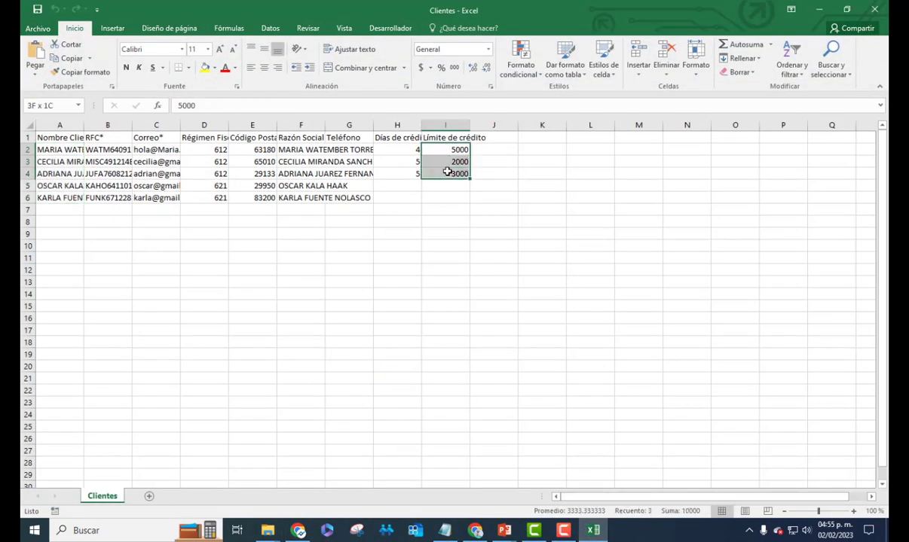
click(820, 11)
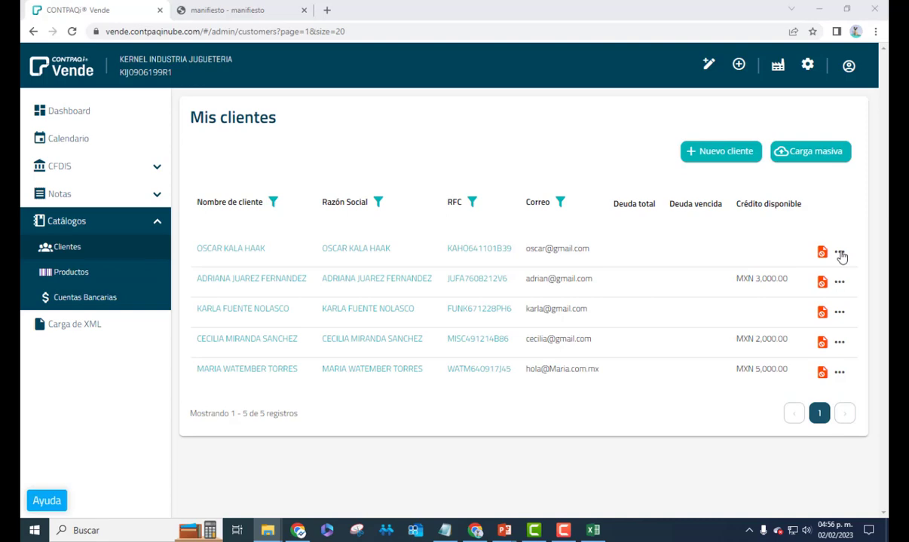
click(840, 255)
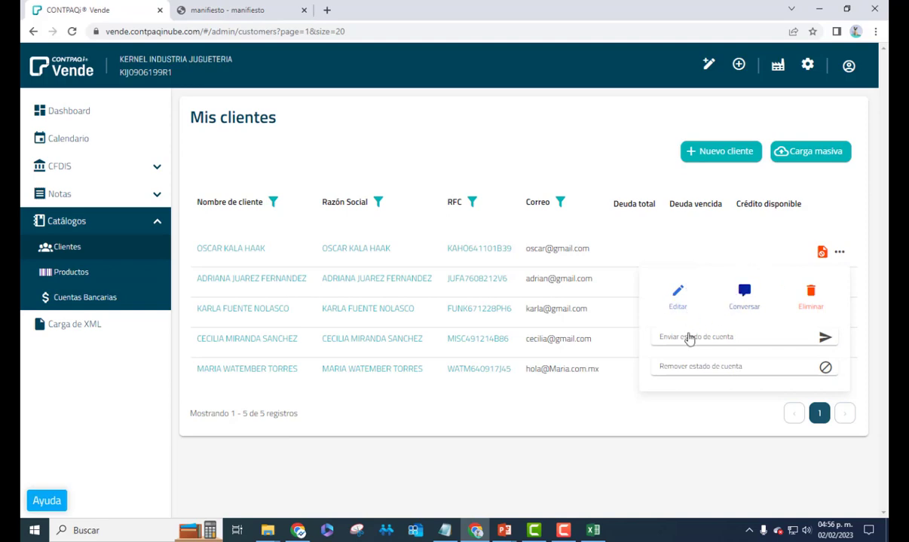
click(681, 296)
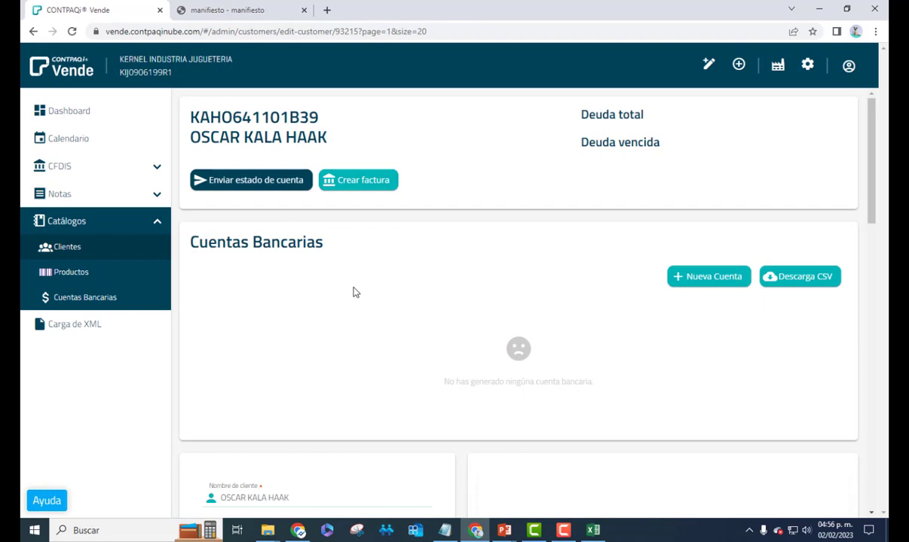
scroll(351, 291, down, 3)
scroll(349, 290, up, 3)
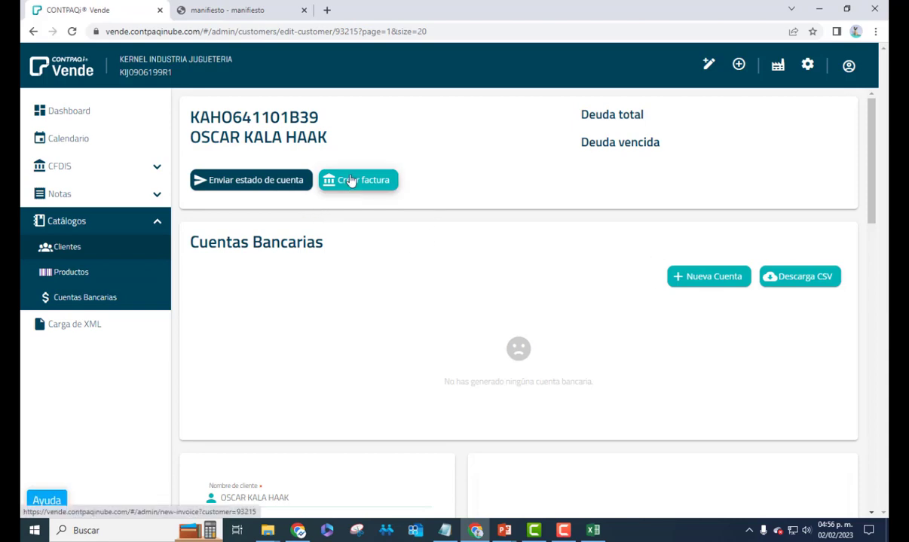
scroll(358, 201, down, 4)
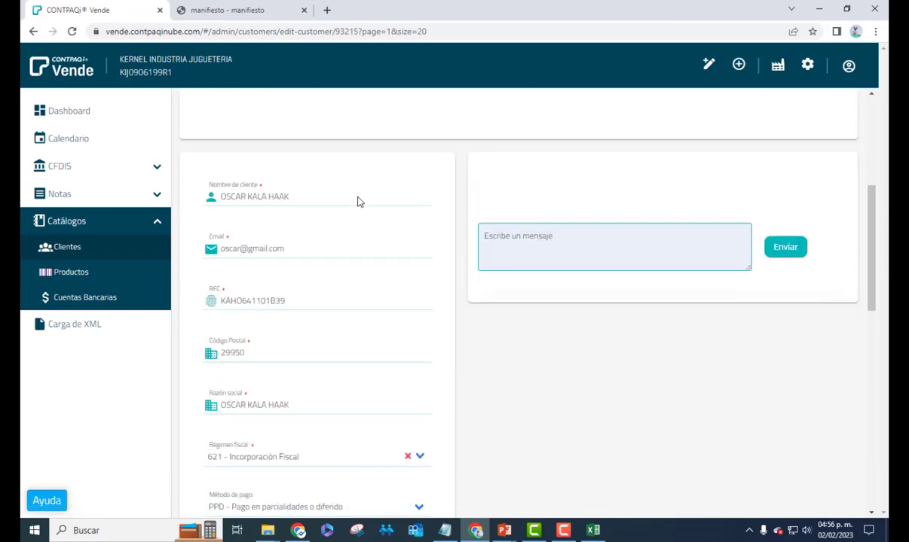
scroll(359, 196, down, 2)
scroll(310, 258, up, 3)
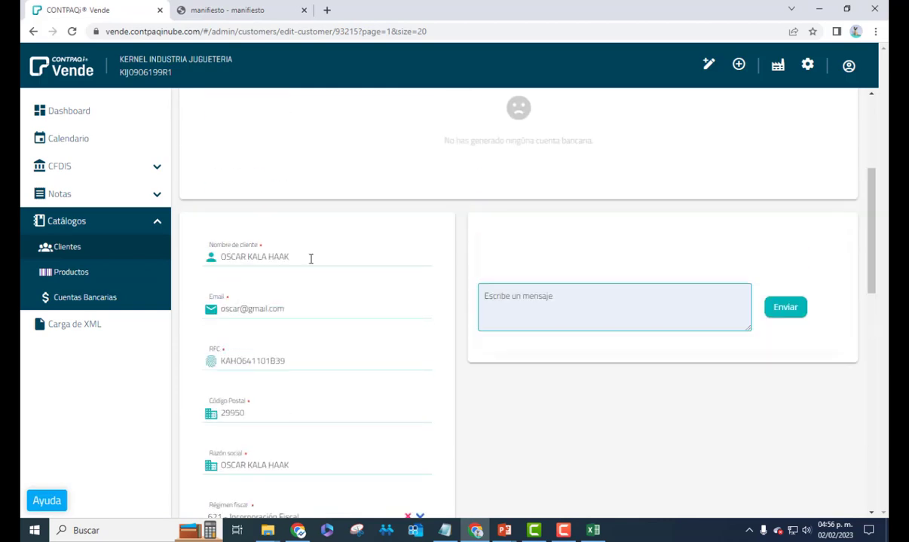
scroll(288, 258, down, 1)
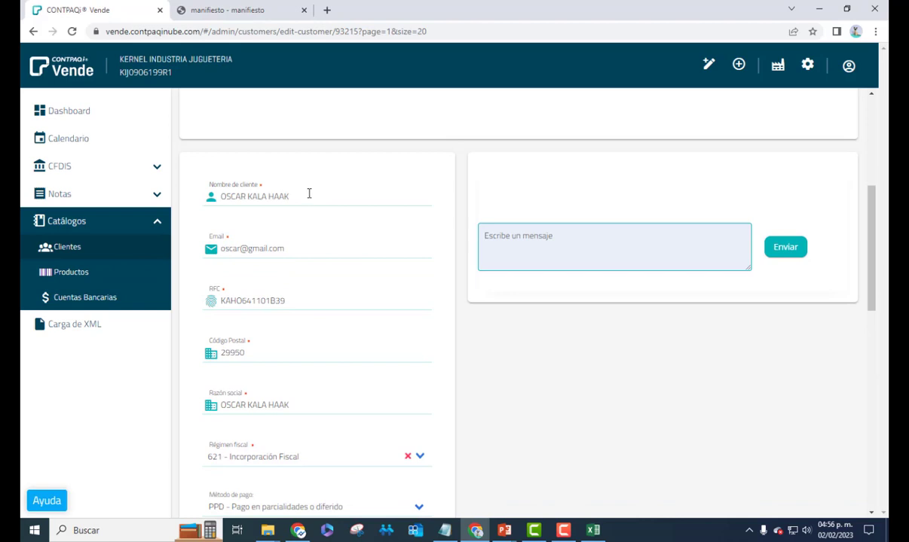
scroll(295, 226, down, 2)
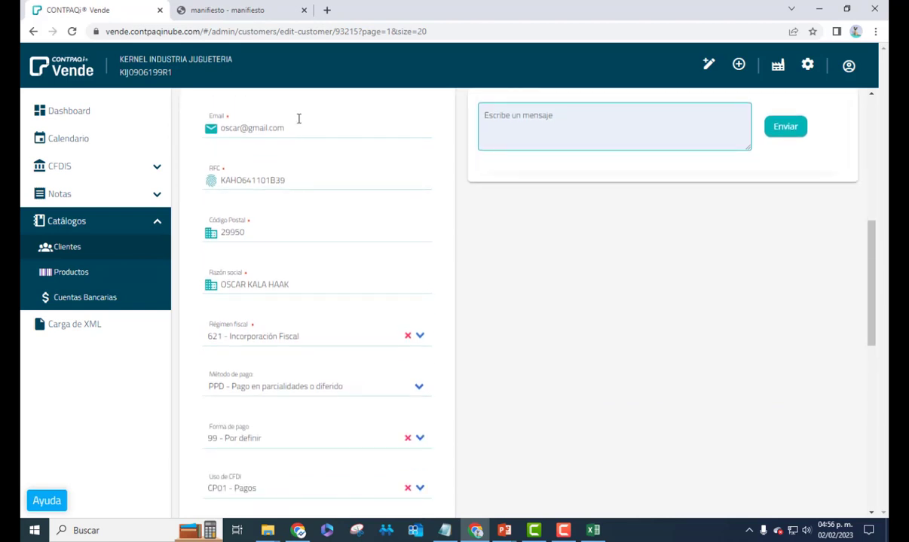
scroll(372, 239, down, 1)
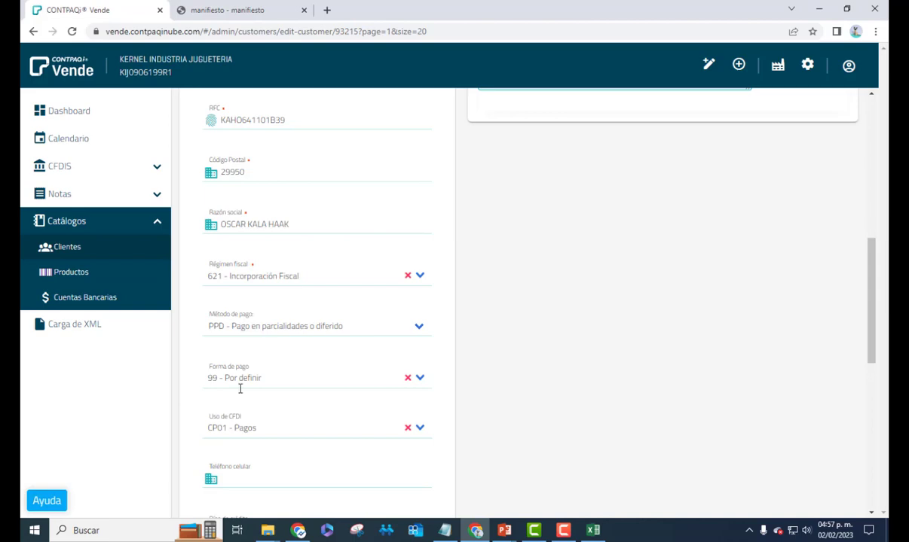
scroll(283, 426, down, 4)
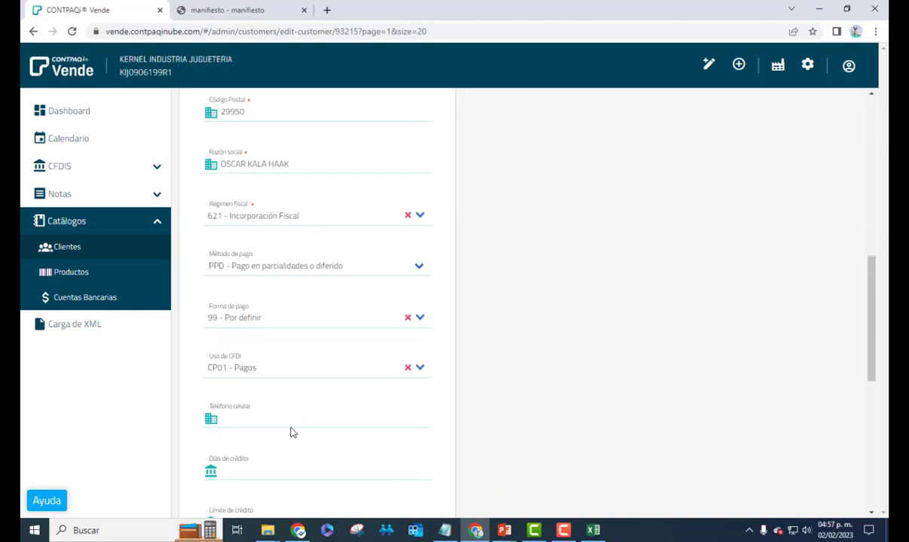
scroll(289, 416, up, 1)
scroll(289, 415, down, 3)
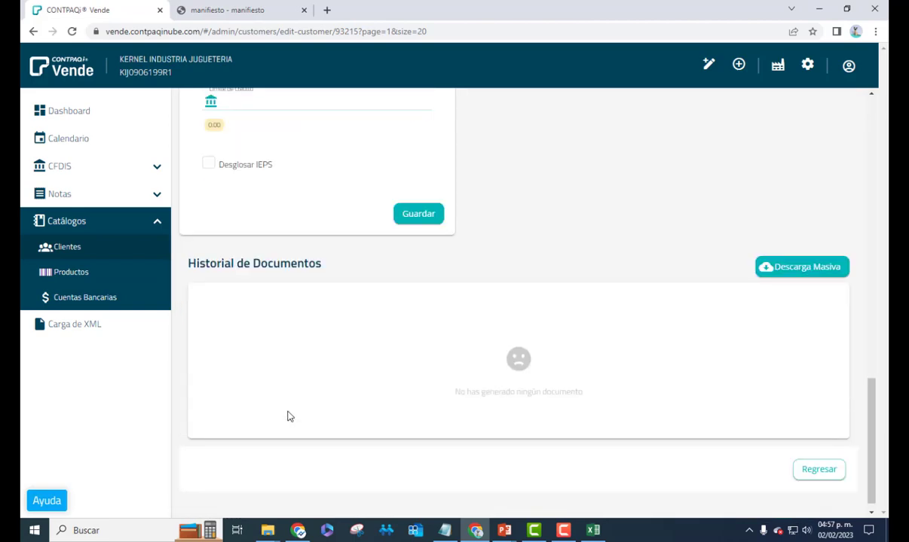
scroll(289, 416, up, 3)
scroll(289, 416, up, 10)
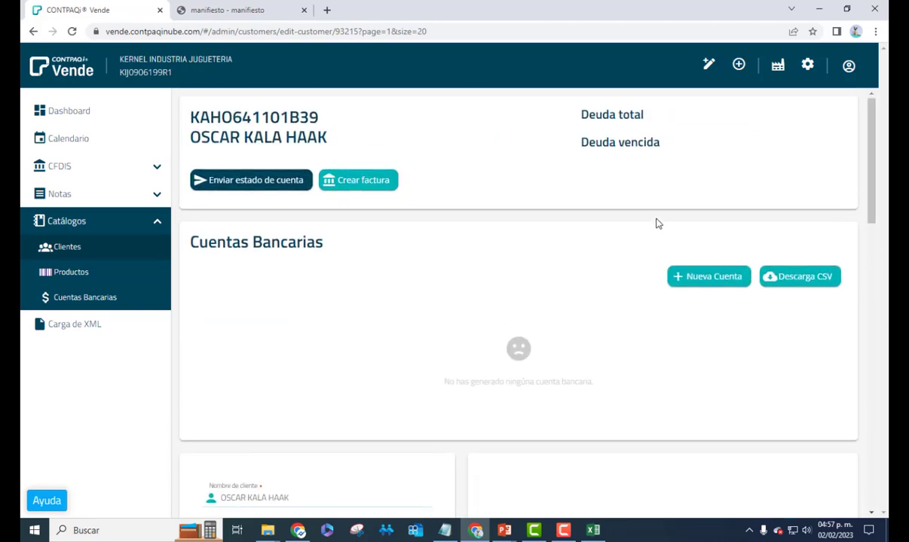
click(100, 253)
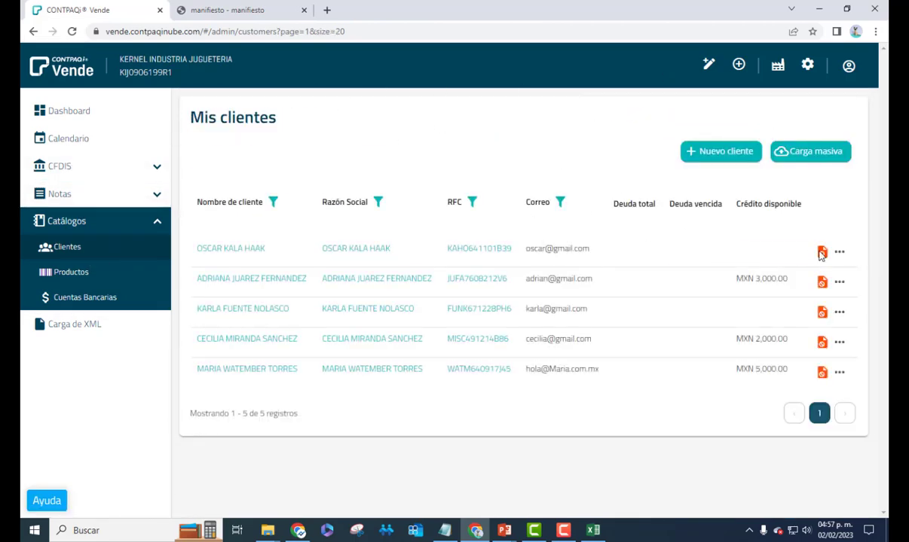
click(843, 253)
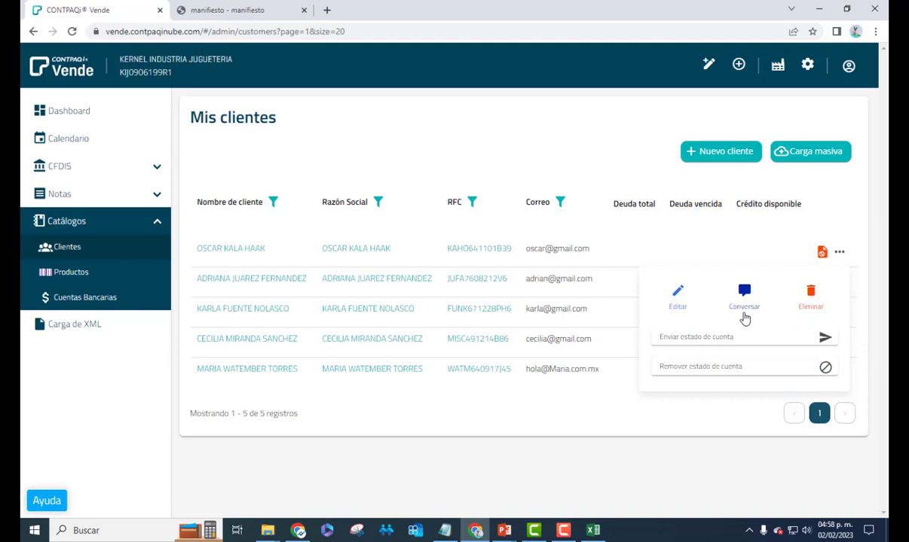
click(429, 421)
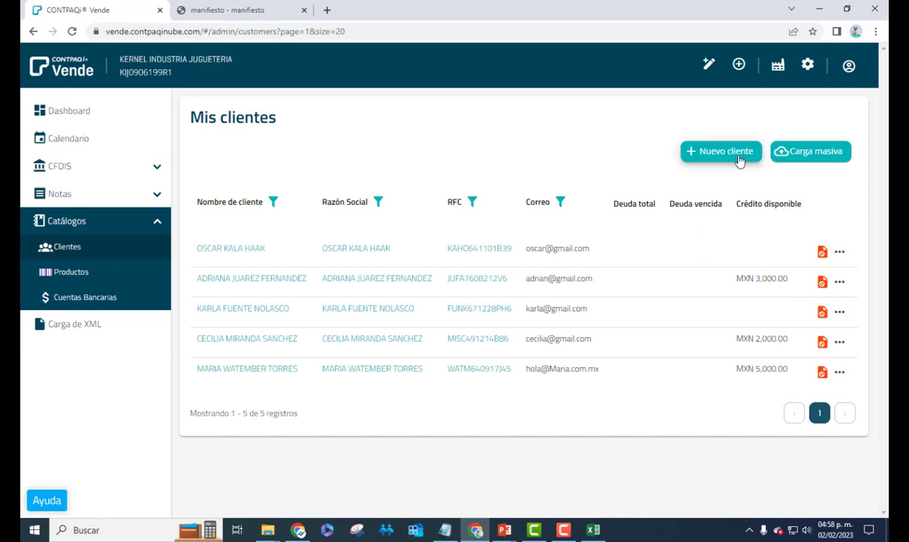
Start a new client with name, e-mail, generic public RFC, postal code 29020 and Razón social PUBLICO EN GENERAL
click(714, 152)
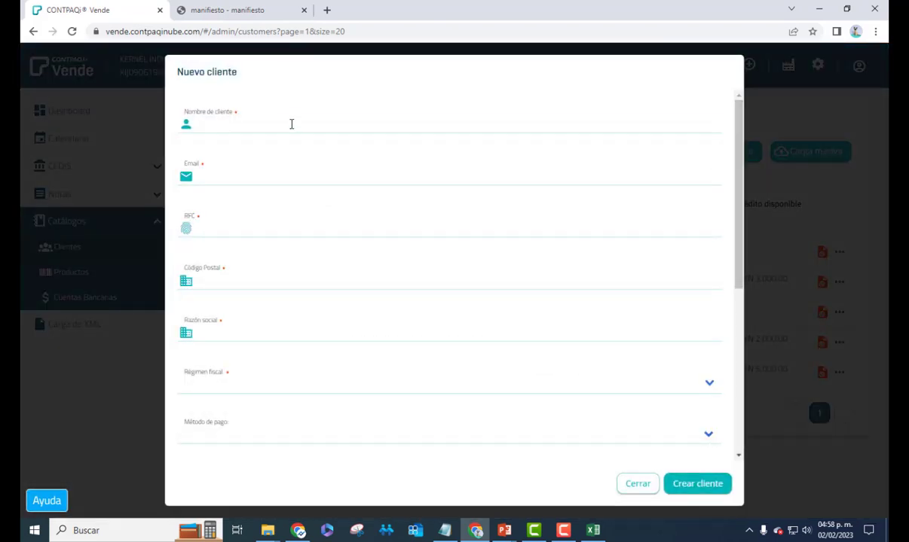
click(277, 119)
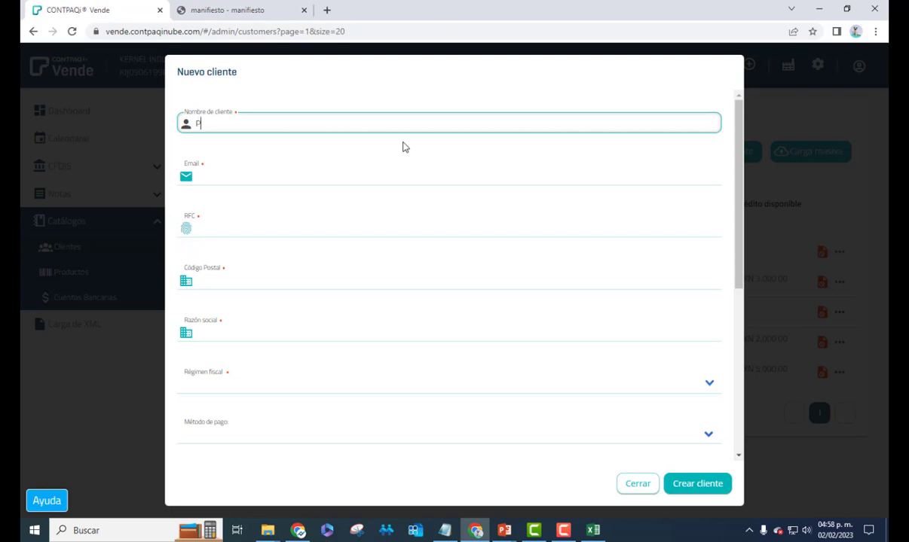
text(PUBLICO EN GENERAL)
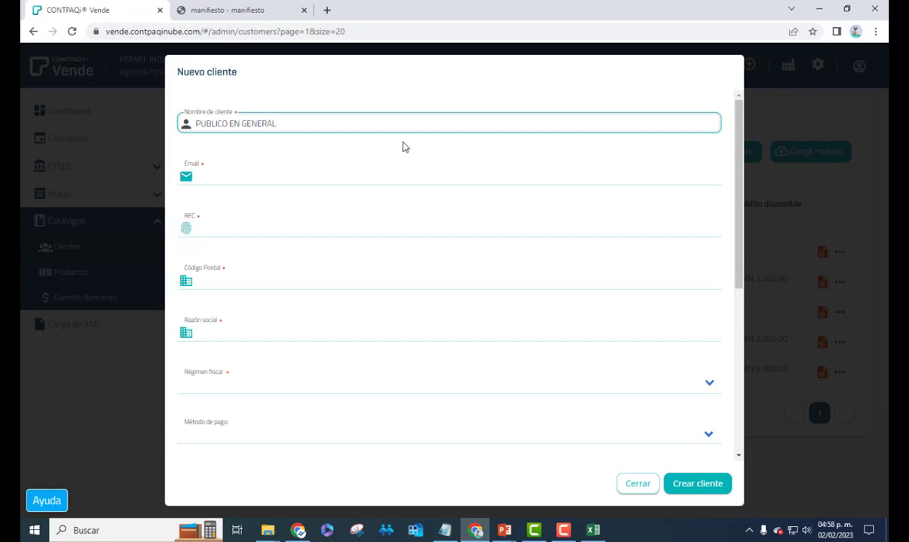
key(Tab)
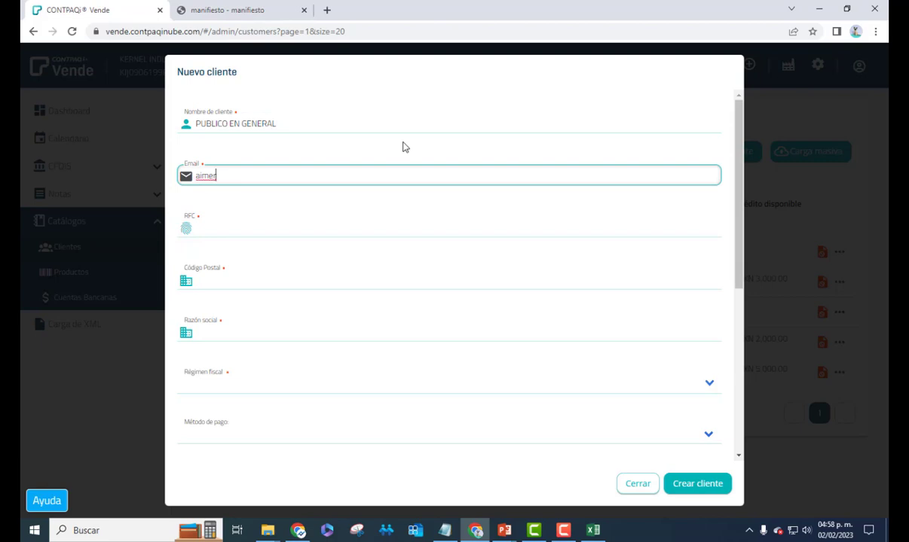
text(@integraconsorcio.com.mx)
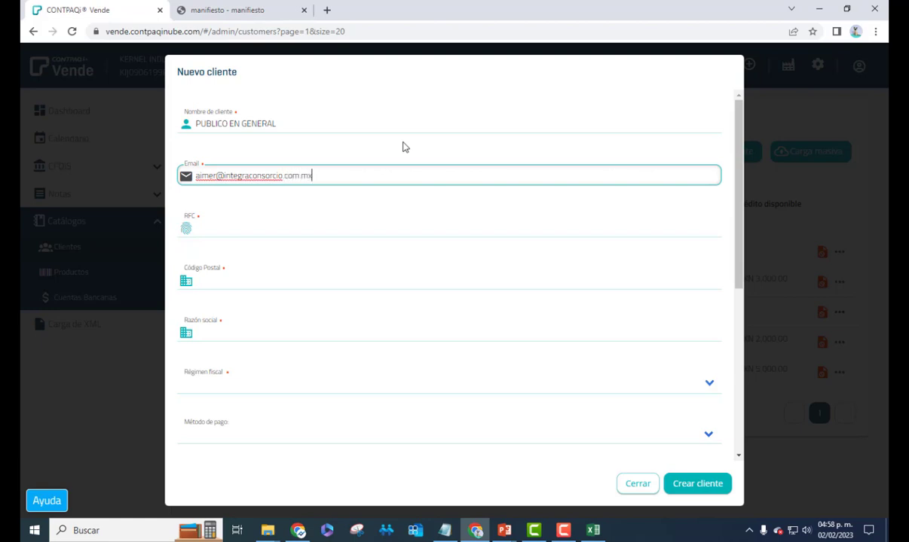
key(Tab)
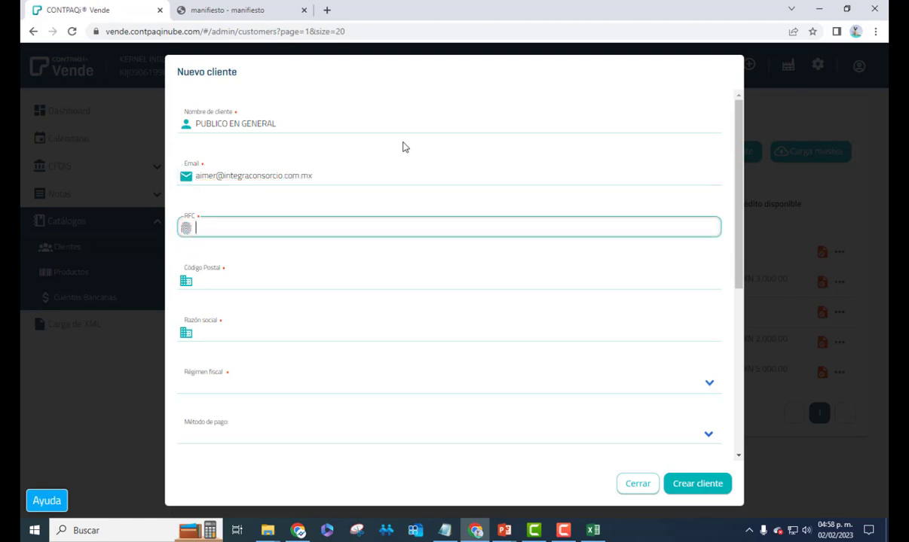
text(XAXA)
text(X0101)
text(01000)
key(Tab)
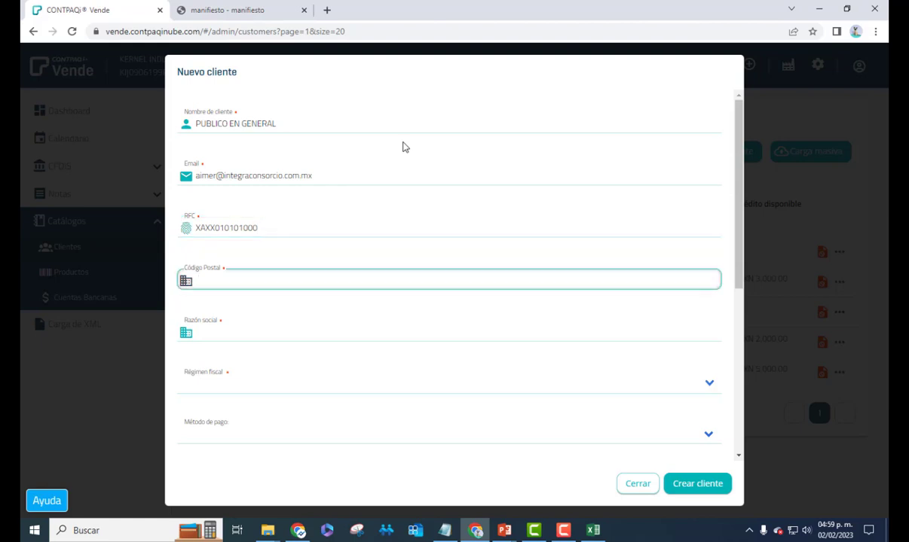
text(29020)
key(Tab)
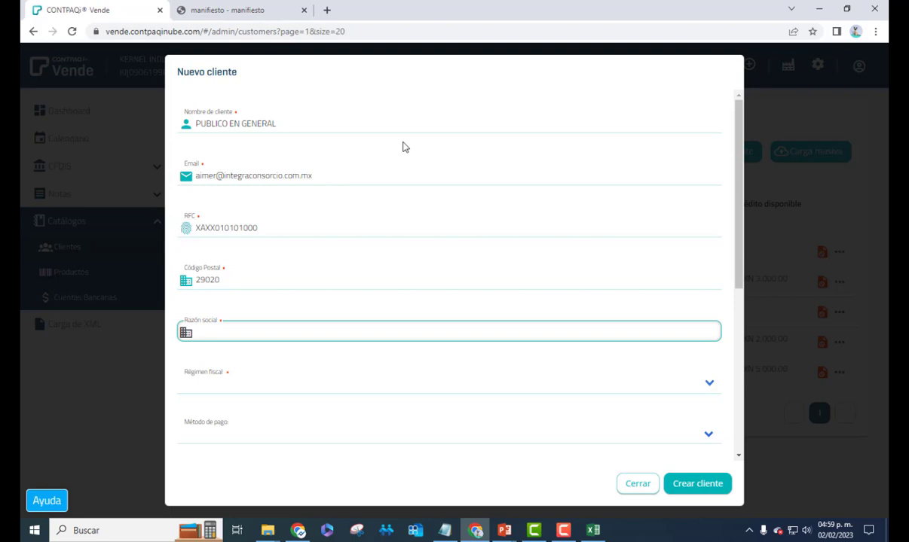
text(PUBLICO EN GENERAL)
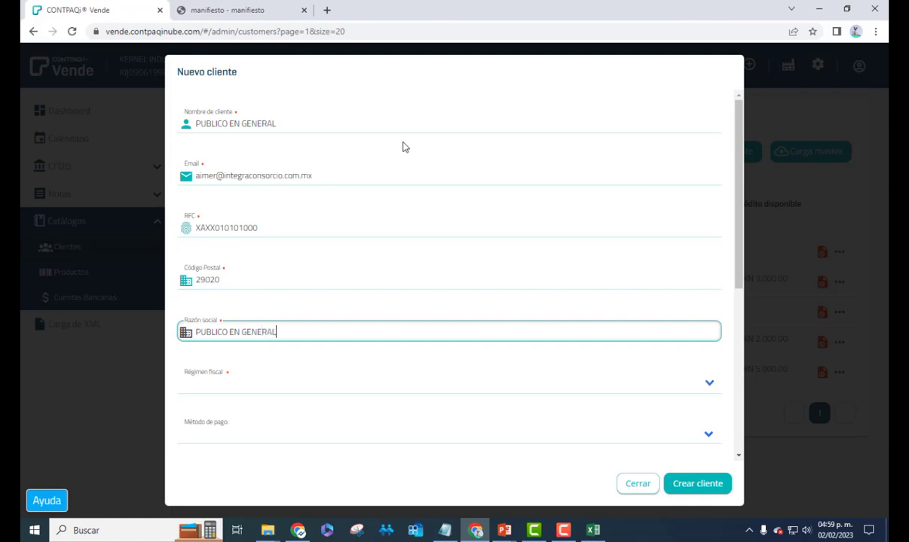
Set tax regime 616, payment method PUE and payment form 01 - Efectivo
key(Tab)
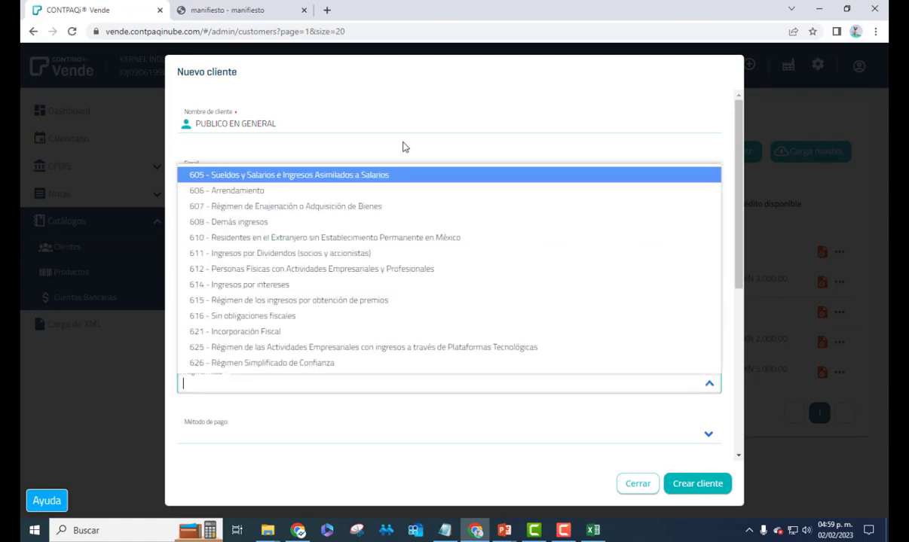
key(Down)
key(Down)
key(Down)
key(Down)
key(Down)
key(Down)
key(Down)
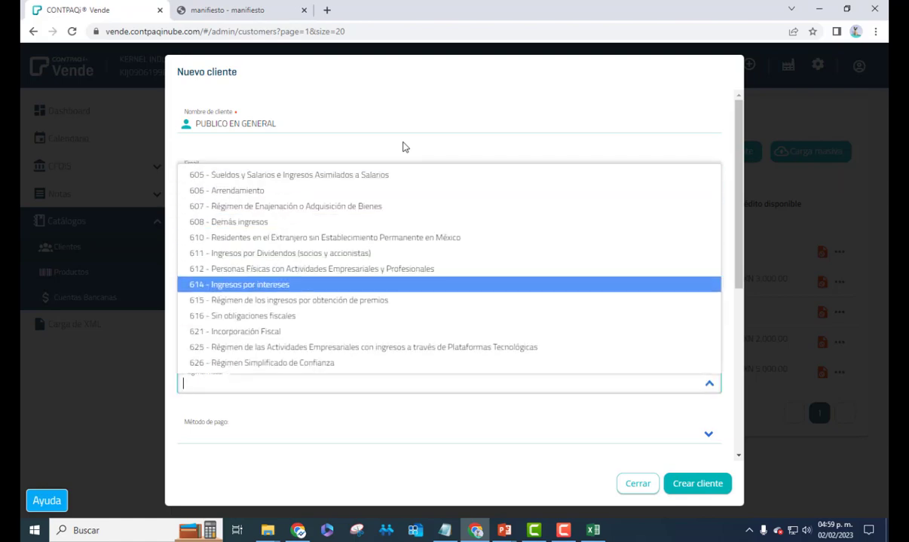
key(Down)
key(Down)
key(Return)
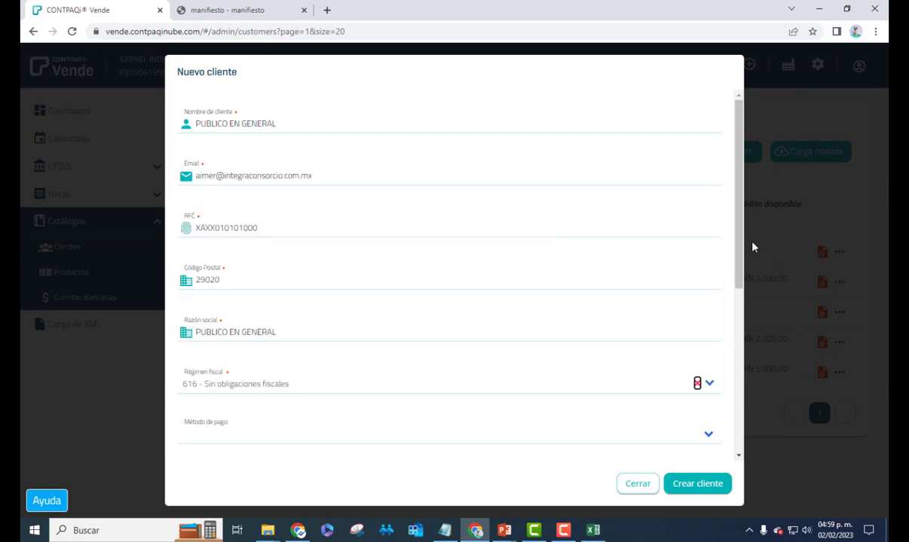
scroll(224, 302, down, 2)
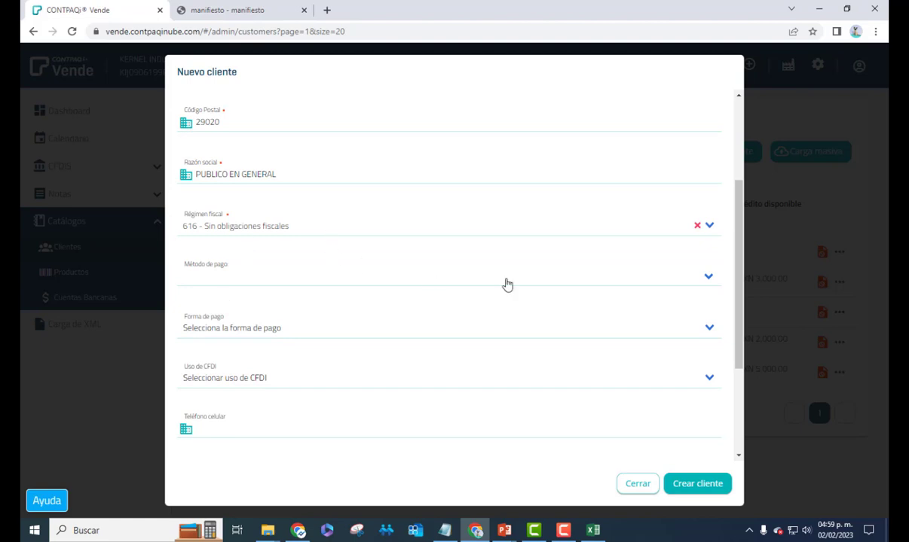
click(708, 278)
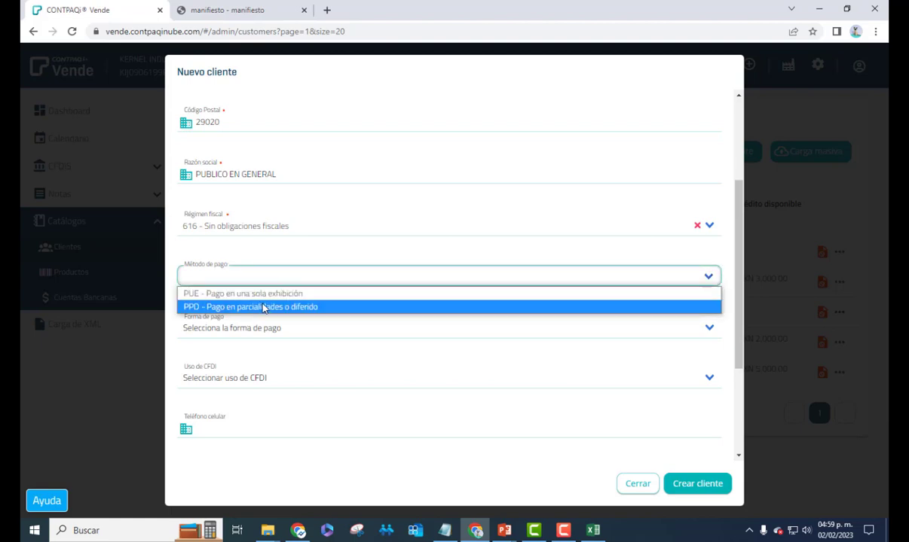
click(267, 295)
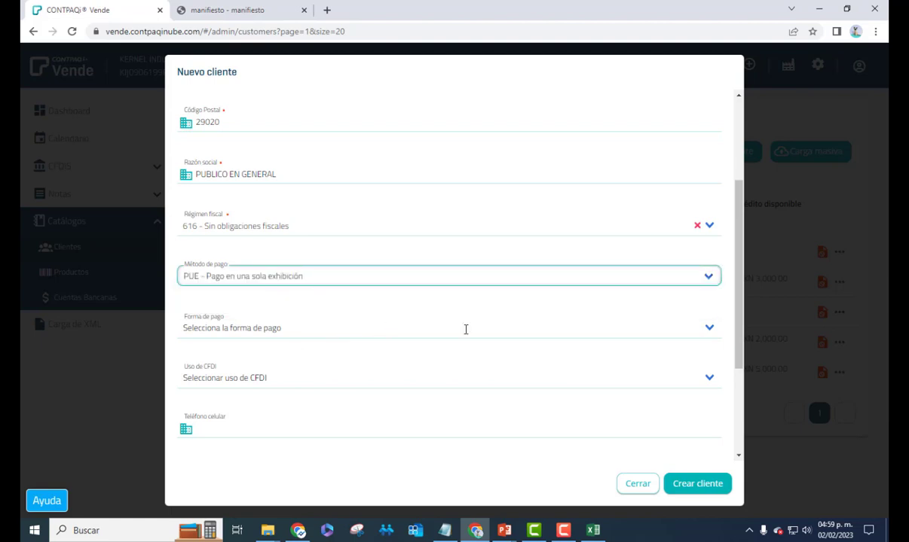
click(708, 326)
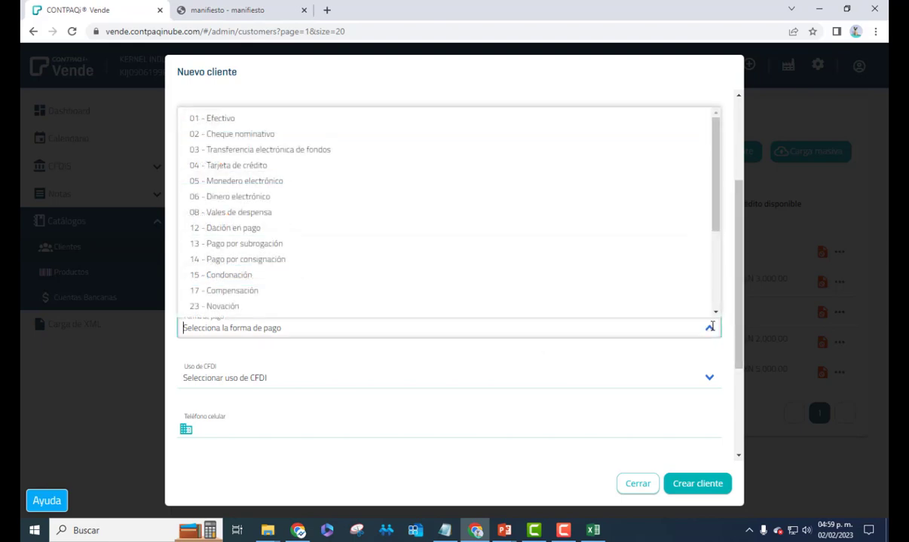
scroll(314, 252, up, 1)
click(241, 115)
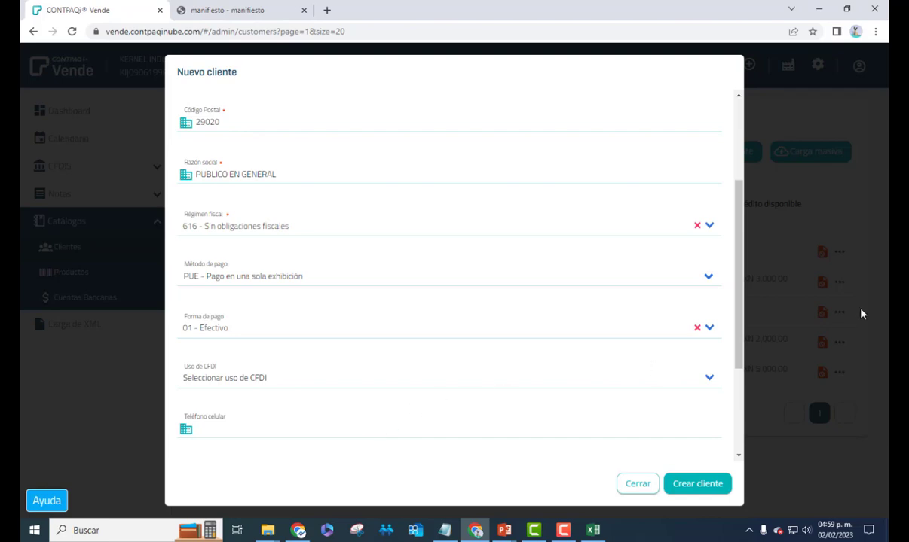
Set CFDI use to S01 - Sin efectos fiscales and create the client
drag(744, 331, 730, 381)
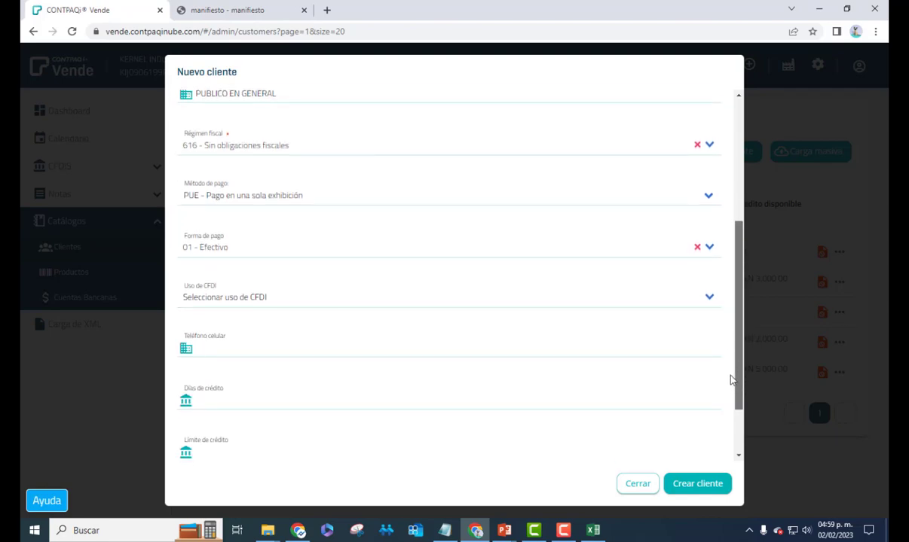
click(709, 297)
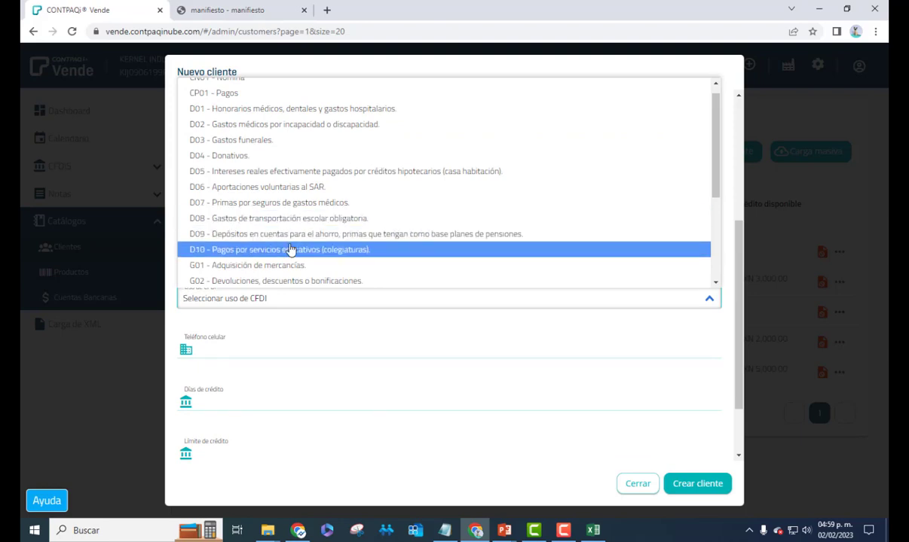
scroll(291, 241, down, 2)
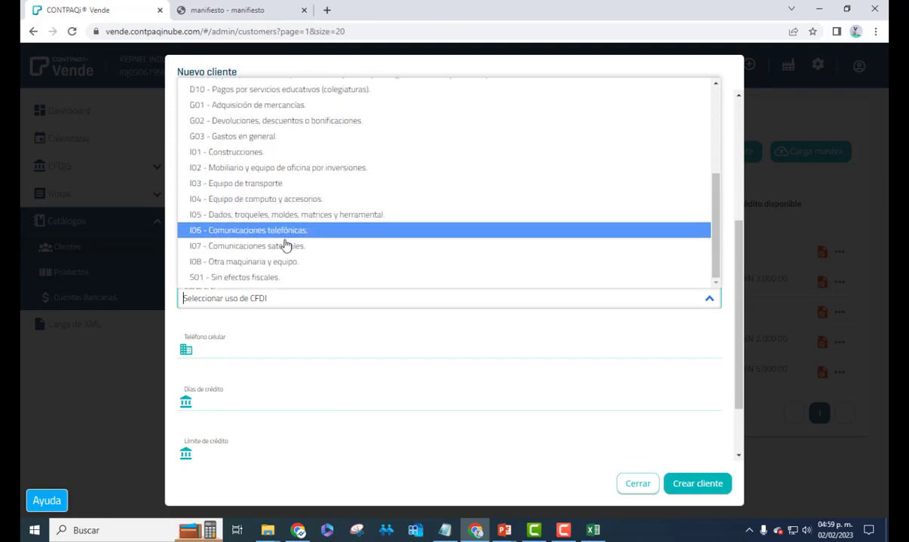
click(287, 278)
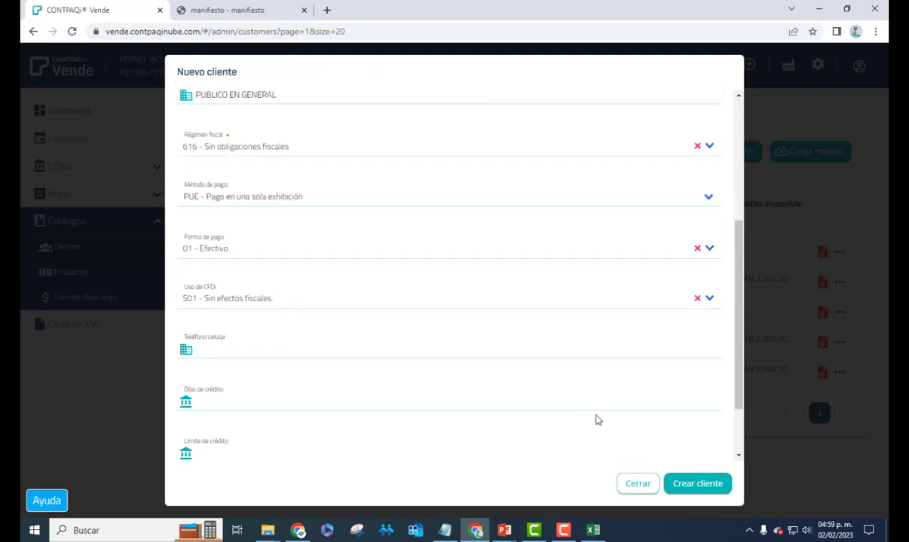
scroll(589, 410, down, 1)
scroll(648, 433, down, 1)
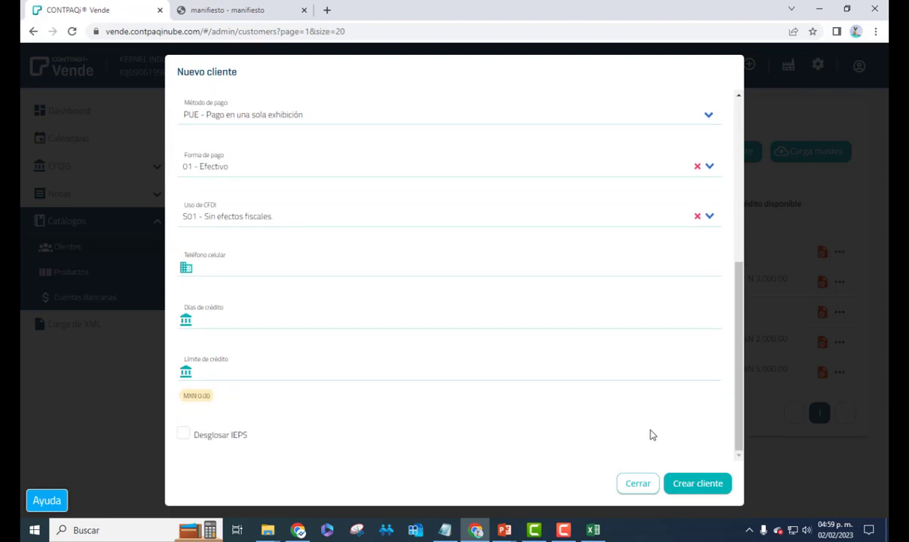
click(692, 486)
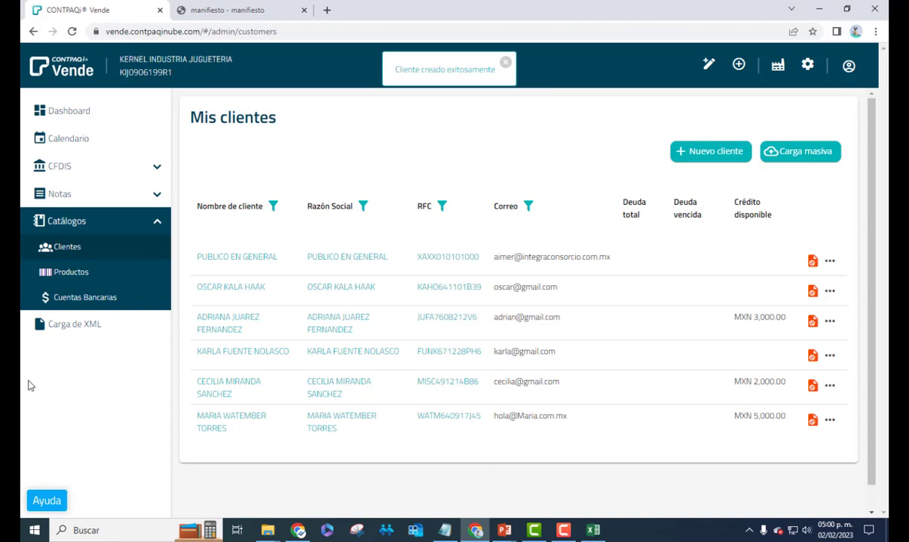
Download the Productos.csv sample from the product Carga masiva and open it in Excel
click(81, 277)
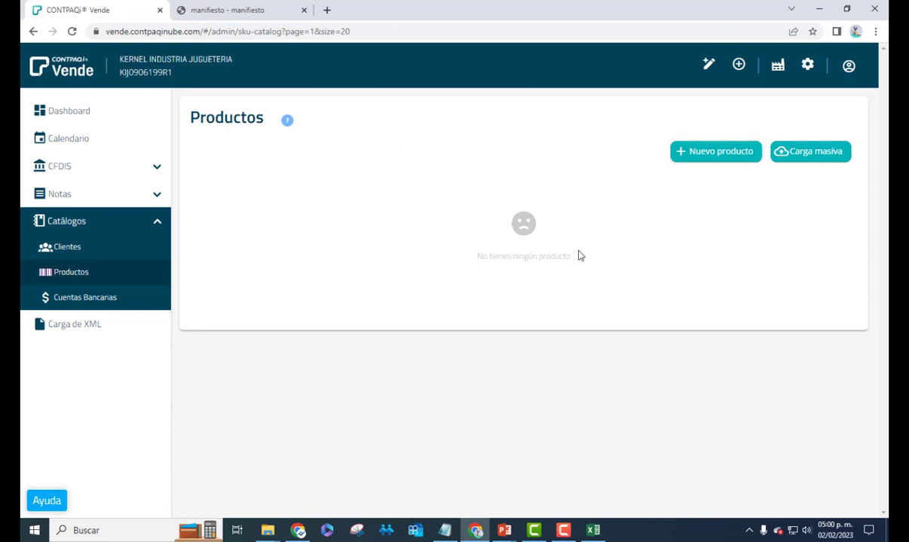
click(803, 152)
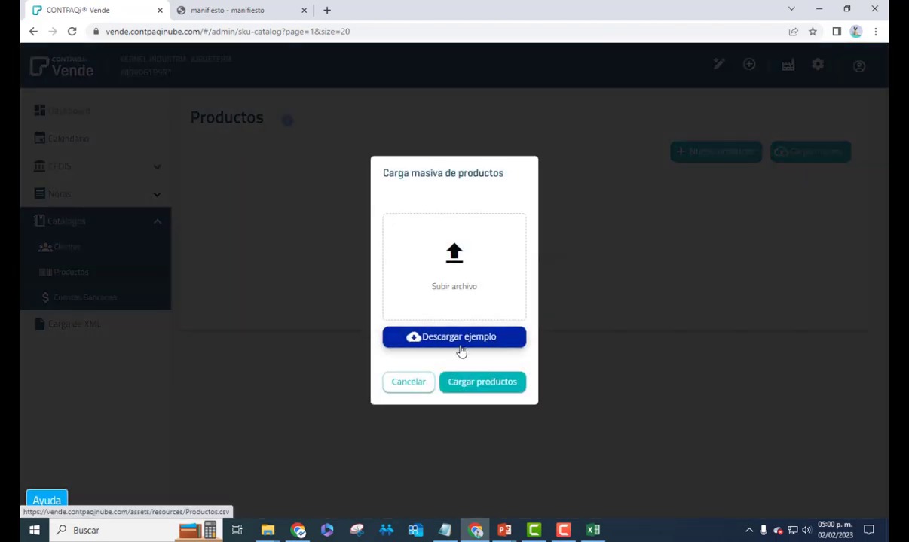
click(435, 346)
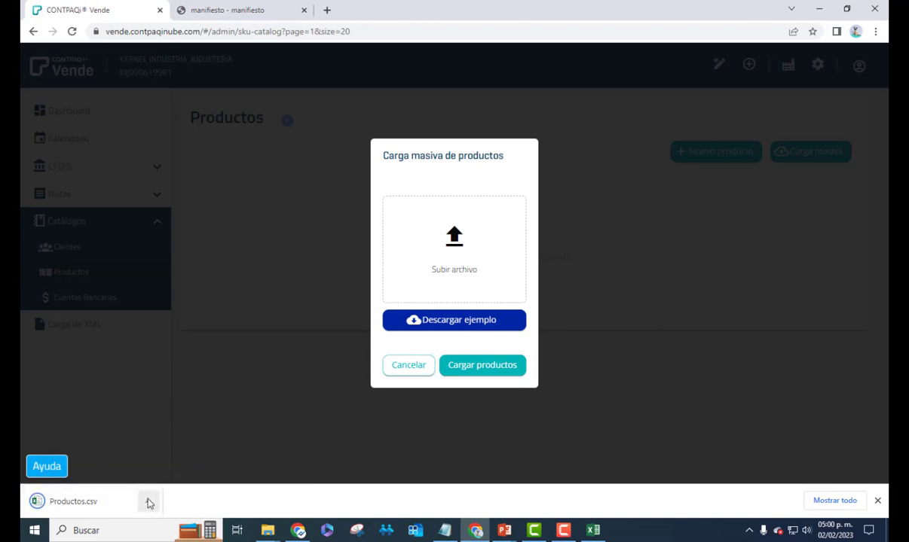
click(148, 501)
click(160, 401)
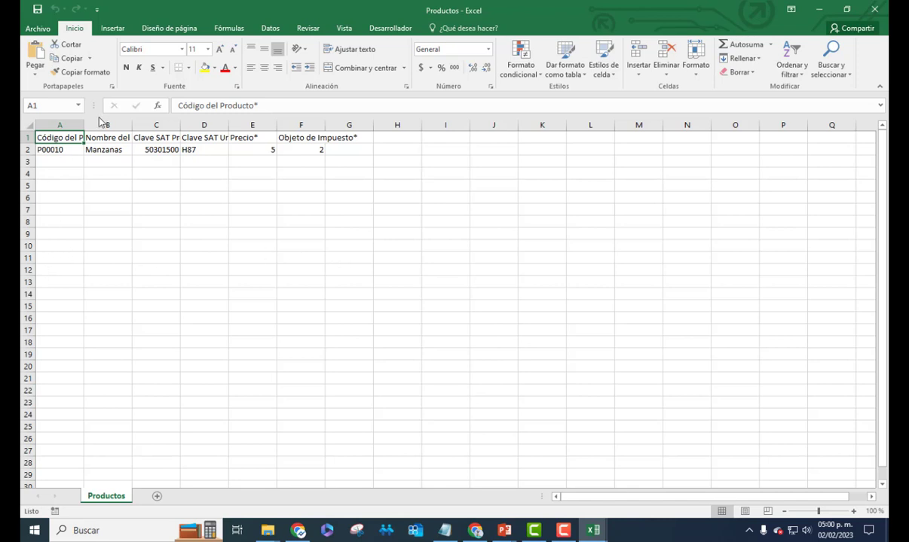
Widen columns A and D, check the sample row's B2, D2, E2 and F2 values, and close Productos.csv
drag(83, 128, 346, 131)
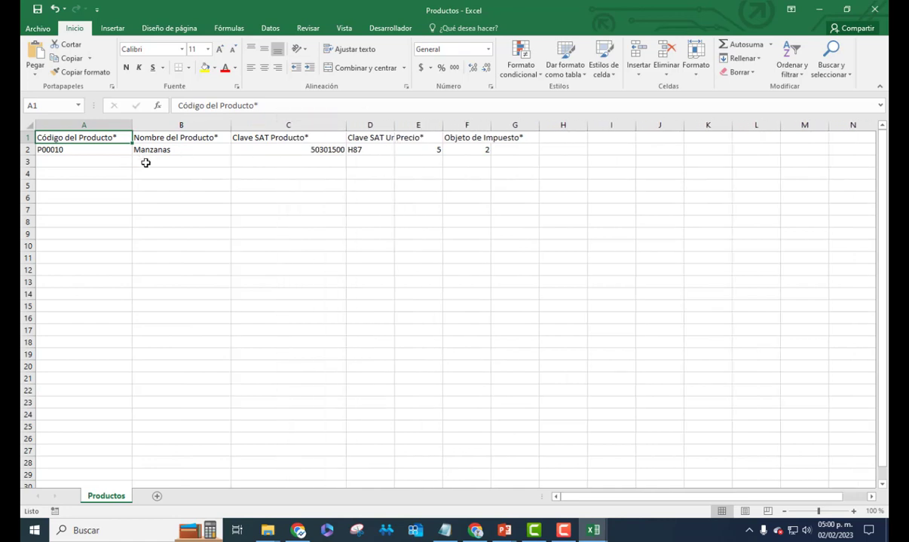
click(198, 149)
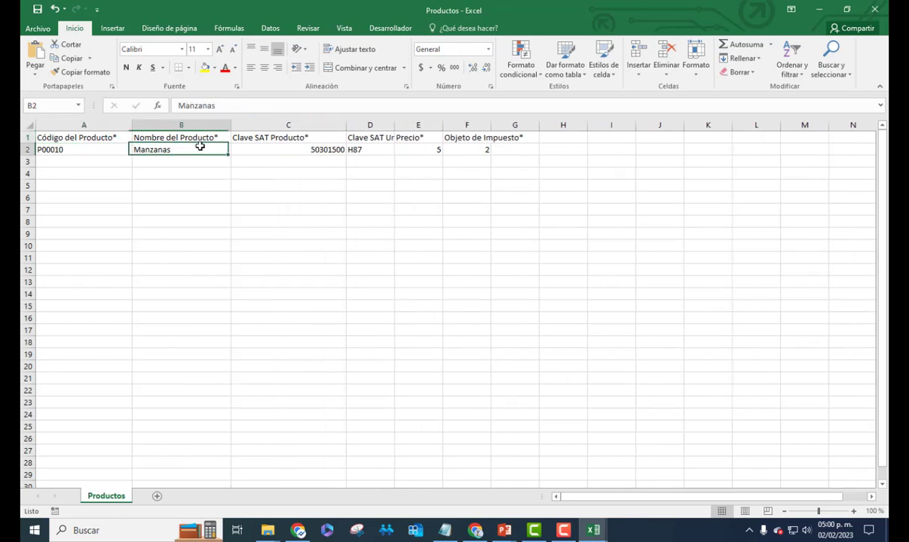
drag(394, 127, 439, 126)
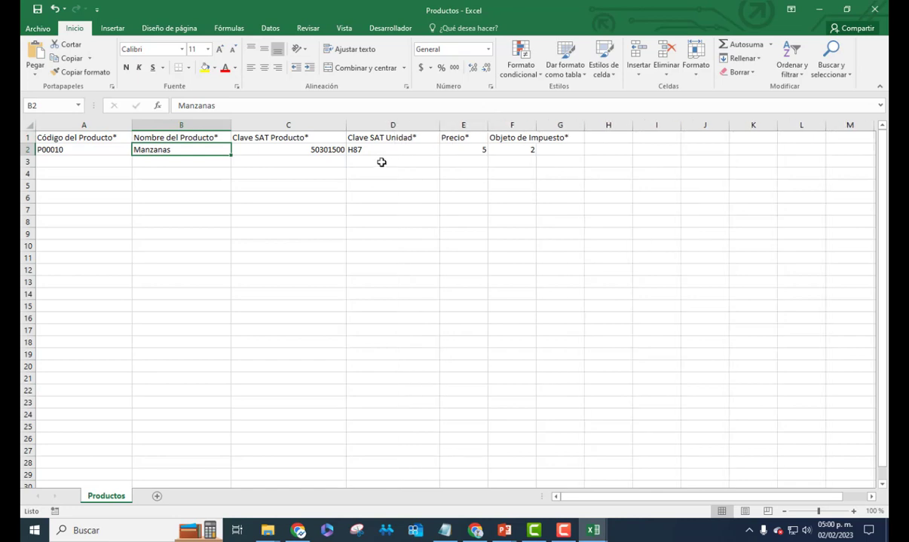
click(395, 150)
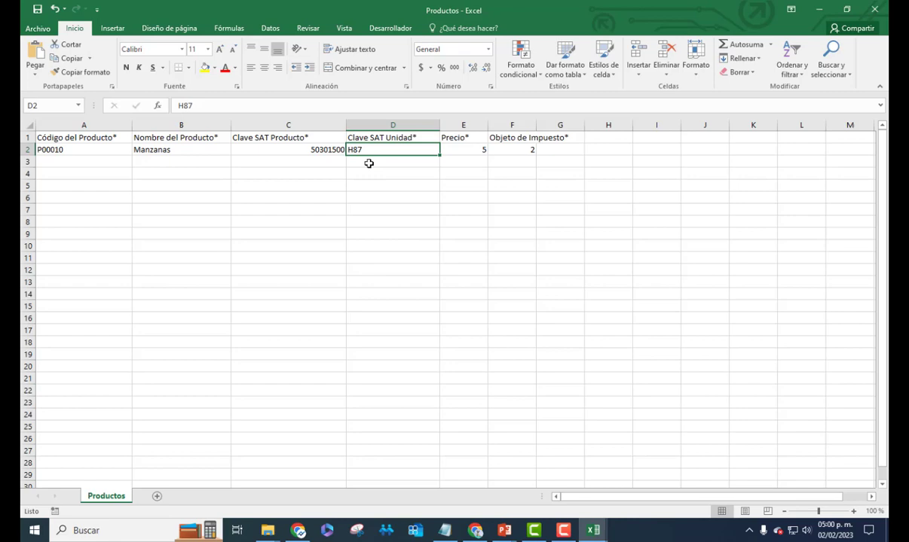
click(472, 149)
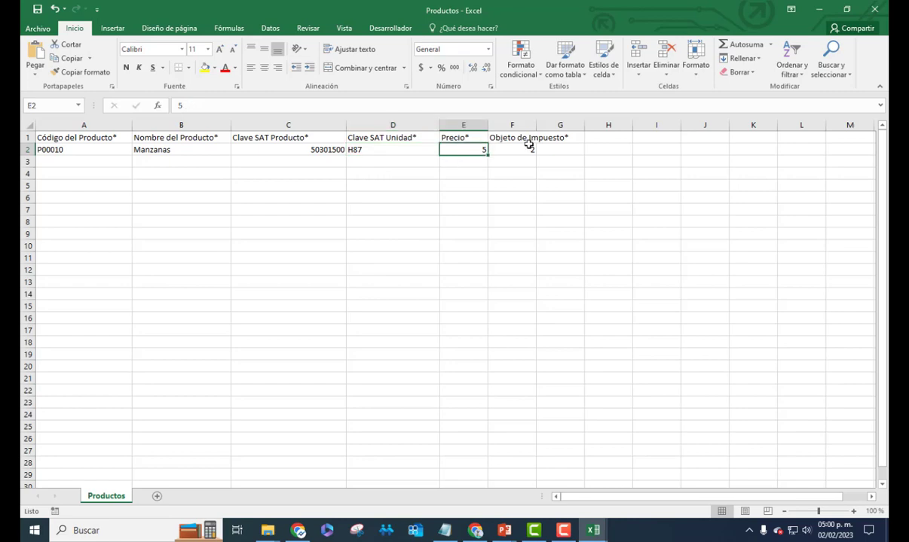
click(503, 150)
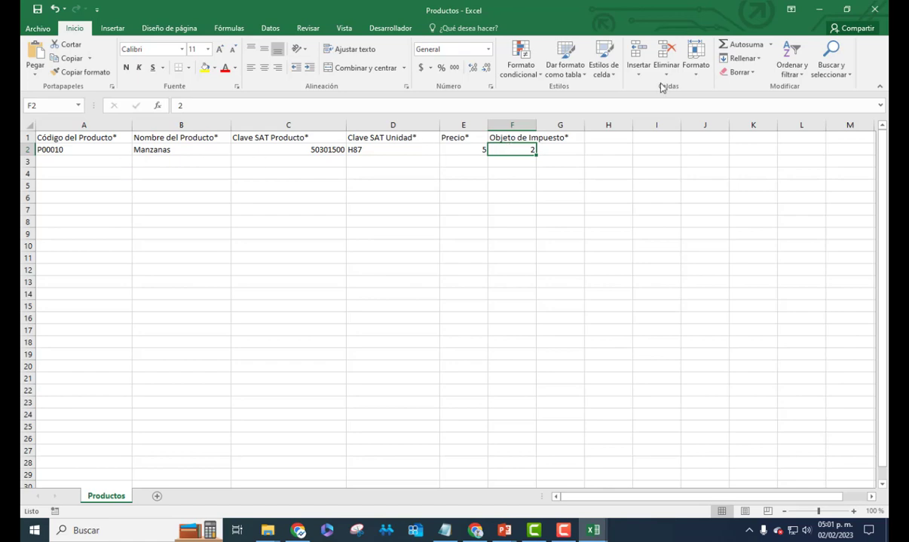
click(874, 10)
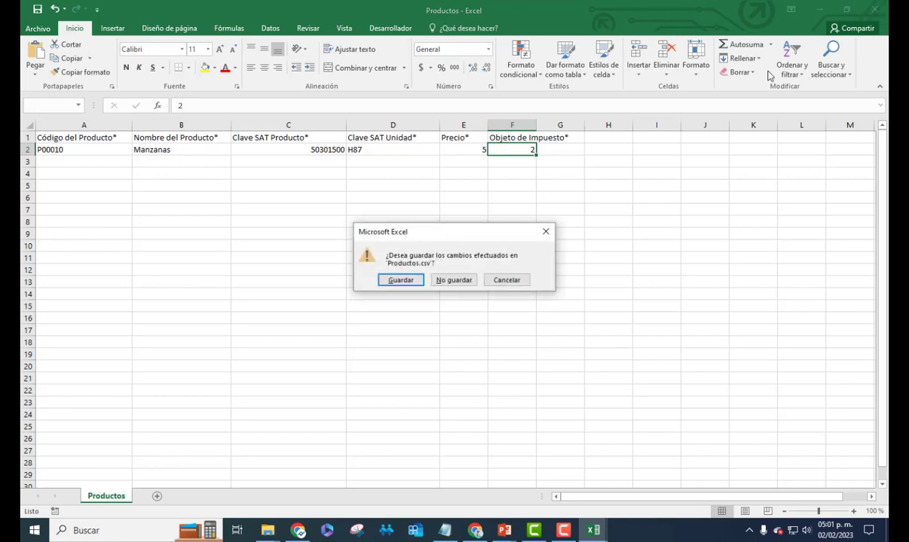
Discard changes to Productos.csv and choose it for the product bulk upload, then load the products
click(455, 281)
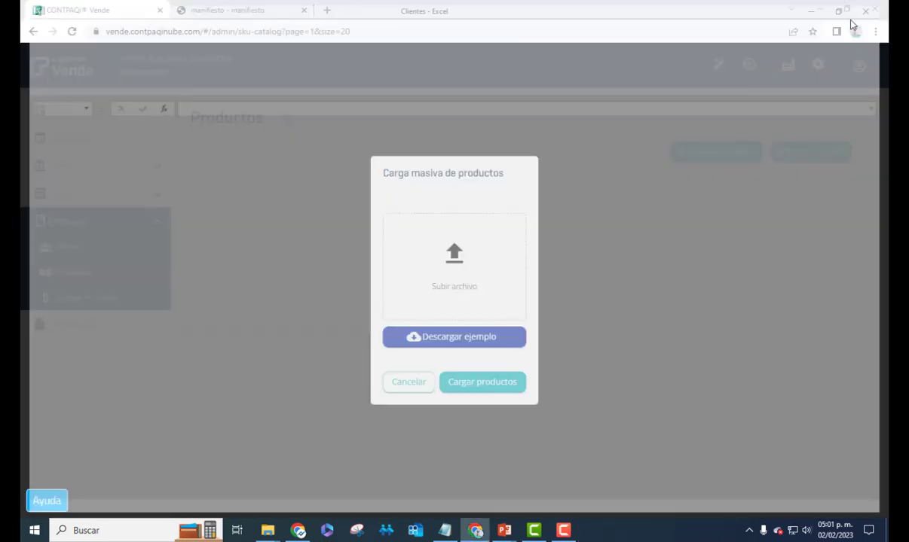
click(819, 9)
click(458, 267)
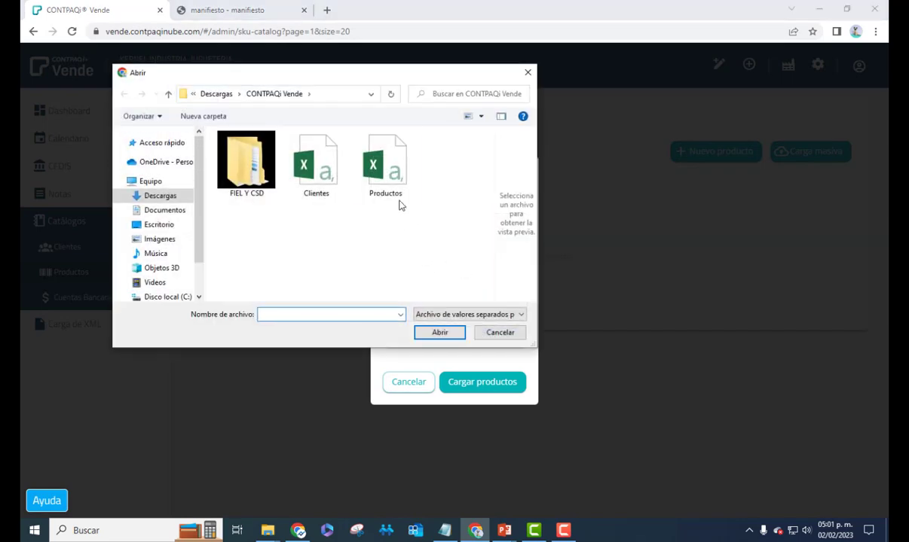
click(398, 199)
click(445, 334)
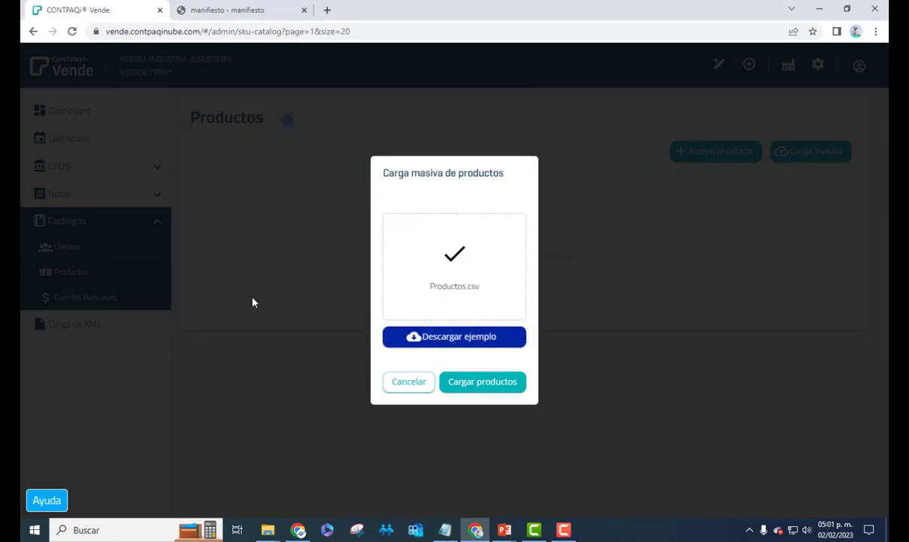
click(464, 388)
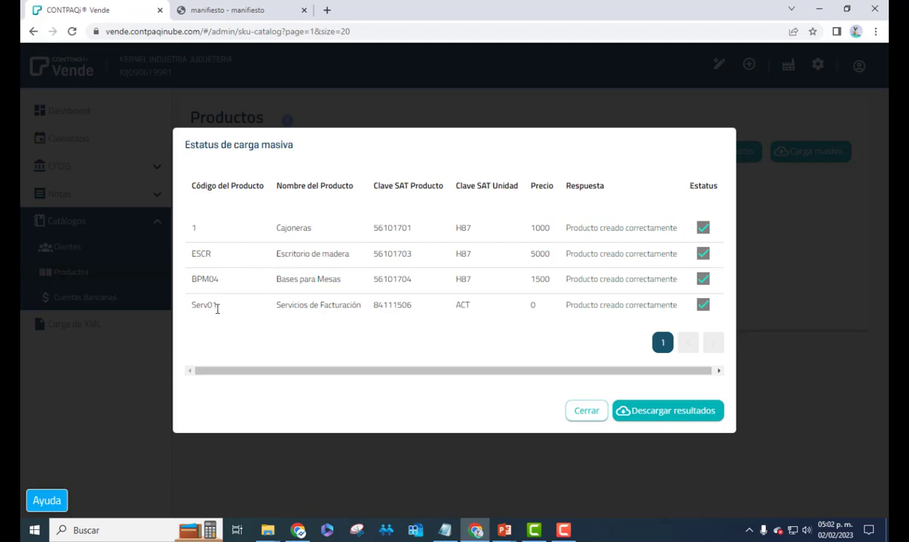
Close the upload results and bring up the actions menu for the Cajoneras product
drag(212, 309, 195, 312)
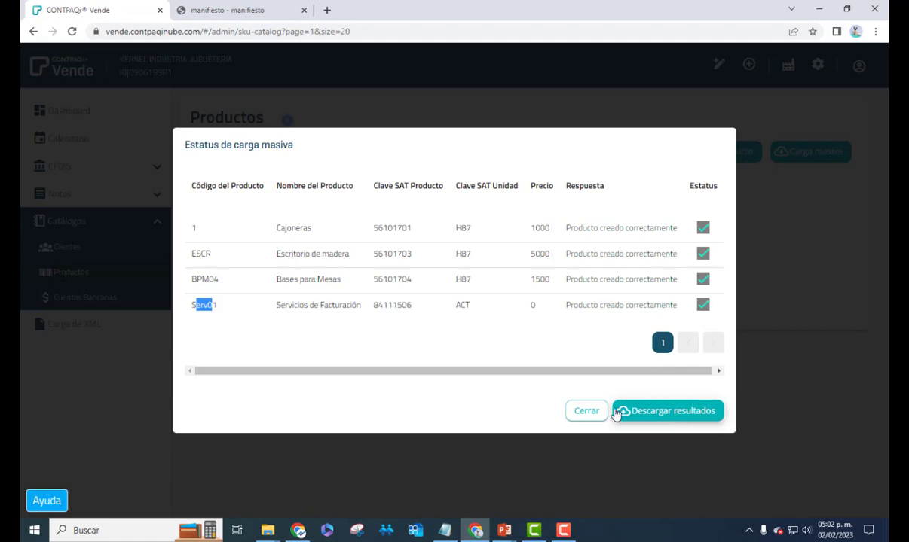
click(587, 412)
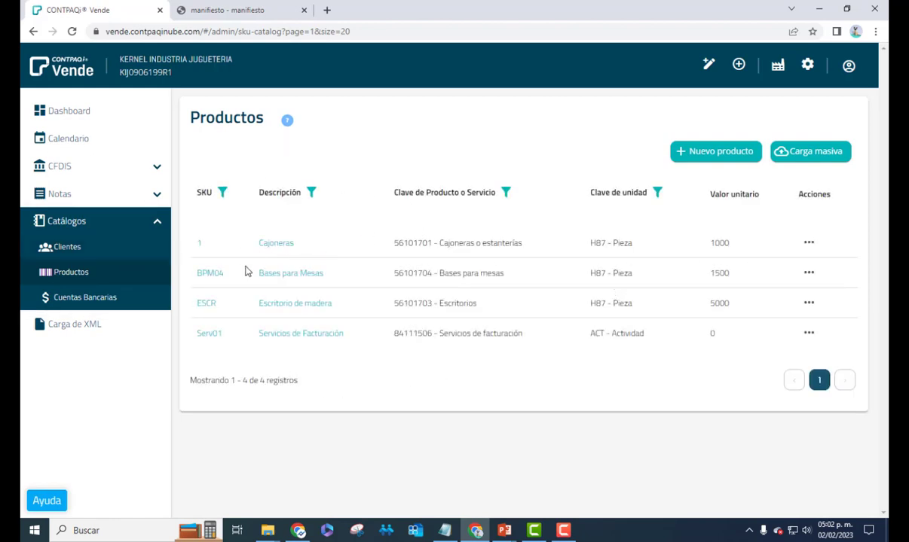
click(810, 245)
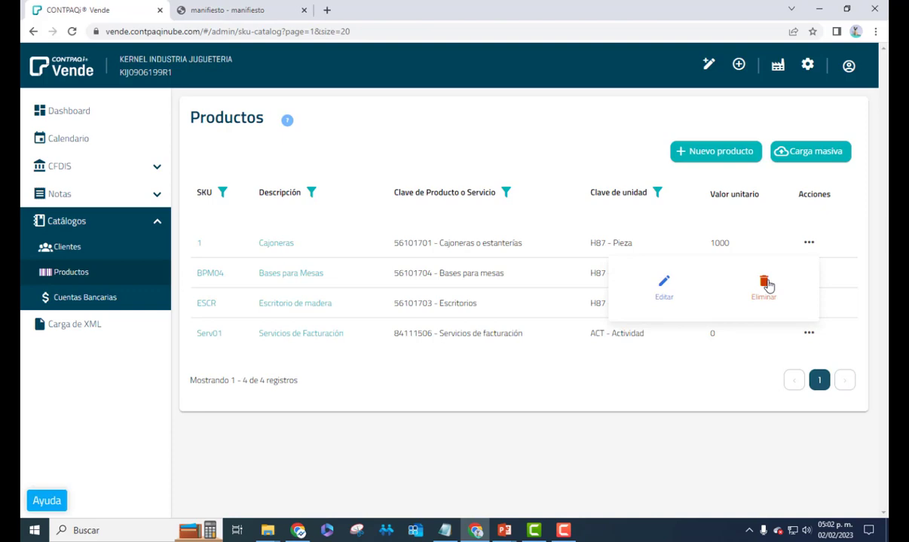
Edit Cajoneras, keep tax object 02, and check its IVA transfer tax of 0.160000
click(666, 286)
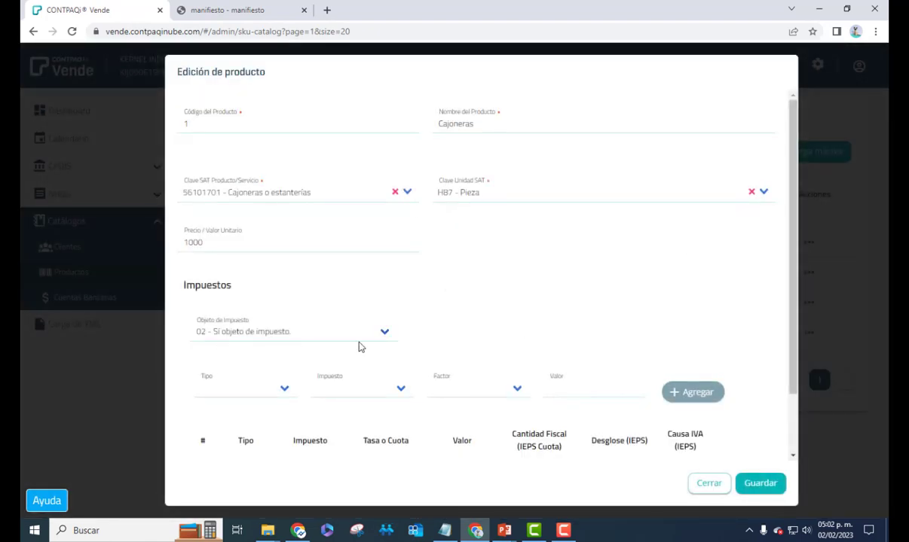
click(386, 334)
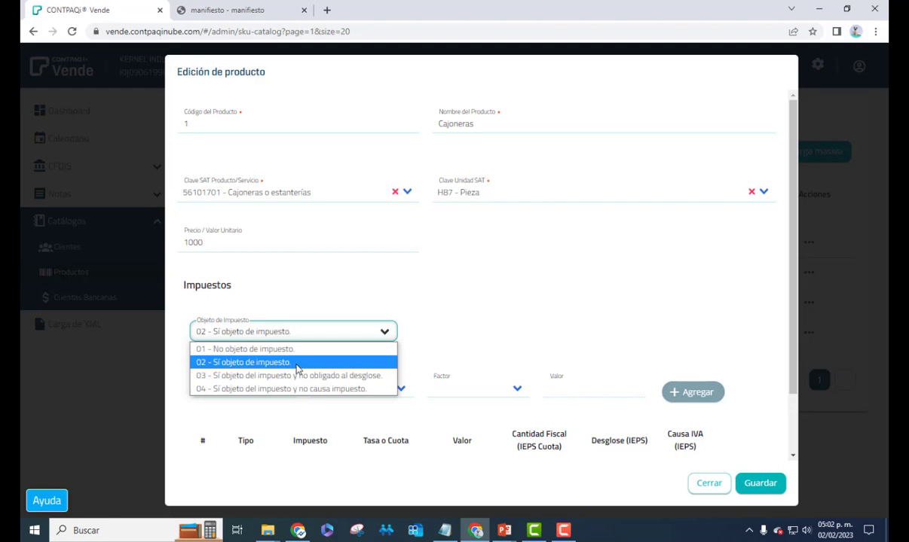
click(297, 368)
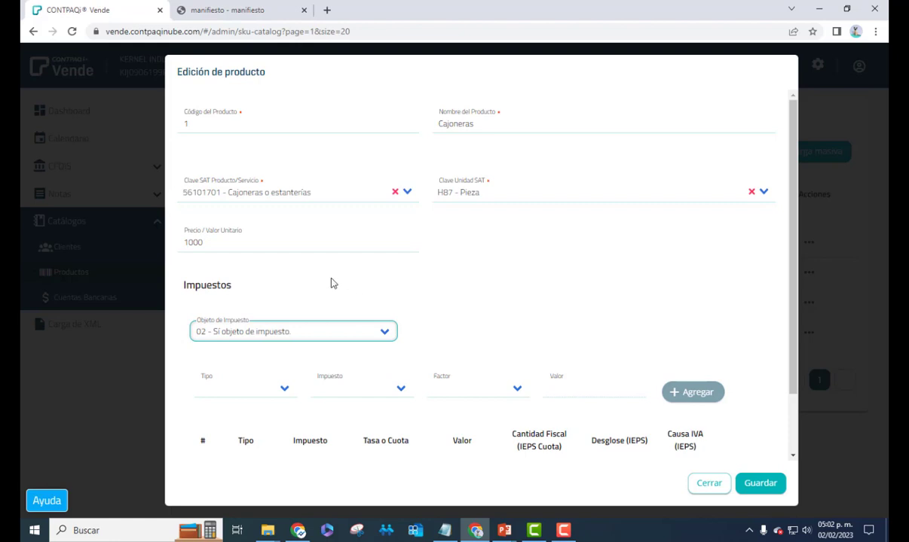
click(385, 332)
click(385, 332)
scroll(259, 330, down, 1)
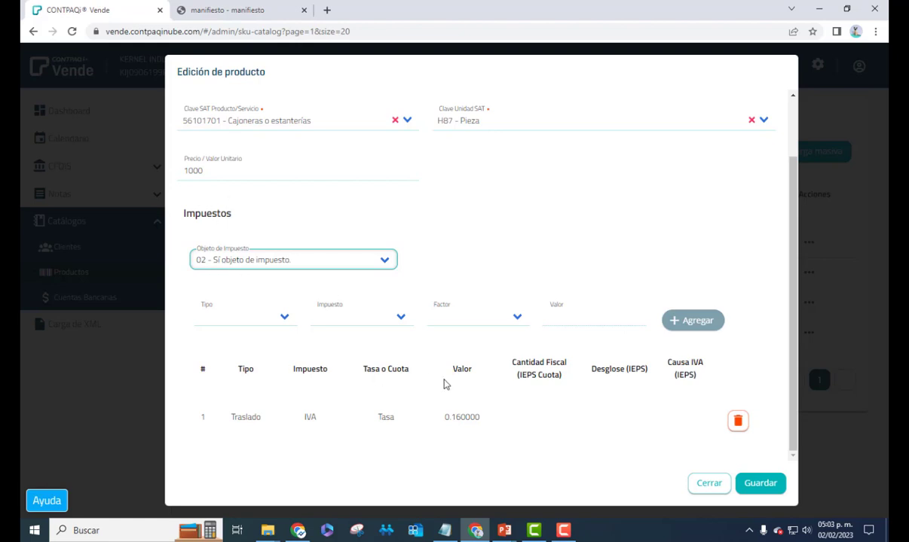
click(385, 264)
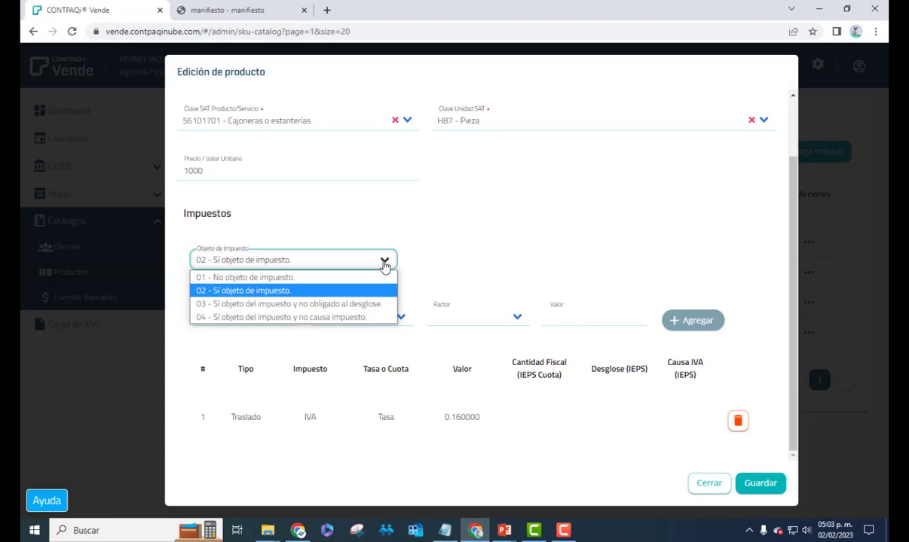
click(384, 264)
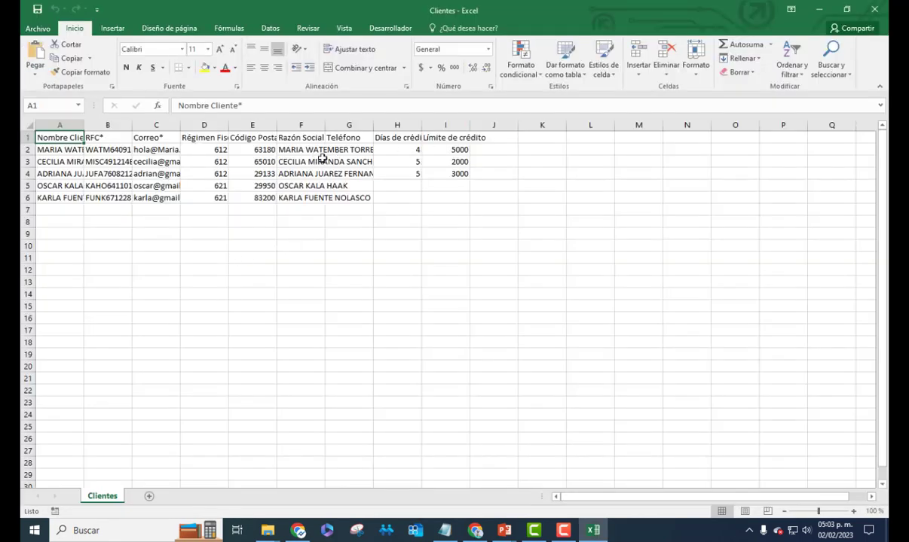
Confirm column F Objeto de Impuesto values are 2, then close Excel and the Cajoneras editor
click(818, 9)
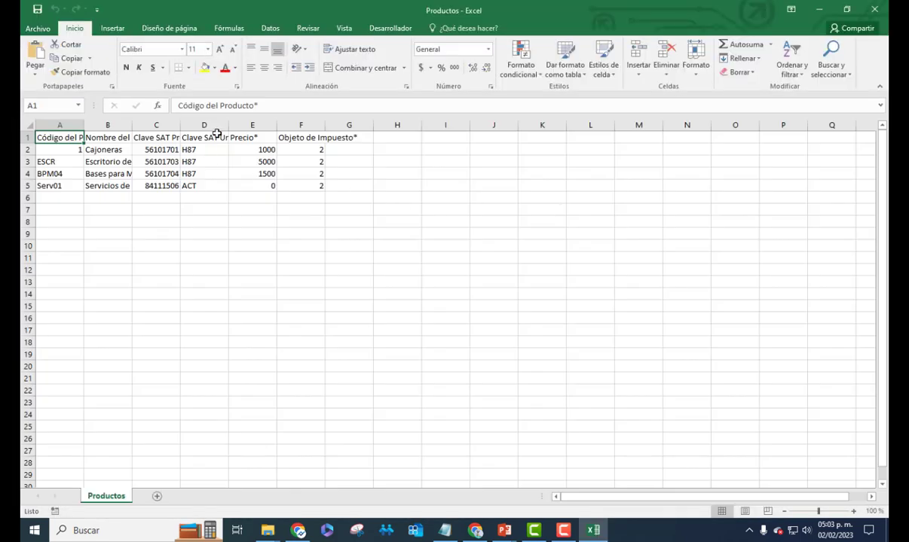
drag(296, 149, 306, 188)
click(488, 299)
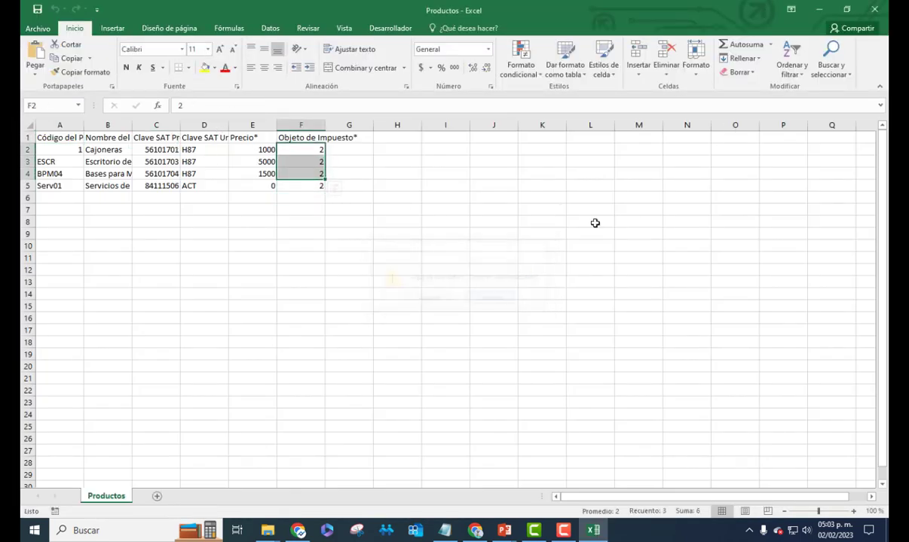
click(876, 9)
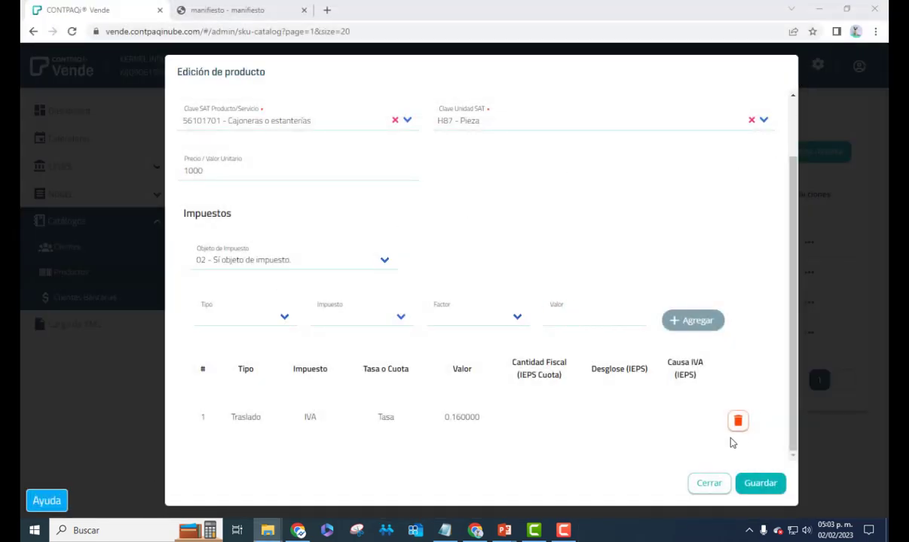
click(707, 485)
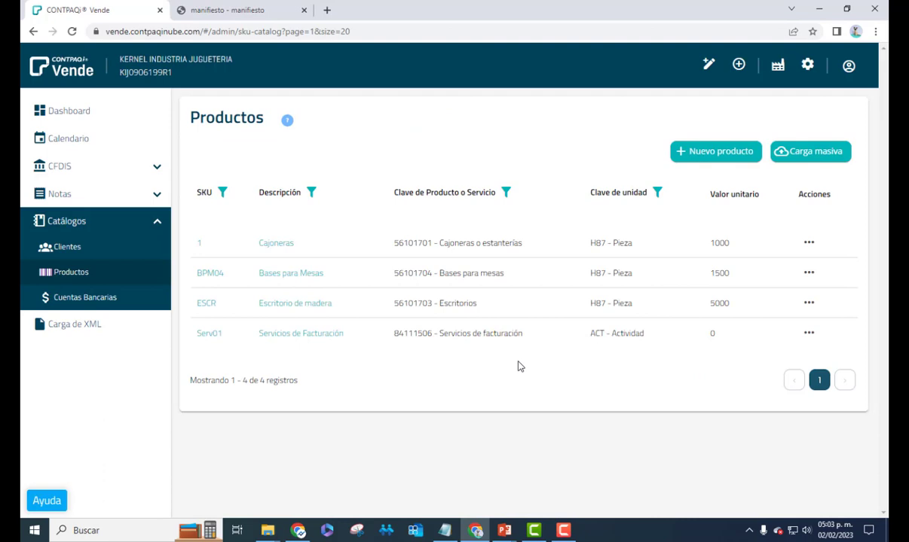
Start a new product with code Serv02 and name Capacitacion, leaving Clave SAT next
click(698, 157)
click(249, 123)
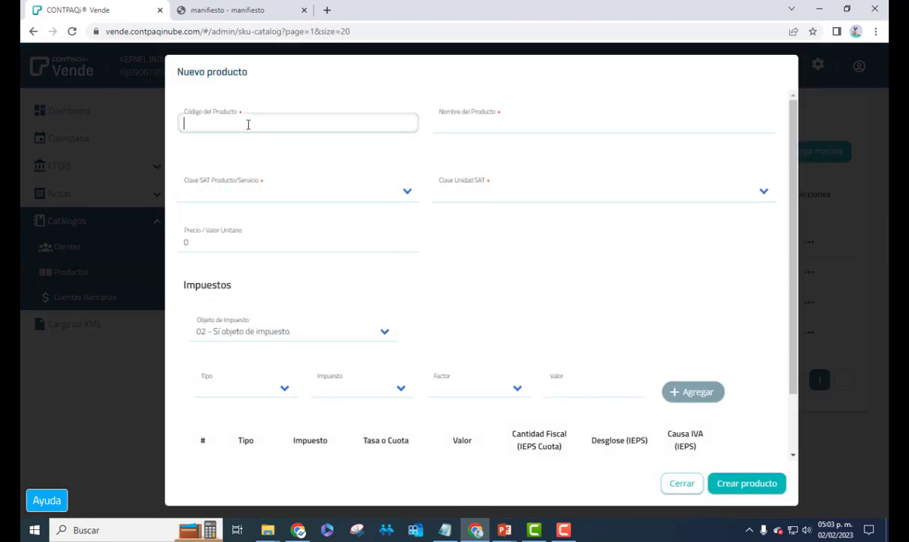
text(Serv)
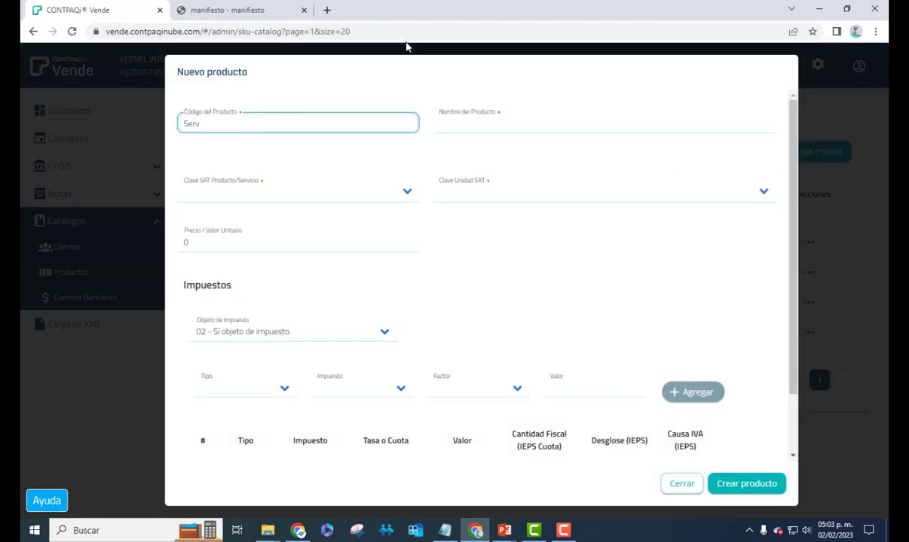
click(376, 67)
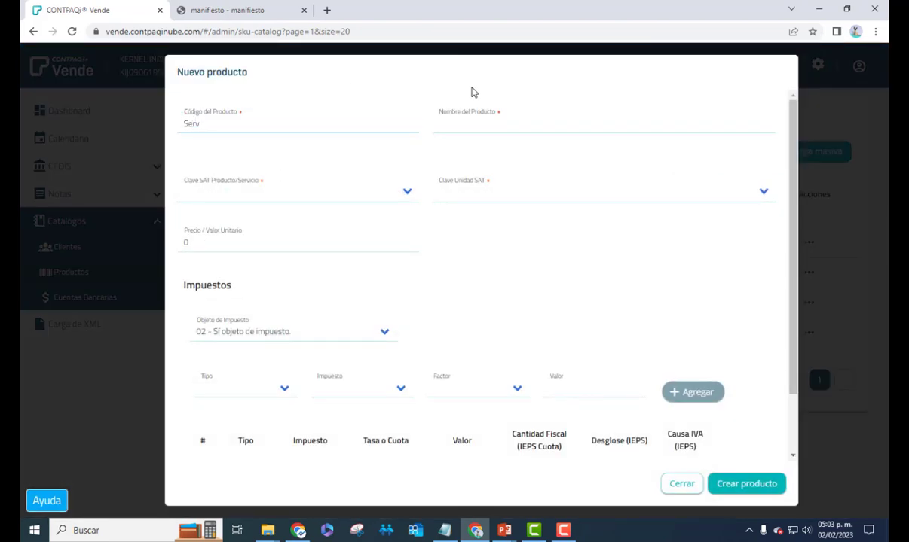
click(248, 123)
text(erv02)
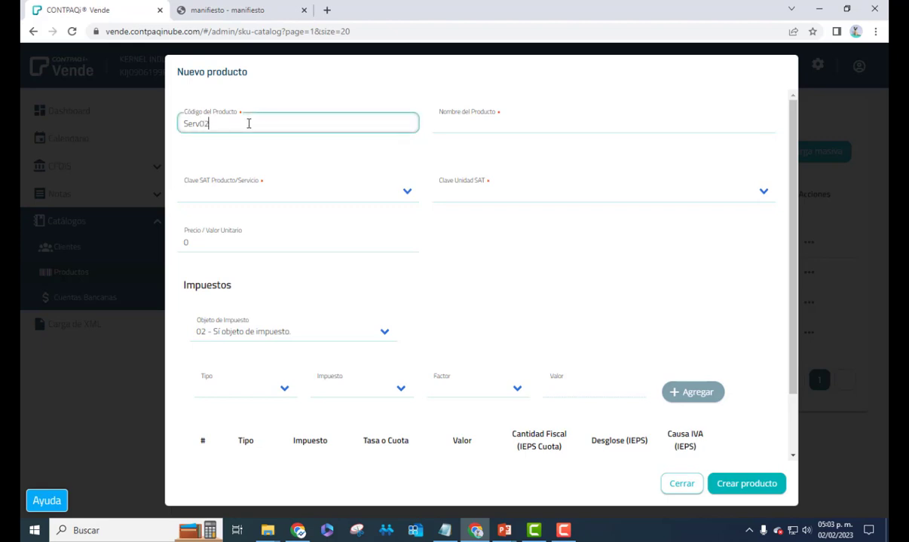
key(Tab)
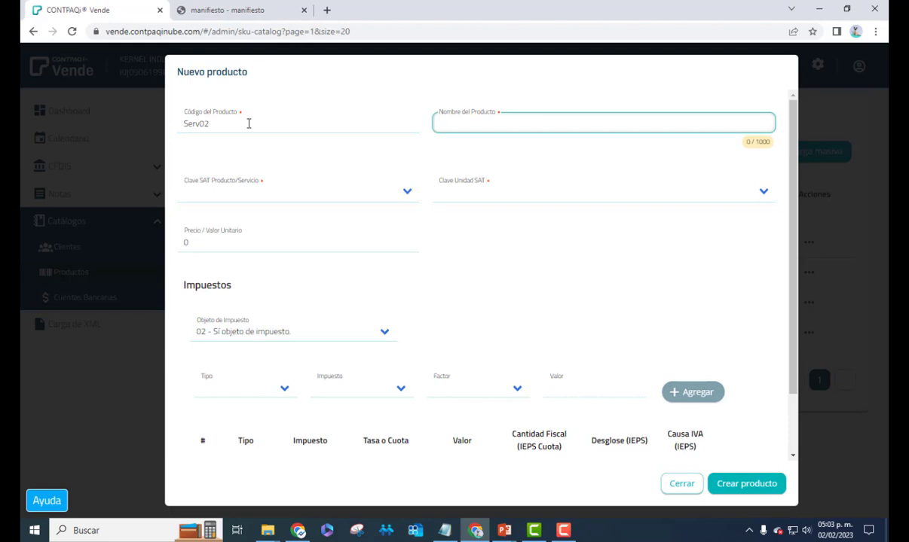
text(Capacitacion)
key(Tab)
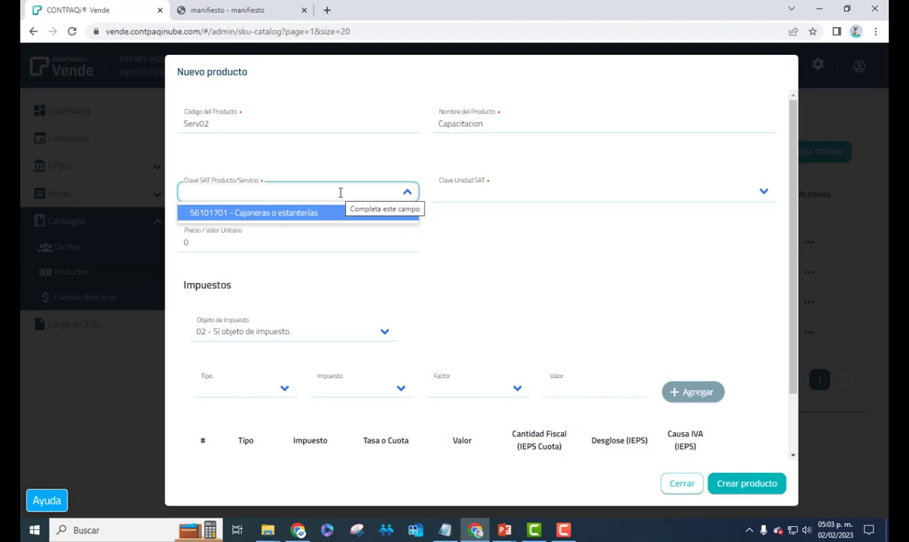
Search the SAT product keys for capacitacion and choose key 86101703
text(capacita)
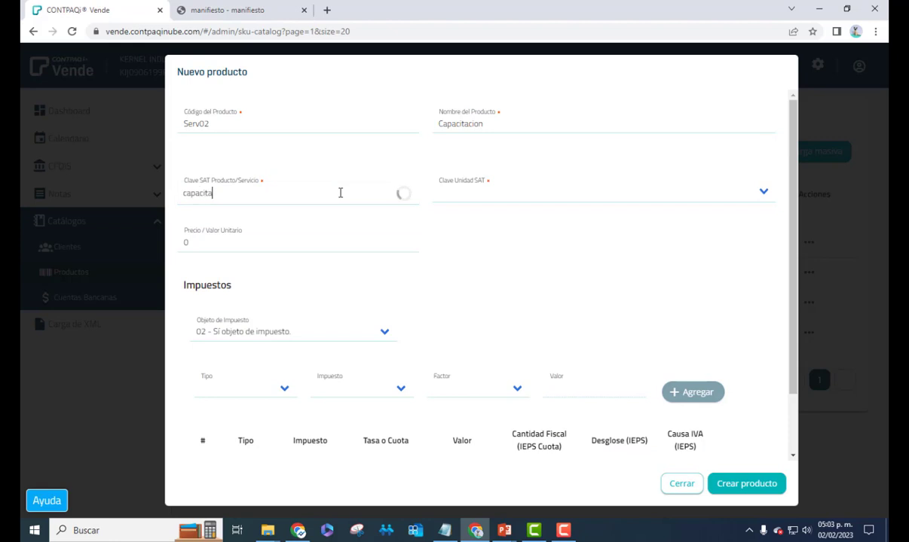
text(cion)
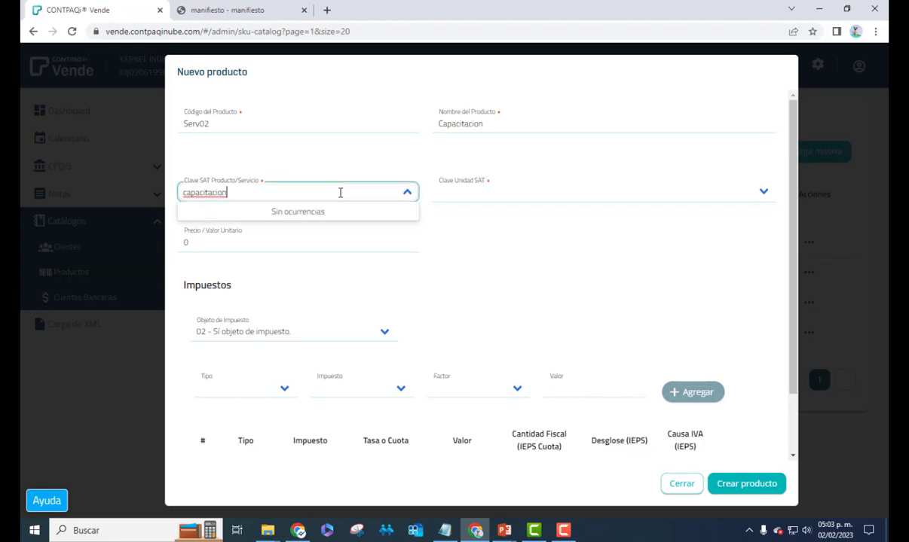
key(BackSpace)
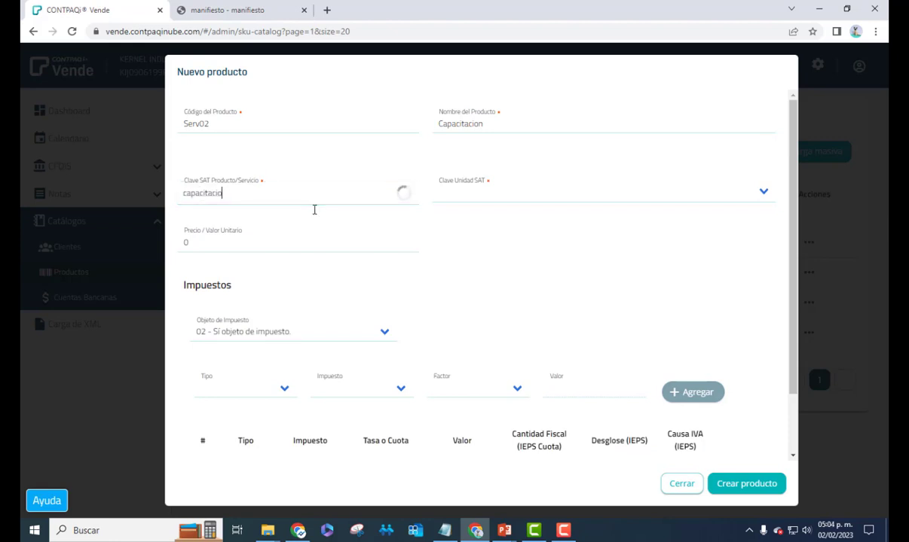
key(BackSpace)
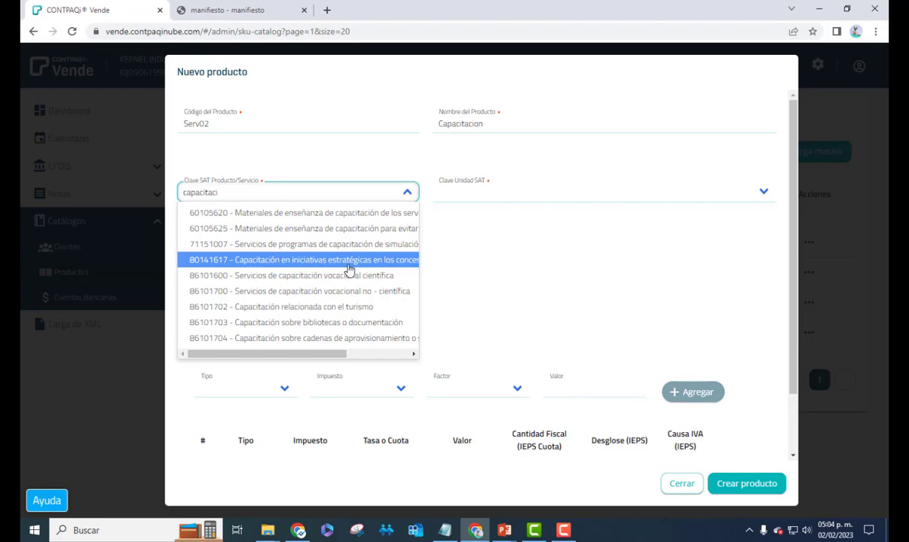
click(358, 324)
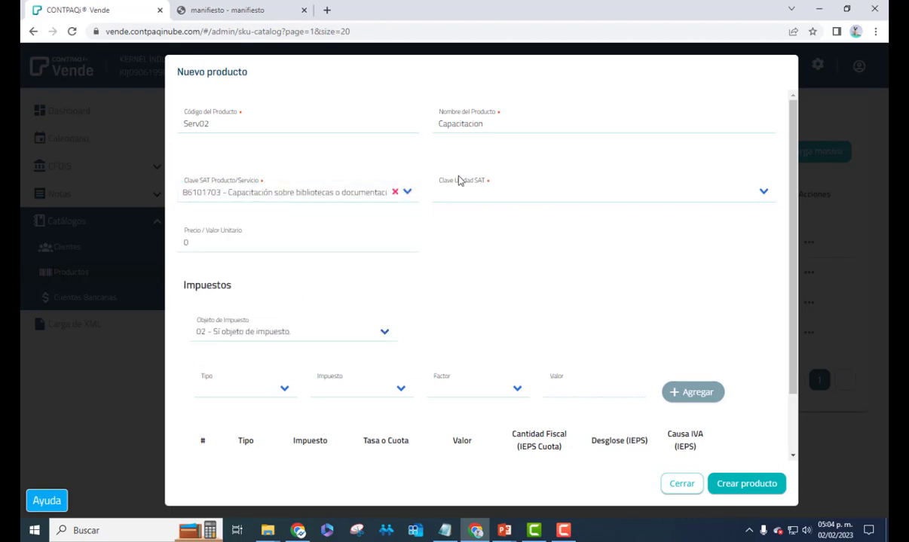
Set the SAT unit to E48 - Unidad de servicio
click(494, 191)
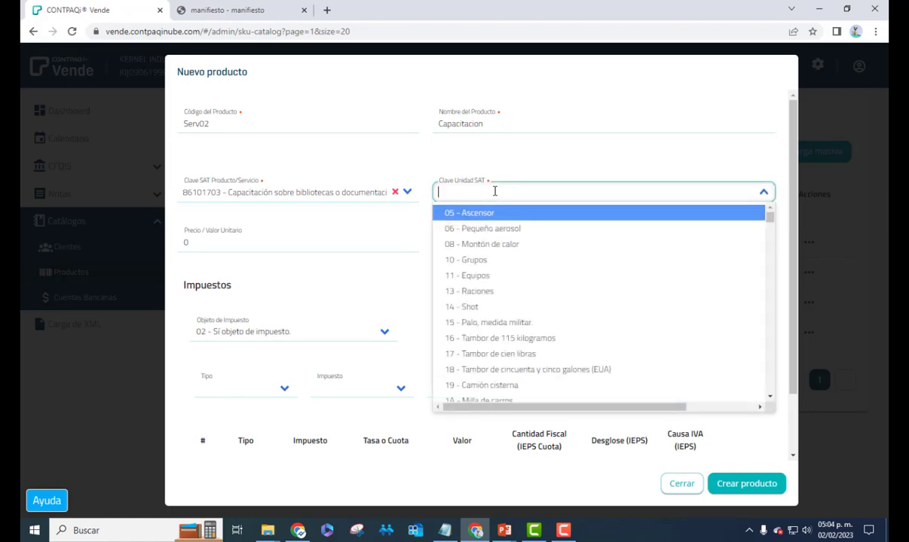
text(E48)
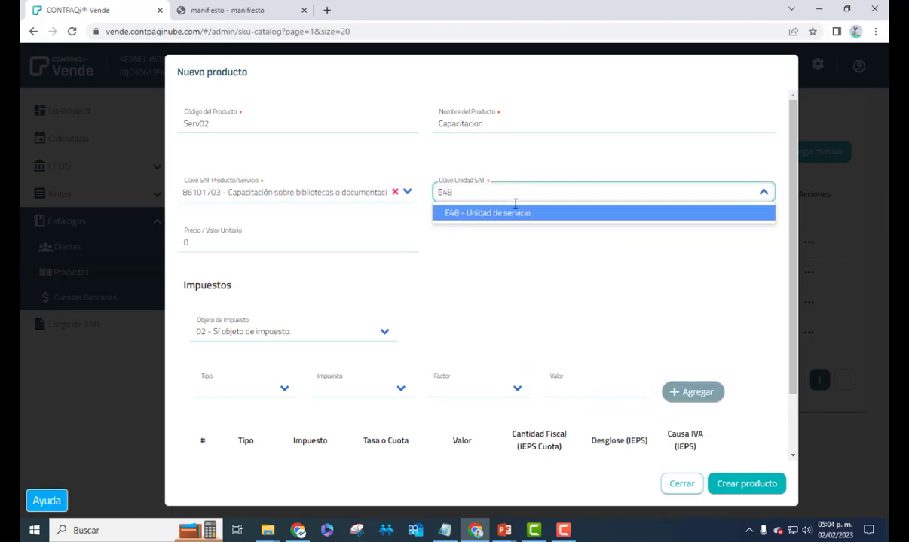
click(519, 214)
click(233, 244)
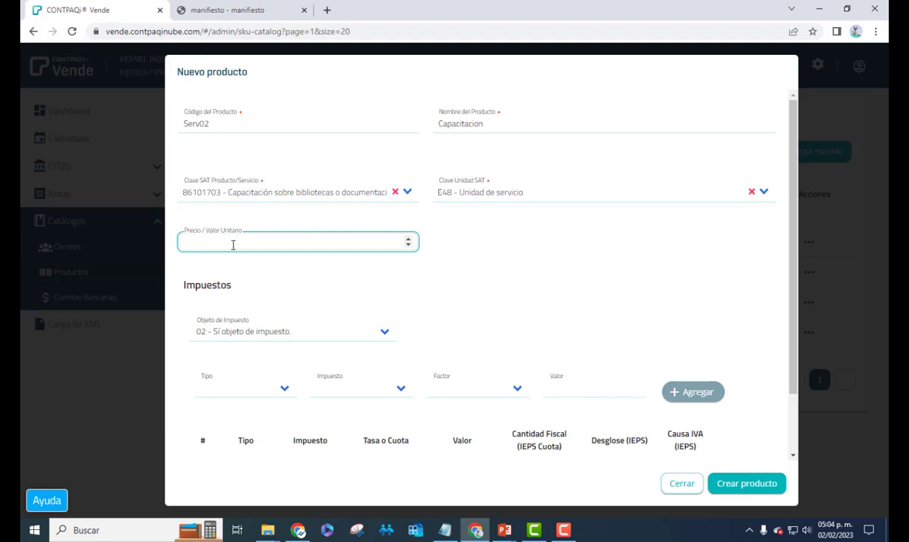
Enter unit price 1000 and keep tax object 02 - Sí objeto de impuesto
text(1000)
key(Tab)
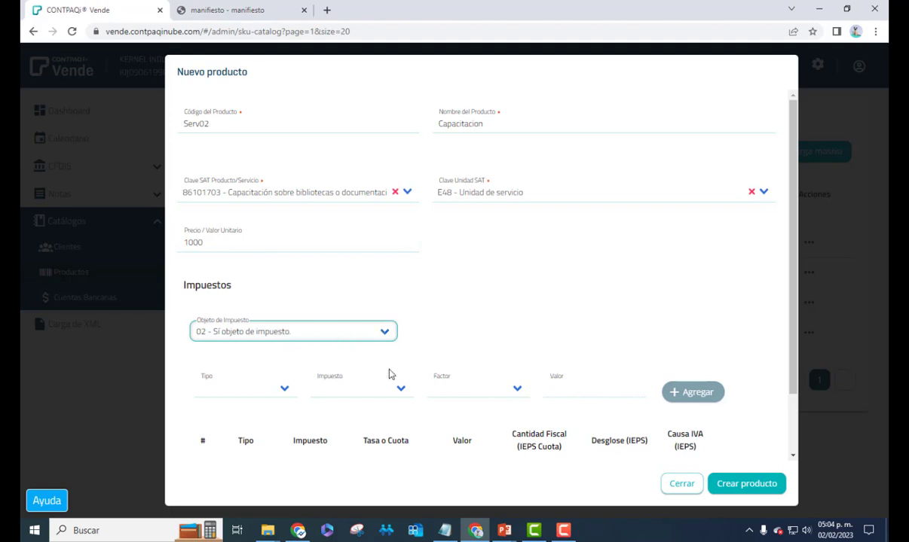
click(385, 338)
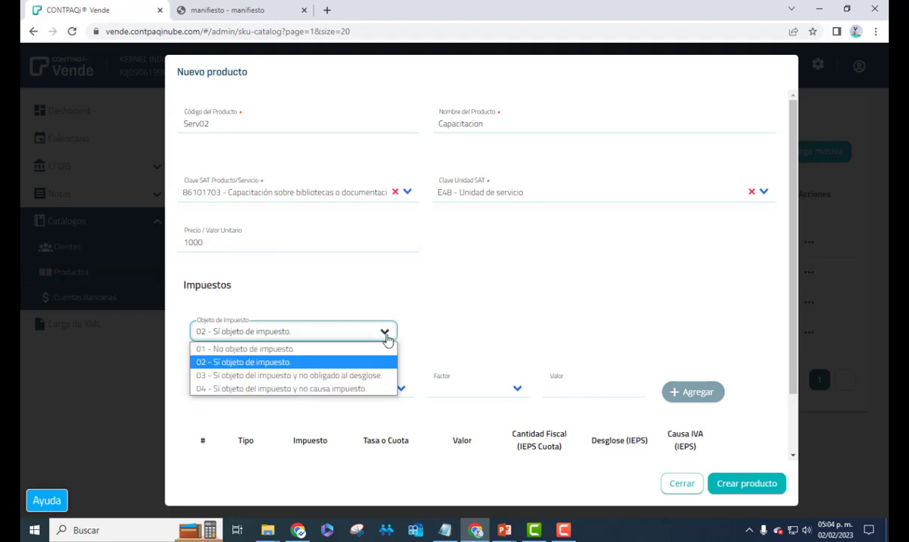
click(354, 362)
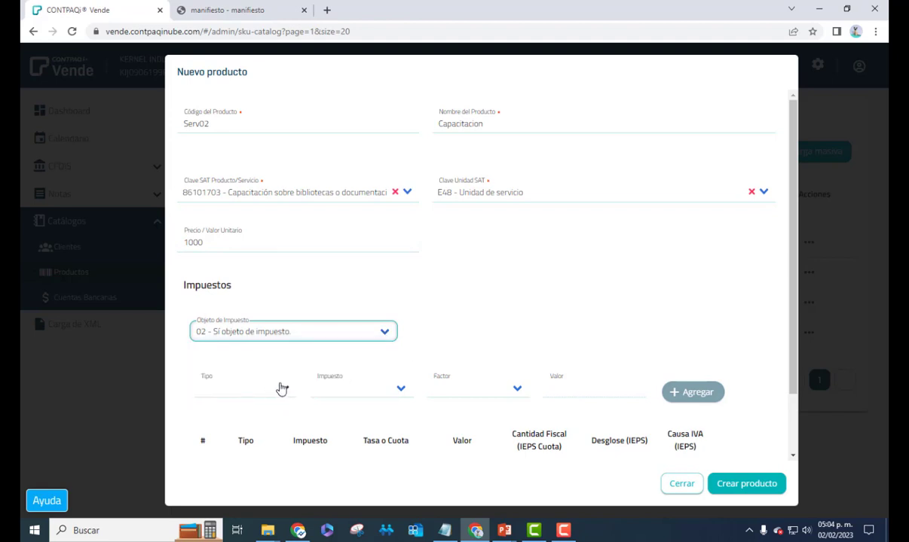
scroll(280, 385, down, 1)
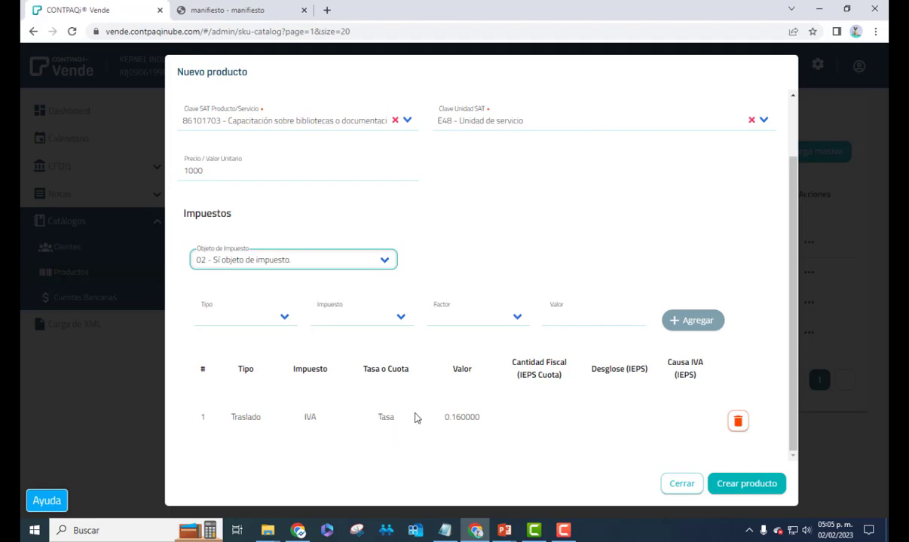
Delete the existing IVA tax row and start a new Traslado IVA tax line
click(737, 421)
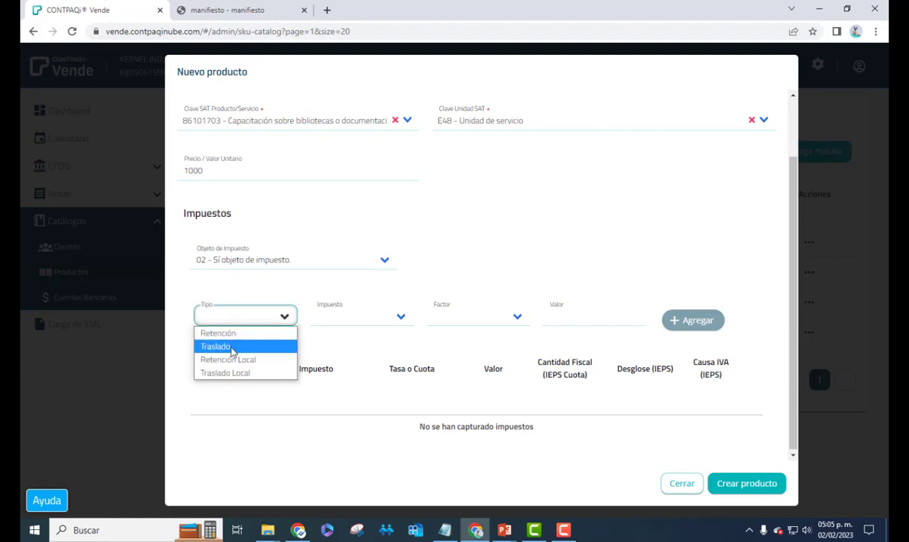
click(231, 348)
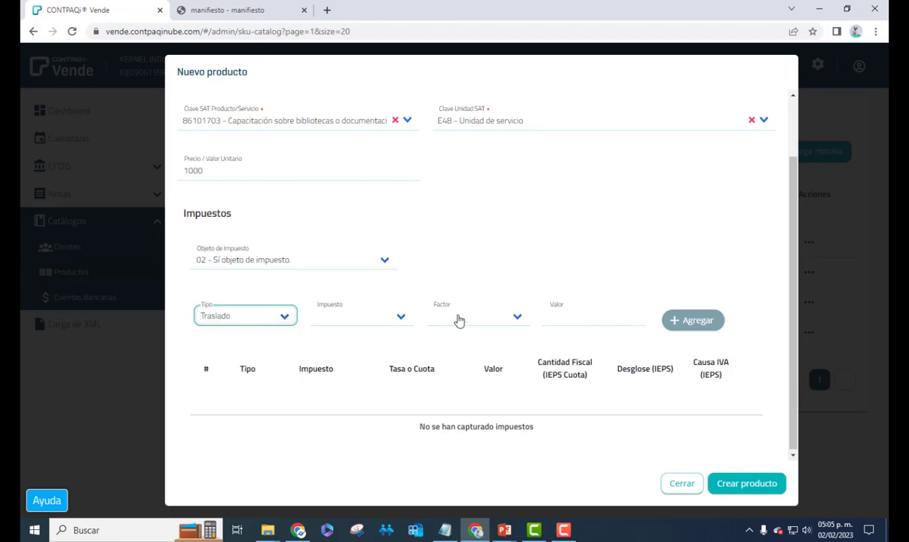
click(399, 316)
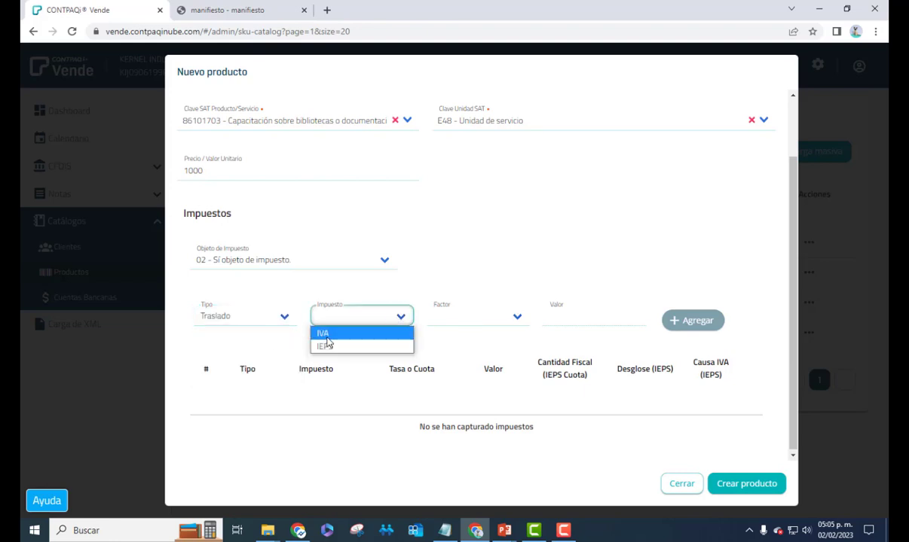
click(323, 333)
click(401, 317)
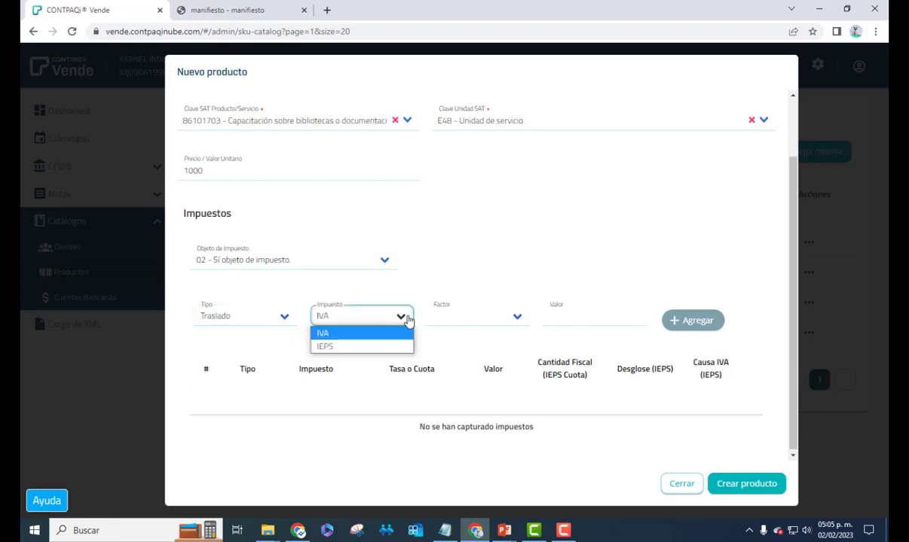
click(361, 333)
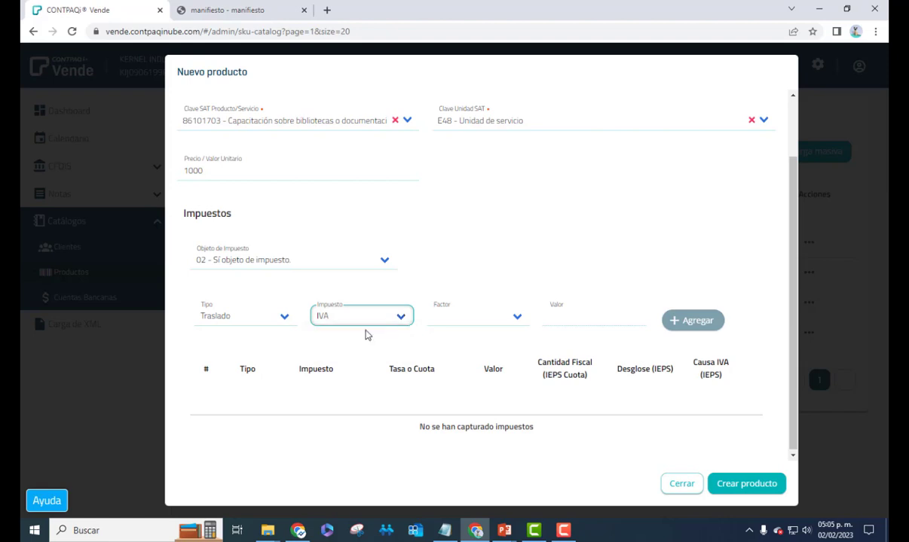
Set factor Tasa with rate 0.160000 and add the transferred IVA to the table
click(516, 320)
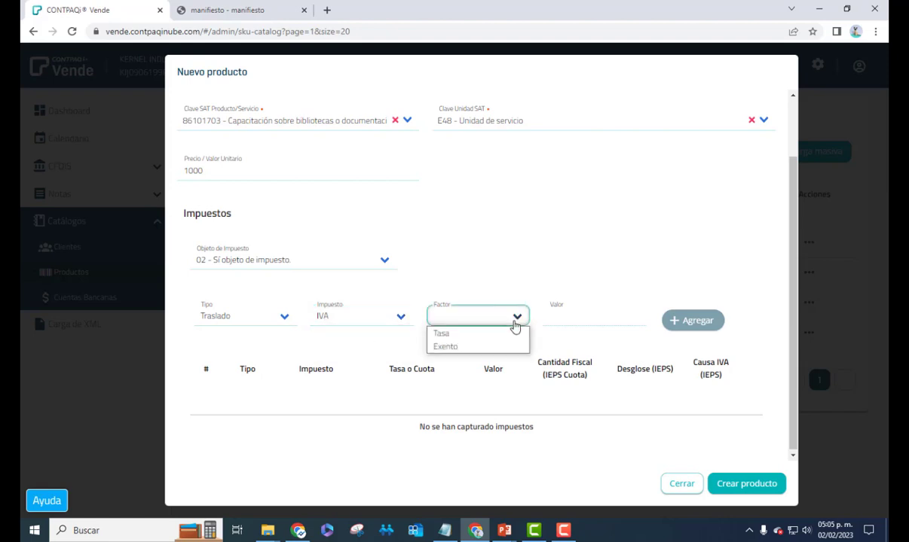
click(470, 336)
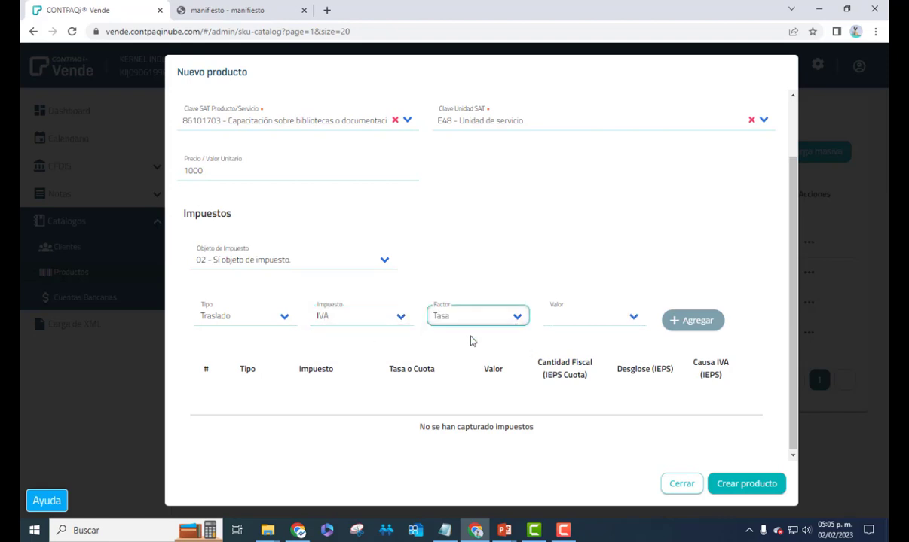
click(518, 320)
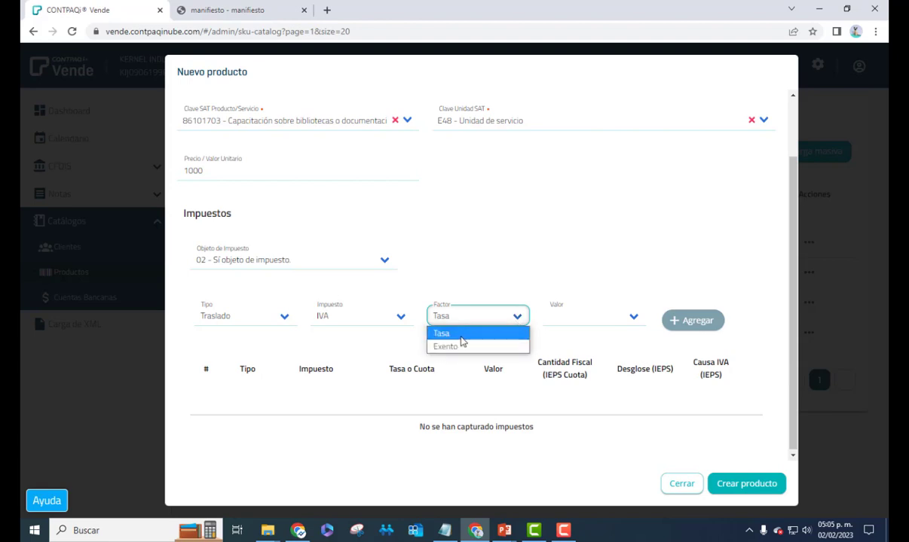
click(461, 336)
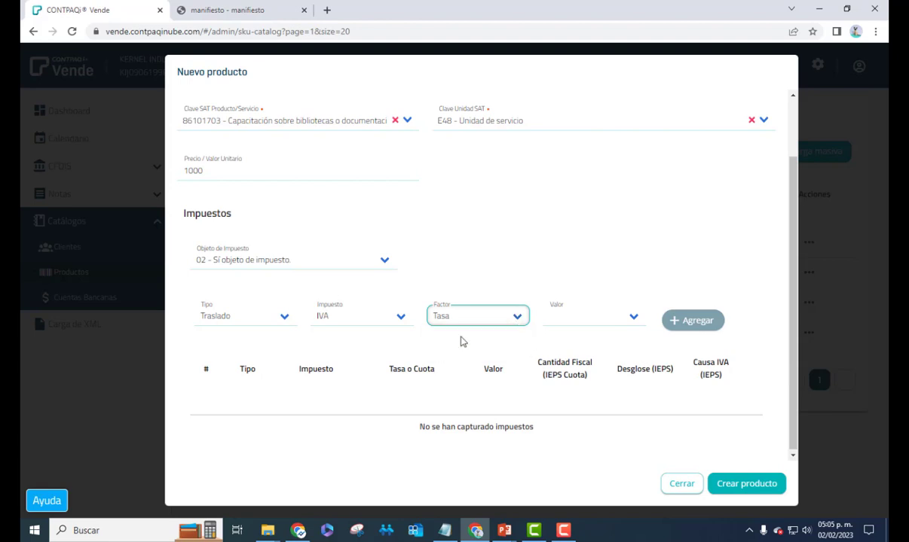
click(633, 322)
click(602, 360)
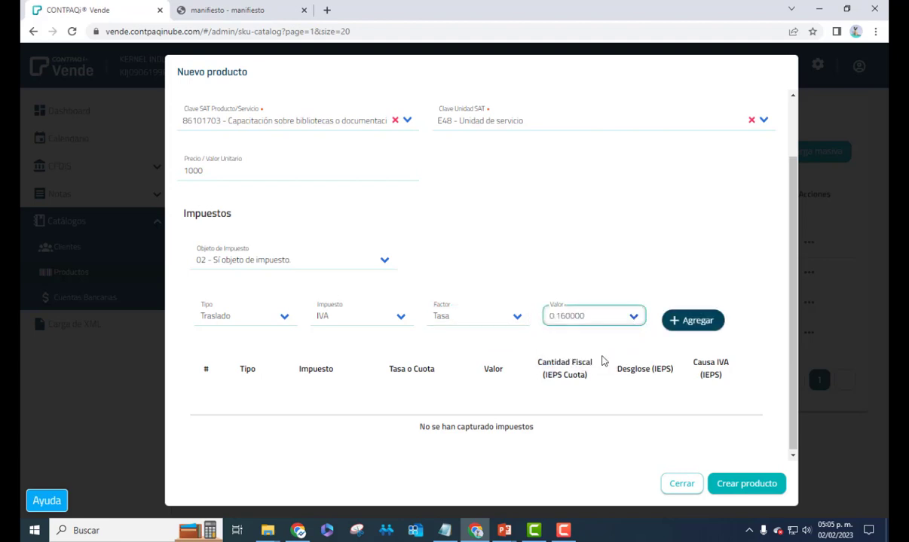
click(692, 321)
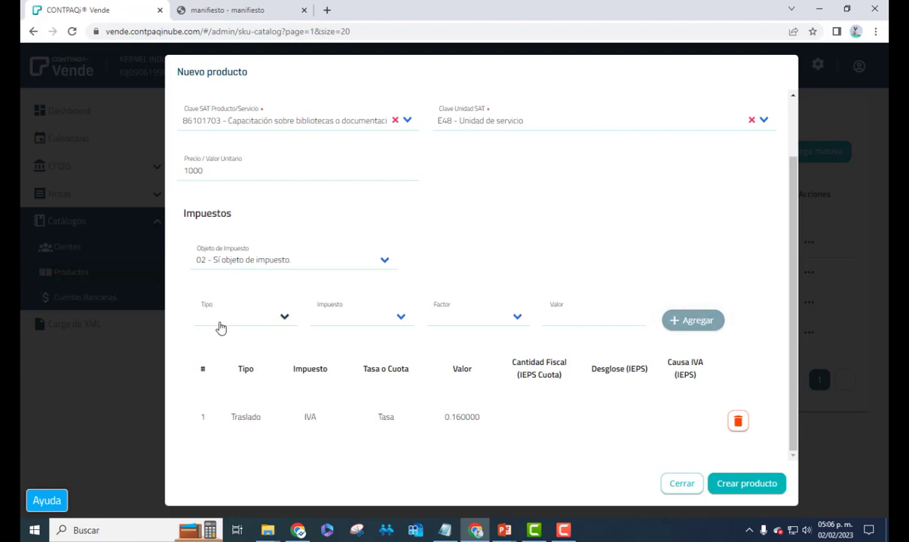
Set up a new tax line as Retención of IVA with factor Tasa
click(284, 320)
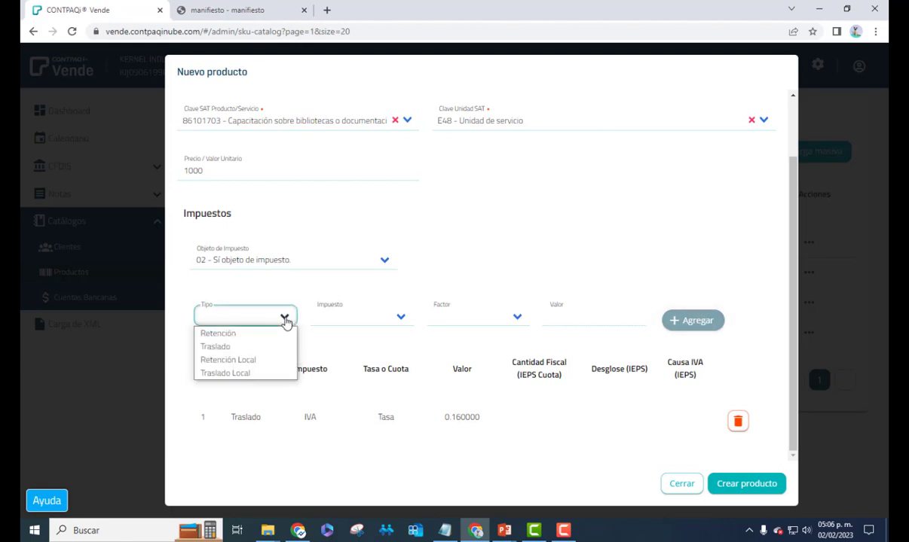
click(248, 335)
click(398, 320)
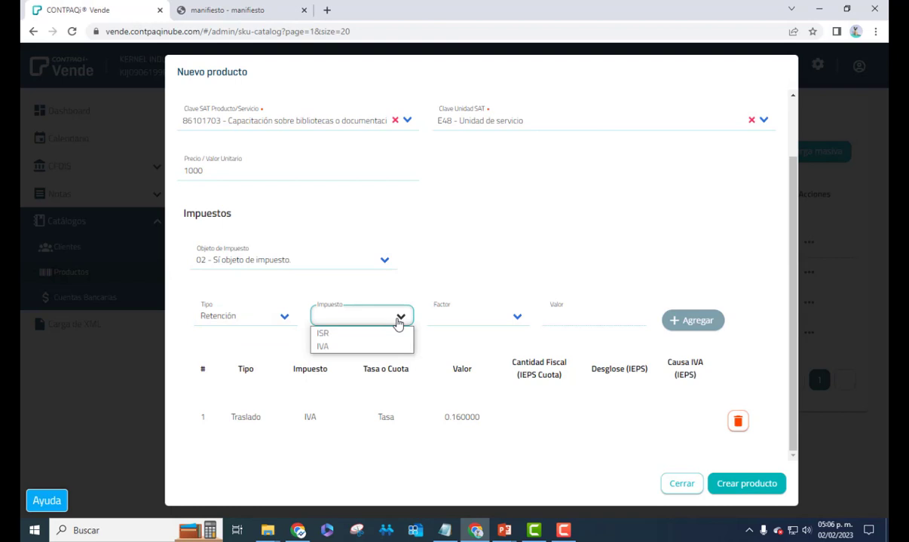
click(354, 346)
click(482, 316)
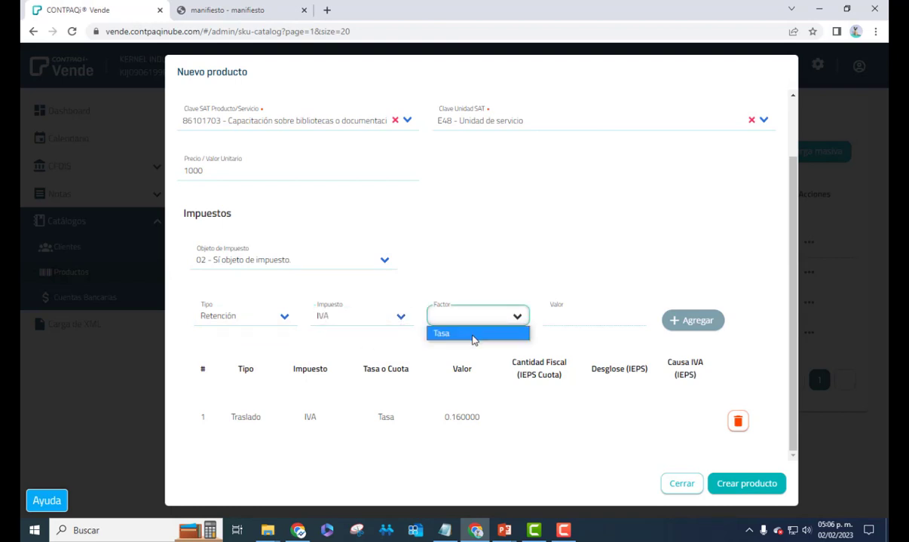
click(486, 334)
Raise the withholding rate to 0.000005 with the spinner, then bring it back to 0
click(602, 317)
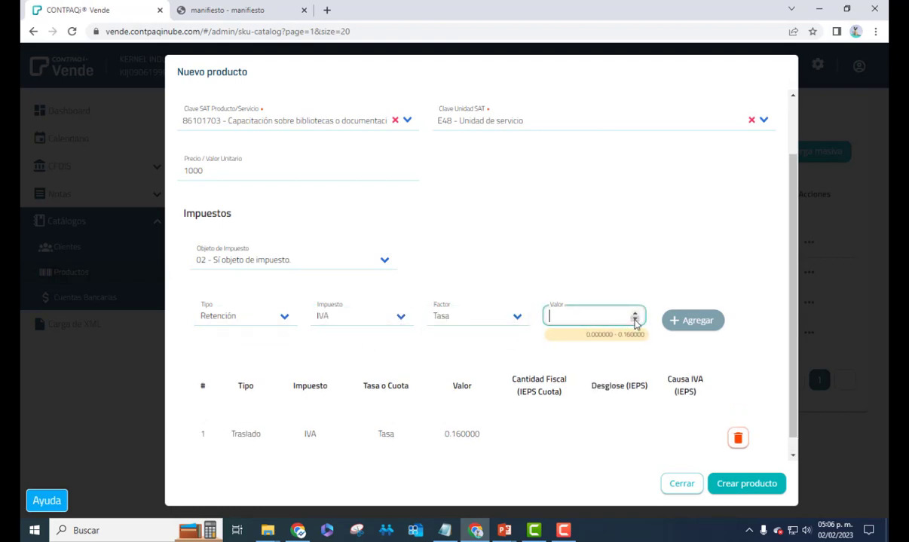
click(634, 314)
click(634, 314)
click(634, 314)
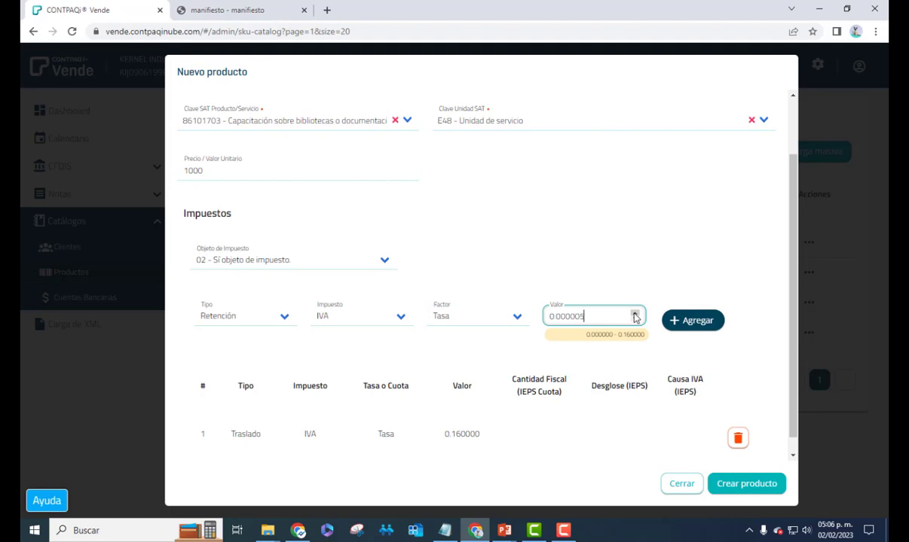
click(635, 316)
click(635, 315)
click(636, 315)
click(636, 321)
click(636, 320)
click(636, 320)
click(636, 320)
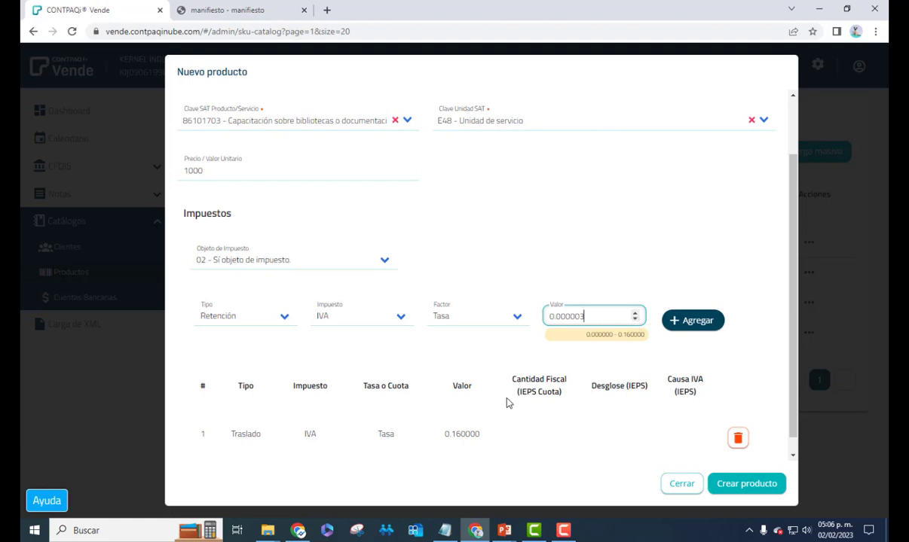
click(635, 321)
click(635, 320)
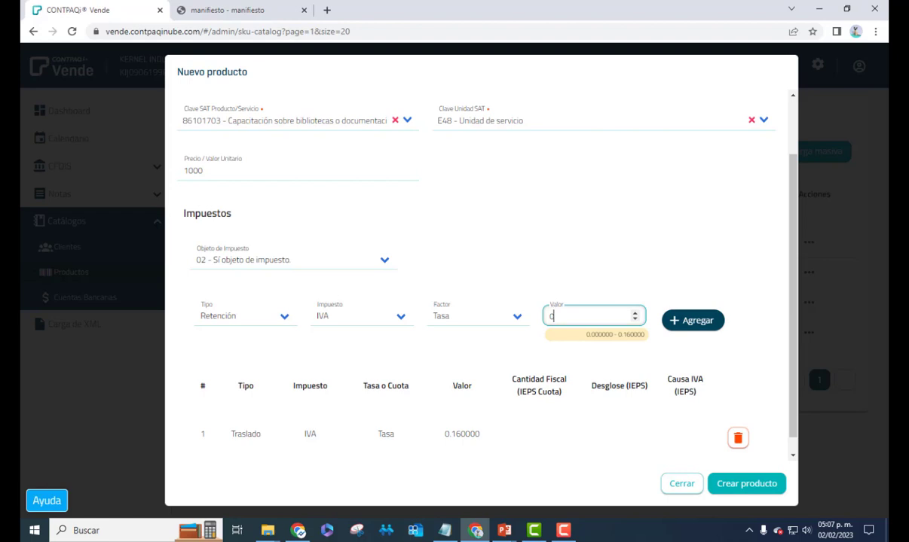
Enter a 0.040000 IVA retention rate and add it to the product's taxes
key(BackSpace)
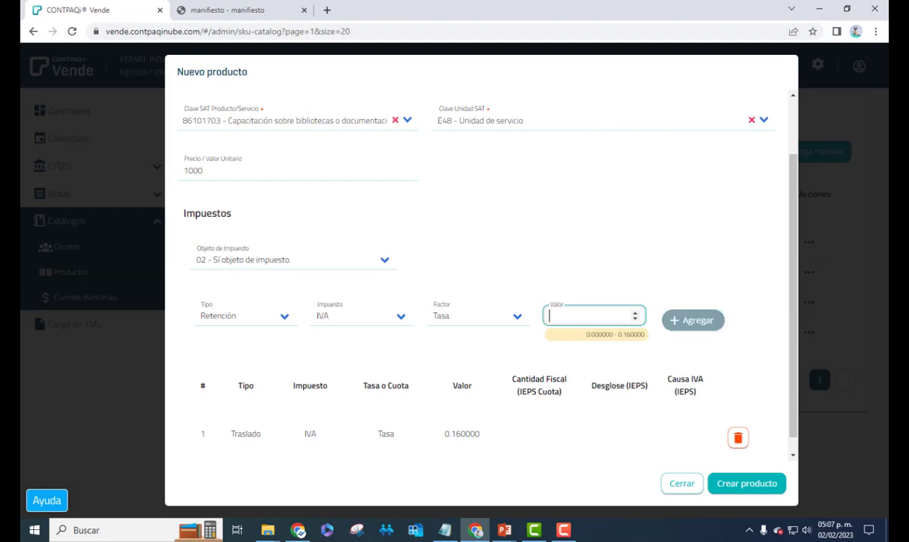
text(0)
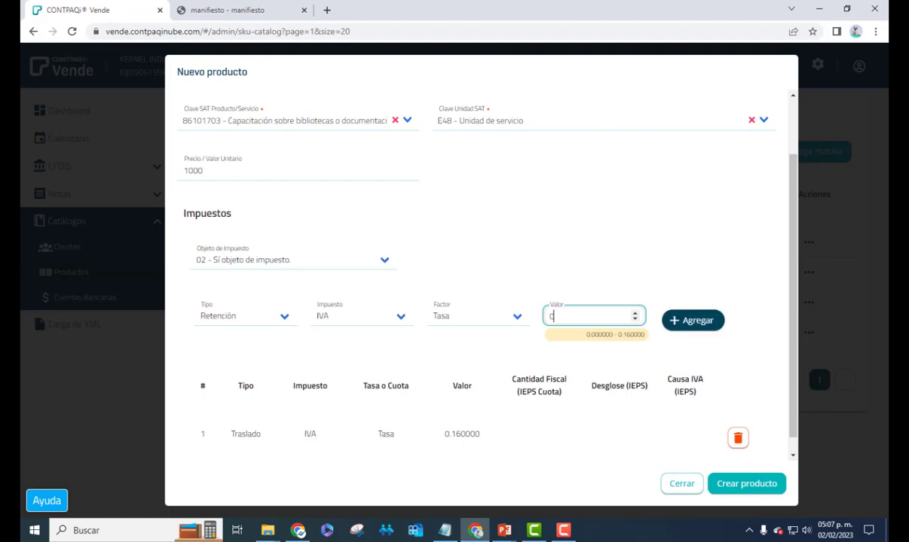
text(.40000)
key(Left)
key(Left)
key(Left)
key(Left)
key(Left)
text(0)
click(677, 320)
Save the new Capacitacion product as Serv02
scroll(445, 439, down, 1)
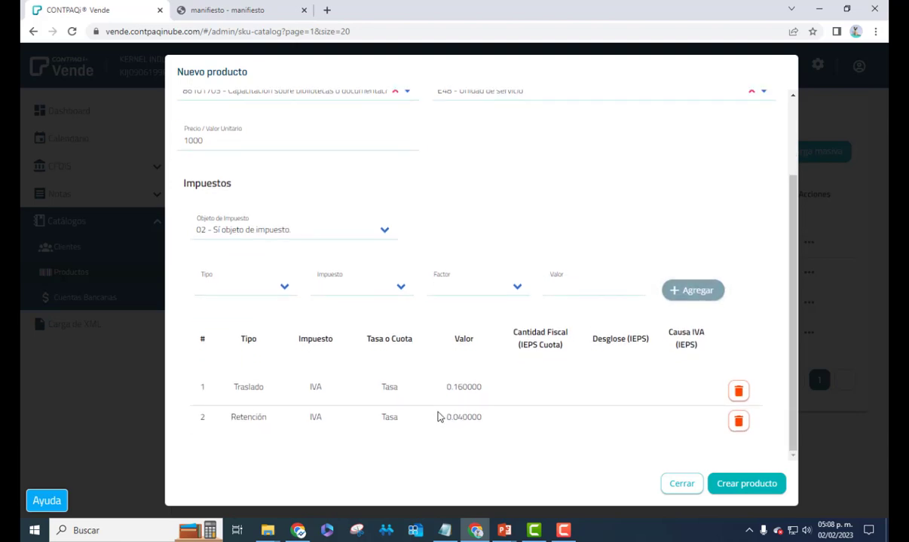
scroll(468, 378, up, 3)
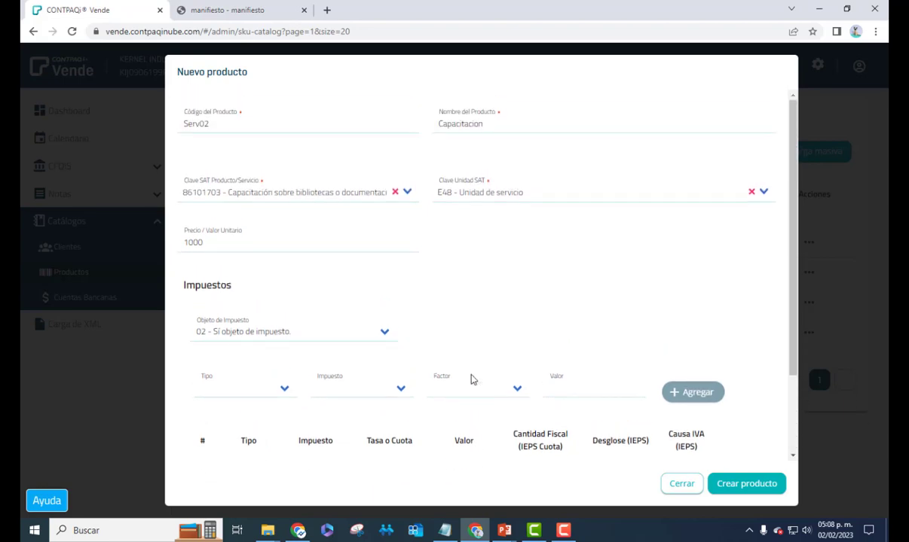
scroll(470, 379, down, 3)
click(732, 485)
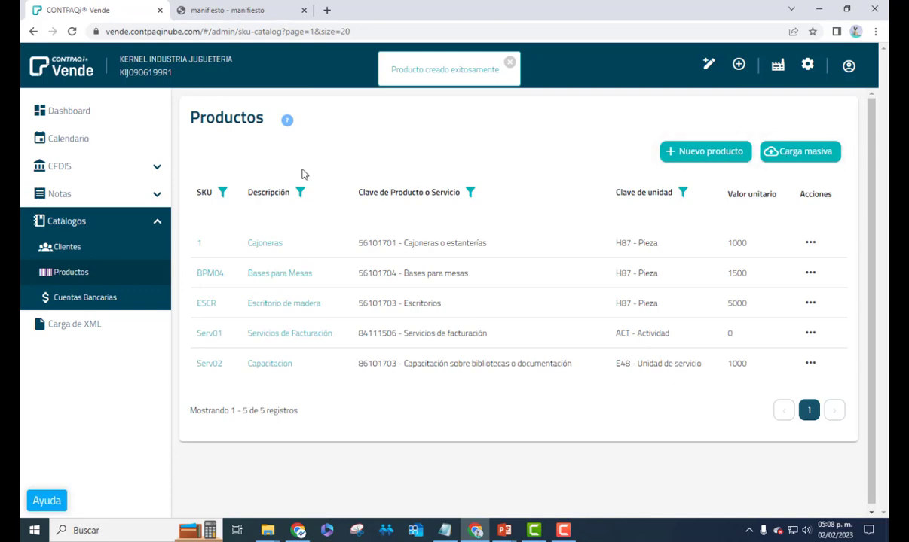
Export the empty Cuentas Bancarias catalogue as cuentas_bancarias.csv
click(122, 279)
click(81, 300)
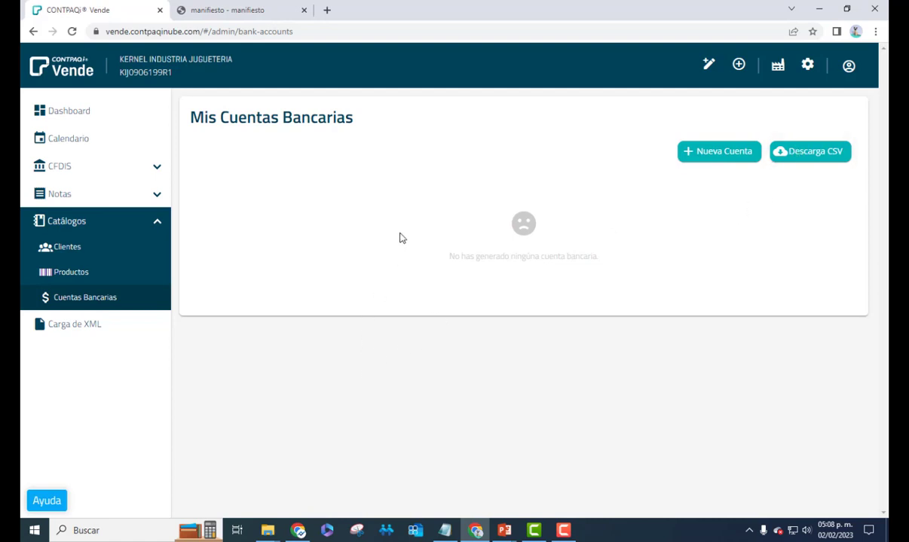
click(806, 153)
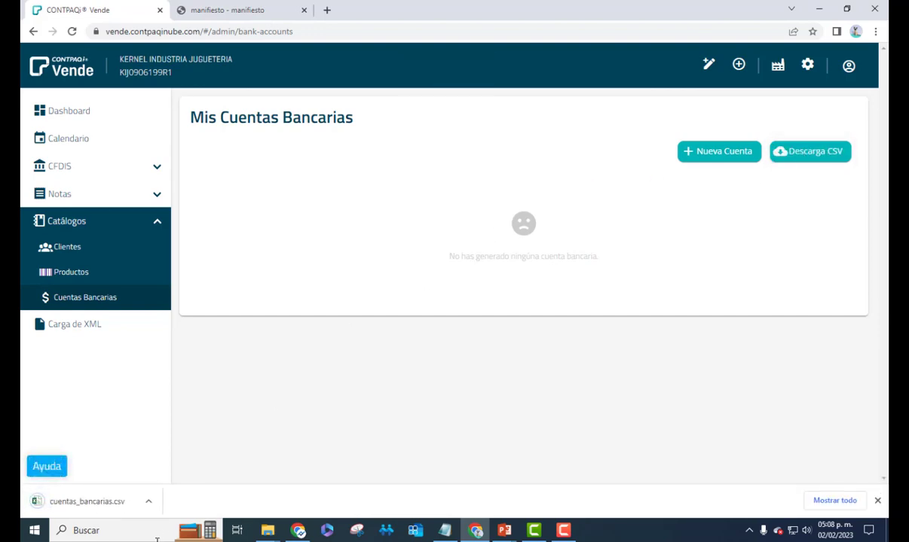
click(149, 501)
click(177, 403)
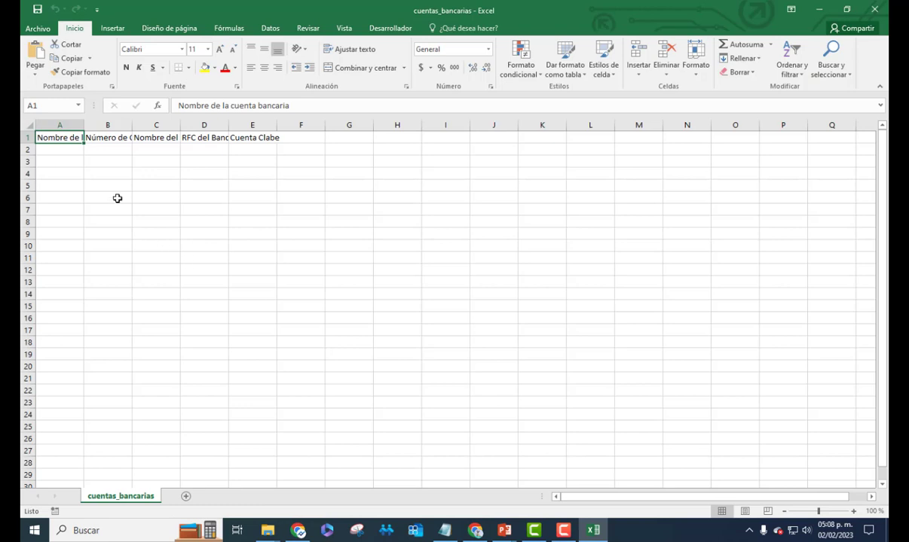
drag(81, 128, 321, 126)
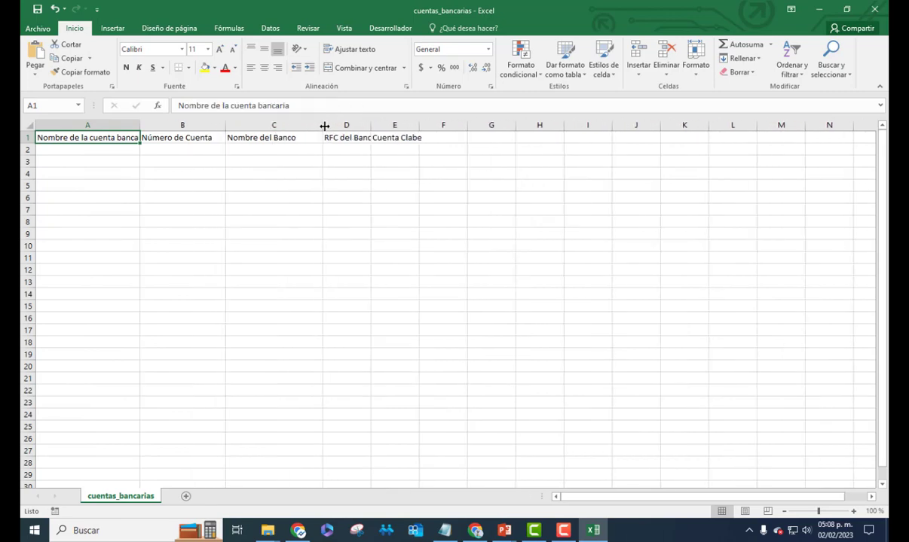
click(874, 9)
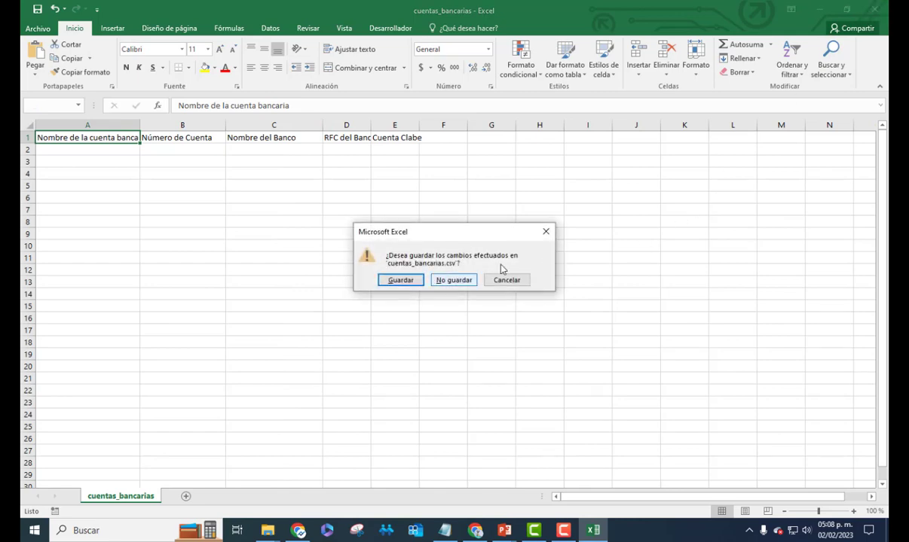
click(476, 283)
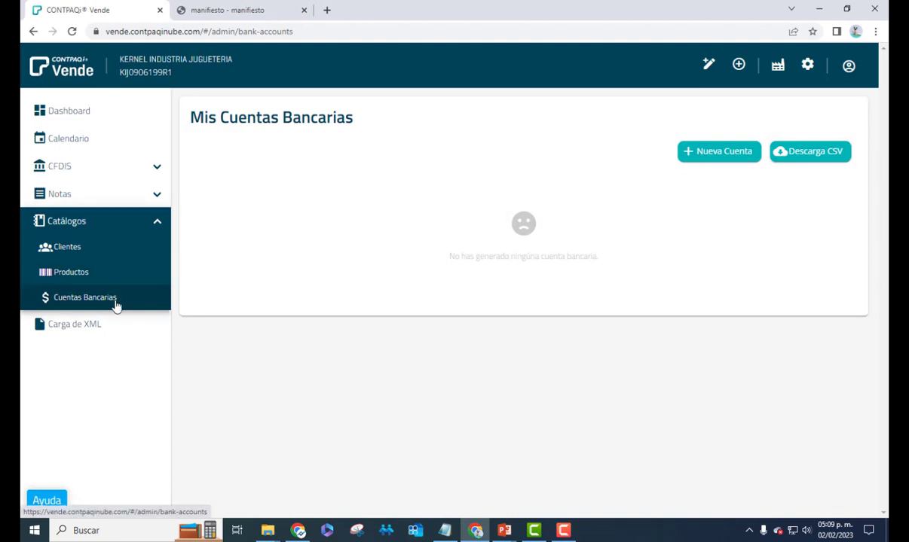
Create a BANAMEX bank account named CUENTA BANAMEX with its account number and CLABE
click(701, 153)
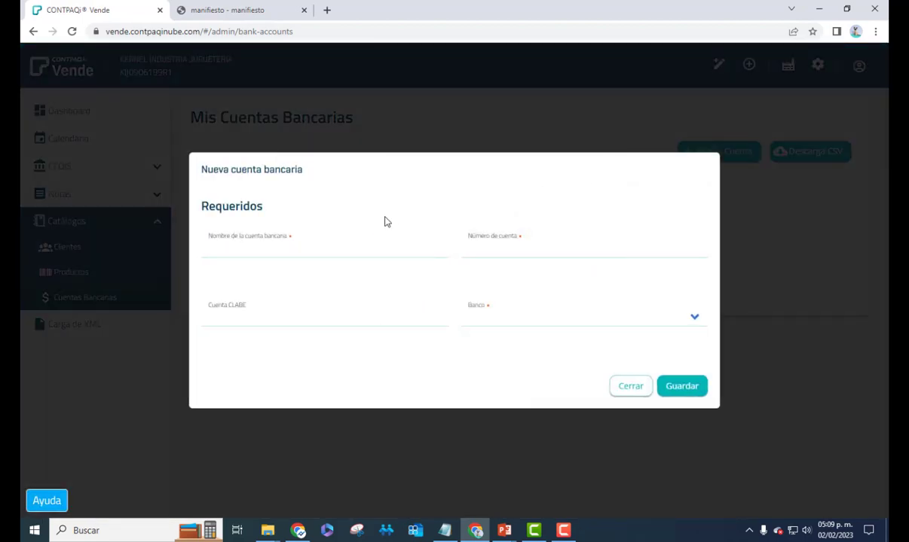
click(319, 255)
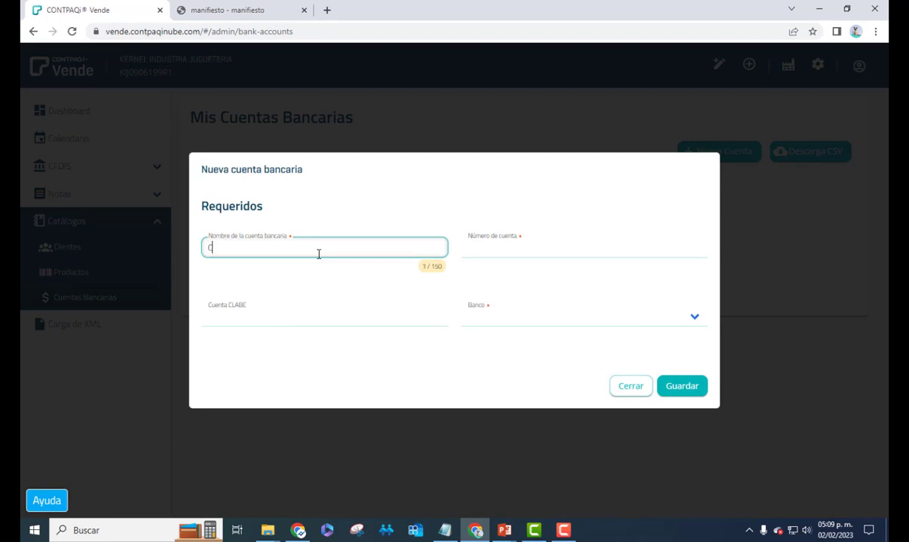
text(CUENTA BANAMEX)
key(Tab)
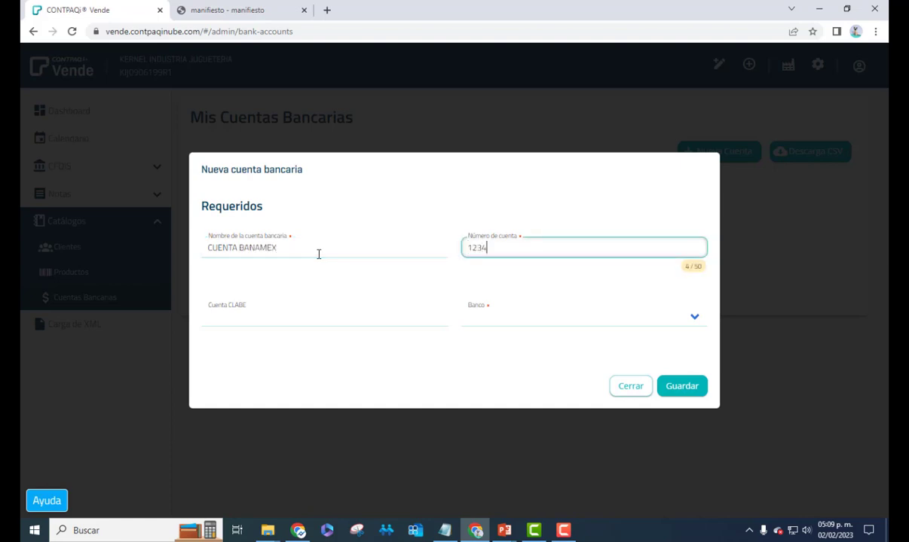
text(1234567811)
key(Tab)
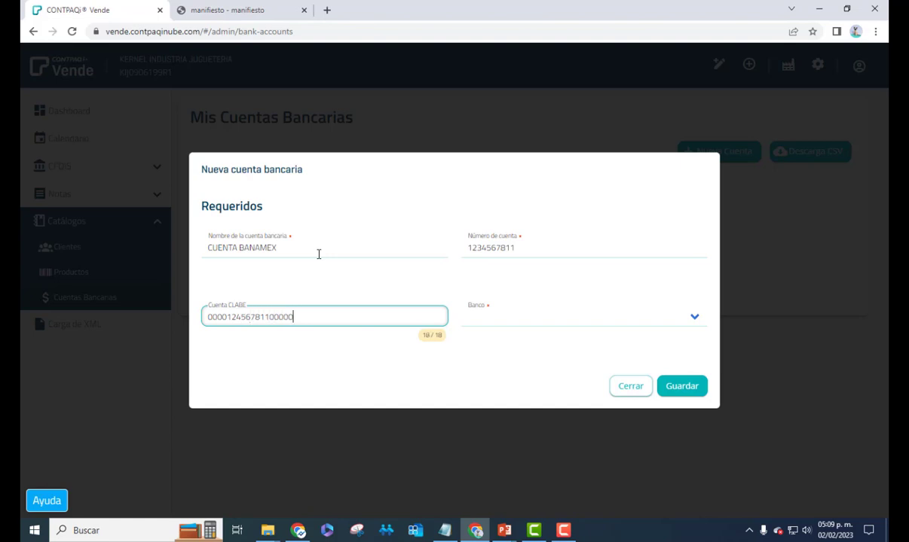
key(Tab)
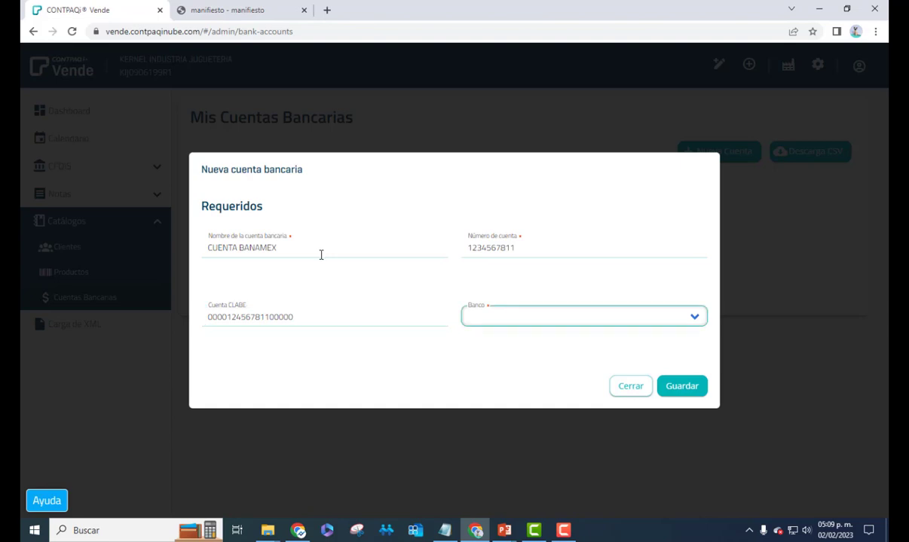
click(694, 317)
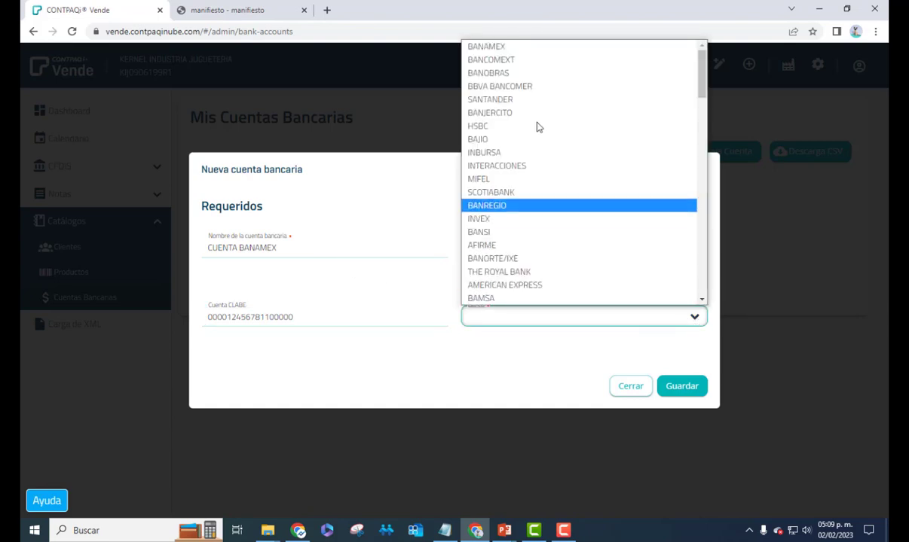
click(519, 46)
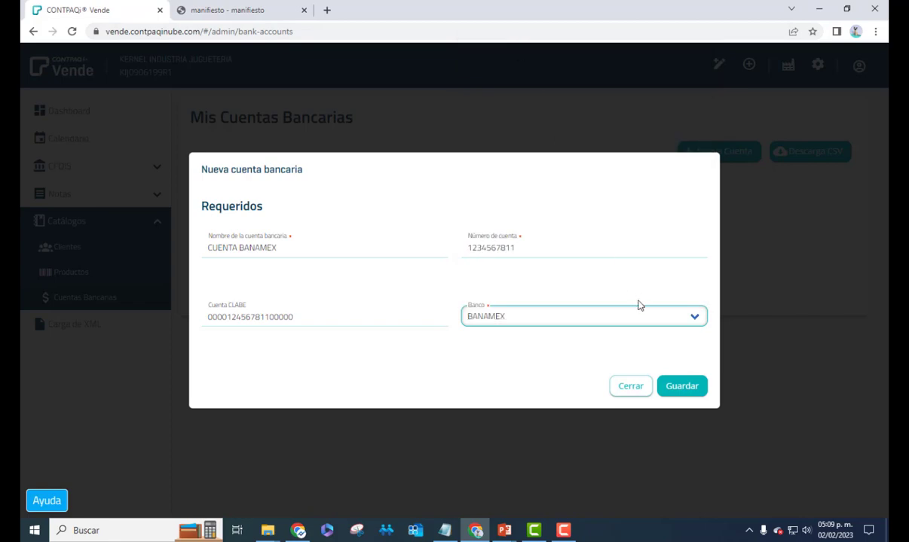
click(682, 384)
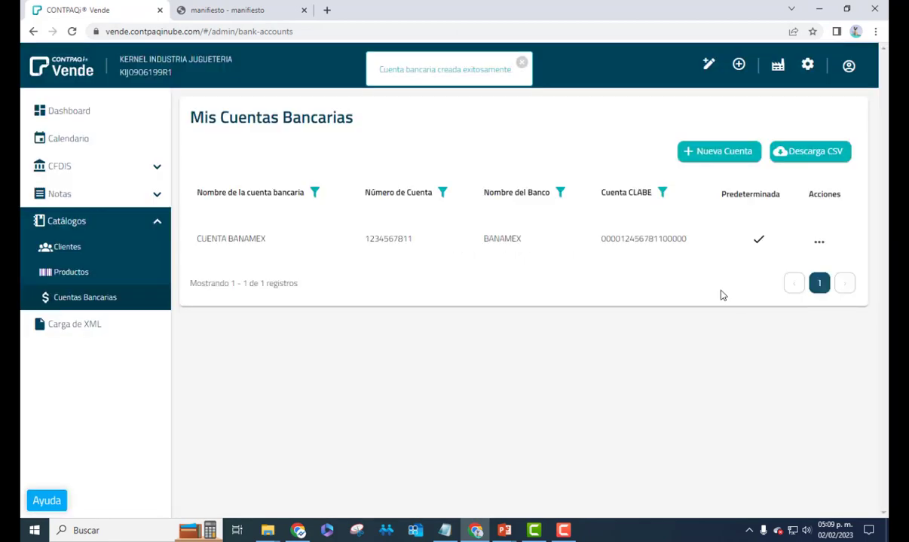
Download the updated bank account list as CSV and open it in Excel
click(820, 244)
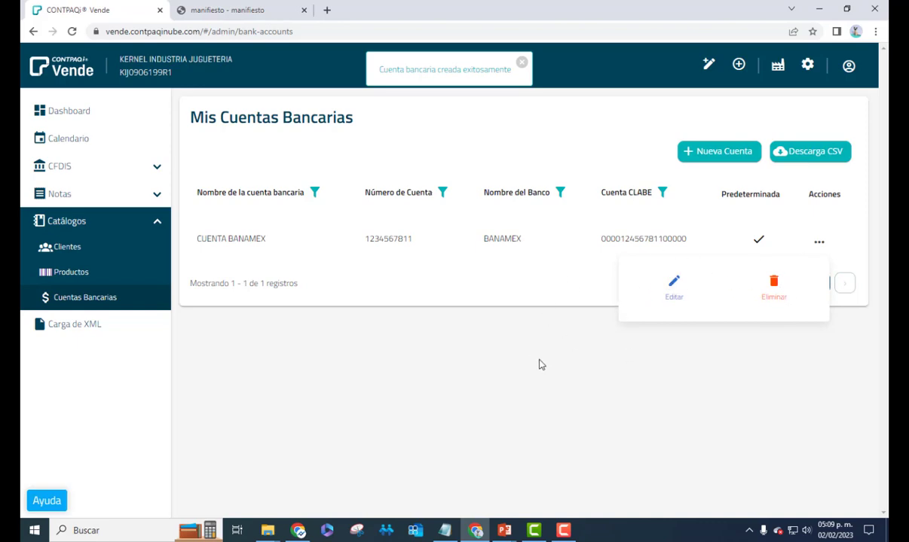
click(563, 367)
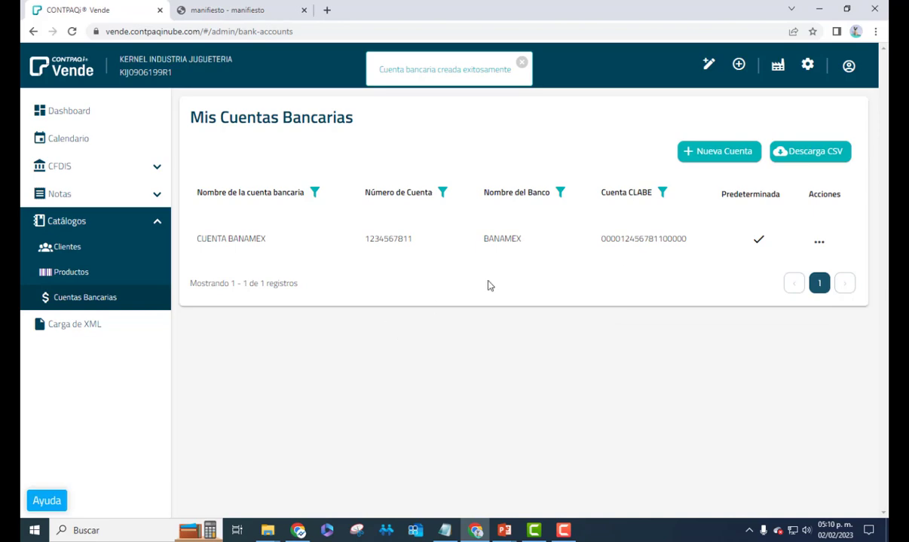
click(803, 154)
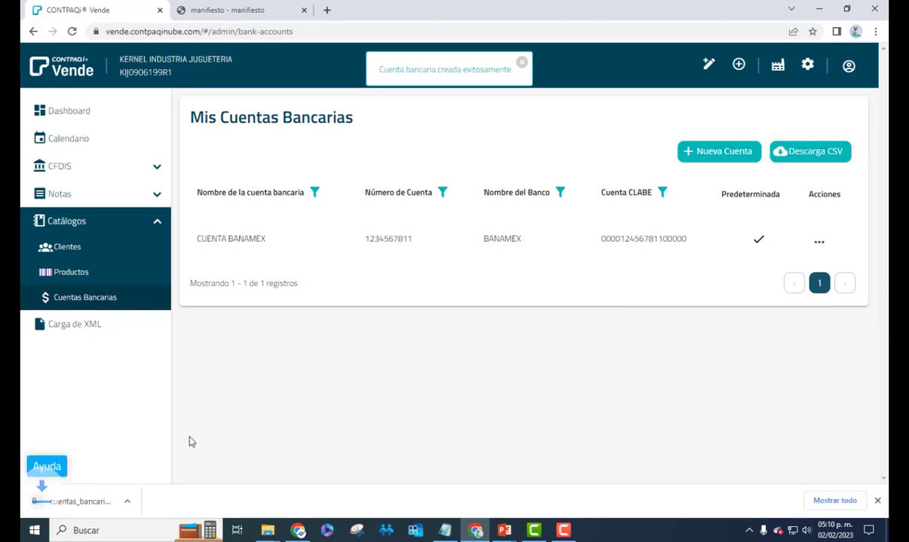
click(148, 501)
click(170, 425)
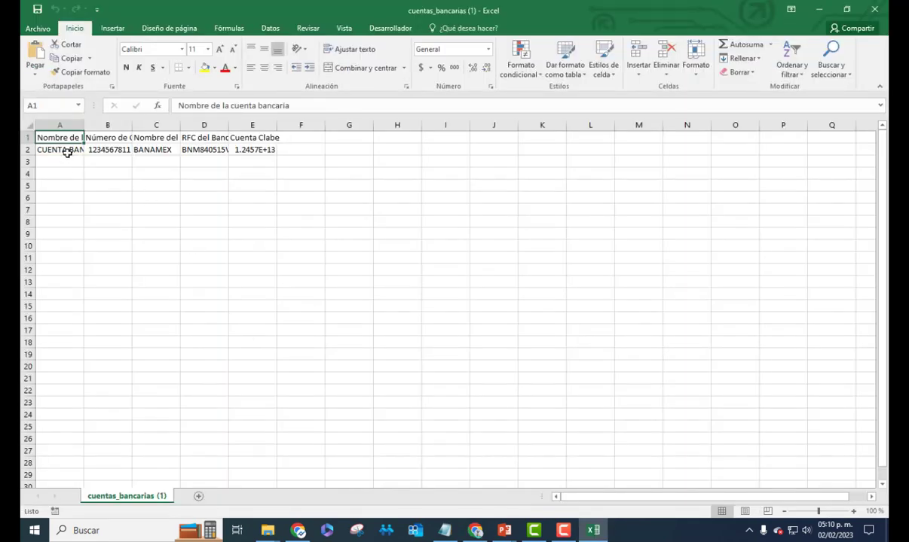
drag(66, 150, 315, 212)
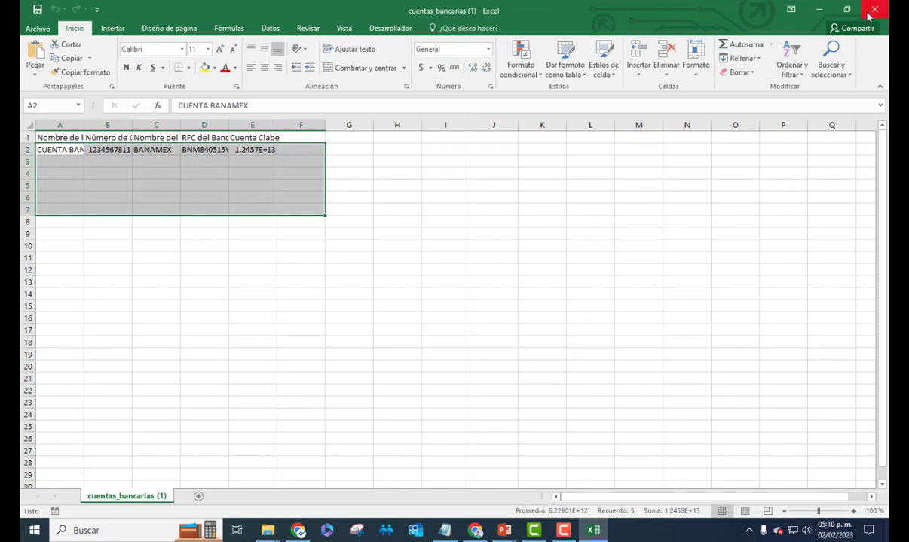
click(872, 11)
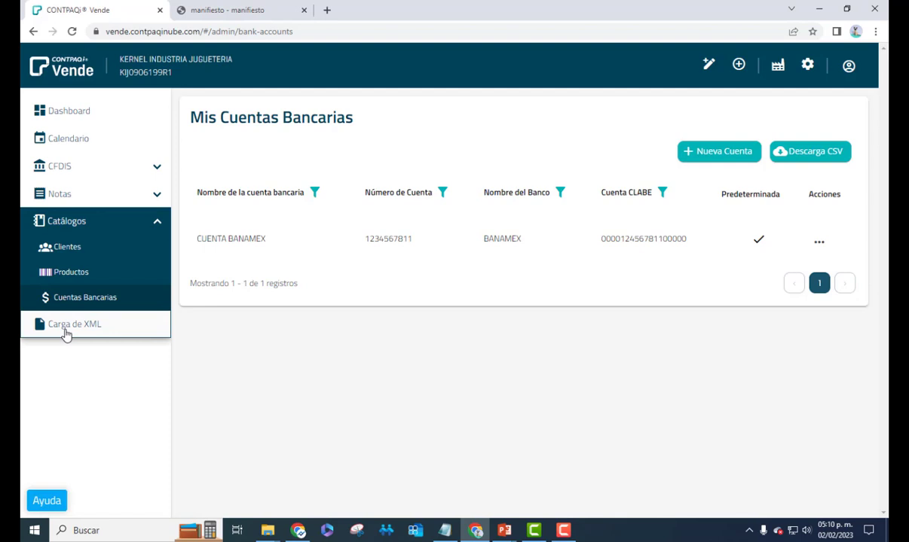
Check the XML upload and CFDIs sections, then open Mi Cuenta from the avatar menu
click(67, 331)
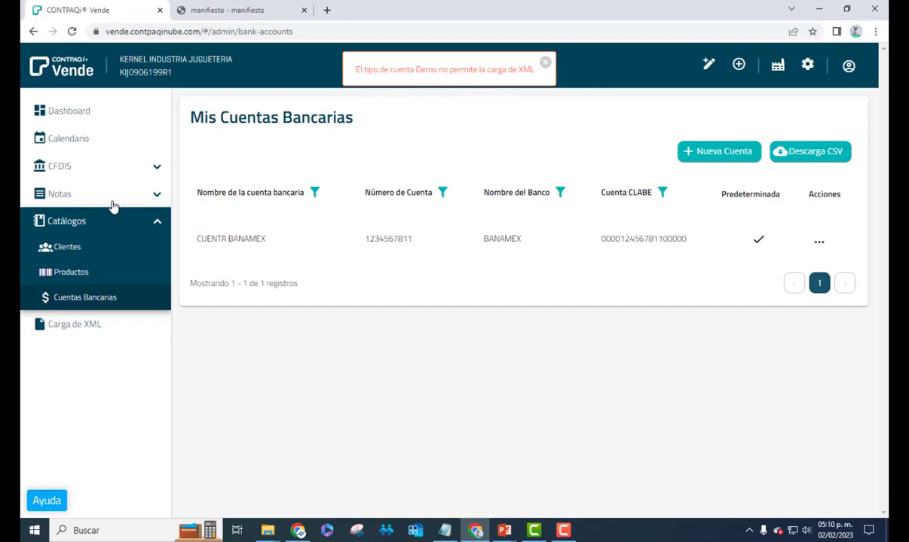
click(152, 166)
click(540, 69)
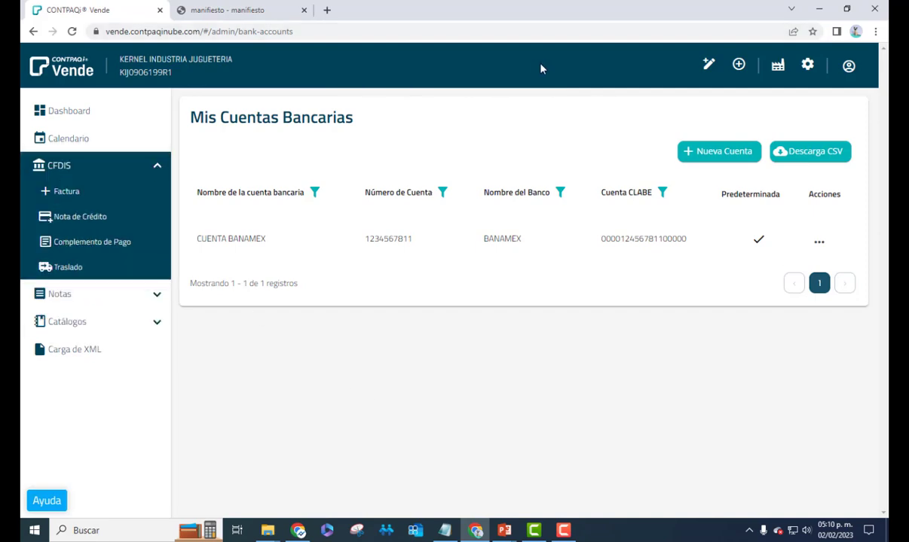
click(848, 67)
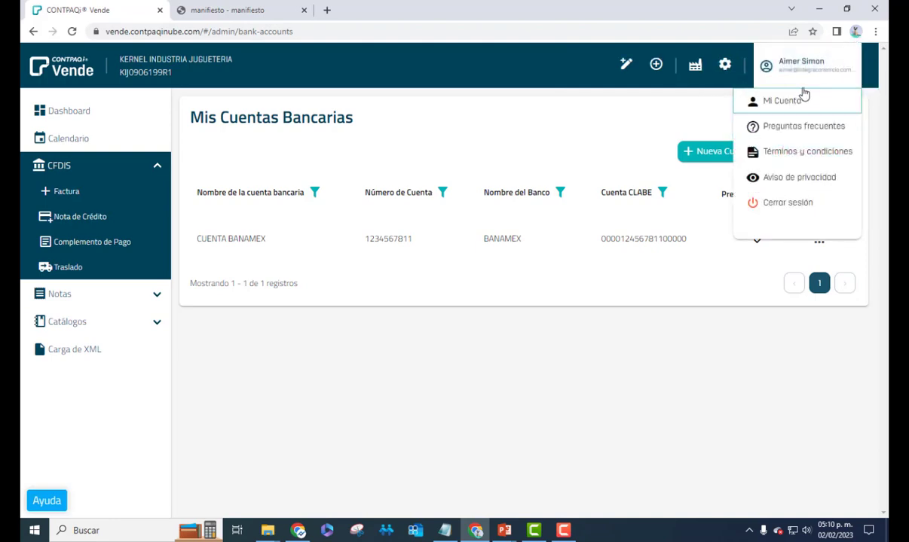
click(753, 101)
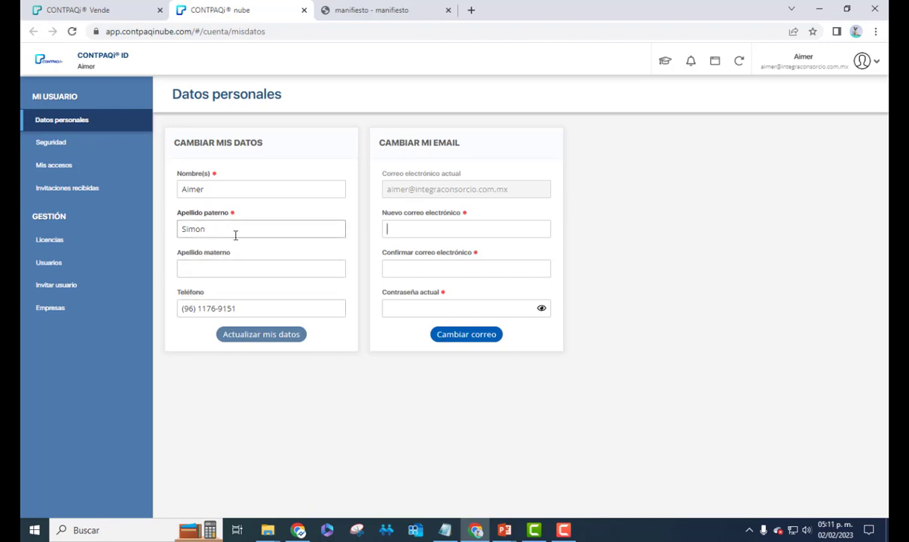
View the Seguridad, Mis accesos, Invitaciones recibidas and Licencias pages in CONTPAQi ID
click(54, 144)
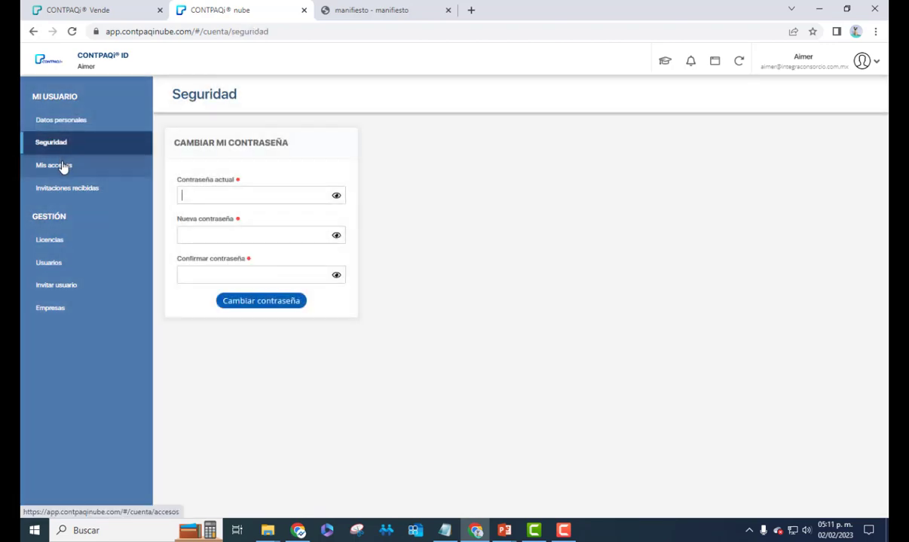
click(227, 192)
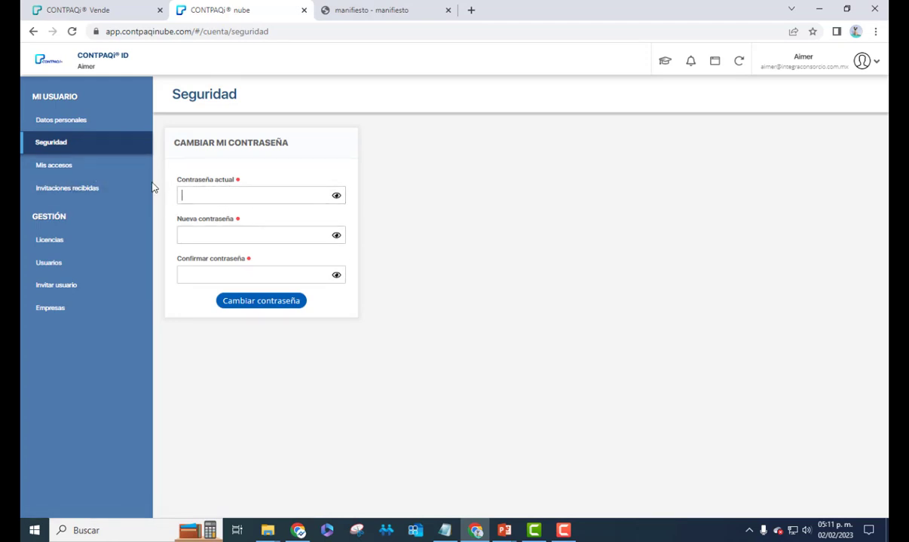
click(71, 170)
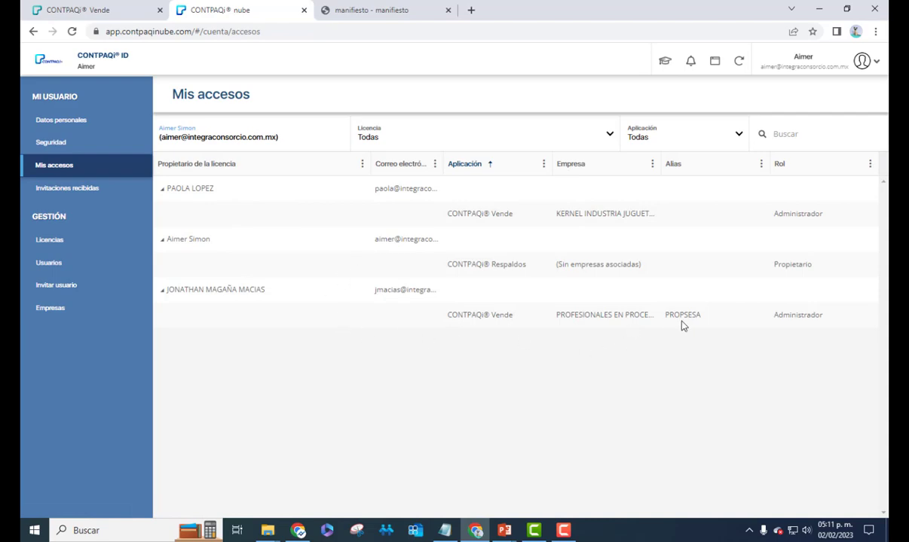
click(66, 195)
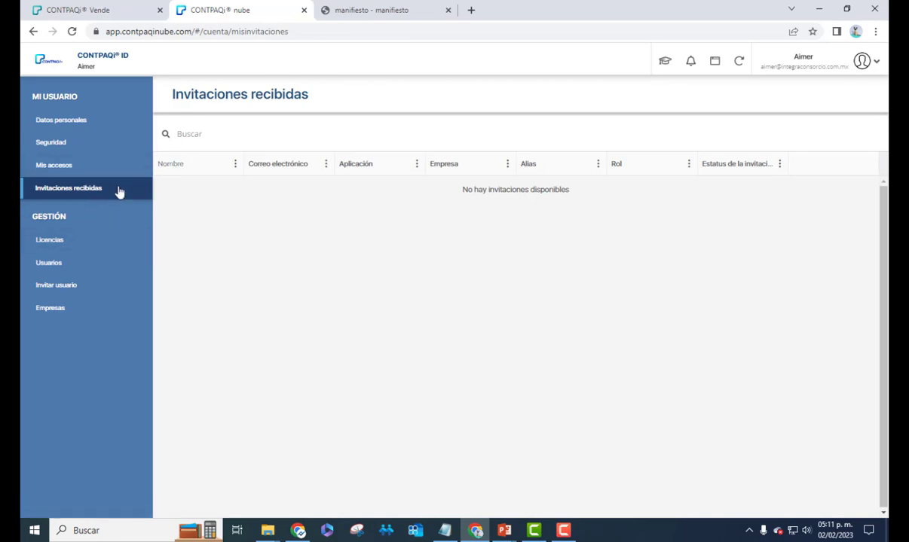
click(59, 240)
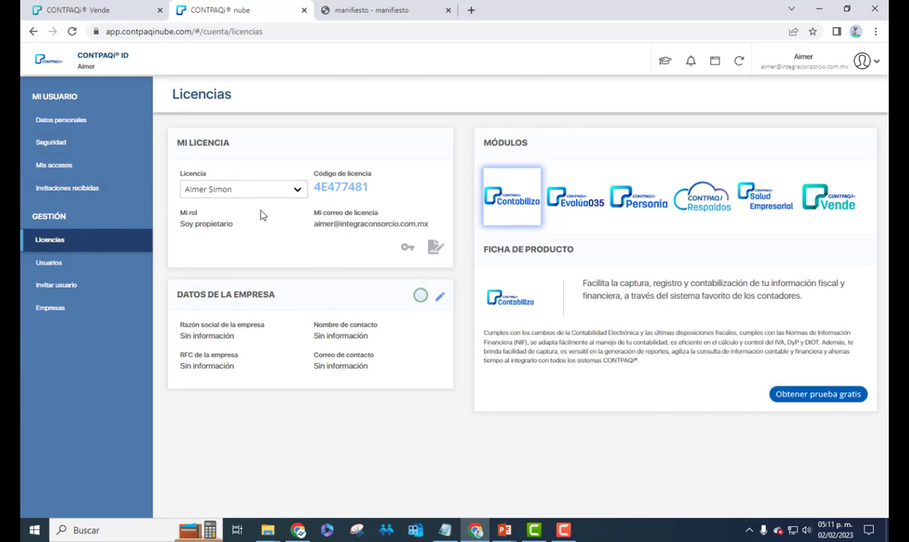
View the Usuarios, Invitar usuario and Empresas pages of the licence
click(65, 263)
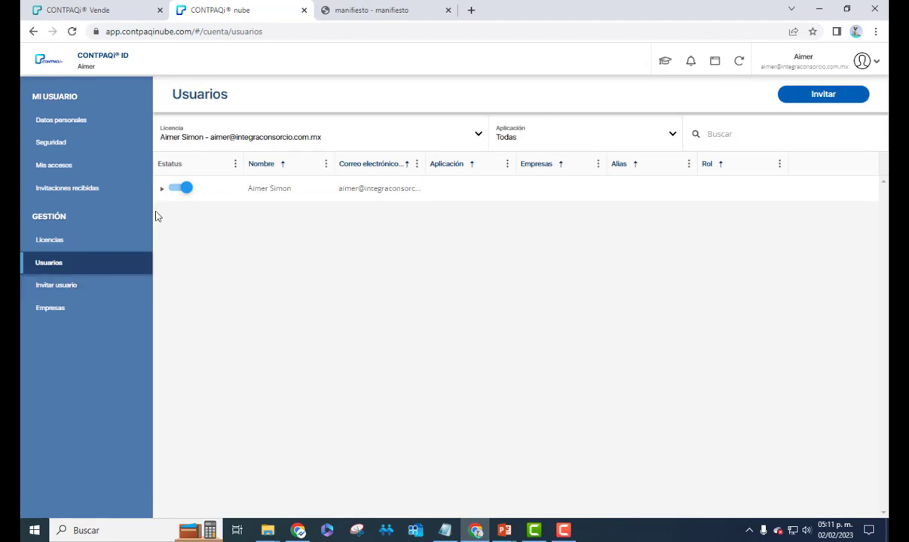
click(75, 286)
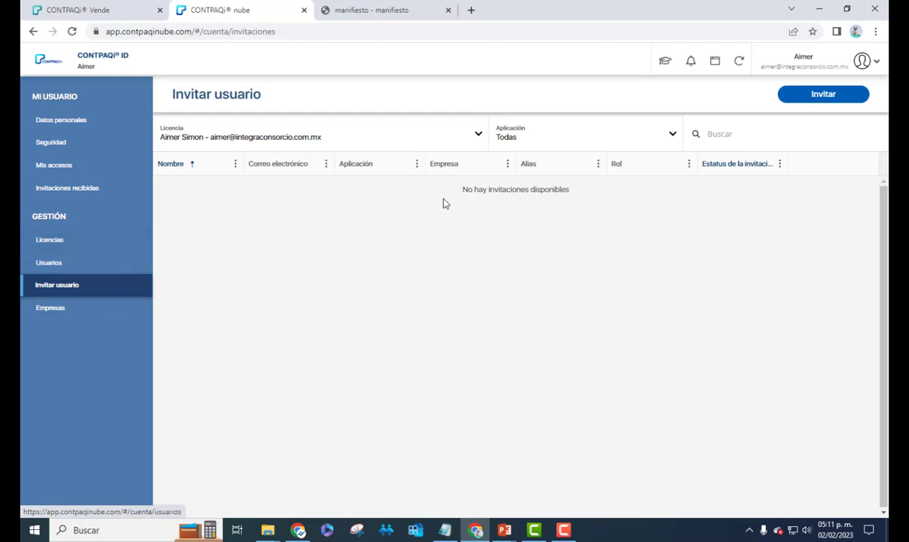
click(70, 309)
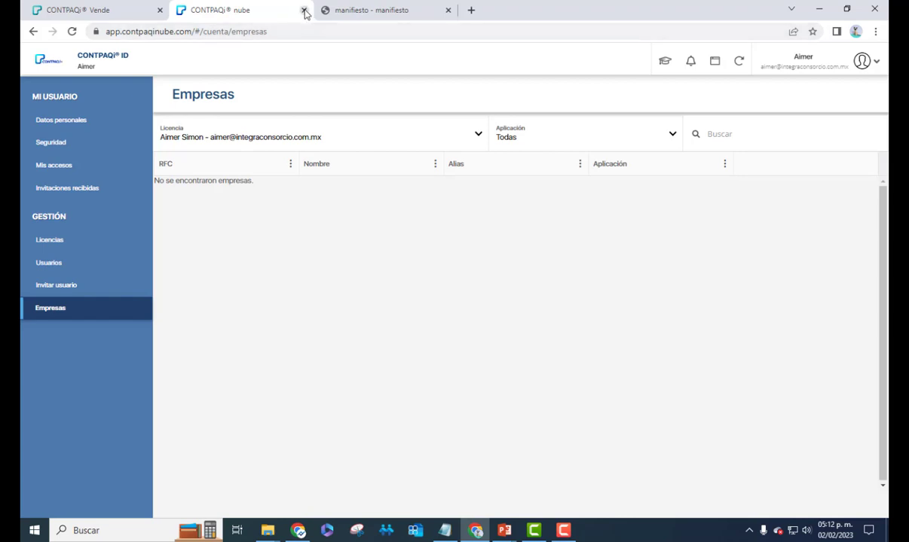
Close the CONTPAQi ID tab, confirm Salir, and return to Vende
click(303, 11)
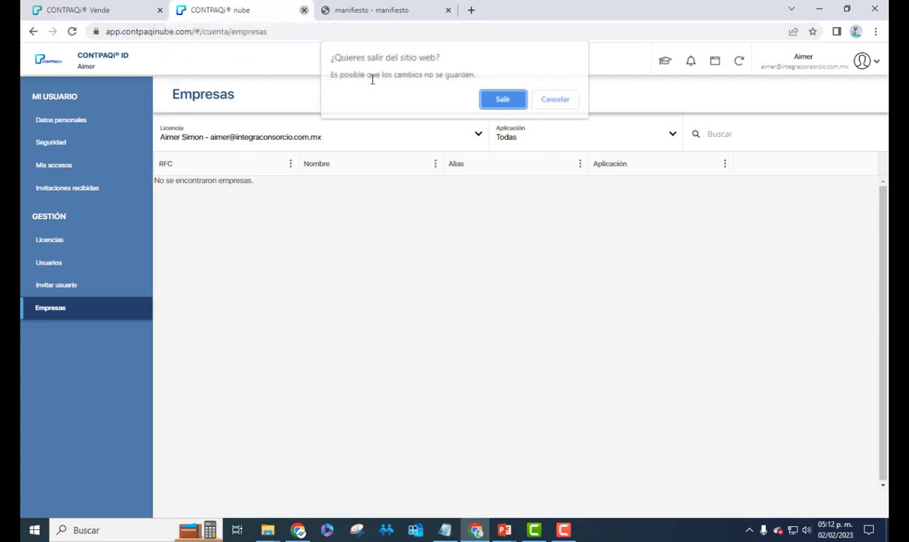
click(503, 100)
click(849, 66)
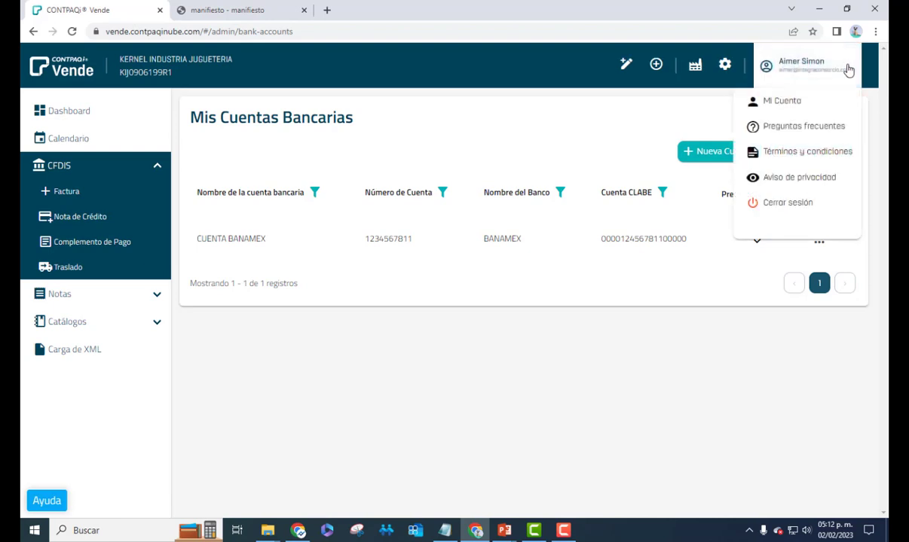
Close the avatar menu and open the Facturas list under CFDIS
click(643, 341)
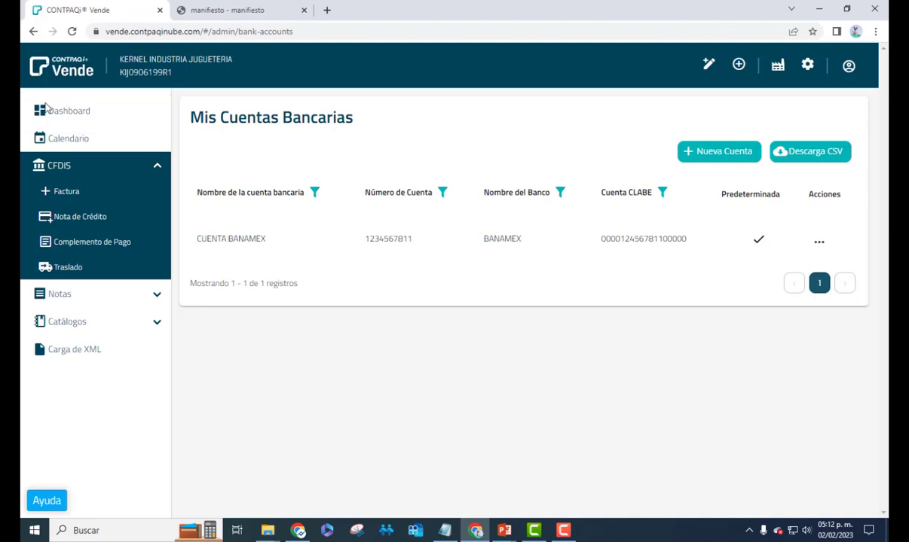
click(76, 194)
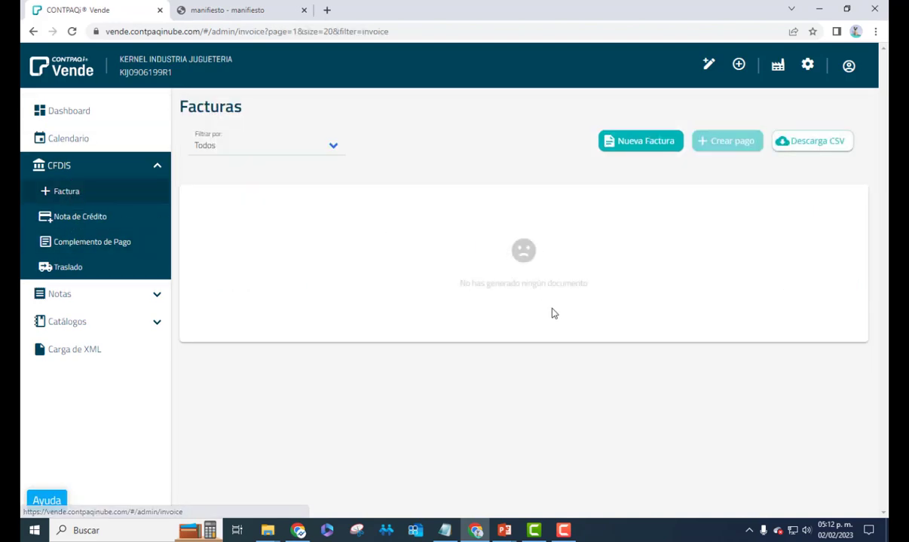
Keep the invoice filter on Todos and start a new Factura, ready for the RFC
click(332, 150)
click(330, 148)
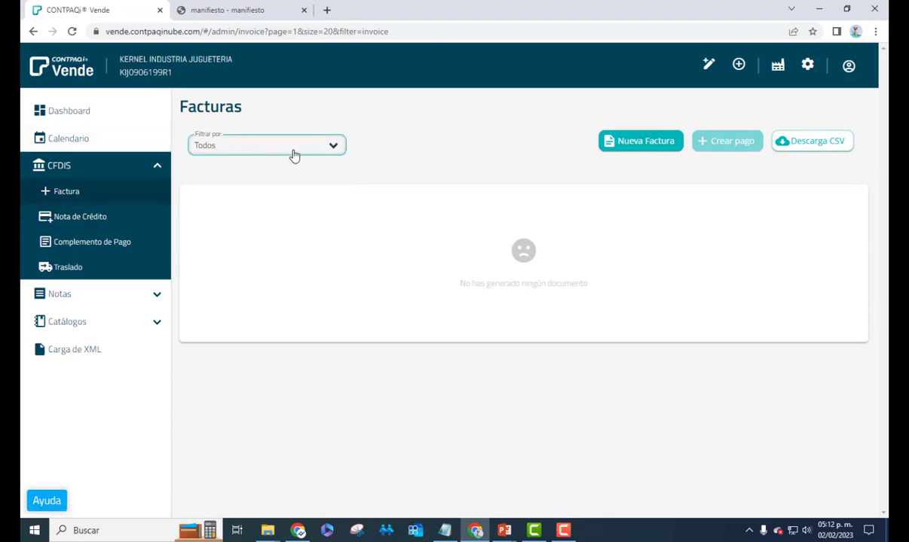
click(337, 147)
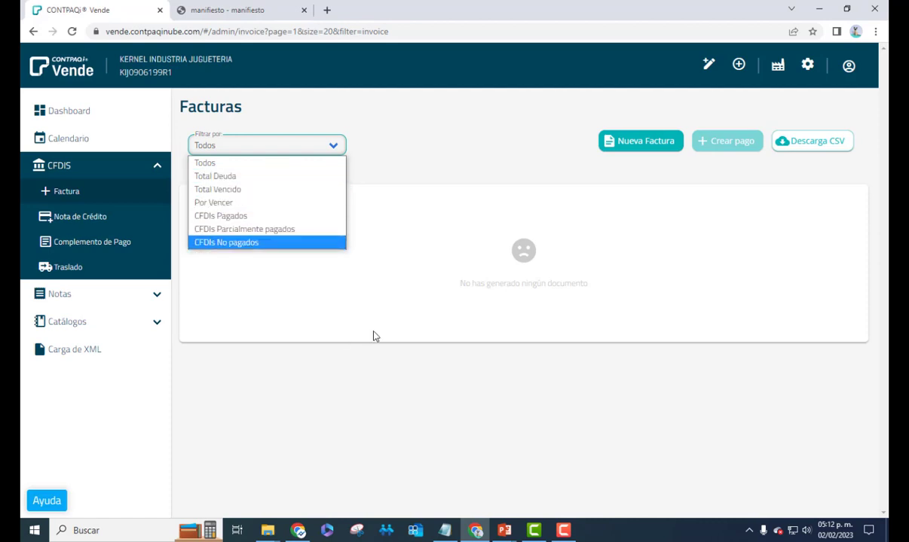
click(343, 388)
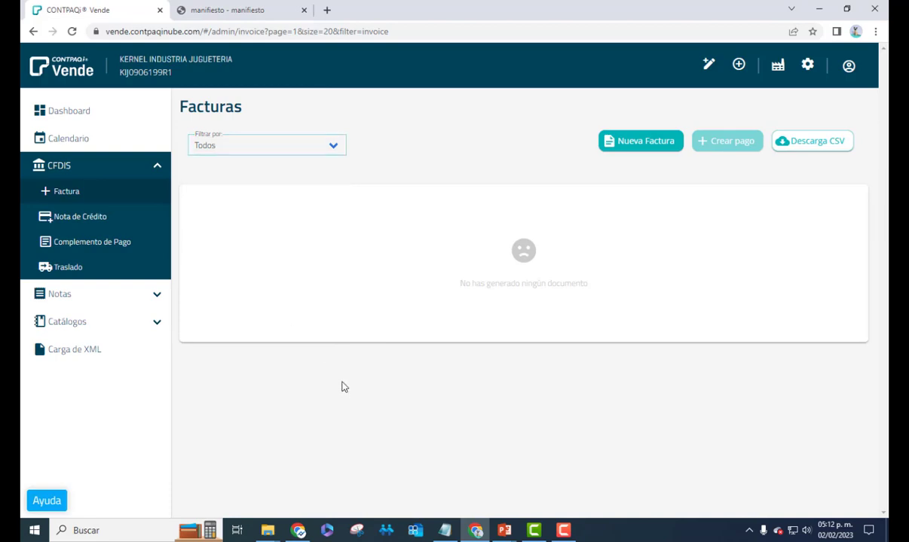
click(630, 143)
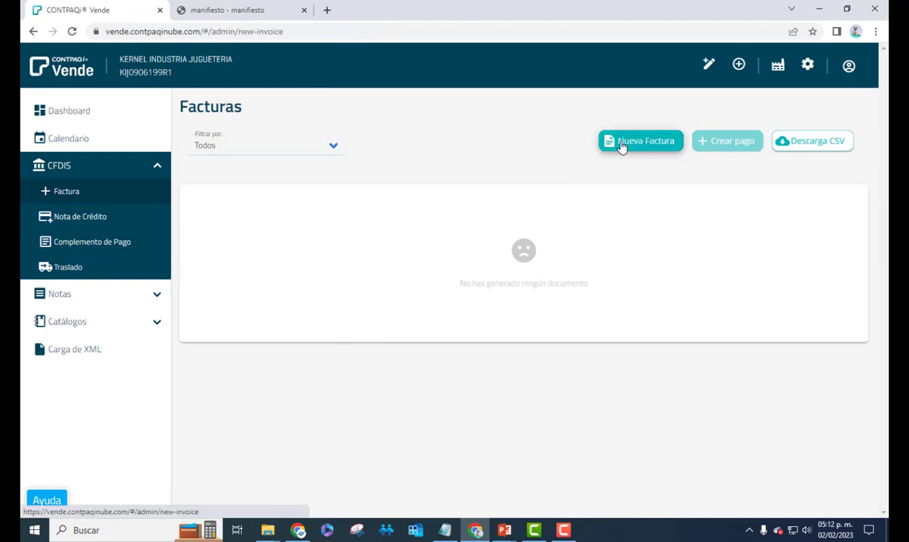
click(253, 157)
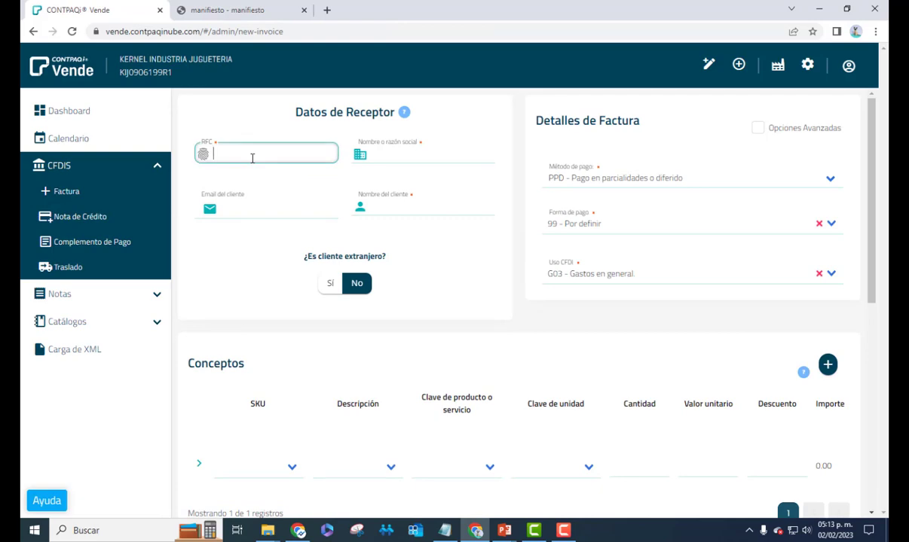
Search RFC XAXX and select PUBLICO EN GENERAL as the recipient, then check its name fields
text(XAXX)
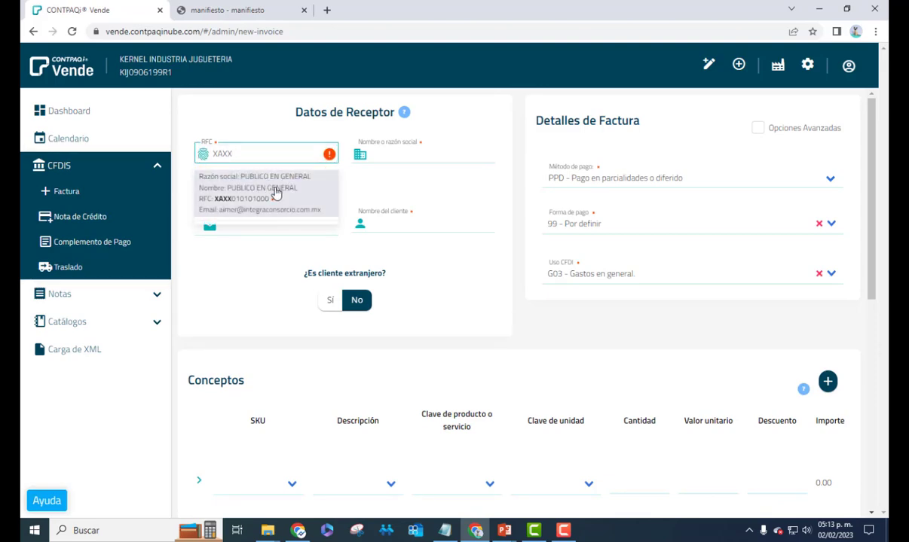
click(276, 193)
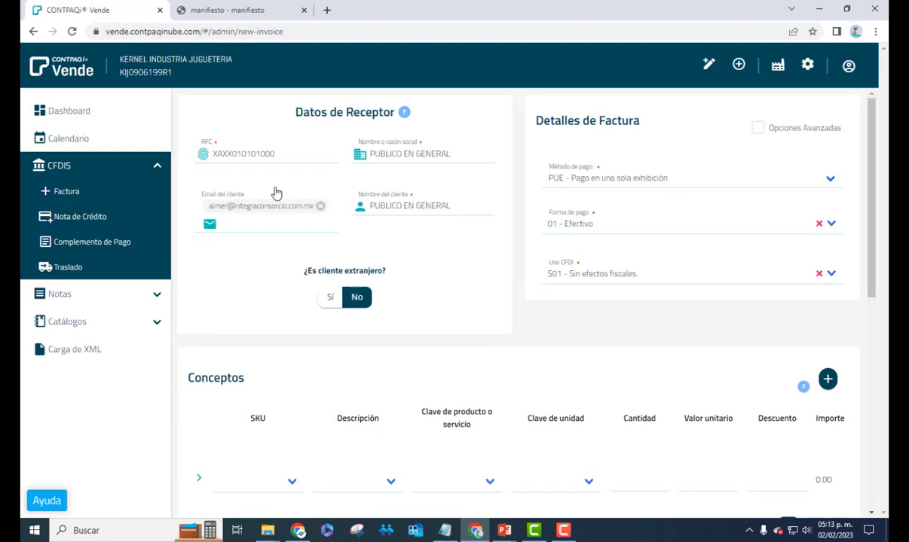
triple_click(449, 153)
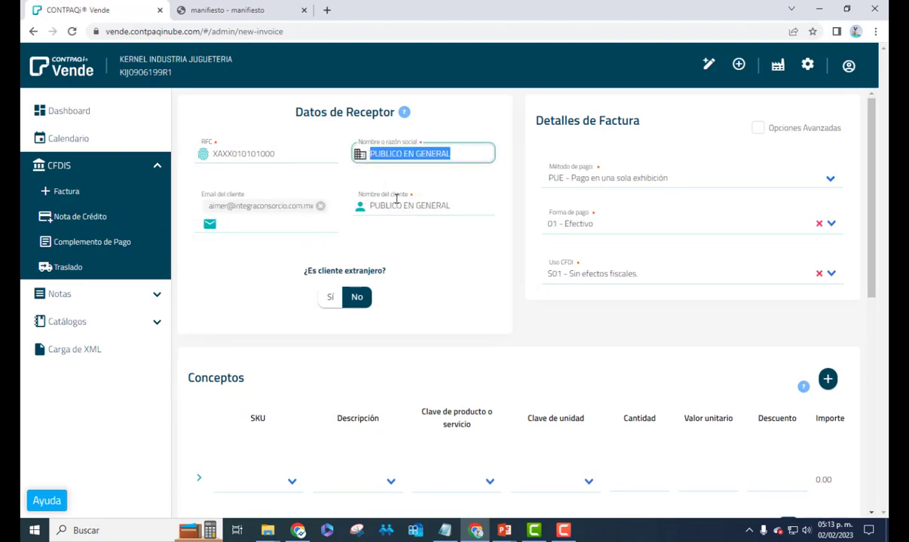
click(417, 204)
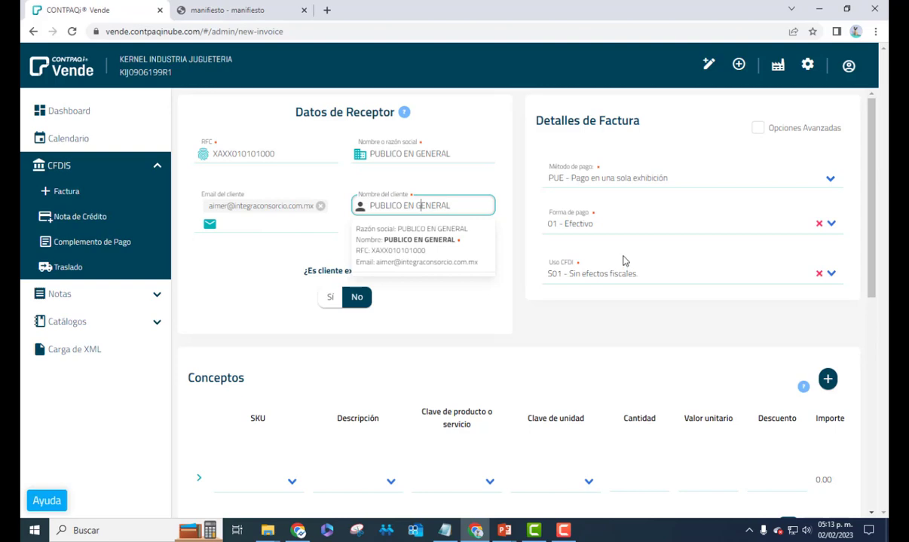
Show Opciones Avanzadas and confirm MXN currency with Serie B, folio 591
click(758, 129)
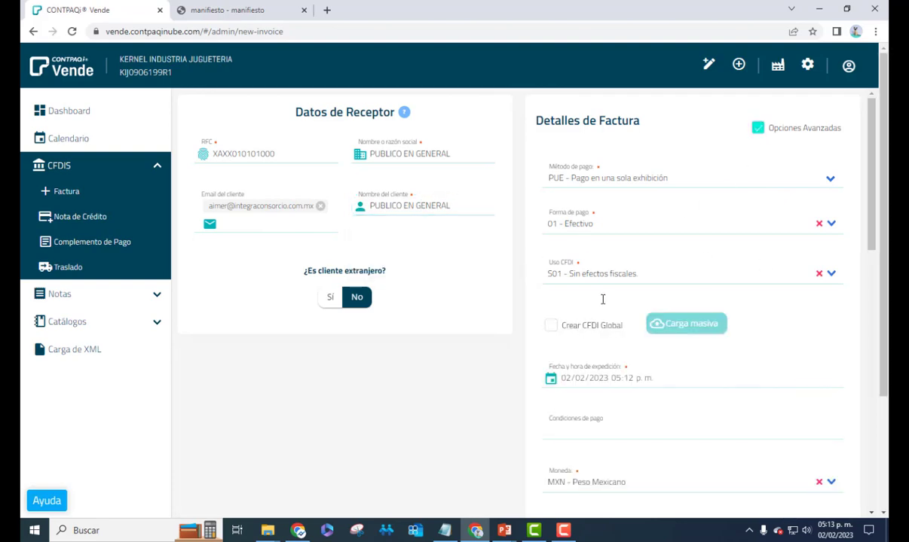
scroll(603, 301, down, 3)
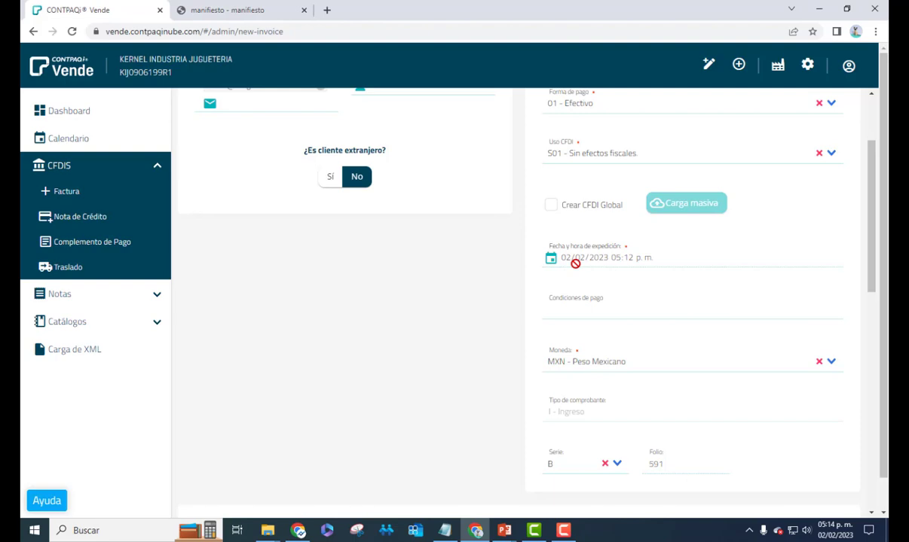
click(831, 361)
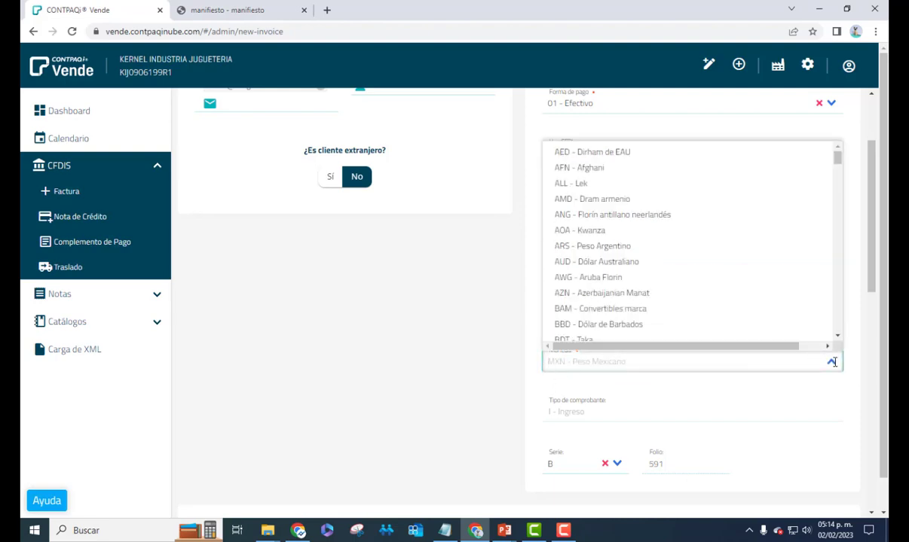
click(832, 362)
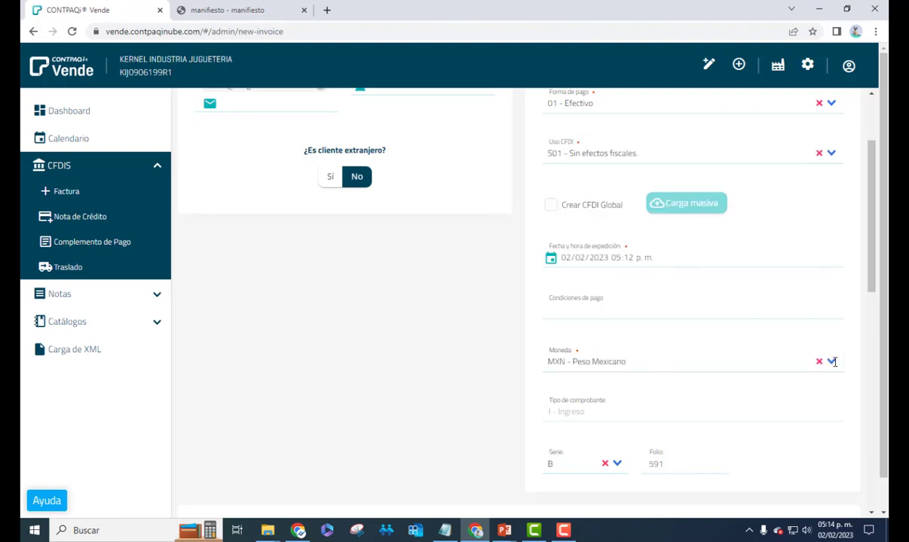
scroll(660, 405, down, 2)
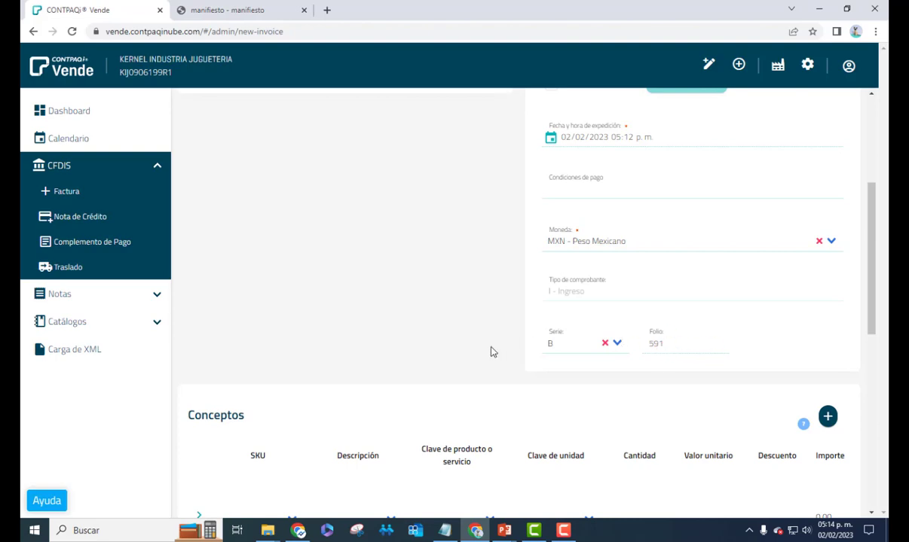
scroll(483, 306, up, 1)
scroll(483, 305, up, 3)
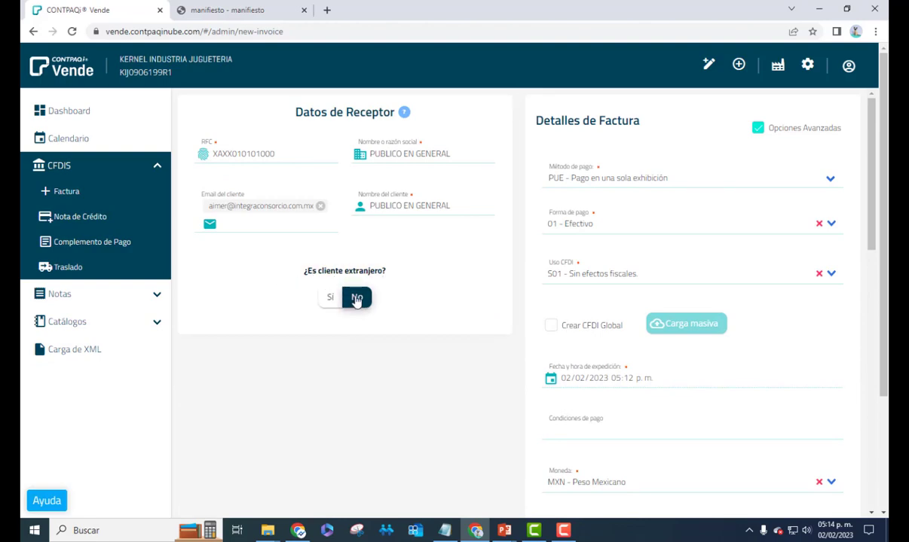
Answer No to ¿Es cliente extranjero? and scroll down to the blank Conceptos line
click(331, 301)
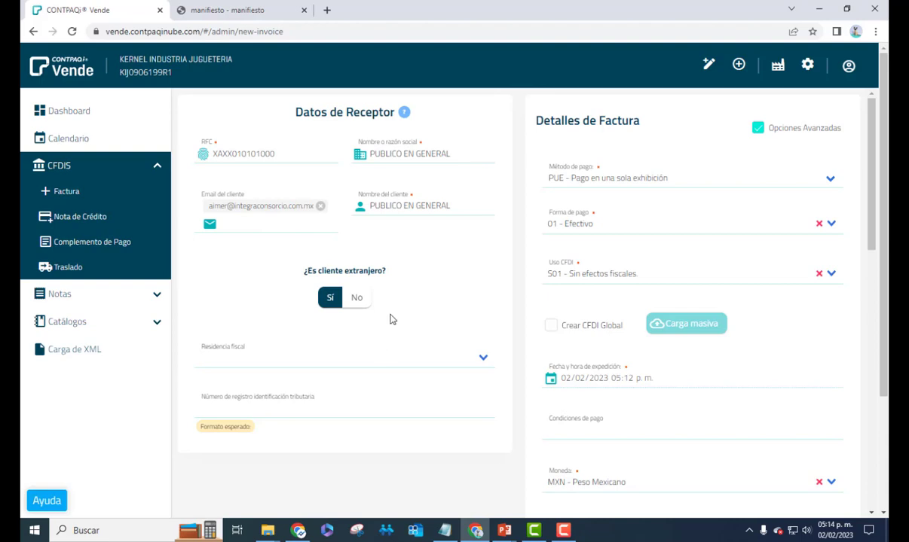
click(363, 301)
scroll(475, 346, down, 3)
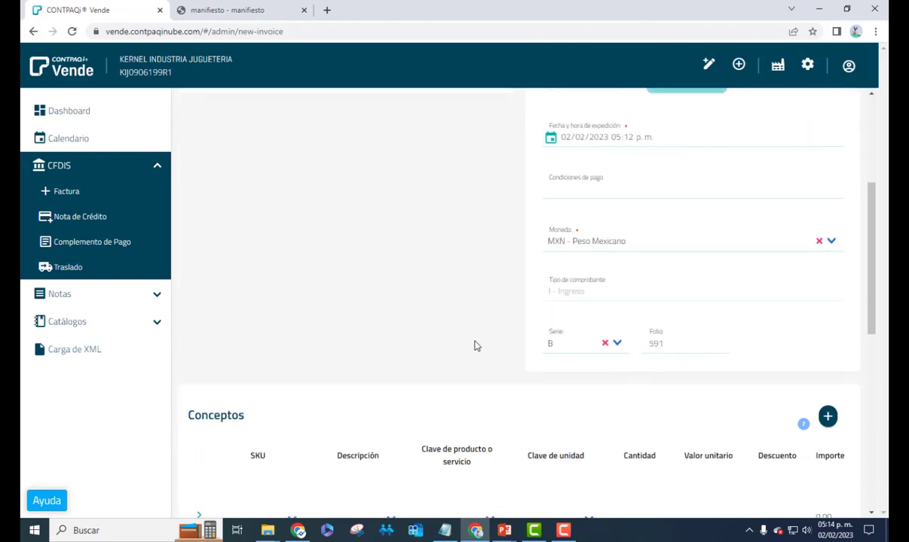
scroll(475, 346, up, 3)
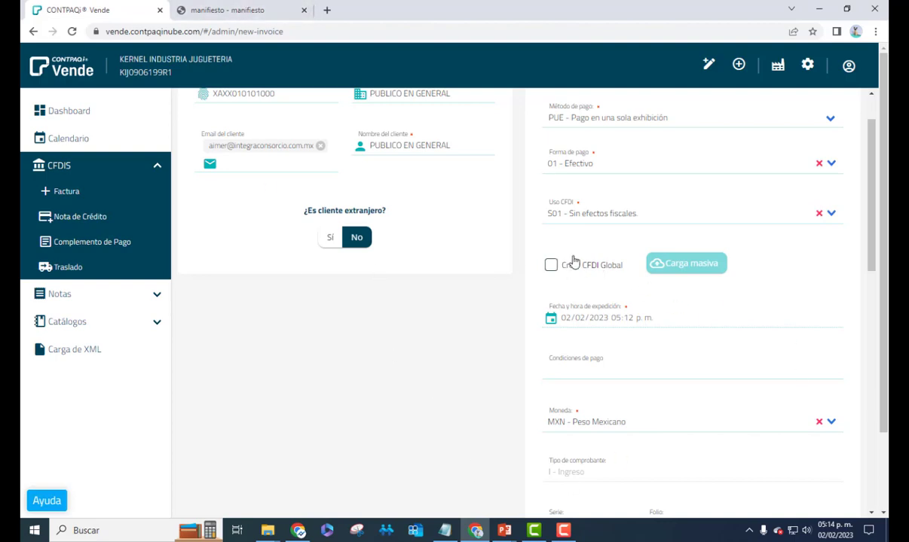
scroll(520, 309, down, 3)
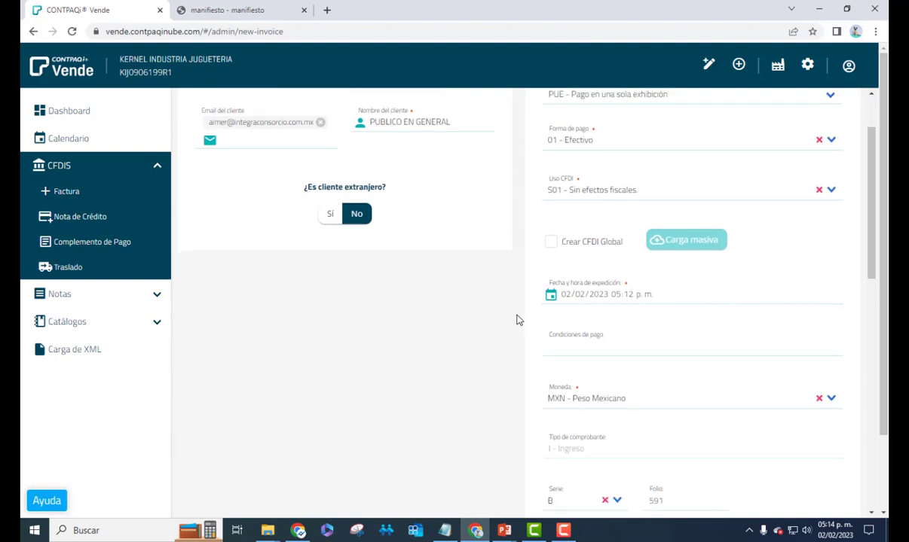
scroll(422, 315, down, 3)
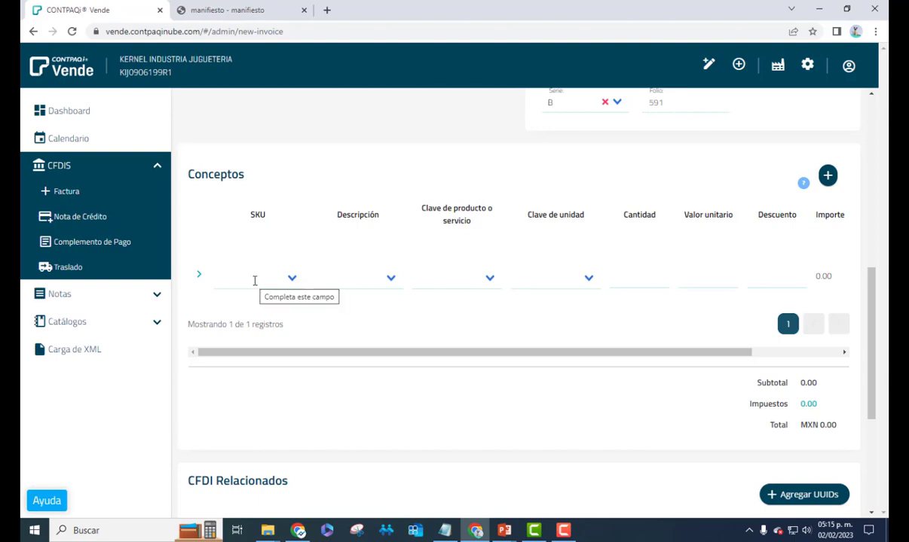
Fill the concept line with SKU Serv02 and description Capacitacion
click(255, 280)
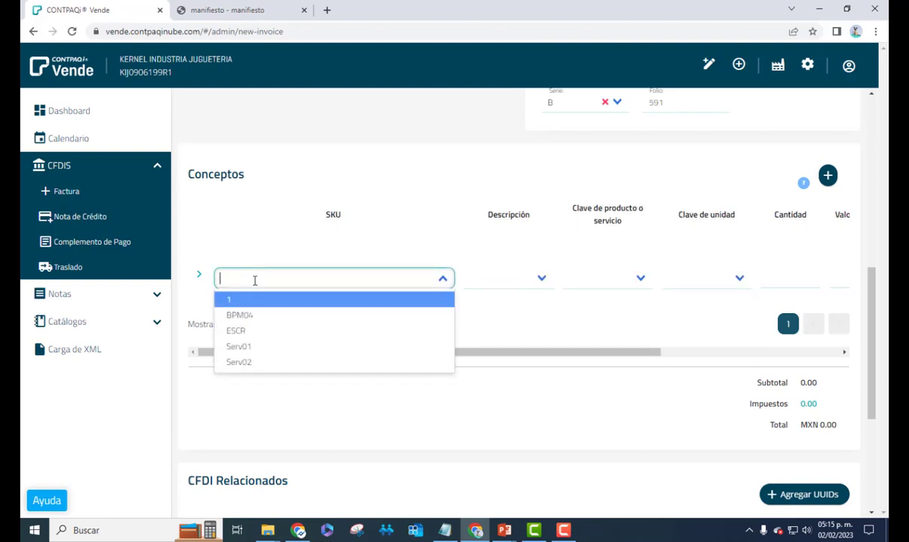
click(247, 365)
click(354, 283)
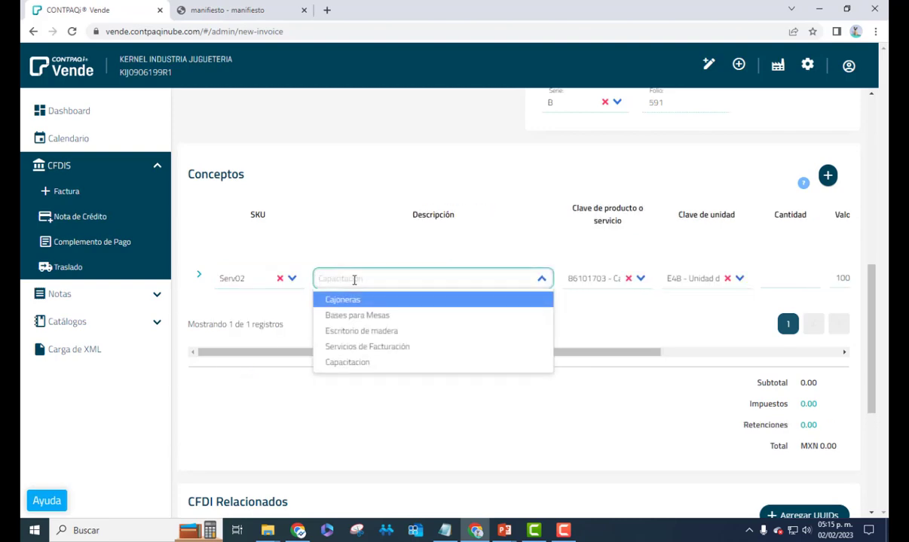
click(482, 365)
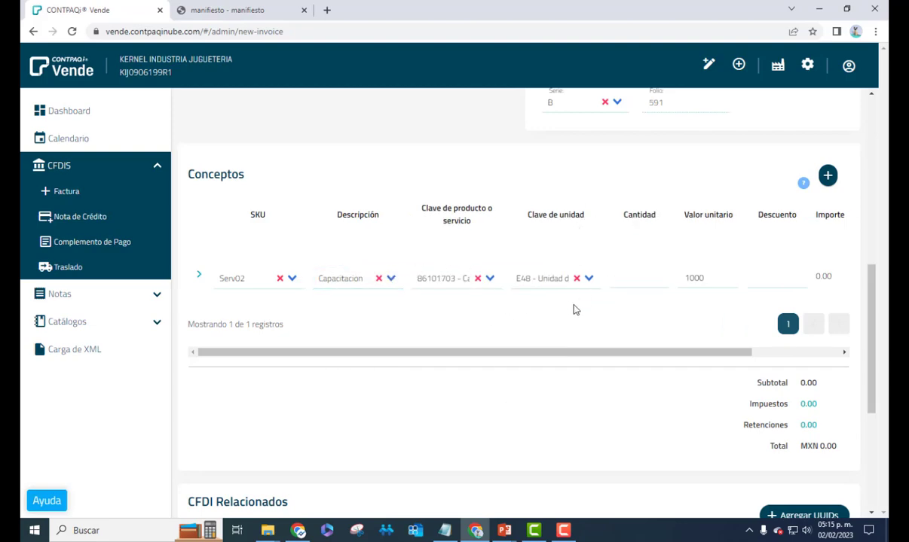
Give the Capacitacion line quantity 1 and unit price 2000 instead of 1000
click(655, 283)
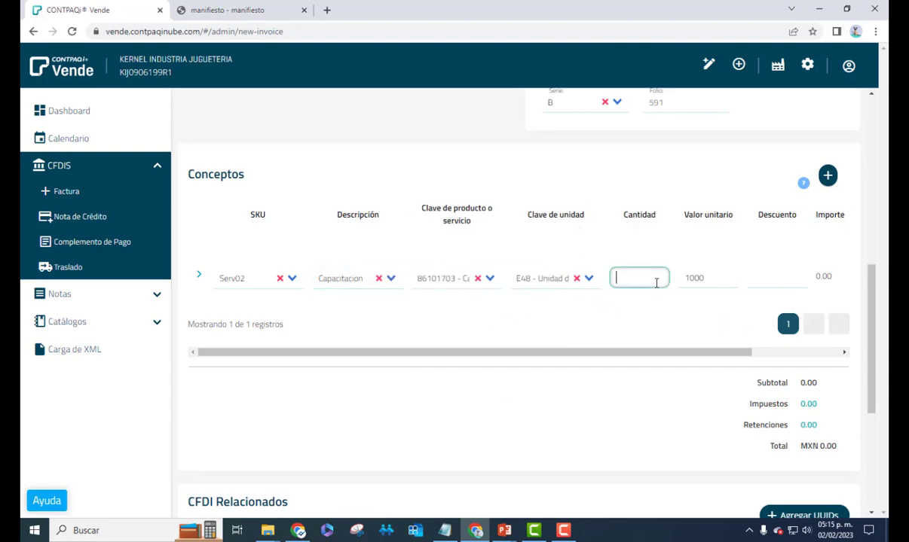
text(1)
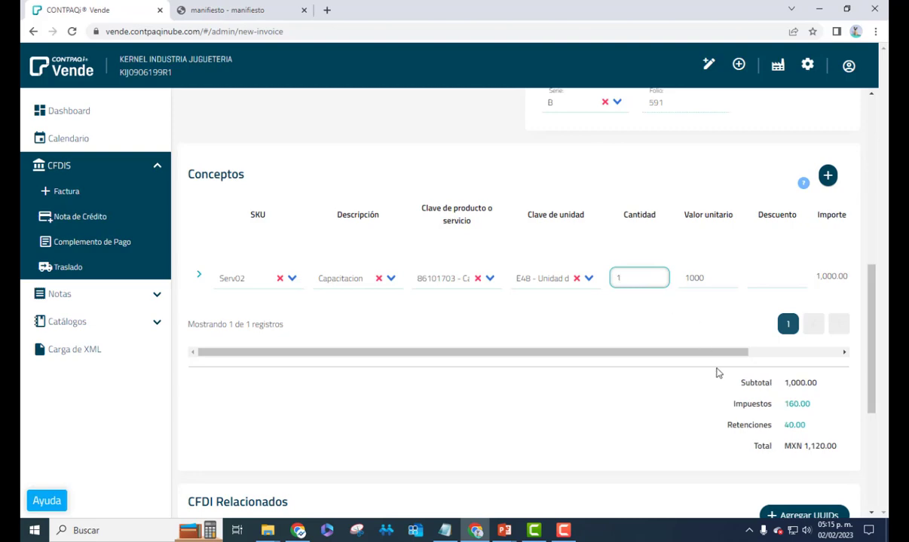
drag(713, 358, 784, 356)
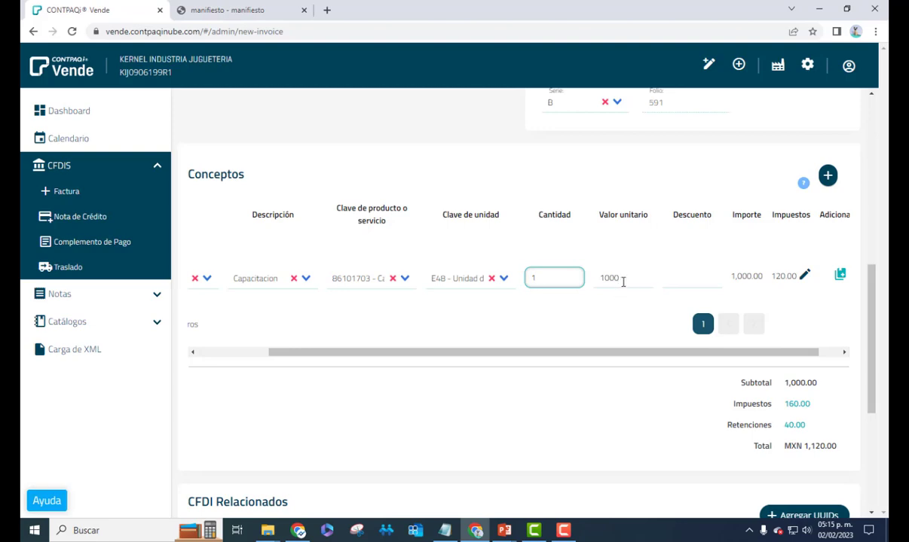
click(623, 282)
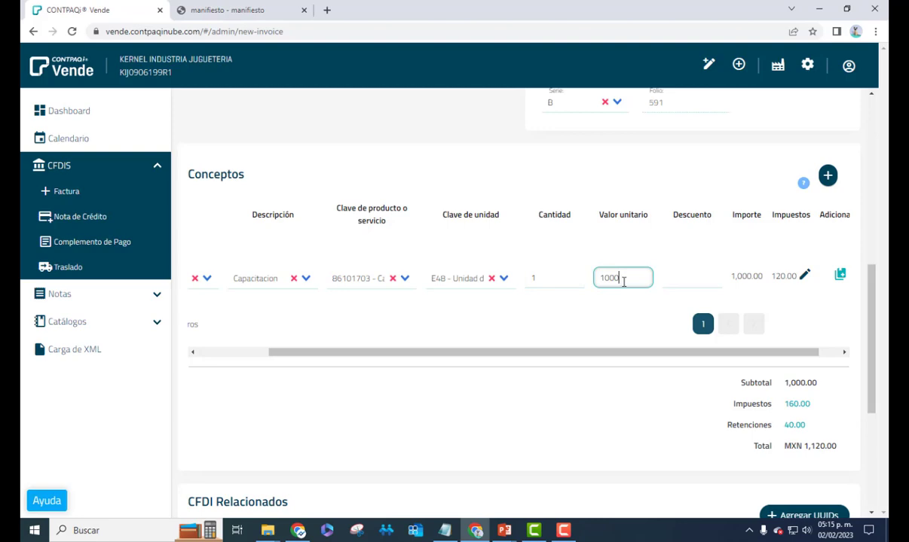
key(BackSpace)
key(BackSpace)
key(BackSpace)
key(BackSpace)
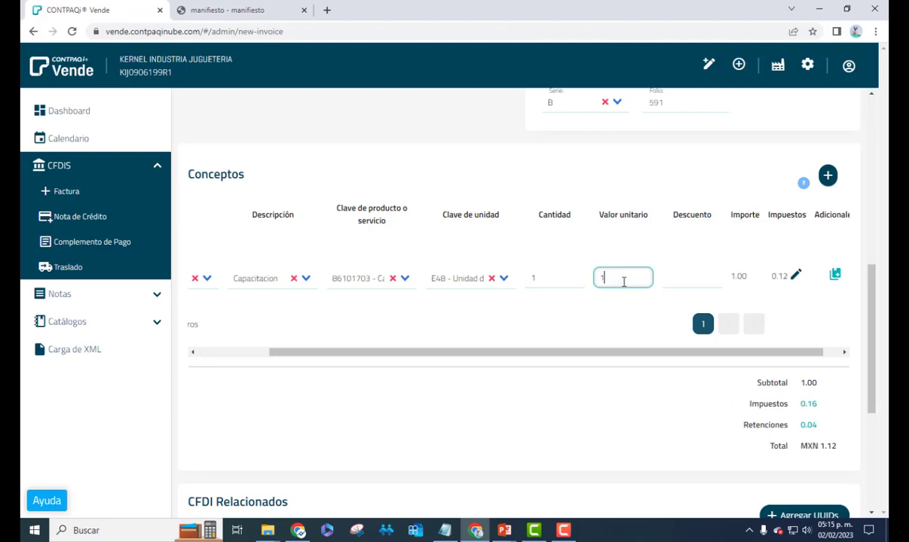
text(2000)
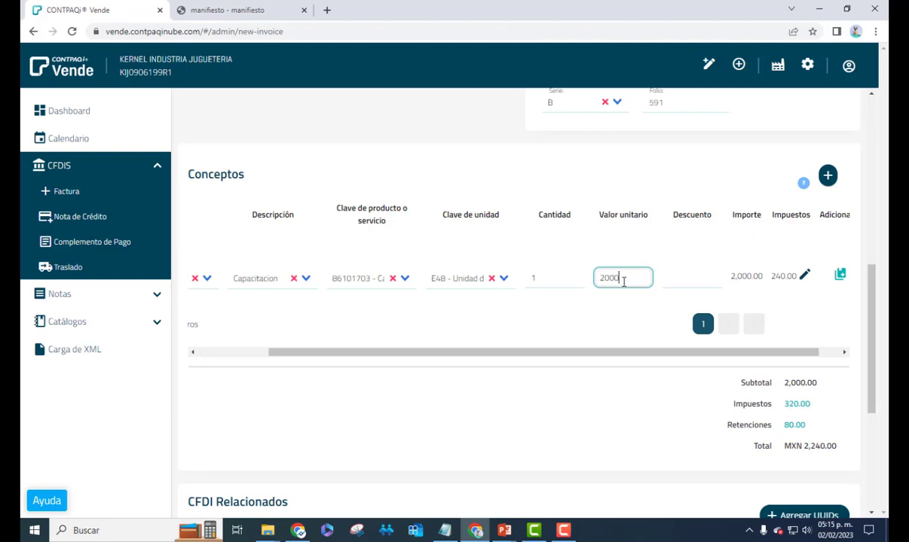
key(Tab)
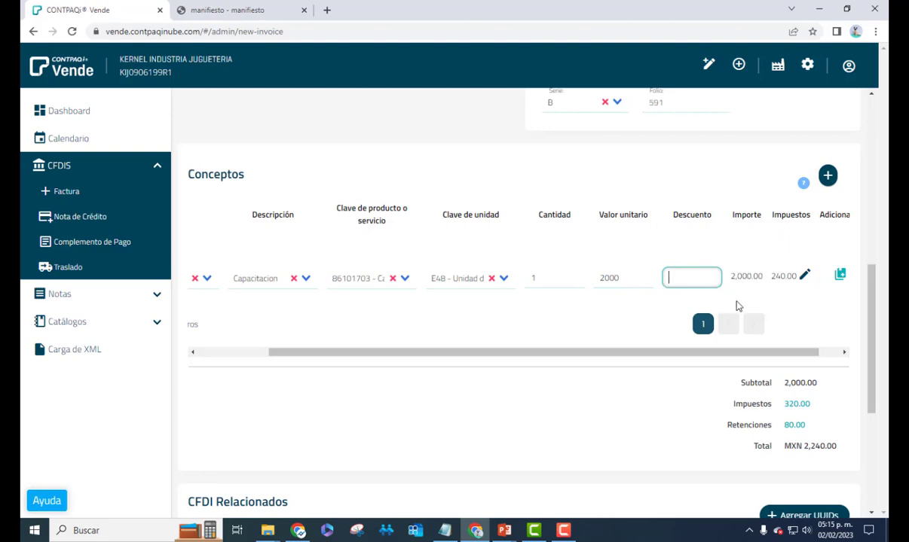
drag(806, 354, 831, 355)
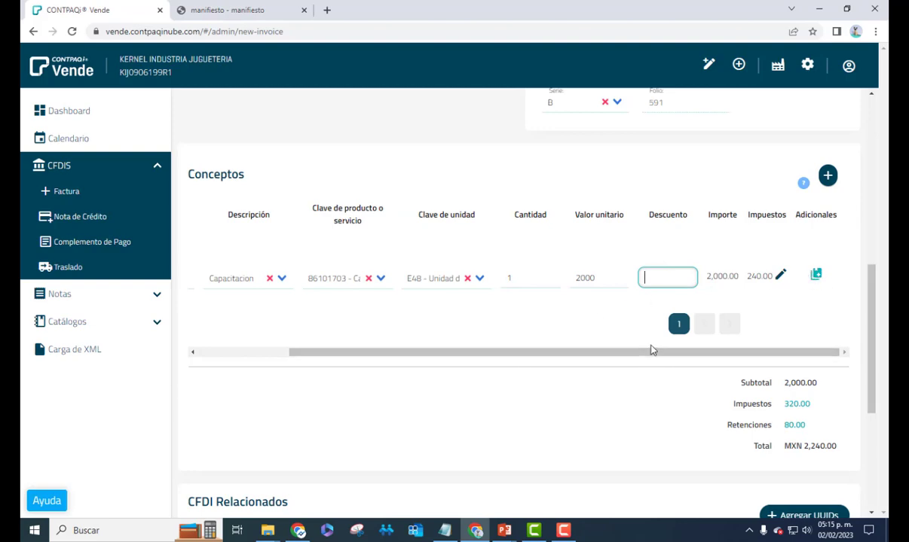
drag(637, 352, 587, 367)
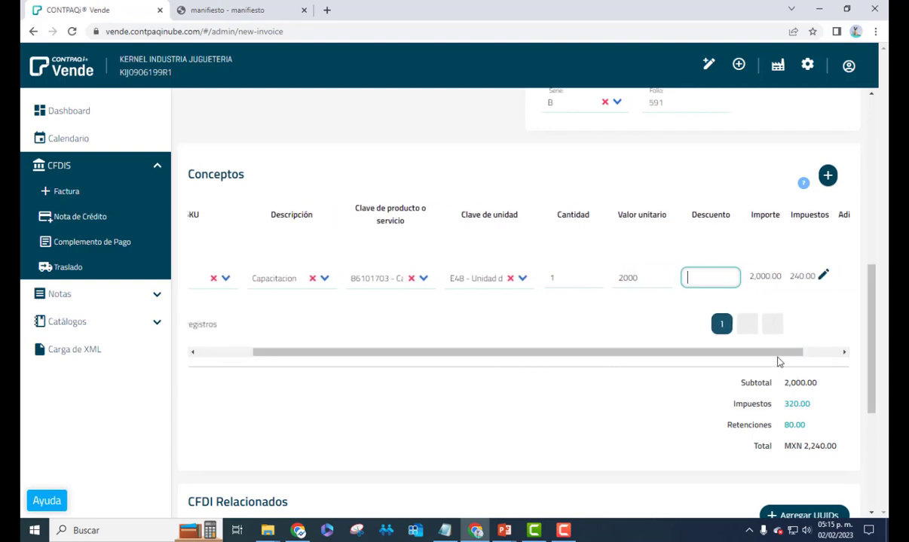
Expand the Capacitacion line's tax details and point out the IVA retention row
click(824, 277)
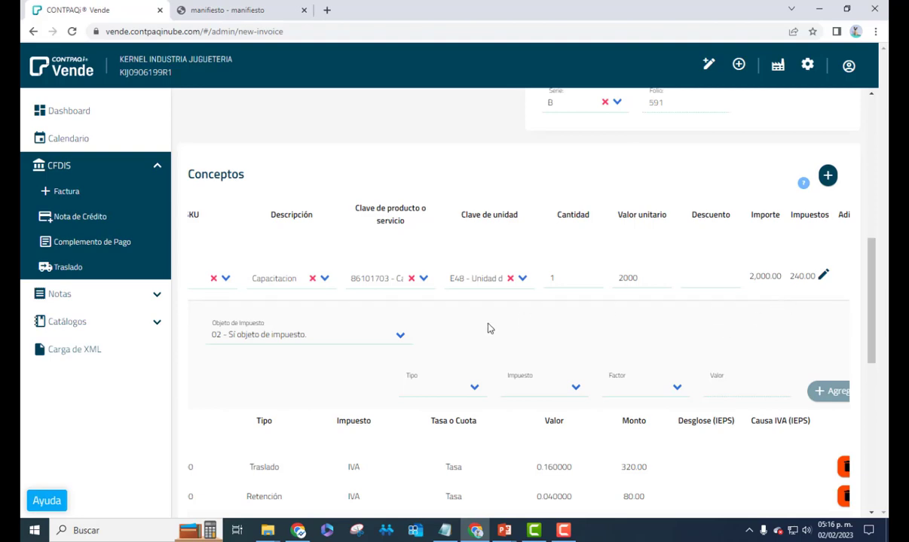
scroll(483, 345, down, 2)
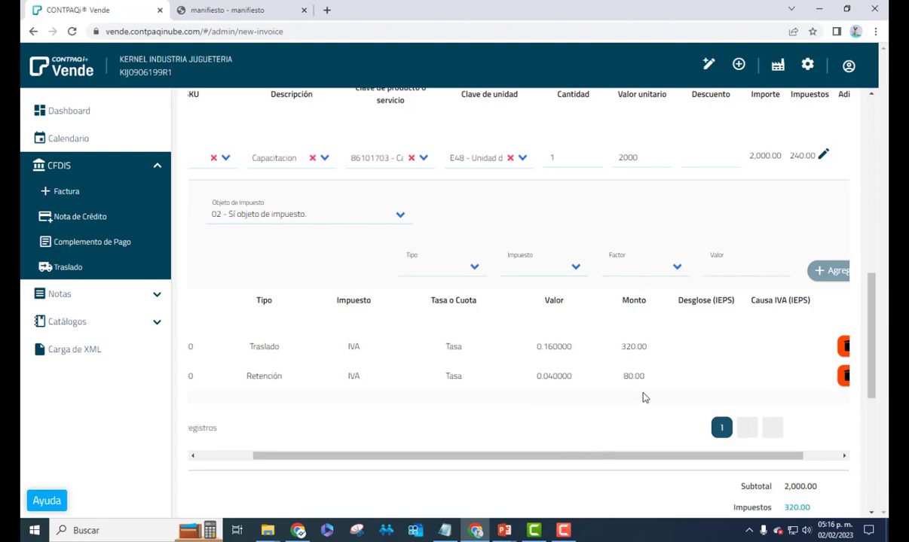
drag(637, 376, 229, 368)
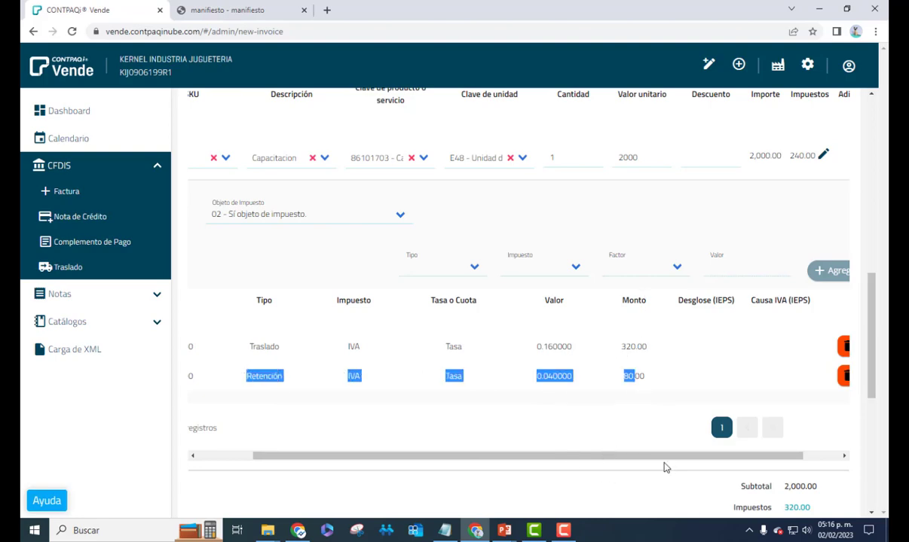
scroll(665, 463, right, 2)
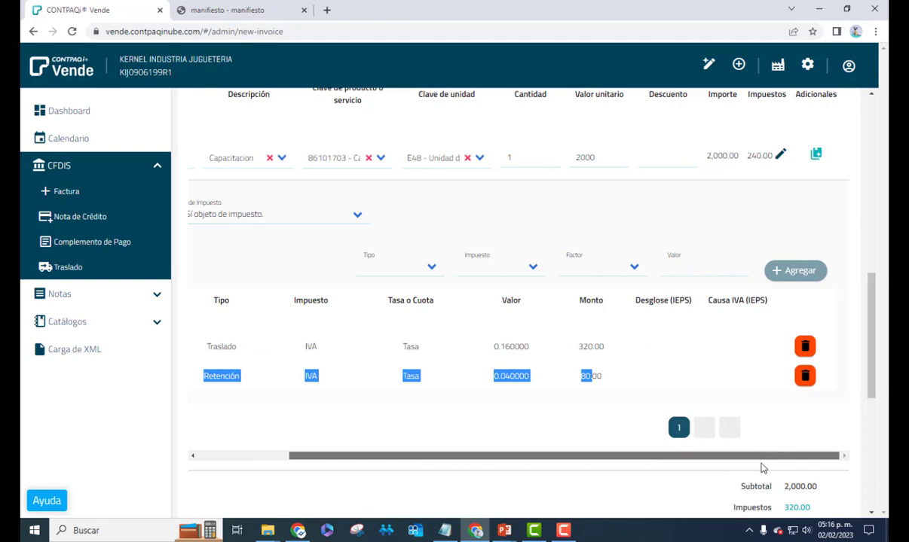
drag(761, 456, 324, 452)
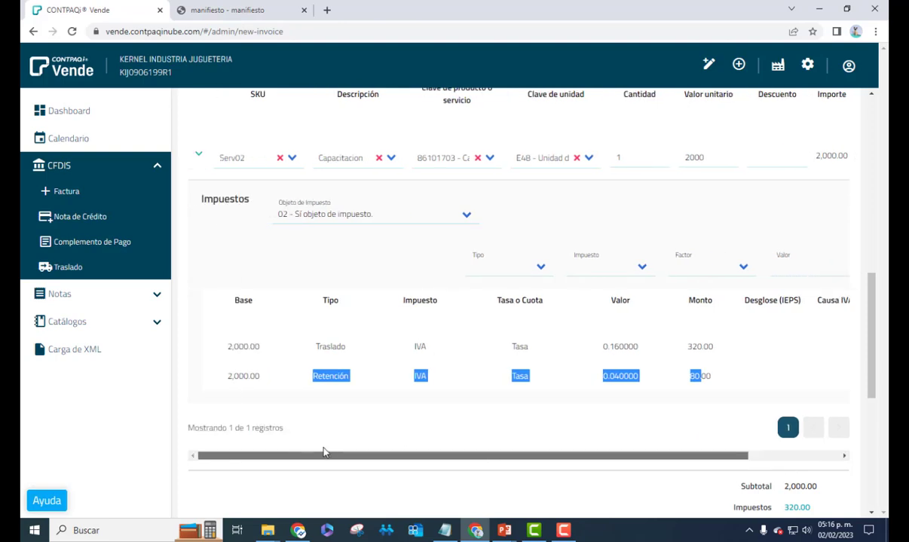
scroll(637, 448, right, 1)
scroll(763, 359, up, 3)
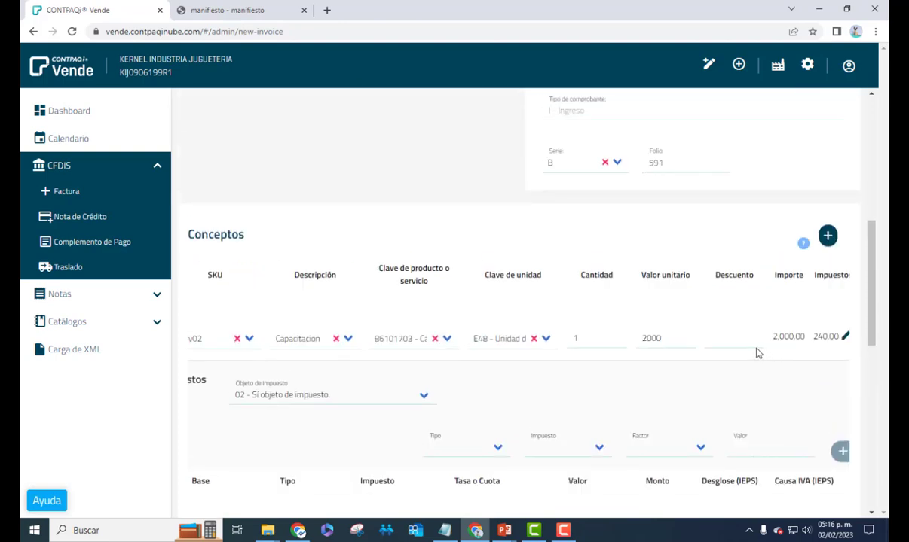
scroll(723, 348, down, 4)
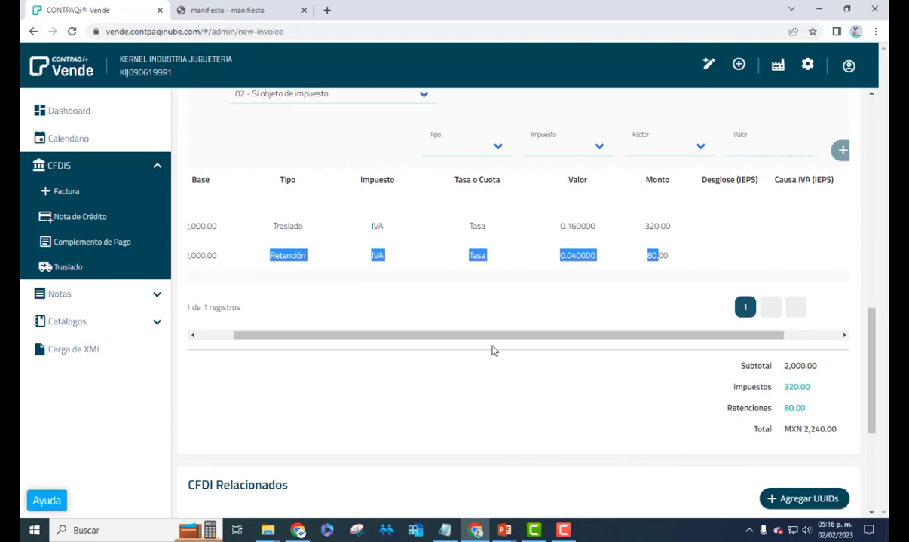
Check the 240.00 net taxes and MXN 2,240.00 total, then collapse the tax details
drag(531, 335, 431, 324)
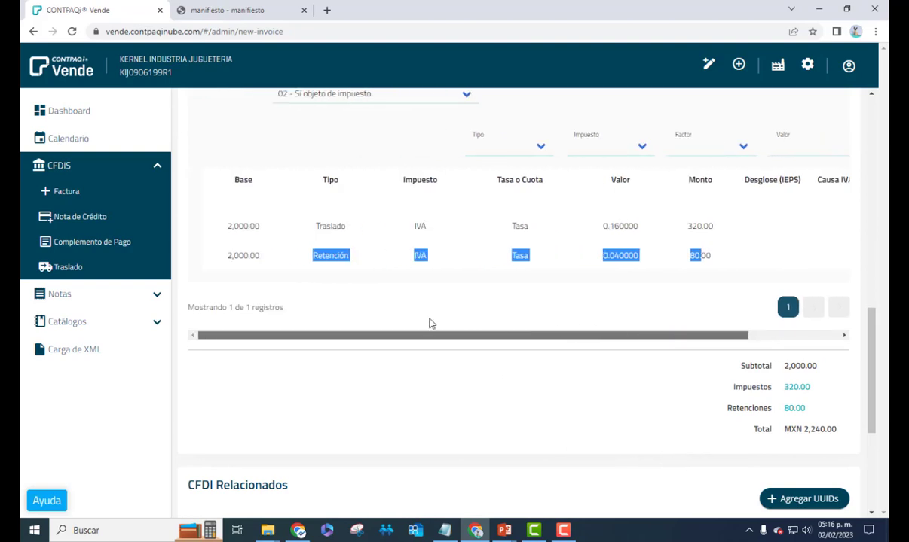
scroll(446, 320, up, 2)
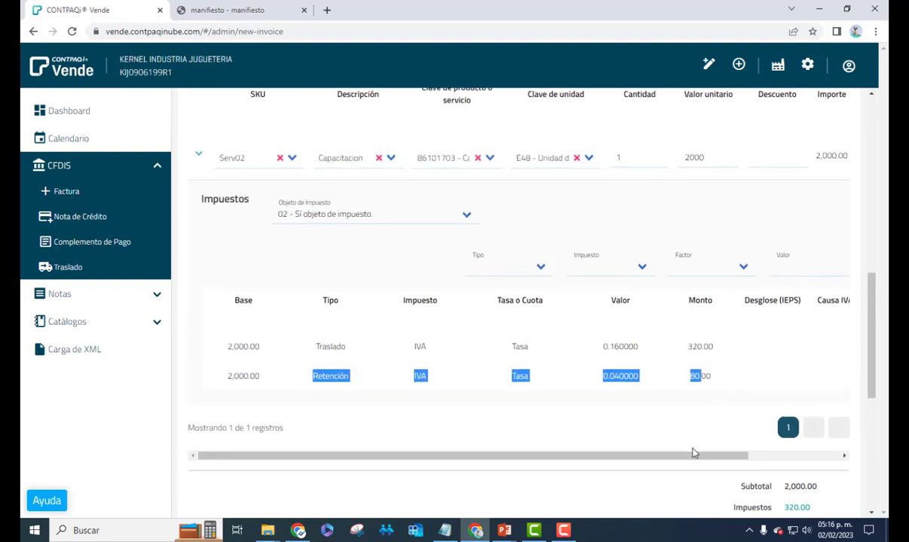
drag(694, 453, 743, 453)
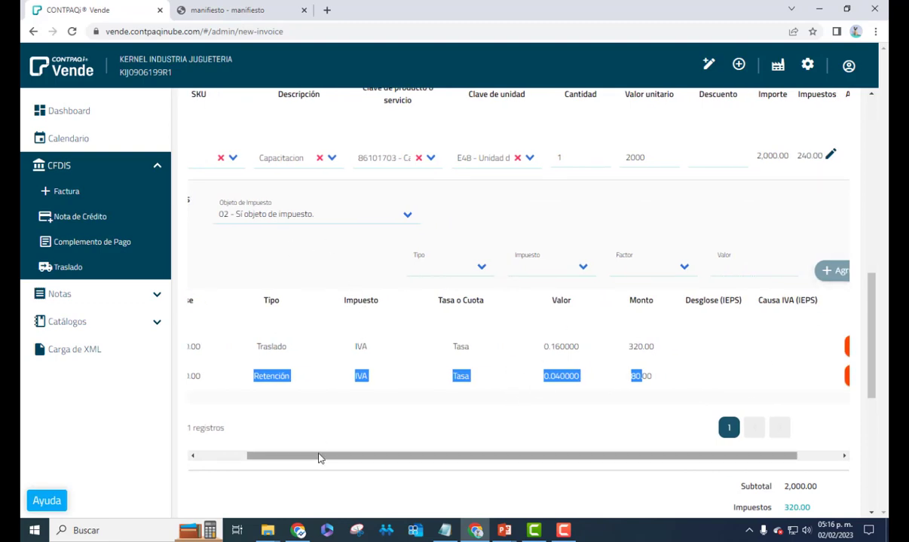
drag(318, 458, 379, 433)
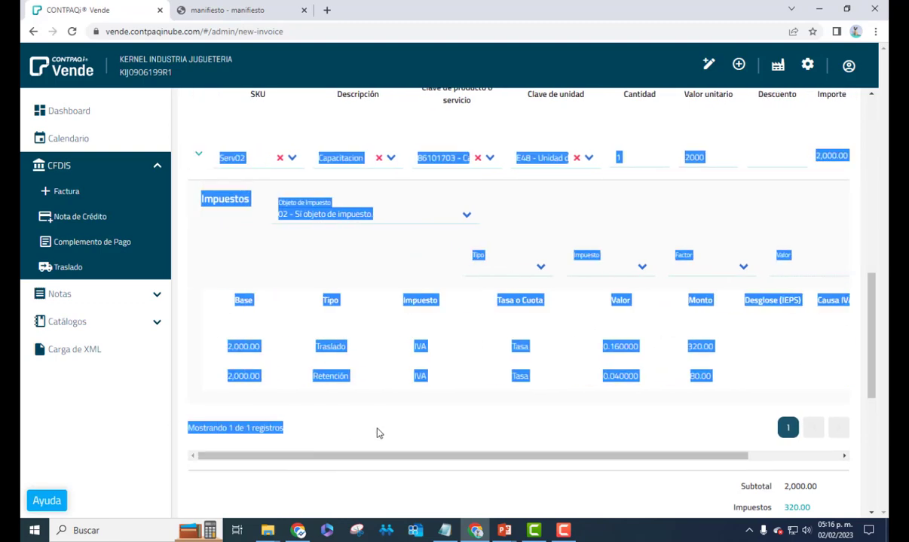
scroll(477, 402, up, 3)
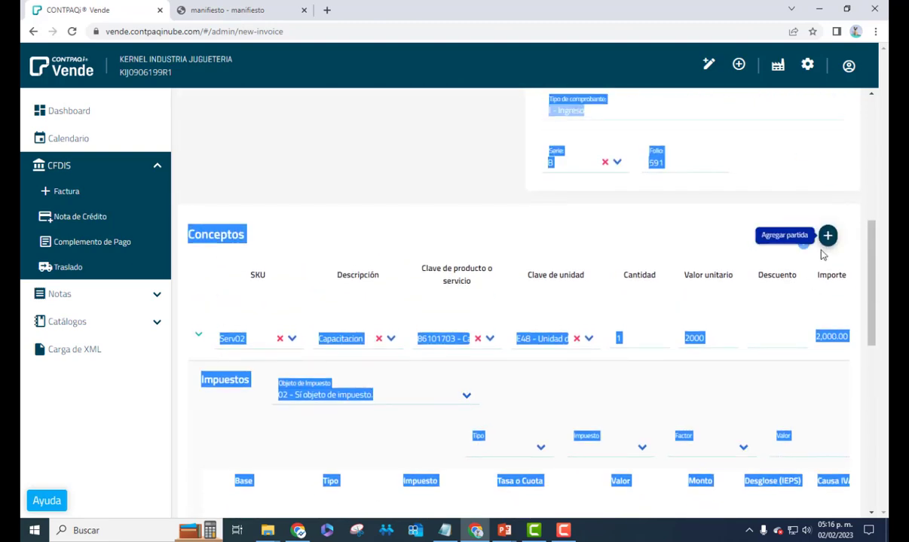
scroll(785, 361, down, 3)
drag(700, 457, 805, 301)
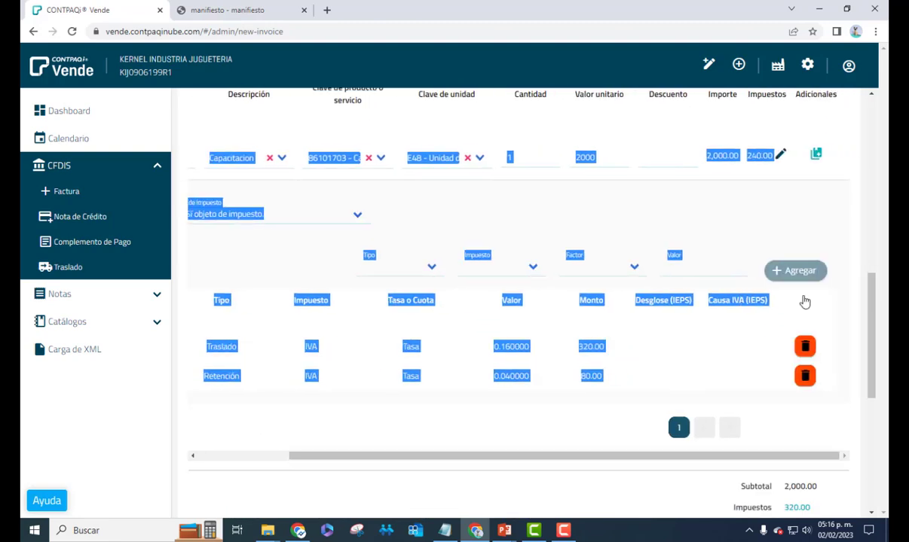
click(780, 156)
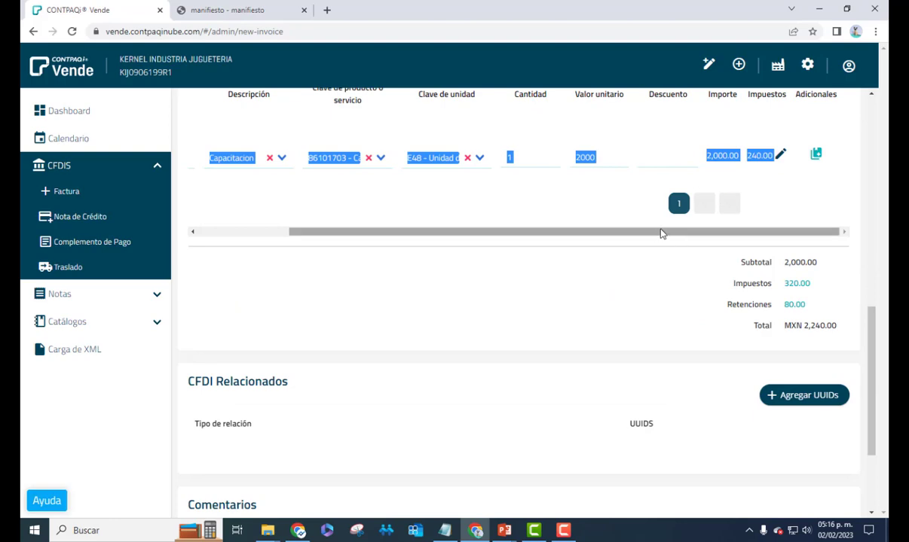
drag(661, 234, 536, 240)
Add a Serv01 concept line with quantity 2 at unit price 500
scroll(361, 424, up, 3)
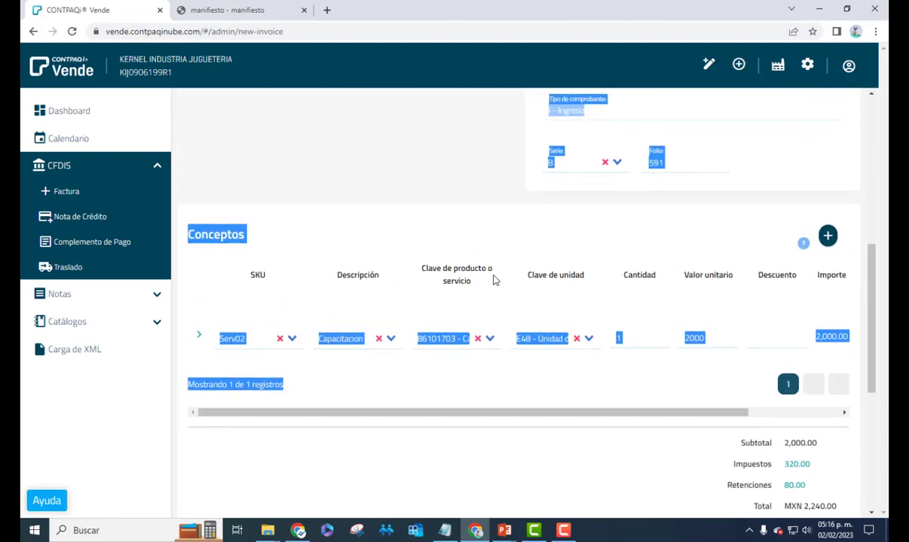
click(828, 236)
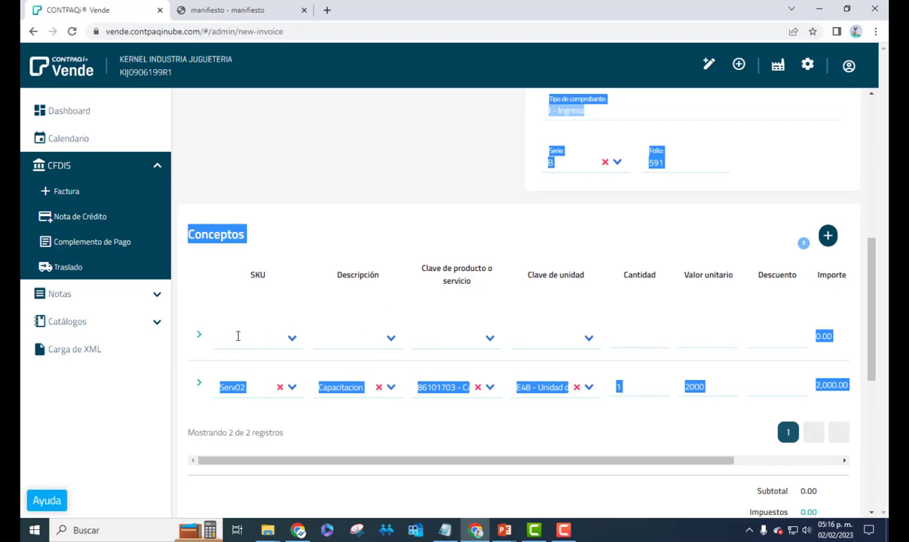
click(237, 336)
click(259, 410)
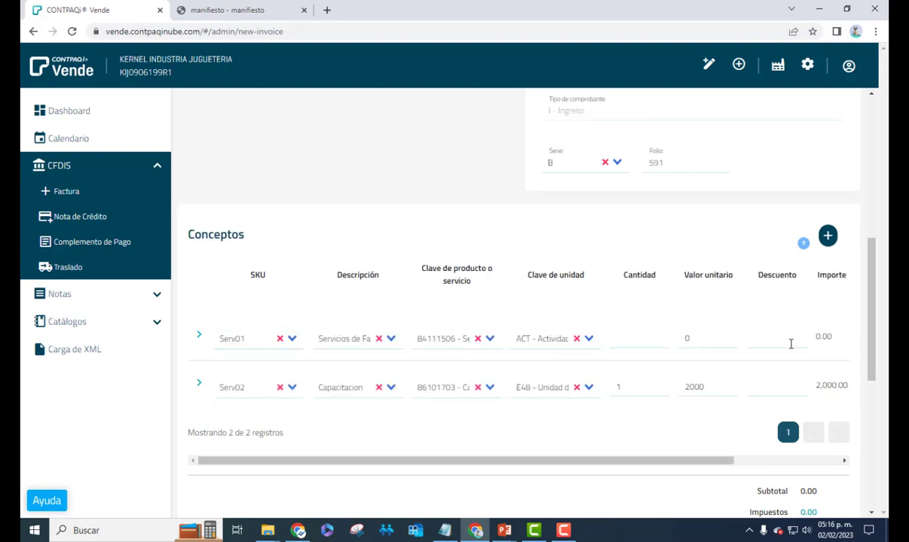
click(708, 338)
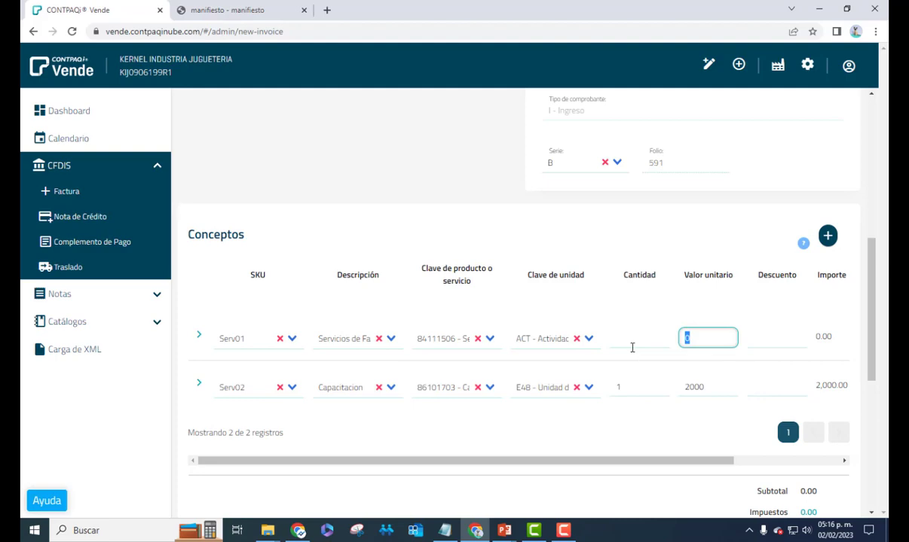
click(633, 347)
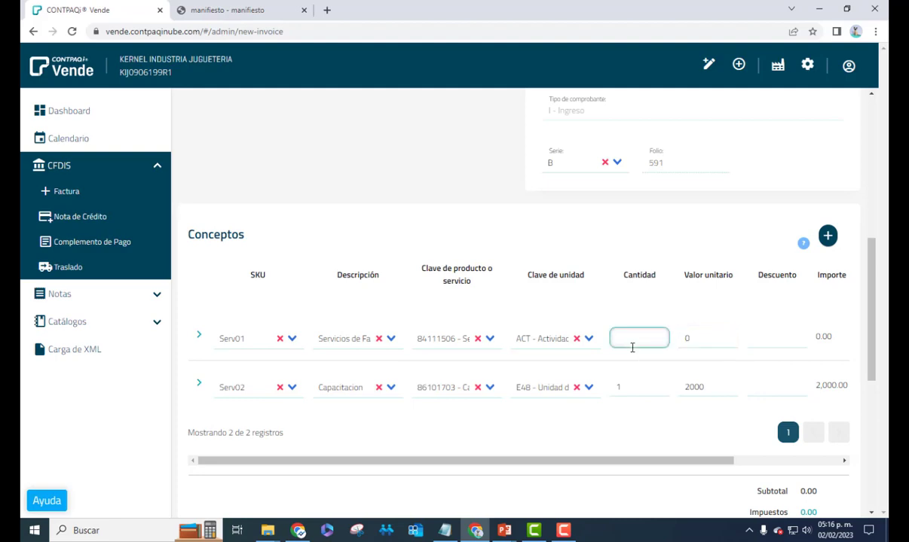
text(2)
key(Tab)
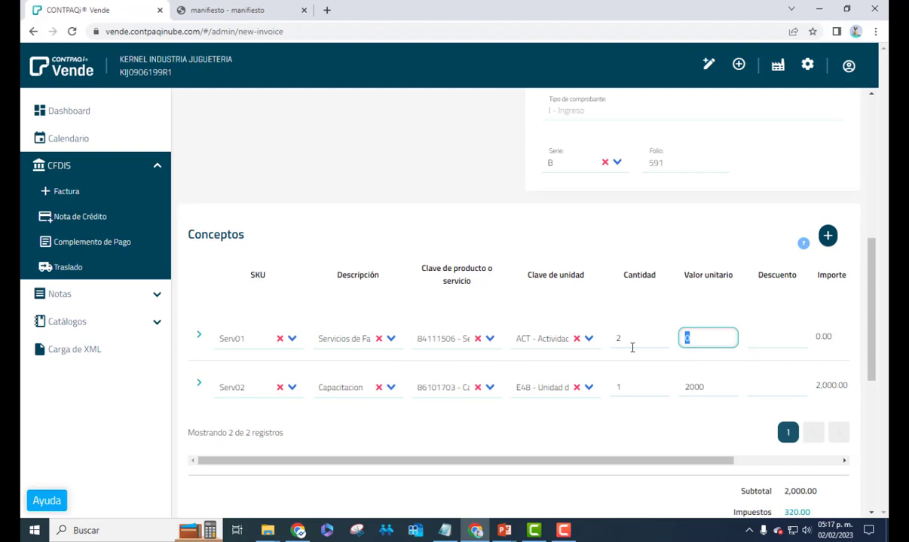
text(500)
key(Tab)
drag(865, 357, 842, 404)
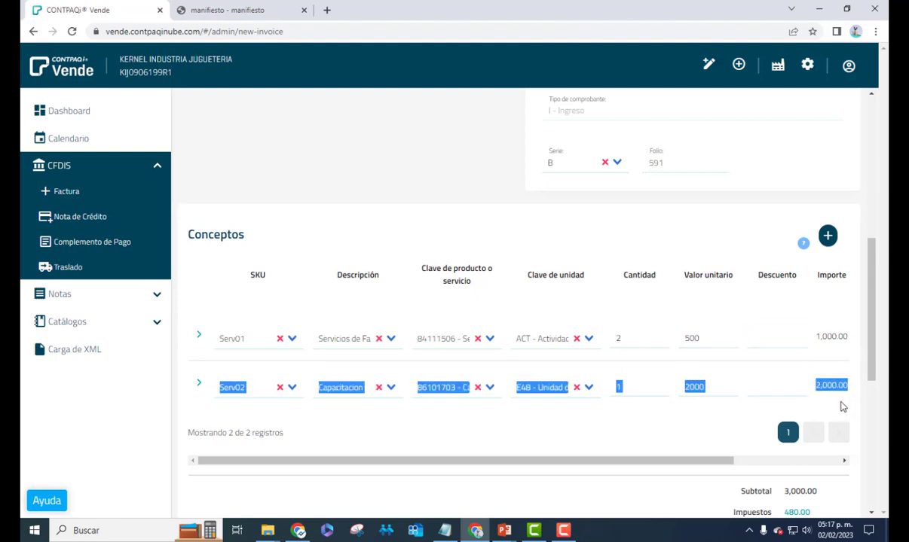
scroll(842, 376, down, 3)
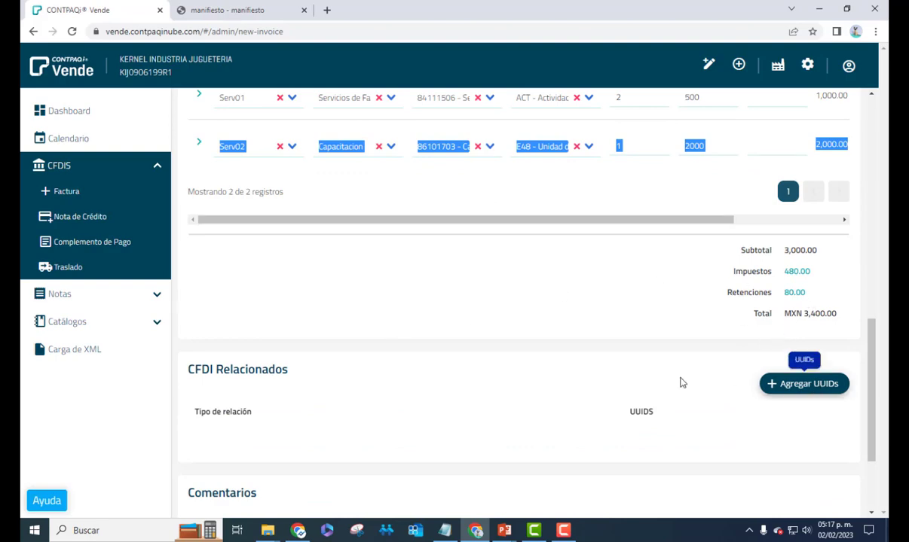
Enter 'SOBRE EL APLICATIVO VENDE' in the invoice's Comentarios field
scroll(351, 361, up, 3)
scroll(359, 366, down, 3)
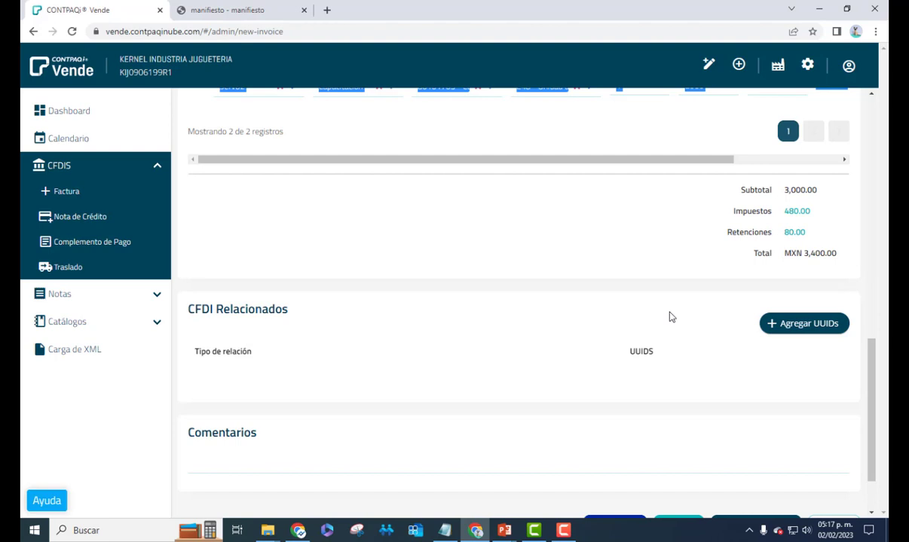
scroll(362, 329, up, 2)
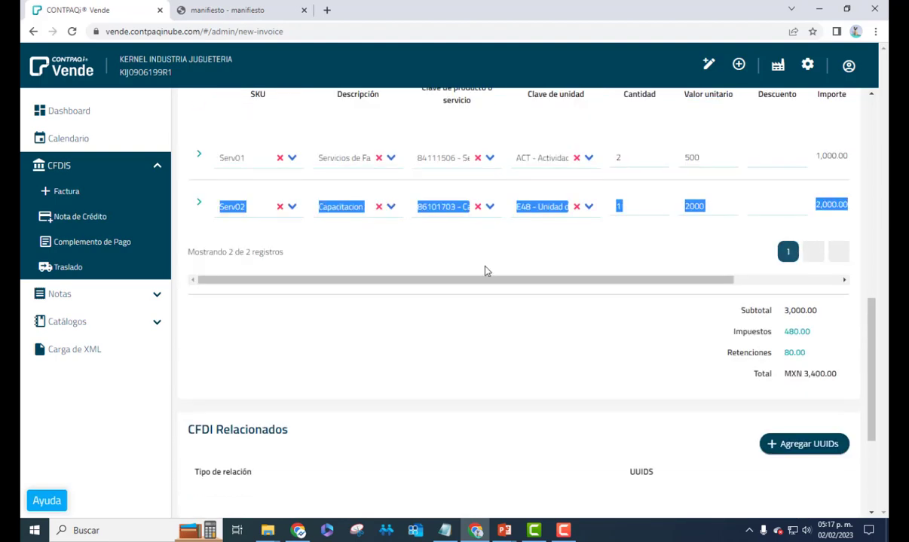
scroll(349, 264, up, 2)
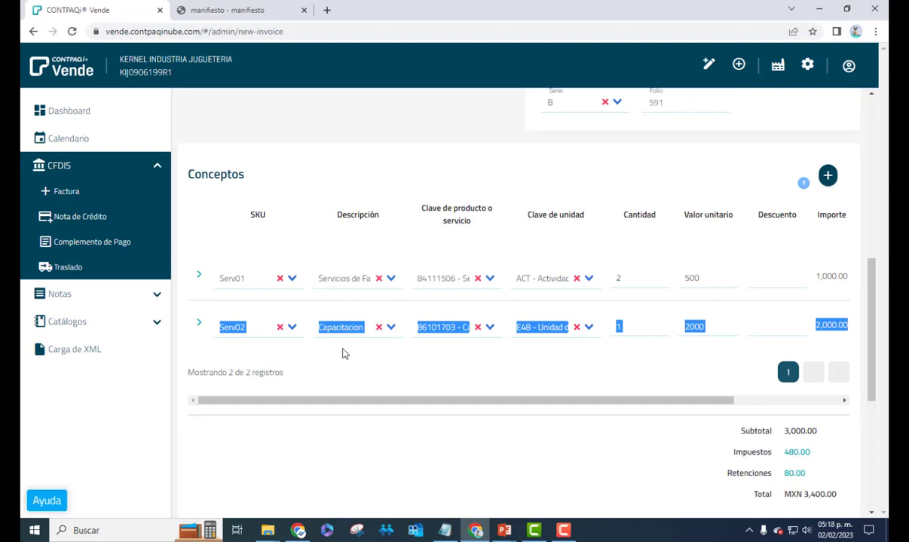
scroll(388, 400, down, 5)
click(387, 392)
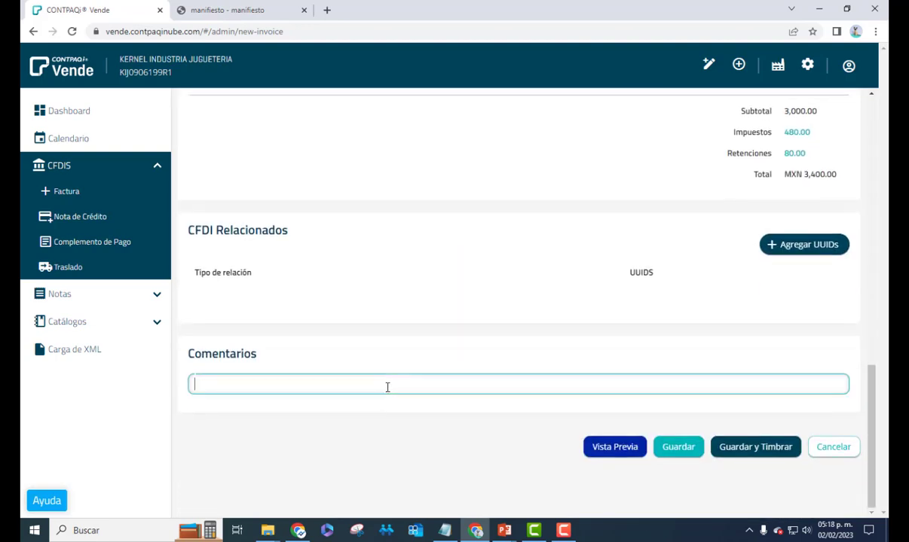
scroll(466, 389, up, 1)
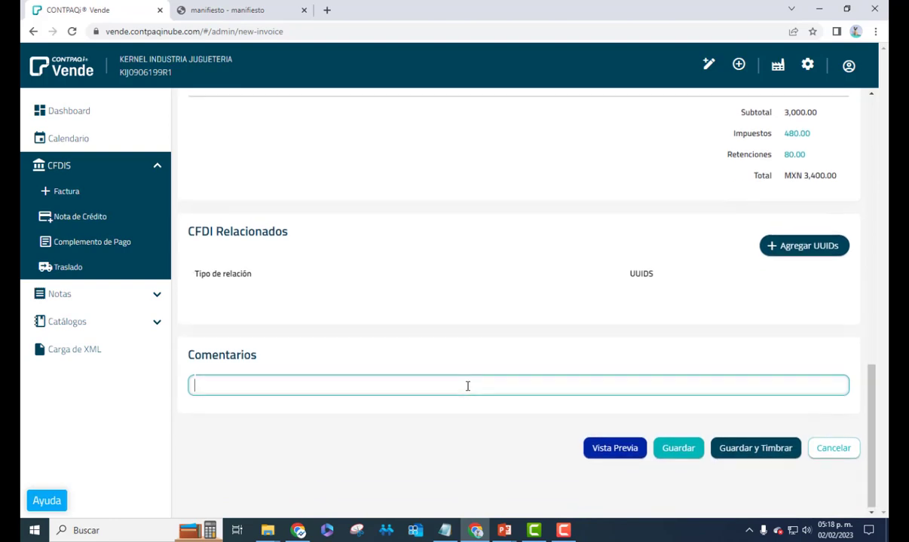
scroll(467, 389, up, 3)
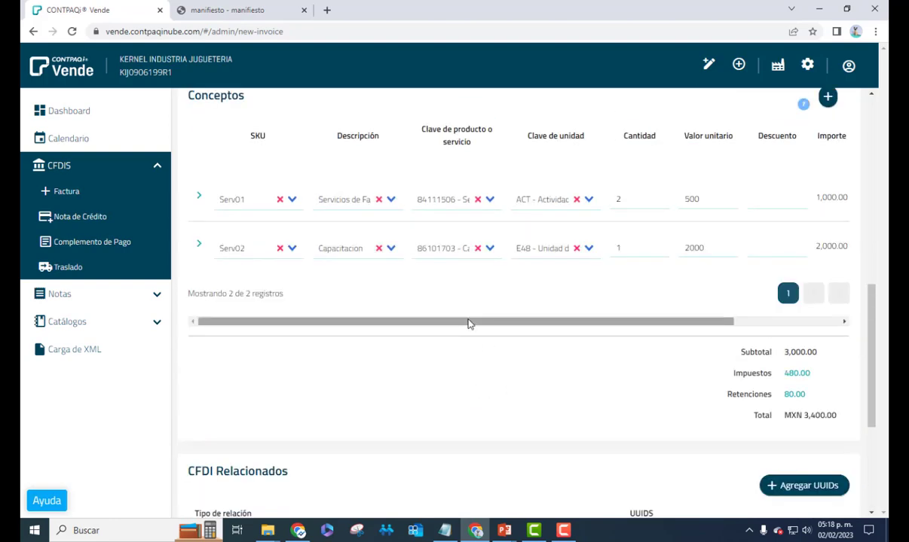
mouse_move(469, 321)
mouse_down()
mouse_move(600, 319)
mouse_move(474, 321)
mouse_up()
scroll(475, 441, down, 4)
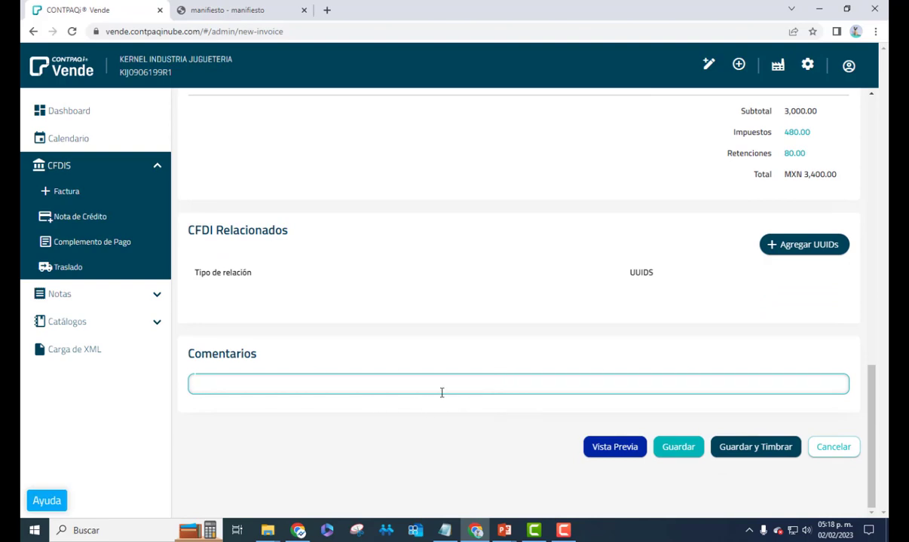
scroll(441, 392, up, 5)
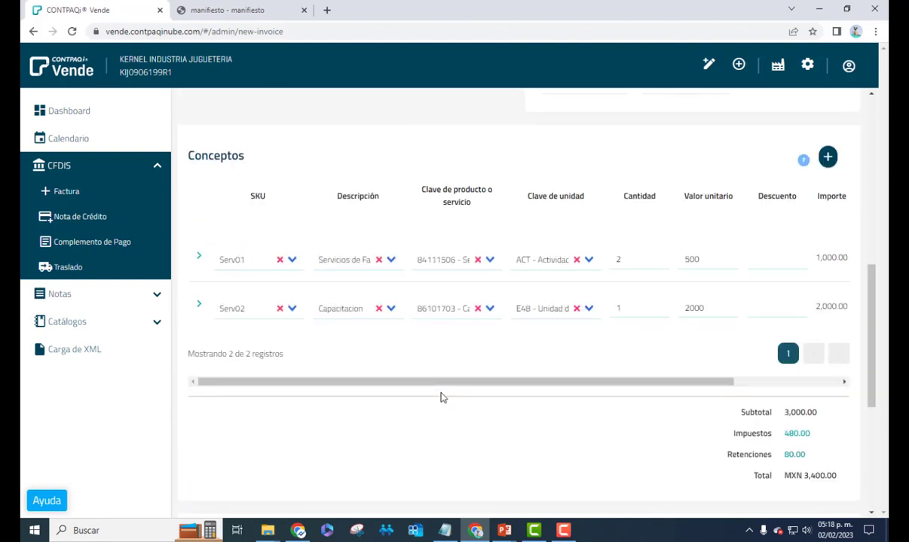
scroll(440, 396, down, 4)
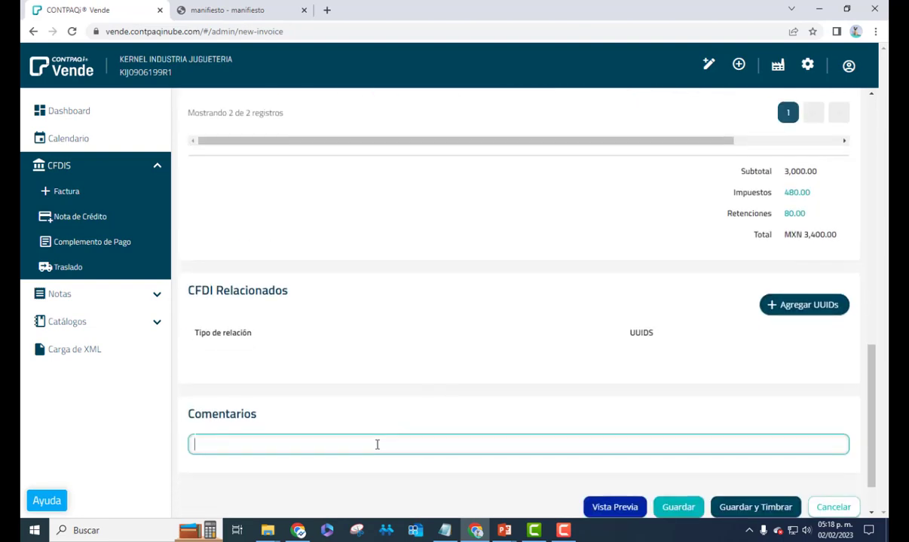
text(SOBRE EL APLICATIVO)
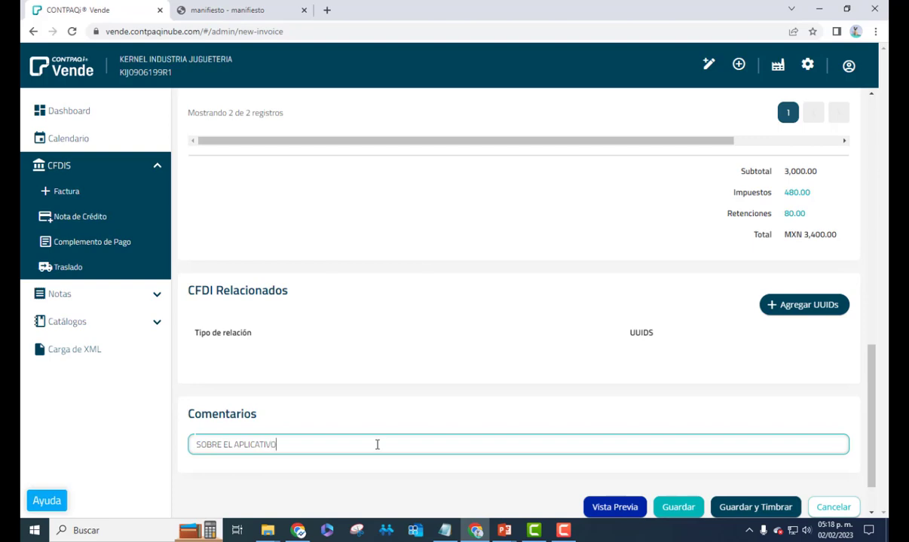
text( VENDE)
scroll(363, 365, down, 1)
scroll(430, 368, up, 7)
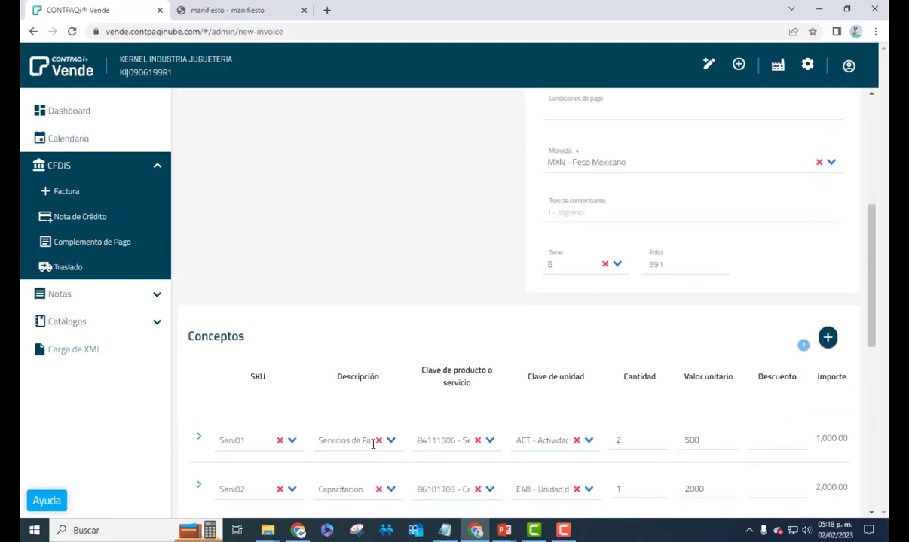
click(360, 441)
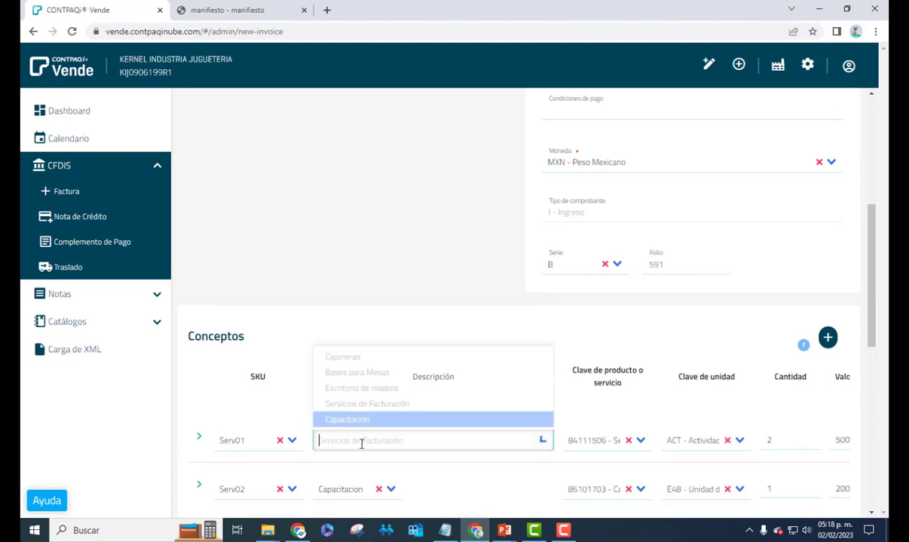
click(353, 419)
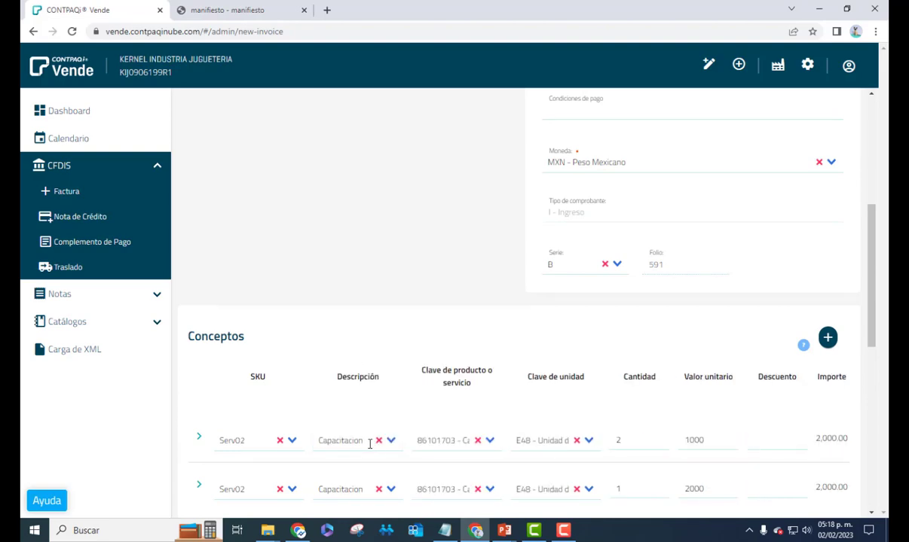
click(370, 443)
click(371, 420)
click(361, 437)
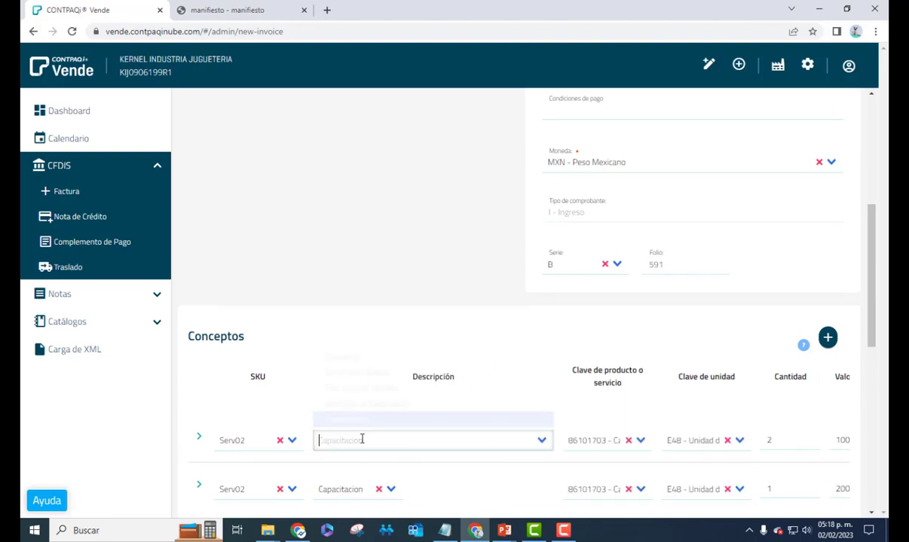
click(361, 423)
click(357, 443)
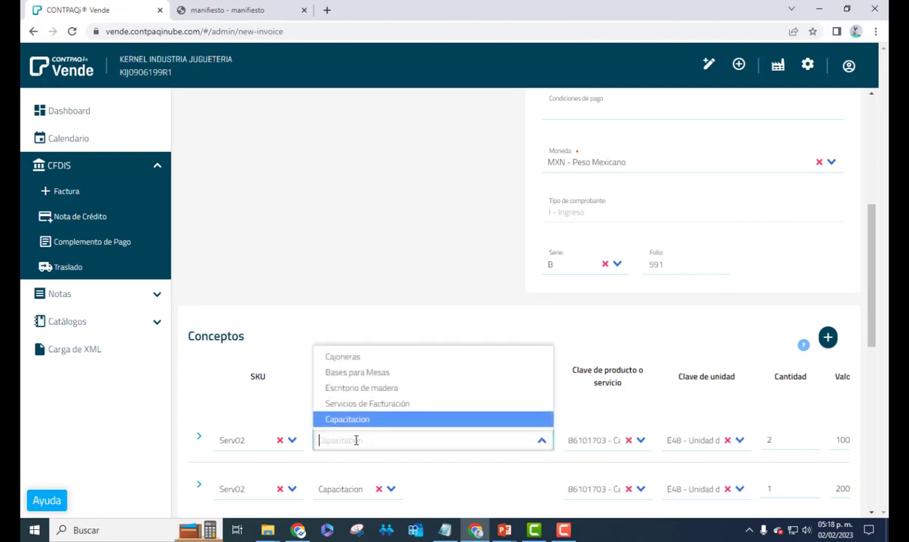
text(CAPACITA)
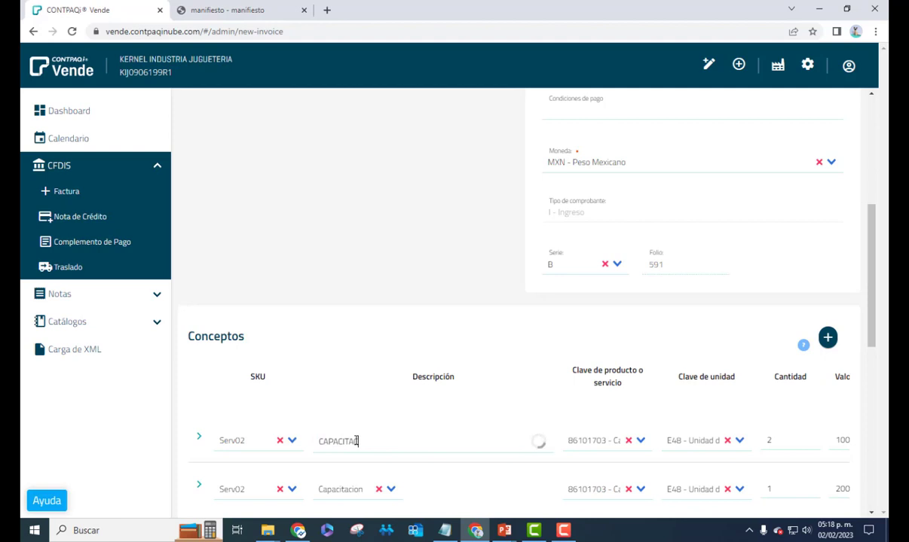
text(CION PARA EL APLICATI)
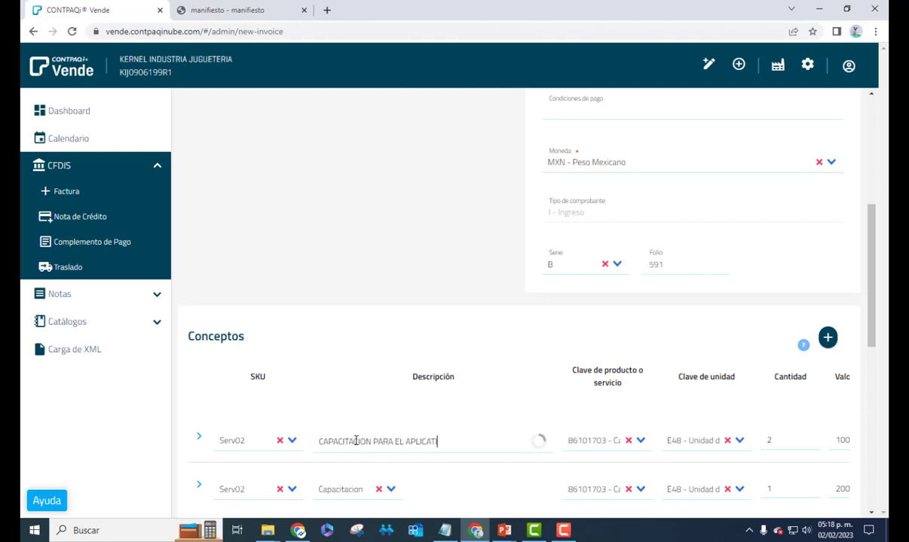
text(VO VENDE)
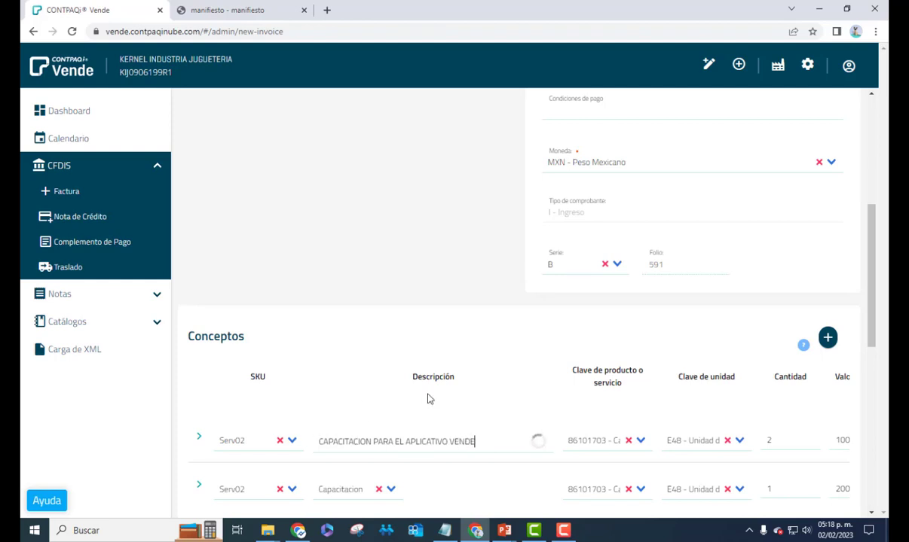
click(428, 461)
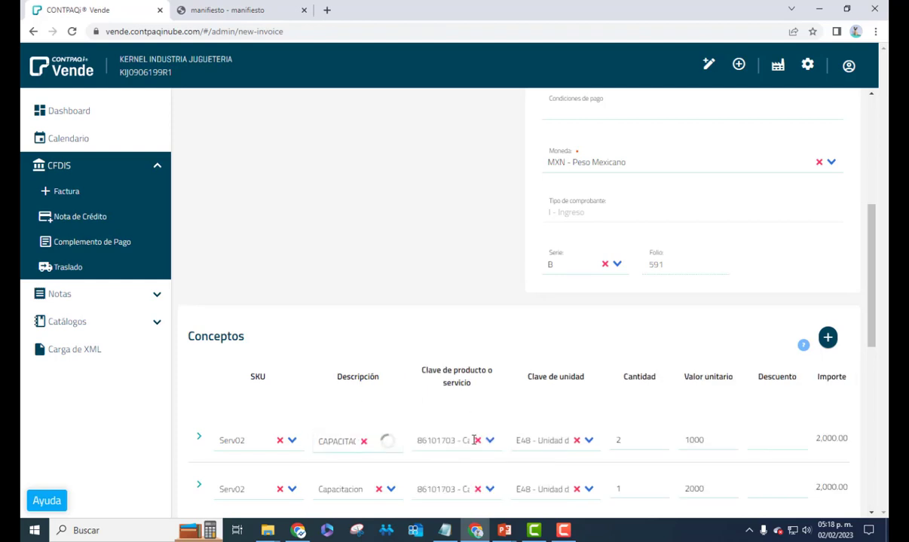
click(364, 442)
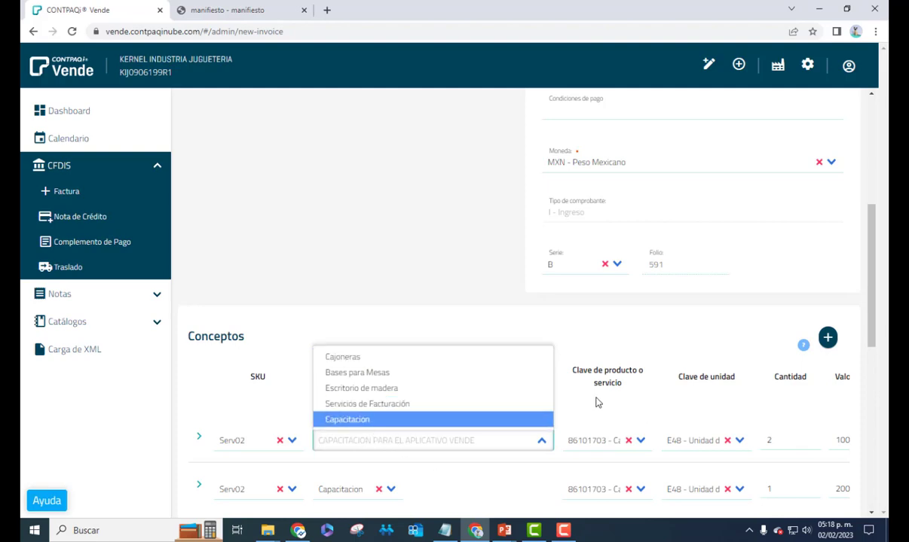
click(392, 455)
scroll(446, 416, down, 3)
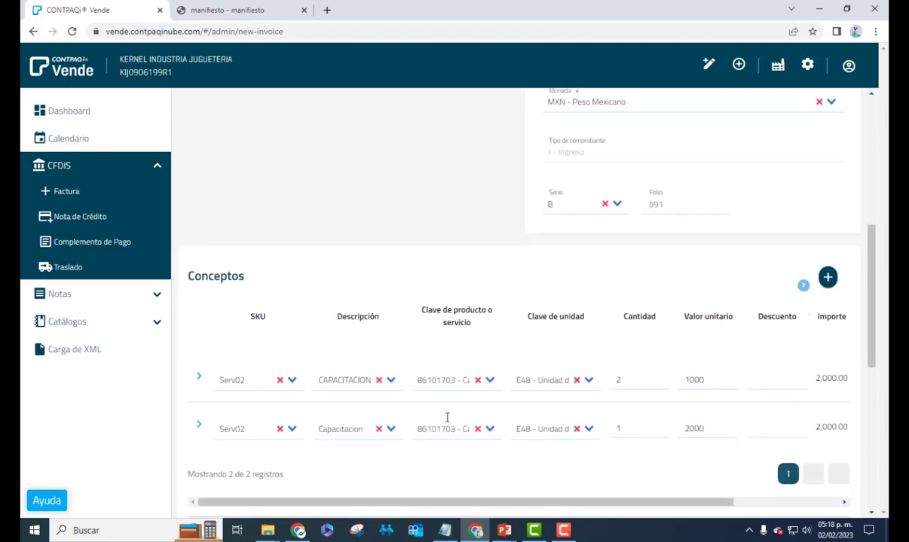
scroll(689, 372, down, 1)
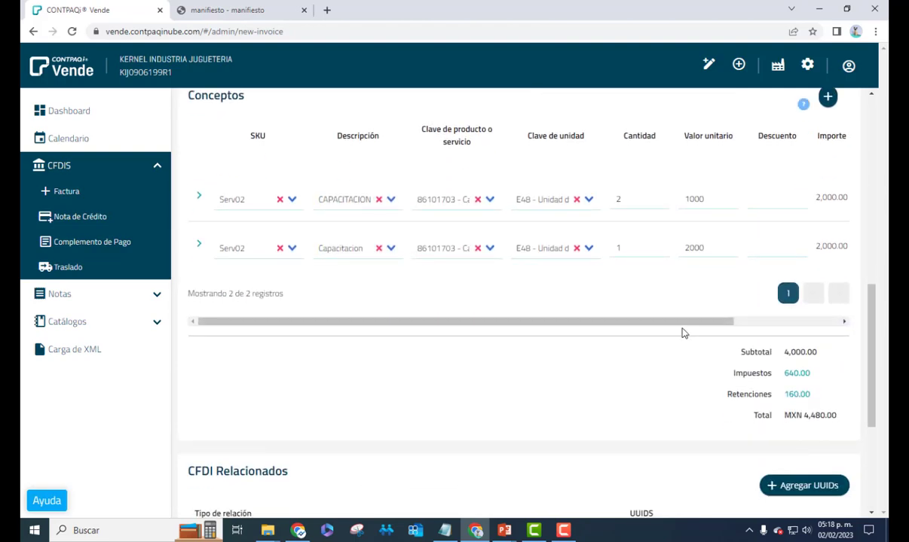
drag(738, 320, 836, 317)
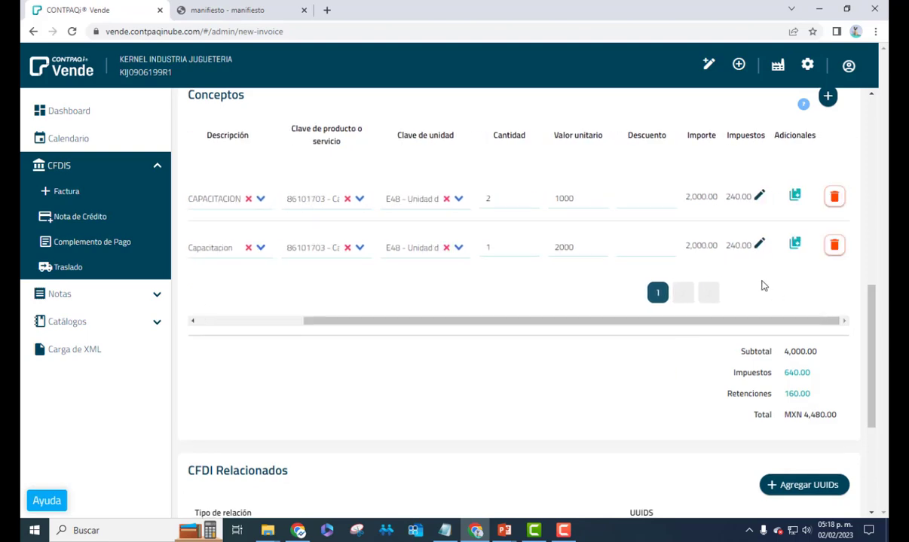
scroll(763, 285, down, 2)
scroll(701, 290, up, 2)
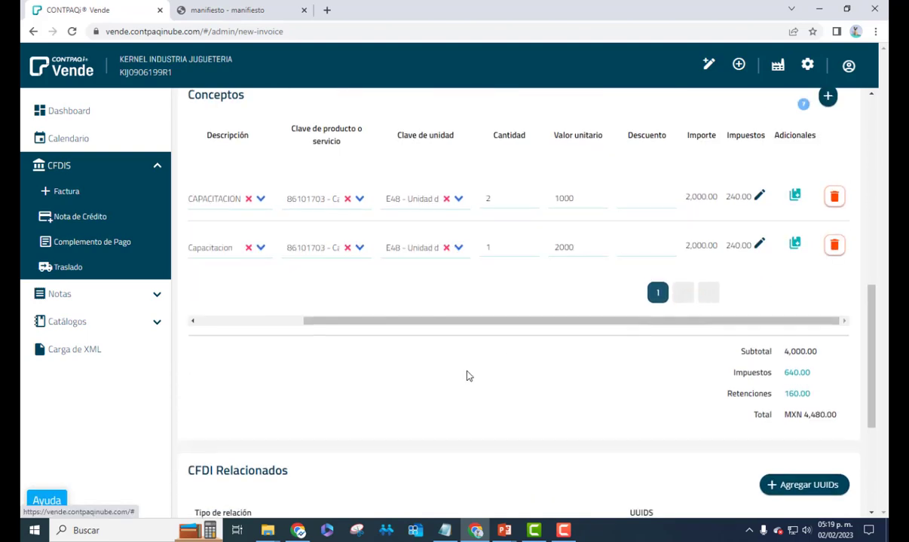
scroll(466, 376, down, 2)
scroll(536, 359, down, 2)
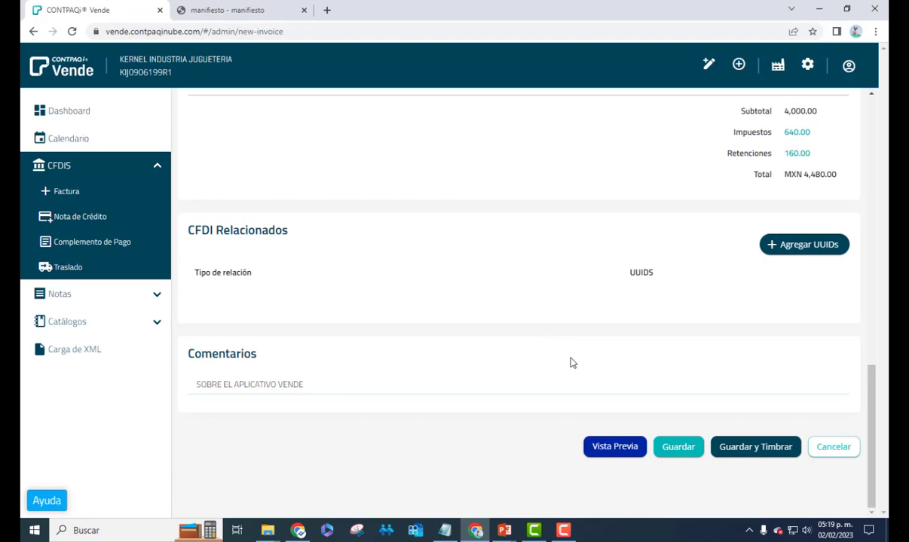
click(609, 447)
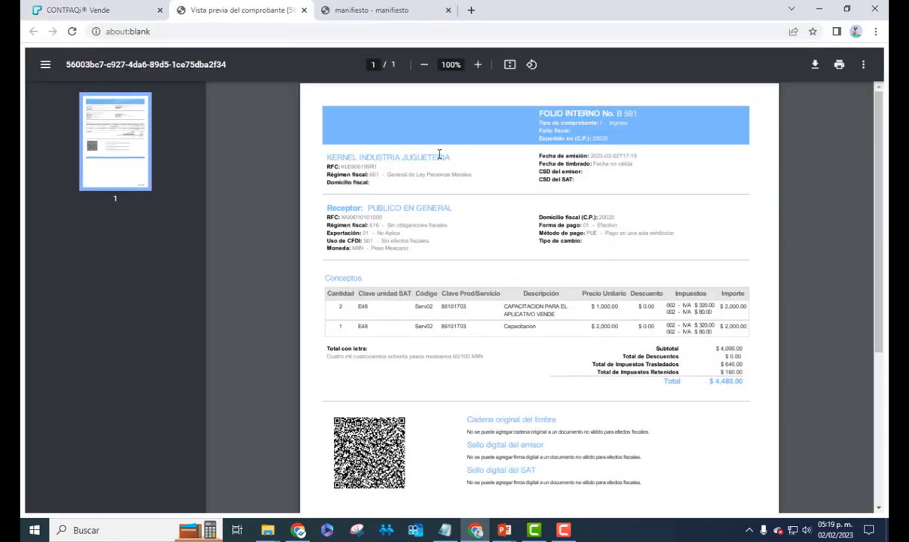
scroll(574, 343, down, 3)
scroll(571, 339, up, 3)
drag(607, 367, 738, 366)
click(655, 380)
drag(654, 379, 736, 371)
click(670, 357)
drag(651, 345, 755, 352)
click(725, 346)
drag(525, 314, 338, 307)
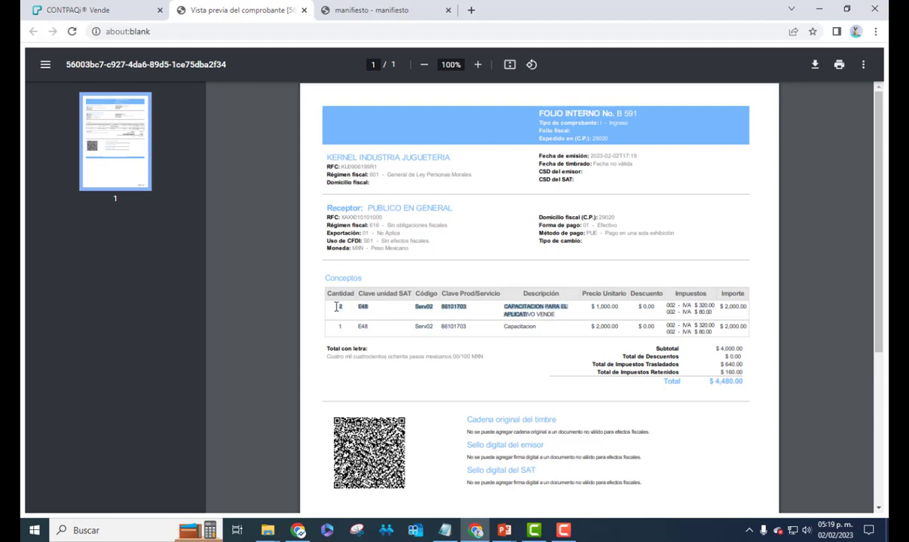
click(559, 313)
shift+click(500, 310)
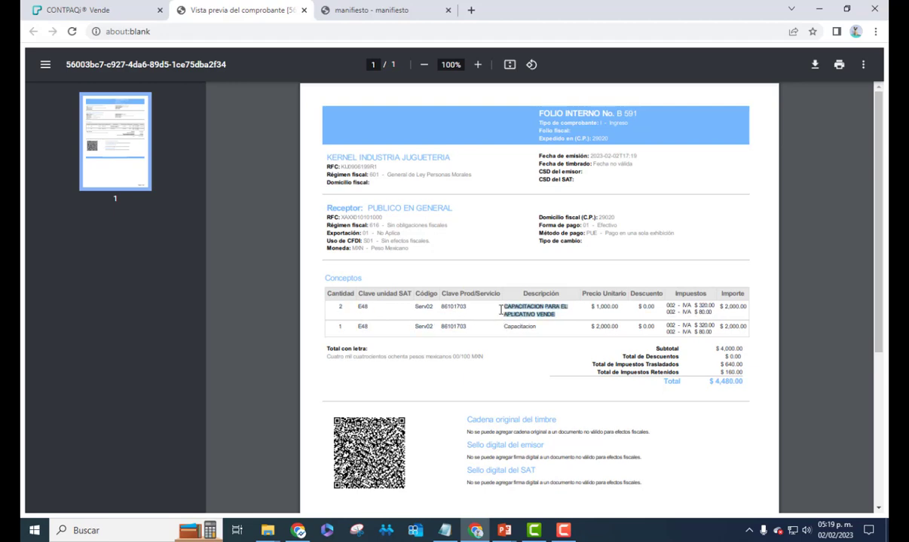
scroll(564, 317, down, 3)
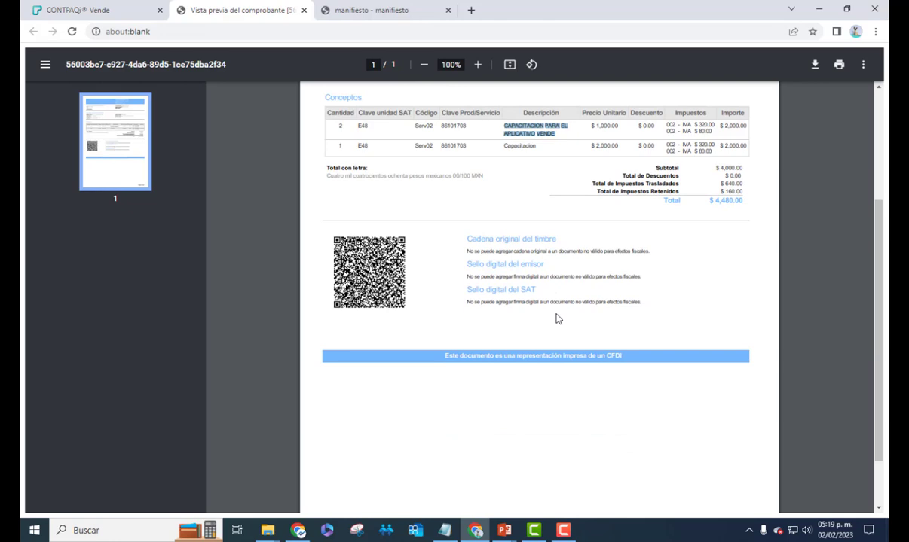
scroll(559, 317, down, 1)
scroll(557, 313, up, 4)
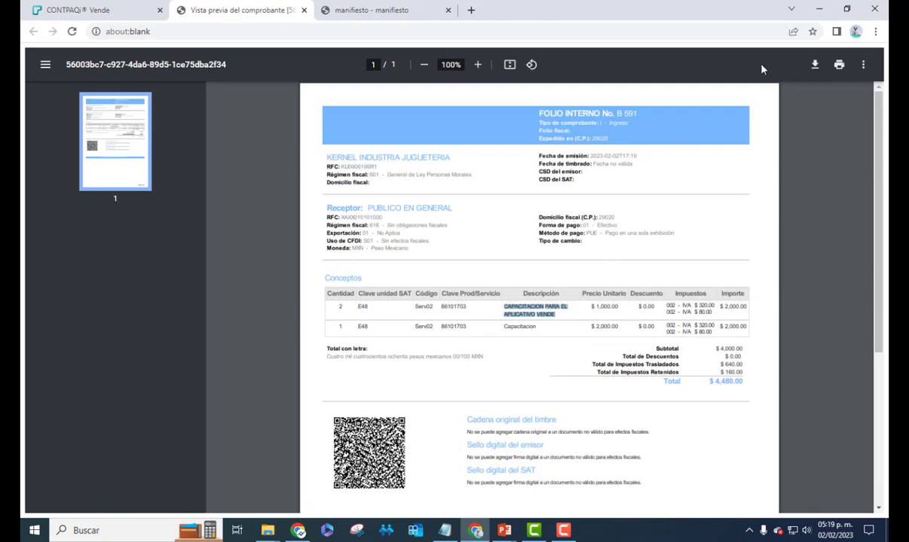
click(300, 10)
scroll(781, 350, up, 3)
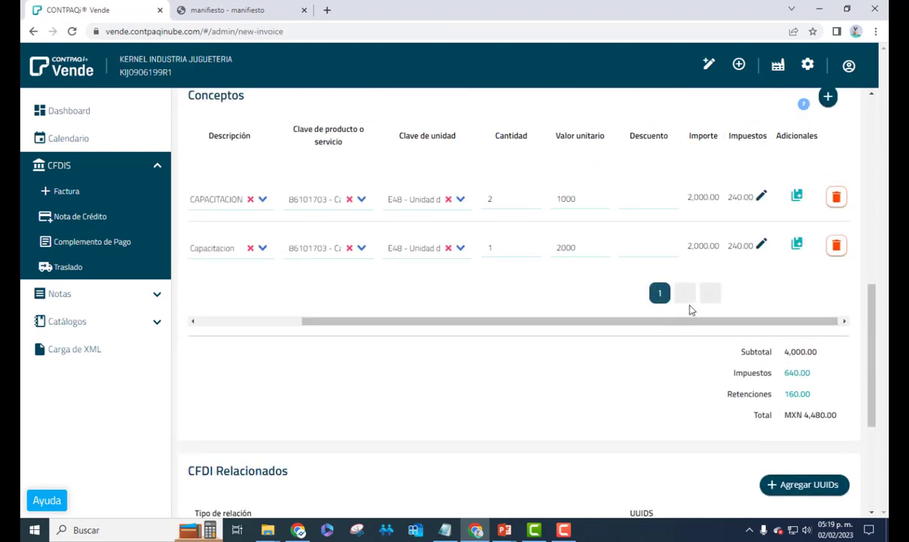
scroll(689, 310, down, 2)
scroll(690, 310, up, 3)
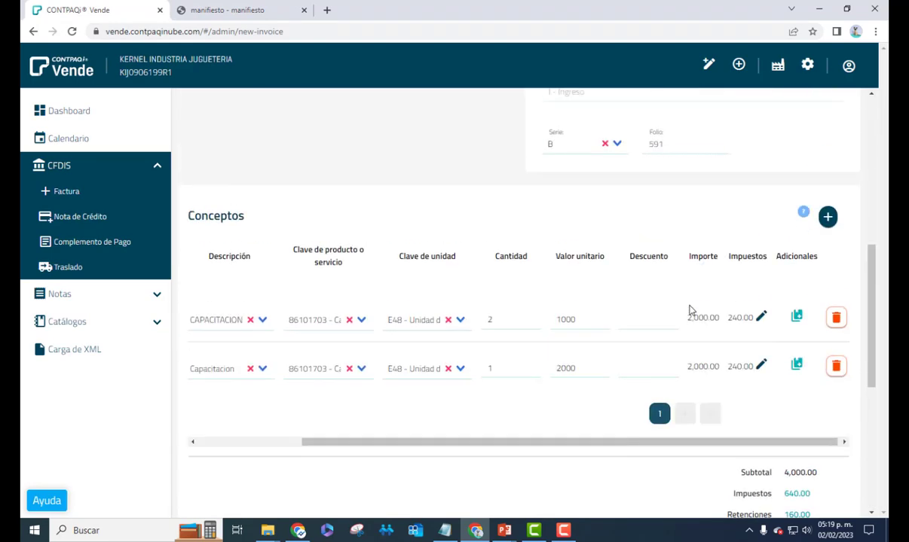
scroll(689, 310, up, 1)
scroll(689, 311, up, 5)
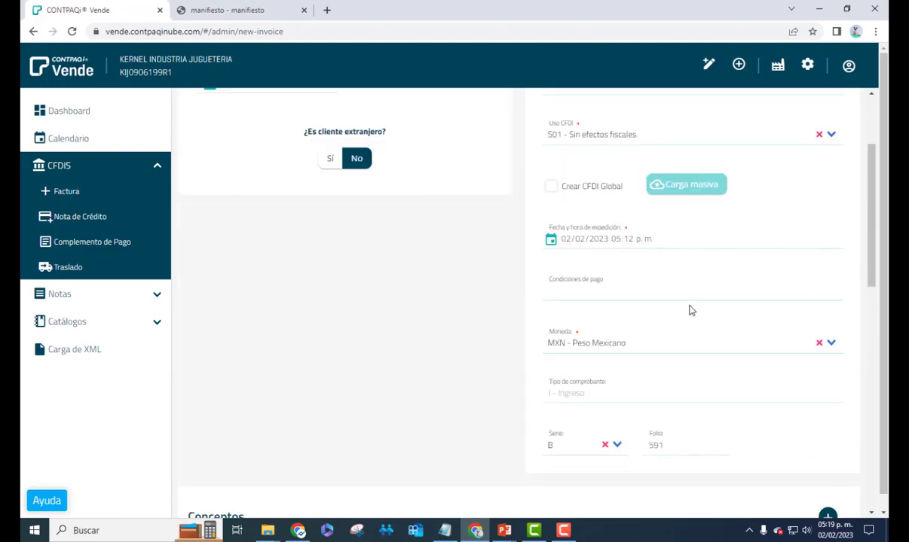
scroll(690, 310, down, 7)
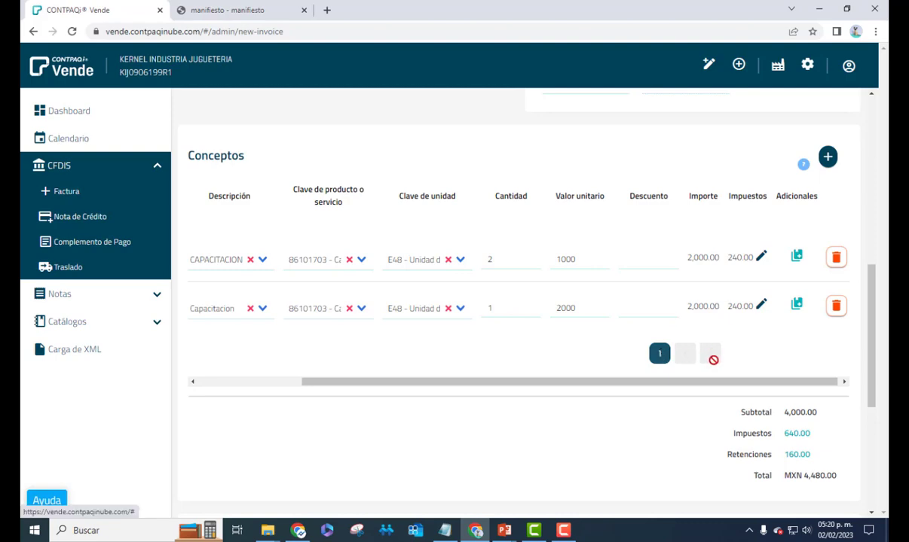
scroll(716, 354, down, 3)
scroll(622, 347, up, 3)
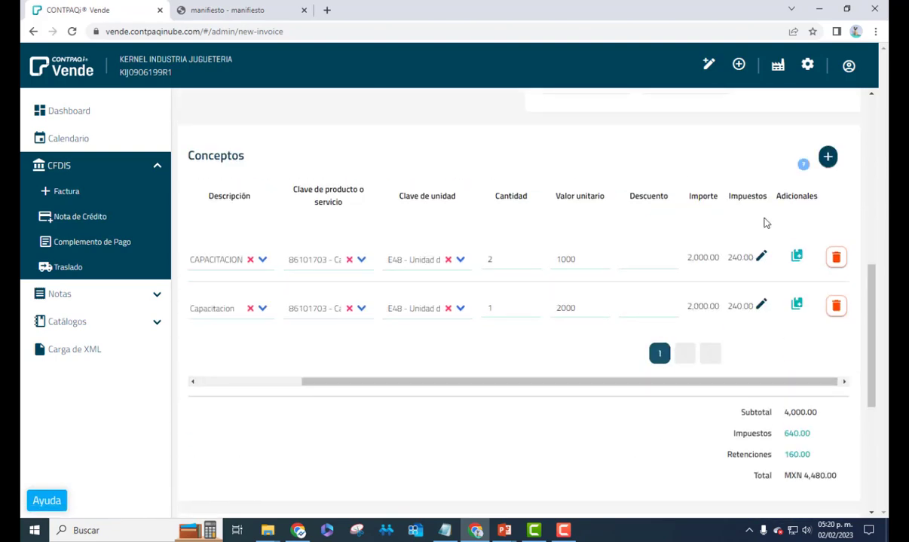
click(803, 163)
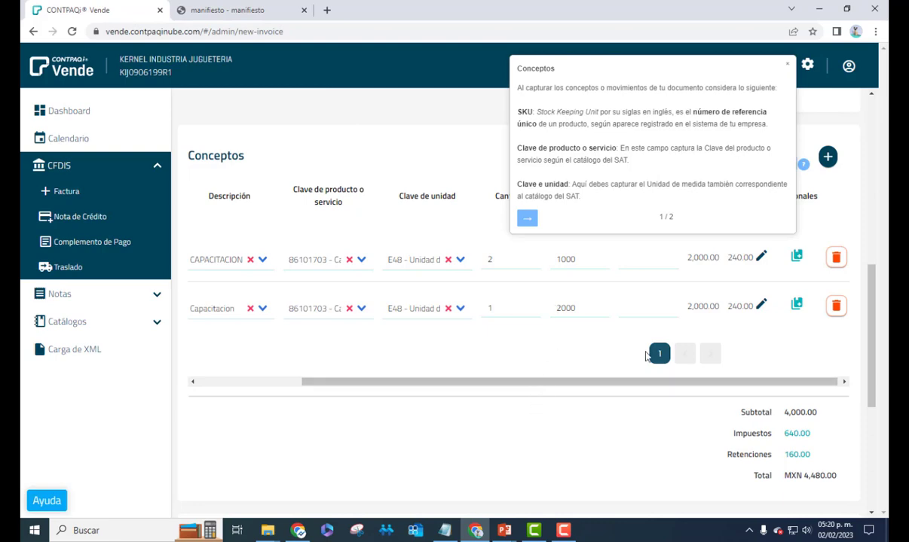
click(787, 64)
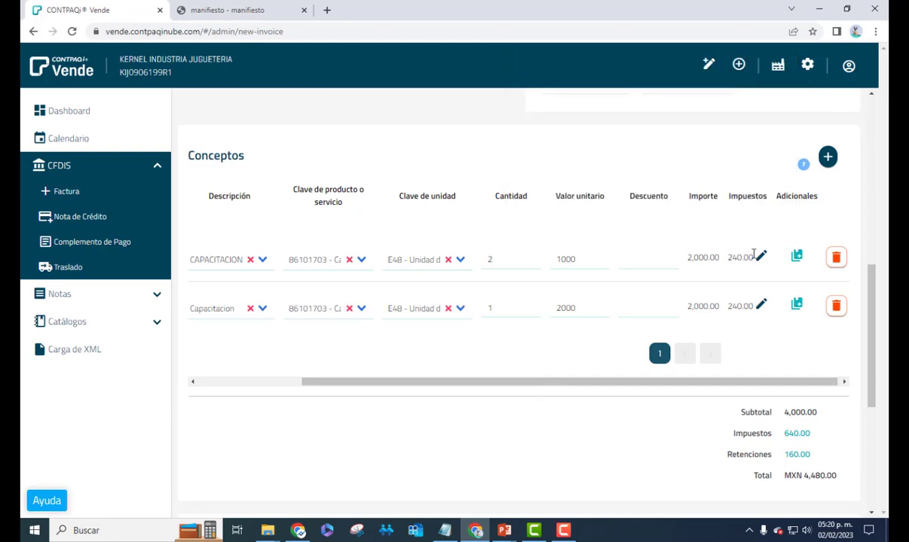
click(804, 164)
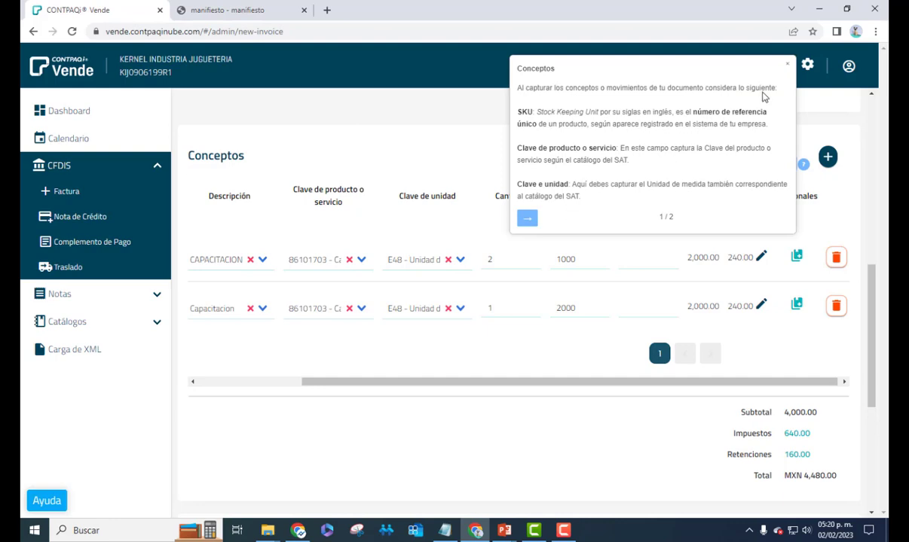
click(787, 67)
scroll(457, 399, down, 4)
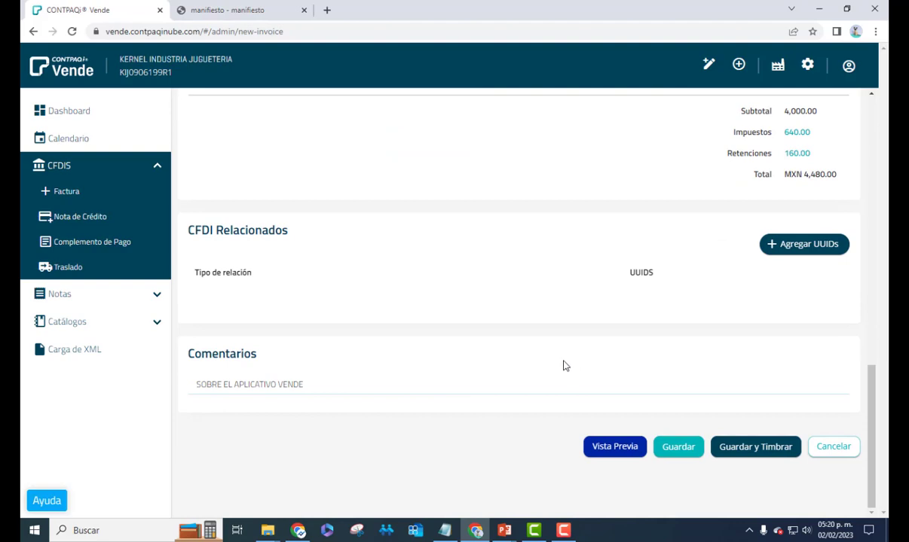
scroll(564, 366, up, 3)
scroll(560, 366, down, 3)
Save B-591 as a pre-invoice, then reopen it with Editar from the Facturas list
click(677, 448)
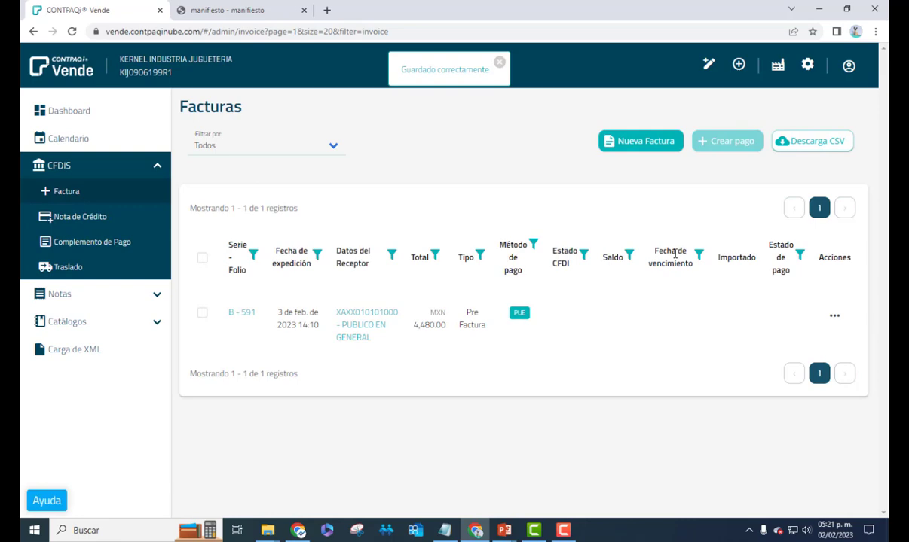
click(834, 317)
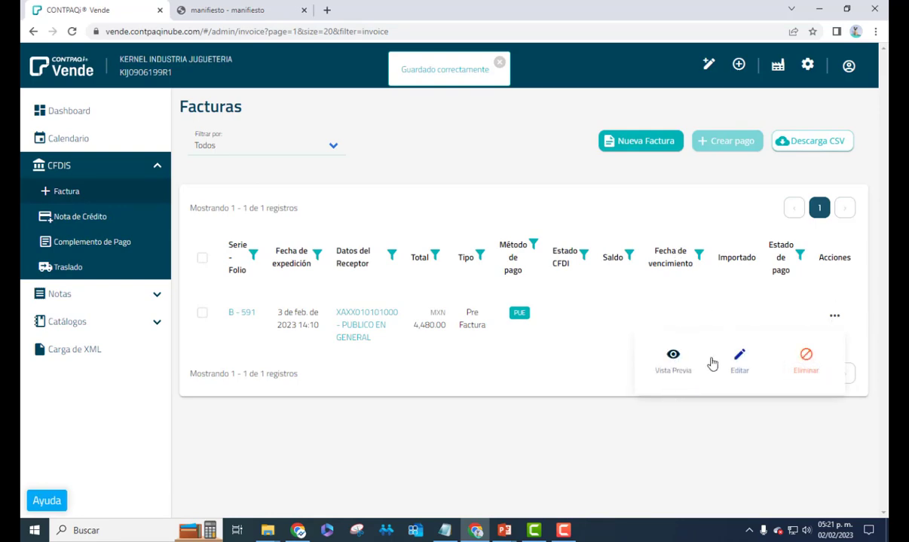
click(520, 404)
click(833, 317)
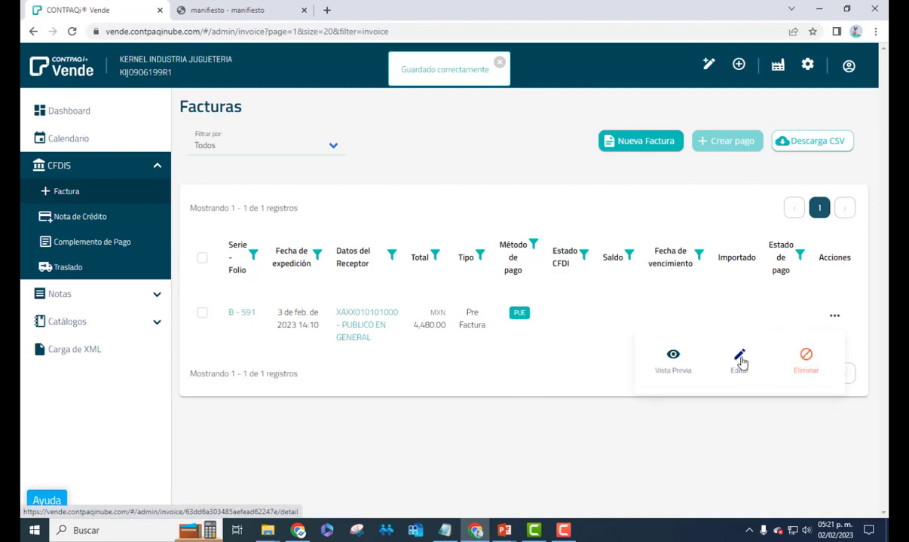
click(740, 360)
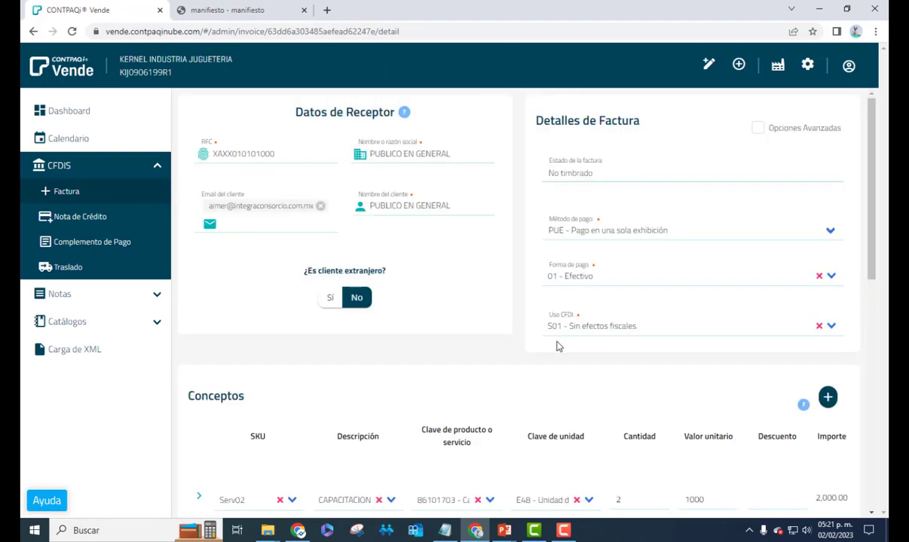
scroll(558, 345, down, 7)
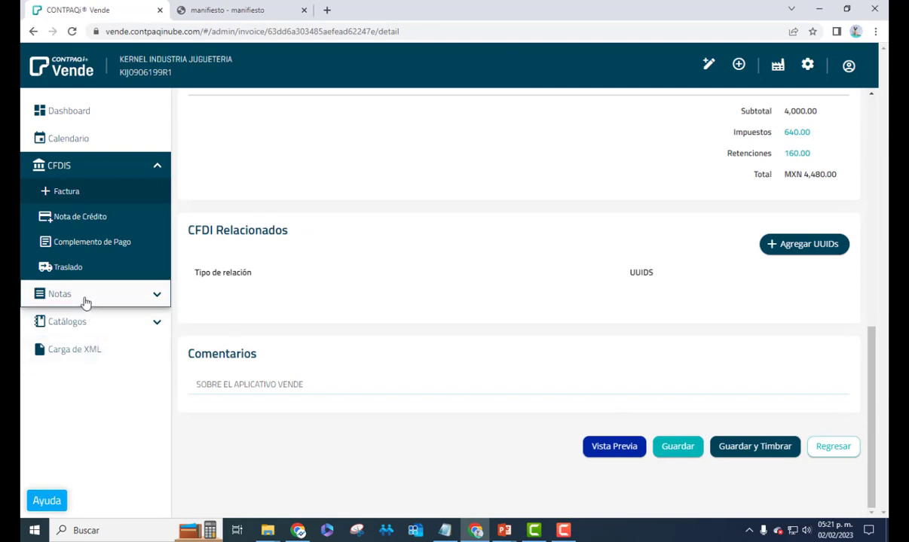
Browse the FACTURACIÓN topics in Ayuda, then close the help panel
click(46, 501)
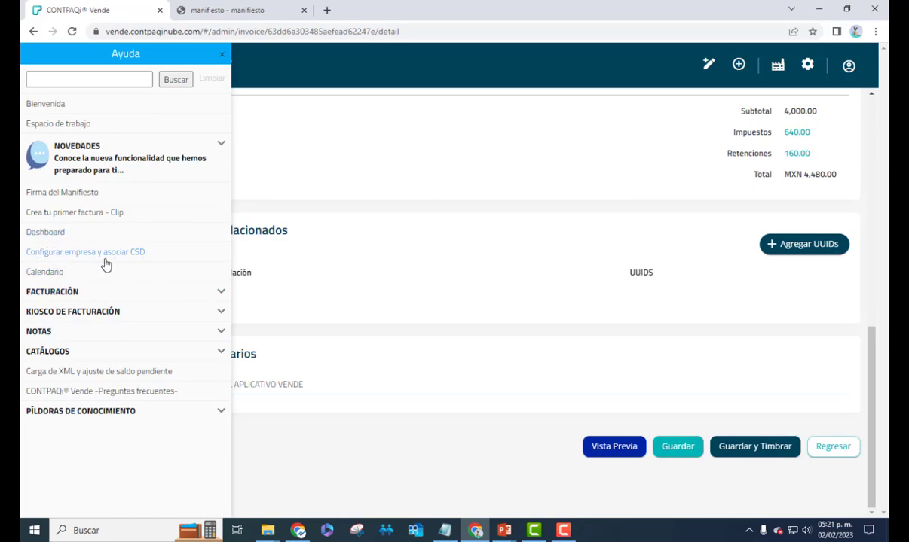
click(198, 298)
scroll(158, 290, down, 1)
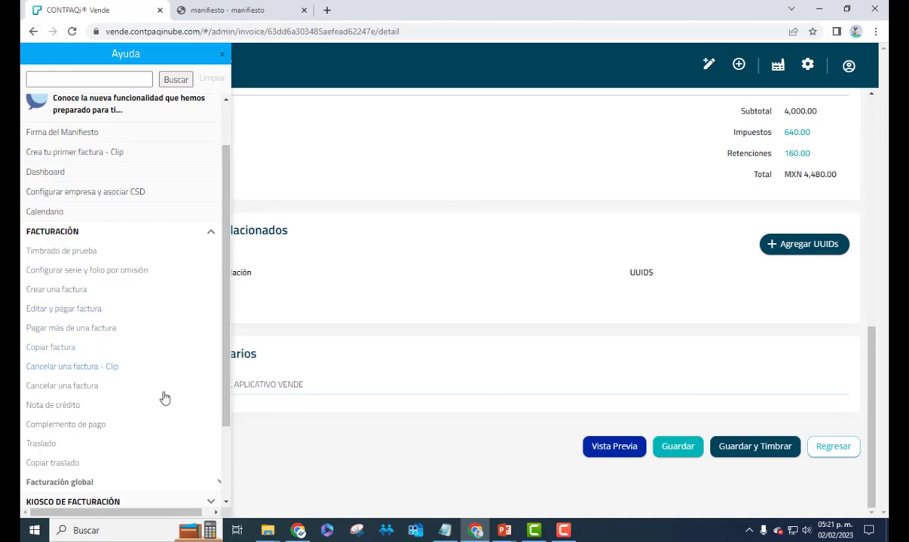
scroll(145, 332, down, 3)
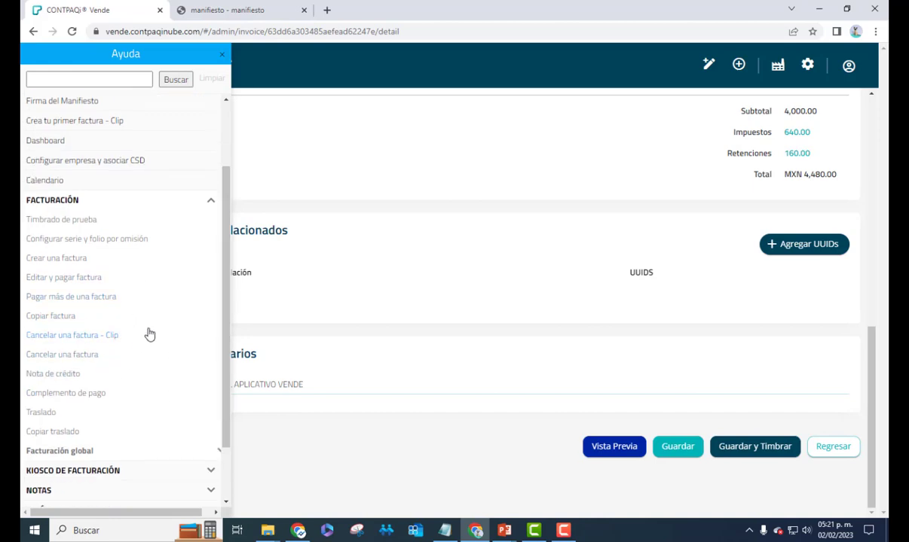
scroll(140, 344, up, 5)
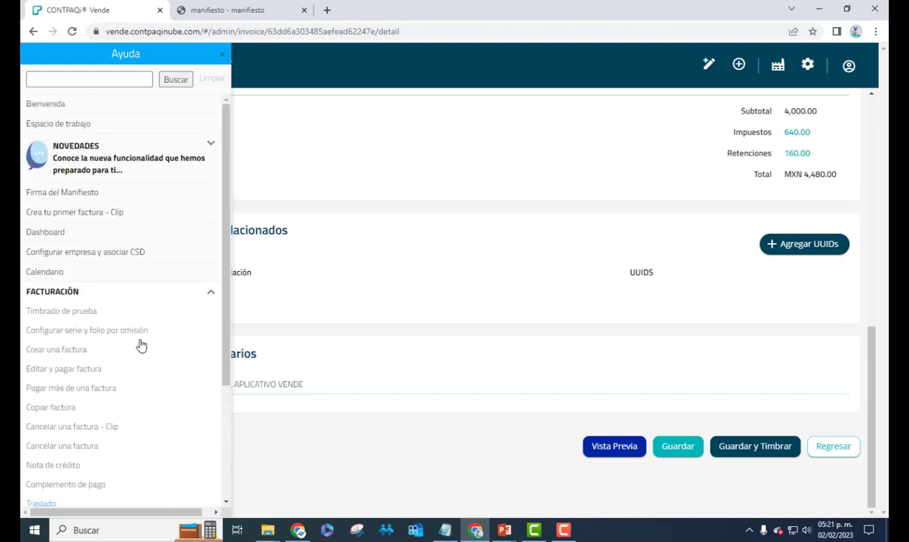
click(223, 59)
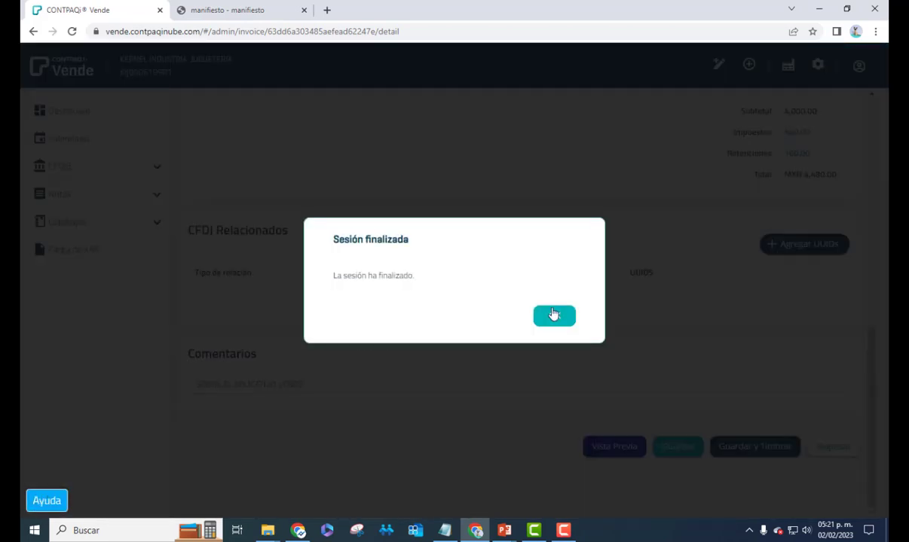
Dismiss Sesión finalizada, reopen KERNEL INDUSTRIA JUGUETERIA and close the Datos de la Empresa form
click(552, 317)
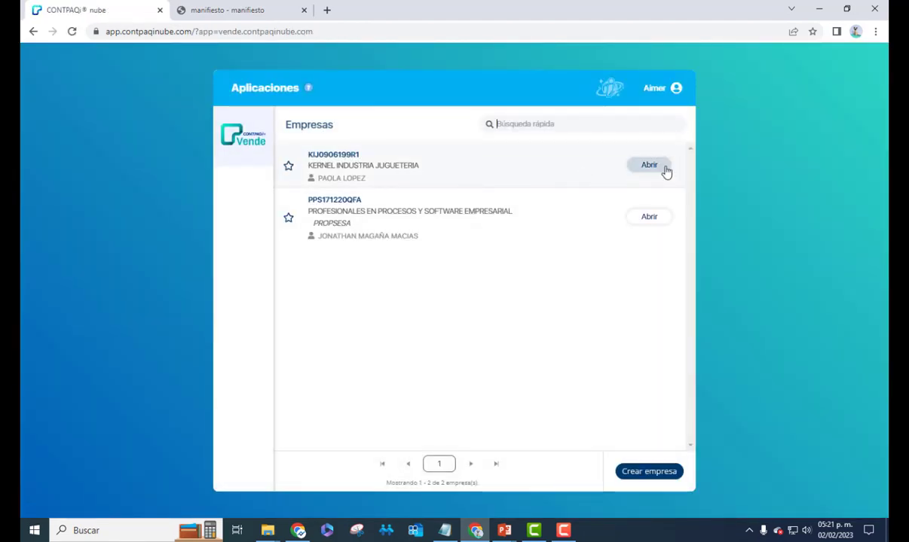
click(653, 166)
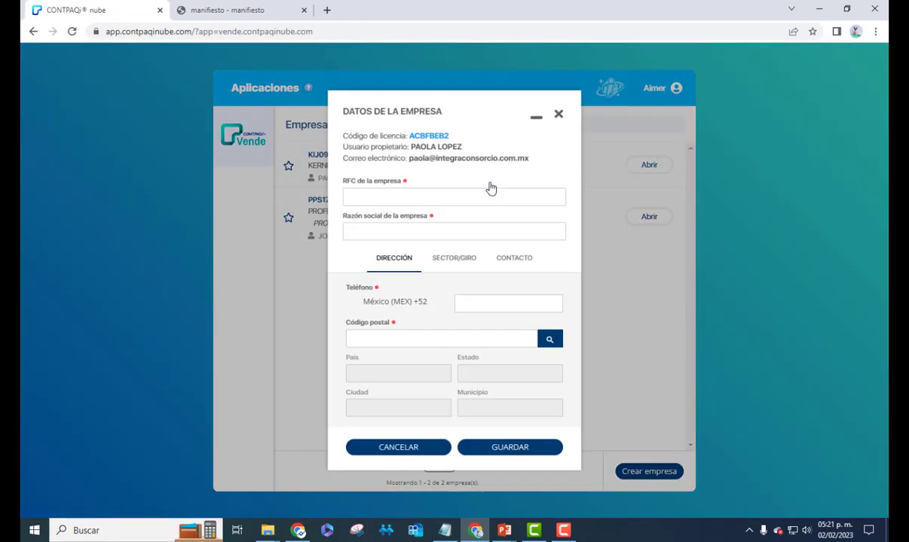
click(489, 198)
click(560, 113)
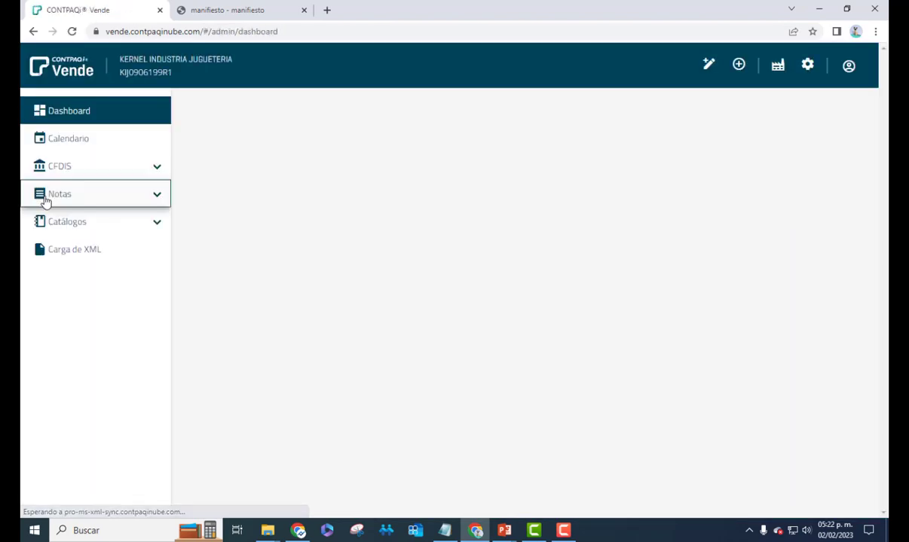
Reopen B-591 from CFDIS > Factura for editing and apply Guardar y Timbrar
click(80, 167)
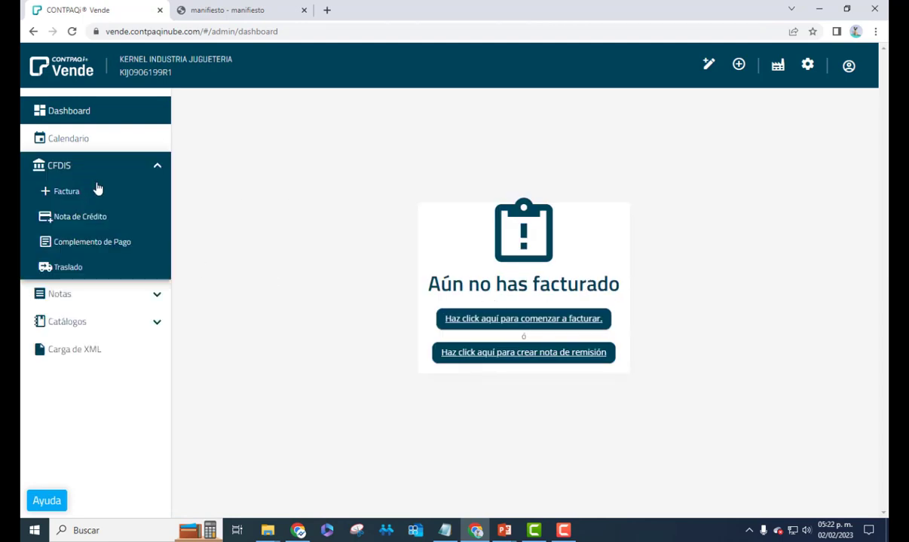
click(89, 194)
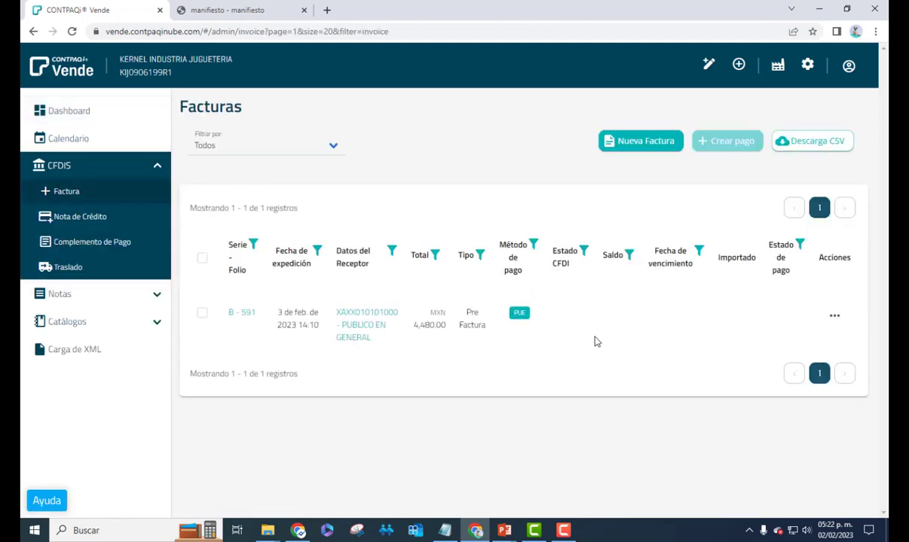
click(833, 317)
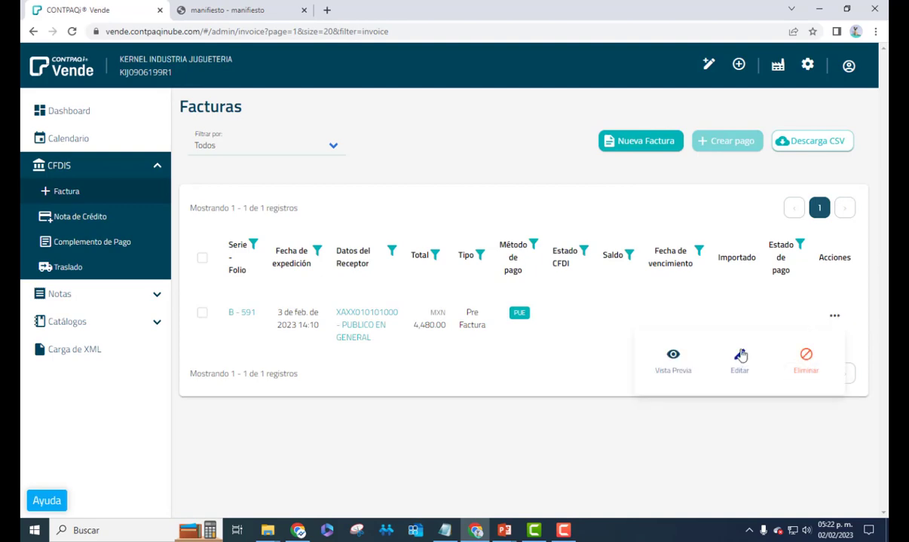
click(677, 348)
scroll(712, 371, down, 8)
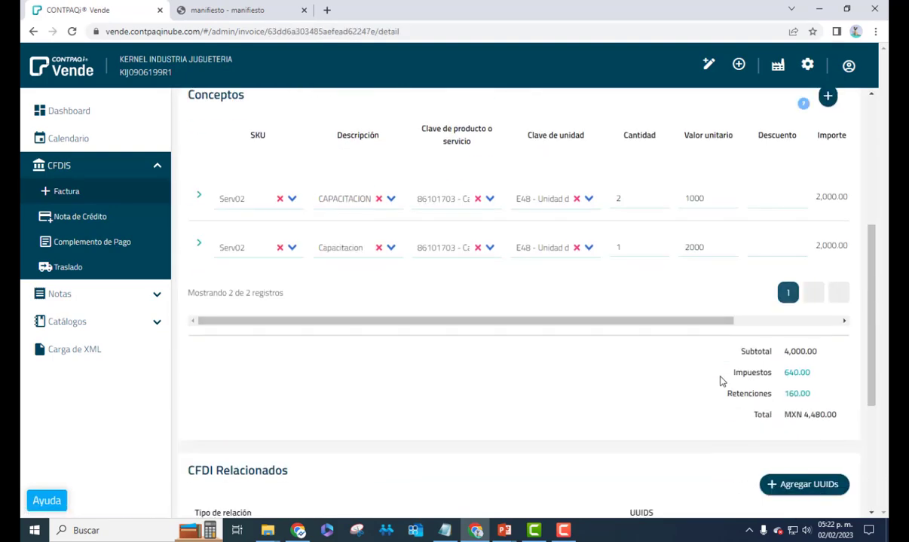
click(741, 450)
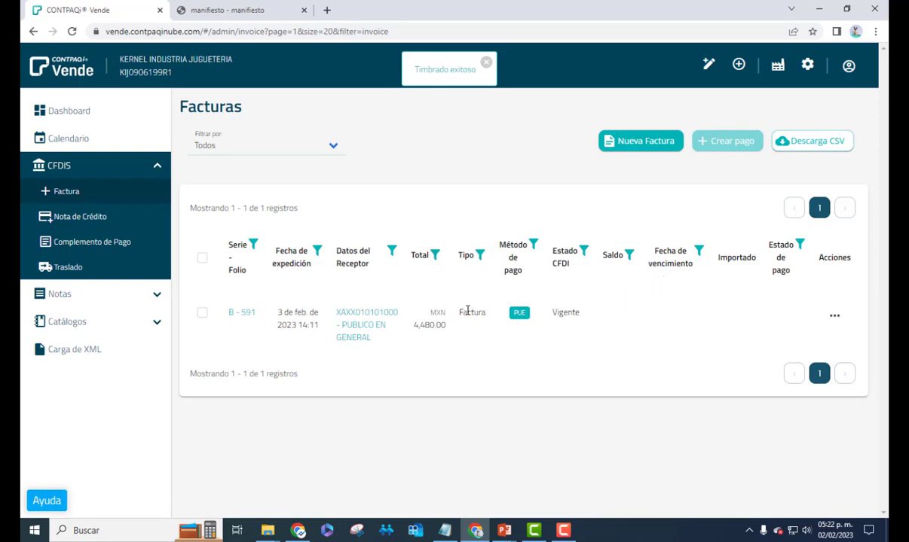
From Catálogos > Clientes, send PUBLICO EN GENERAL its account statement (Enviar estado de cuenta)
drag(576, 316, 596, 315)
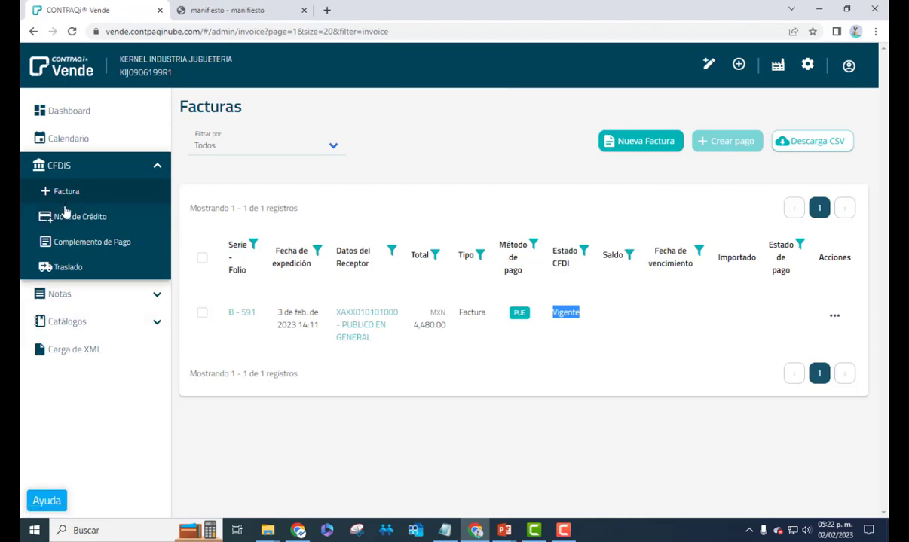
click(114, 324)
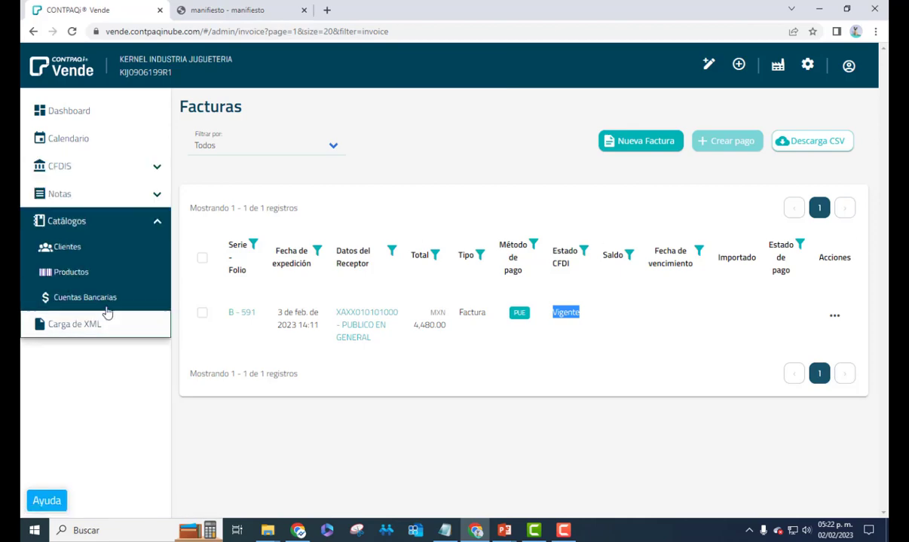
click(71, 247)
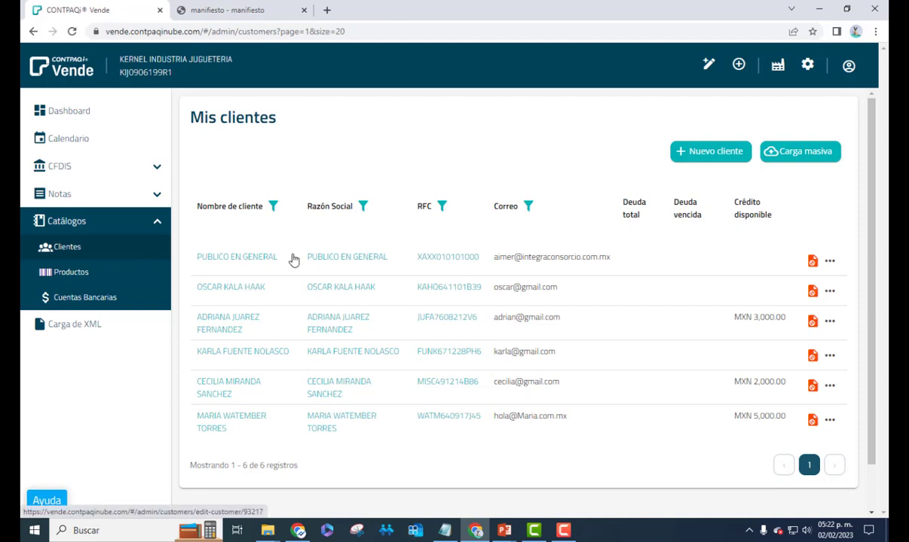
click(830, 264)
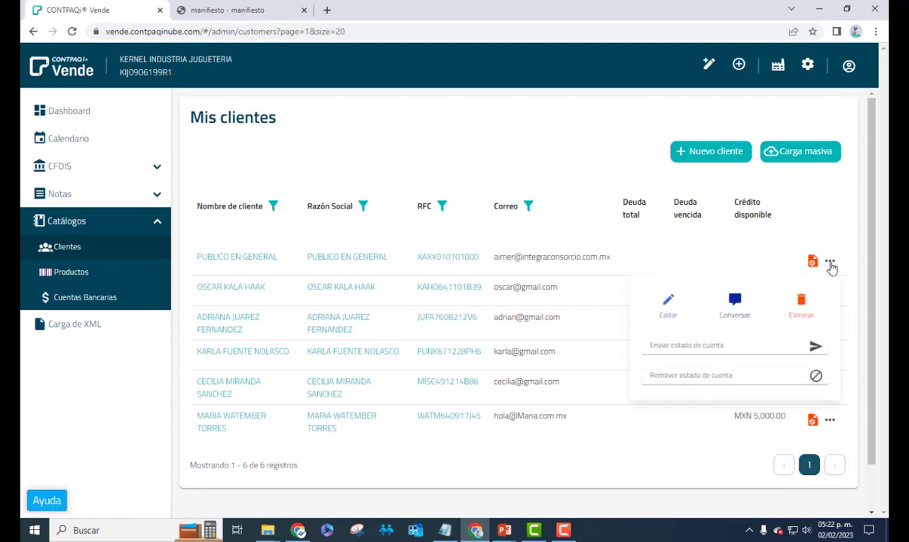
click(729, 348)
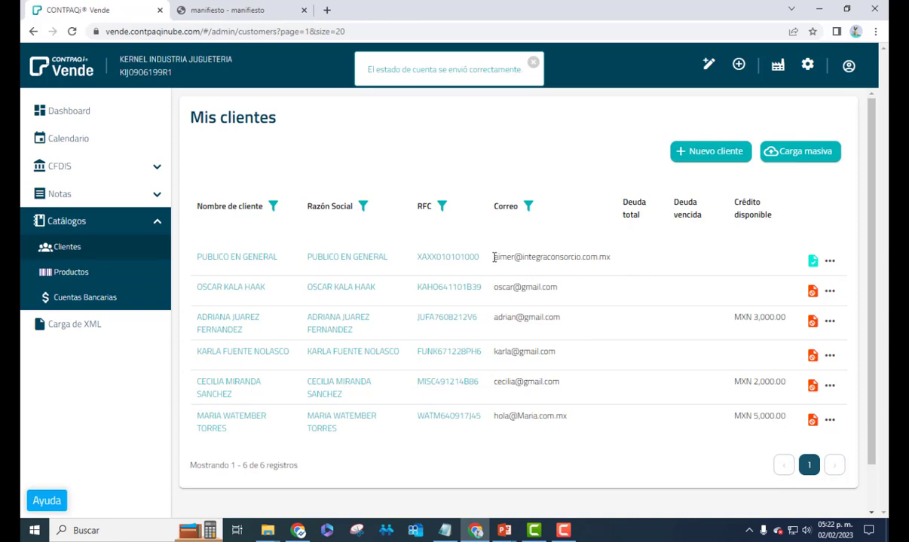
drag(493, 257, 614, 260)
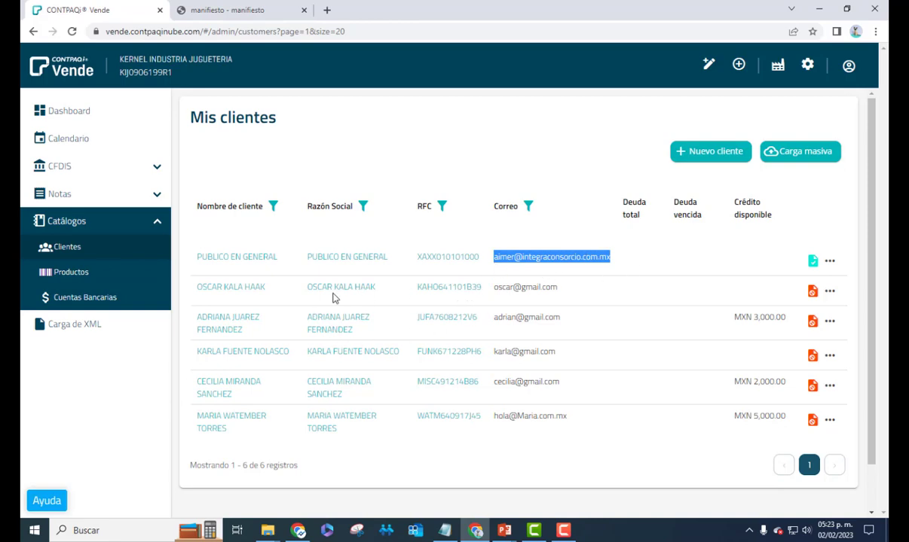
Open the Dashboard and look over the sales charts, zooming into the yearly sales chart
click(109, 115)
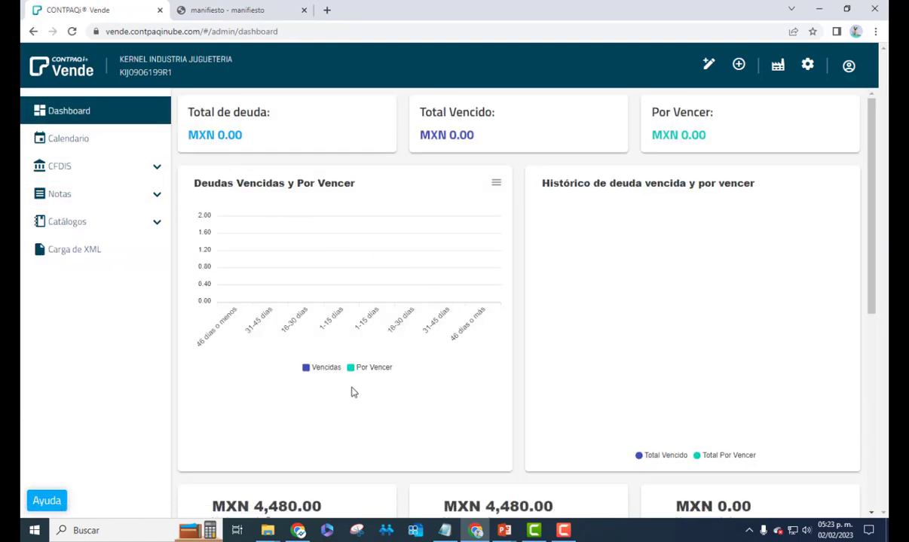
scroll(465, 360, down, 4)
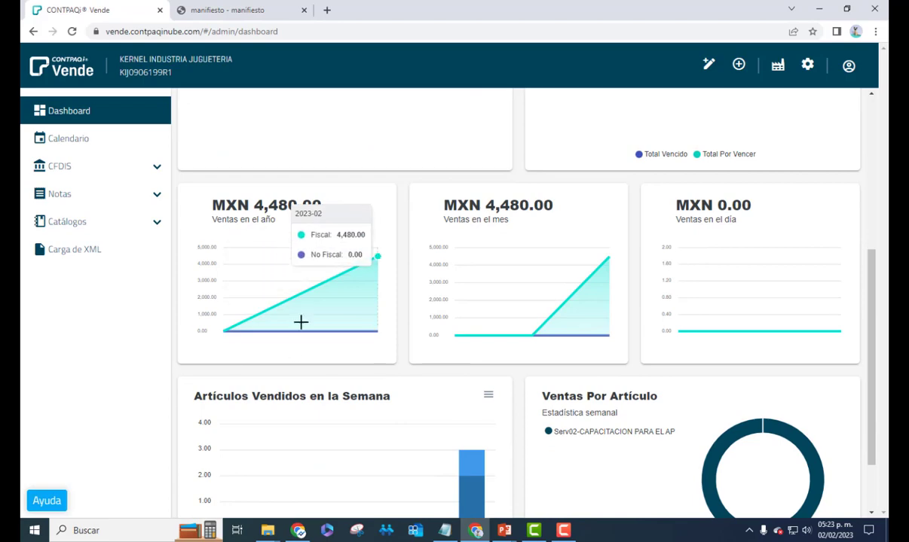
scroll(300, 321, up, 3)
scroll(339, 349, down, 3)
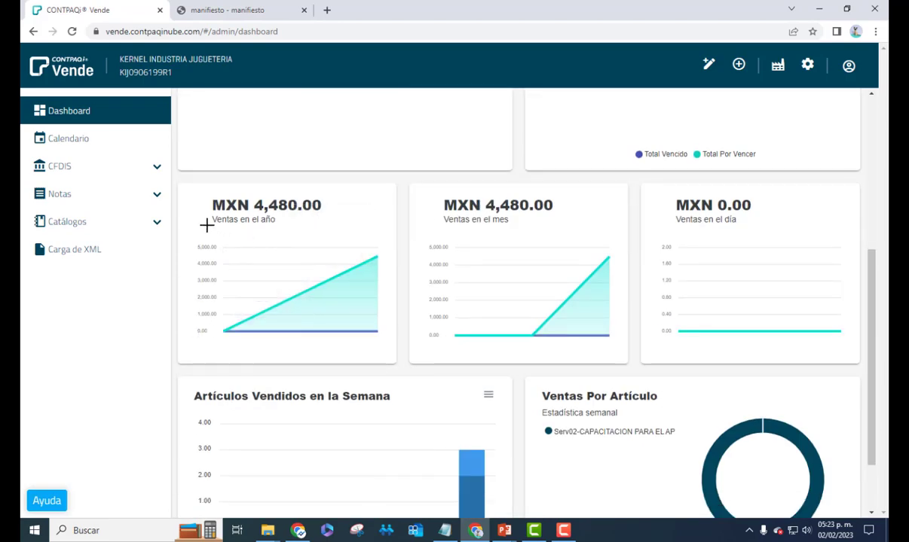
drag(207, 225, 376, 301)
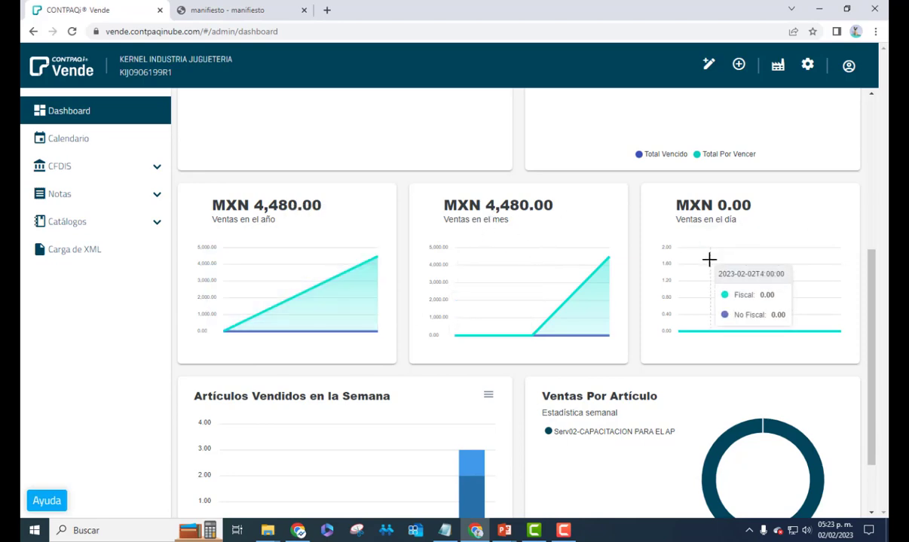
scroll(453, 354, down, 2)
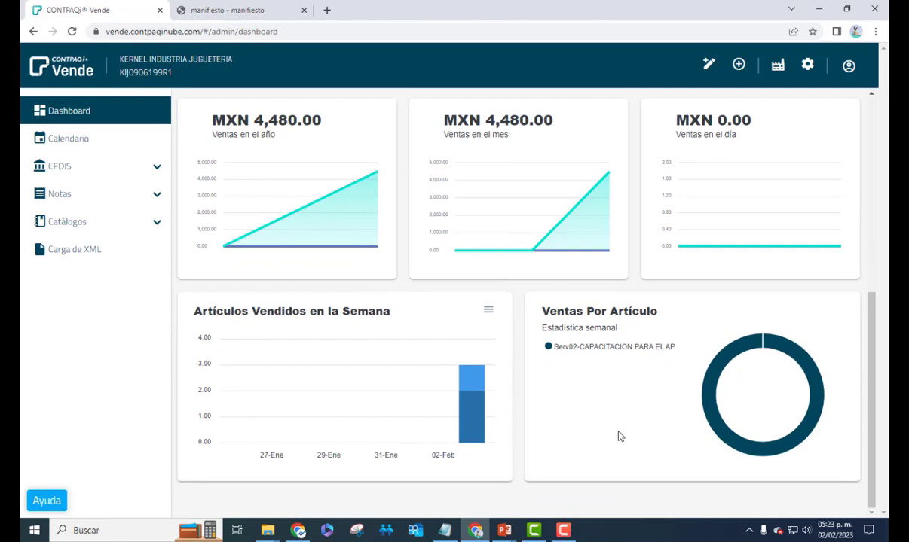
scroll(617, 436, up, 5)
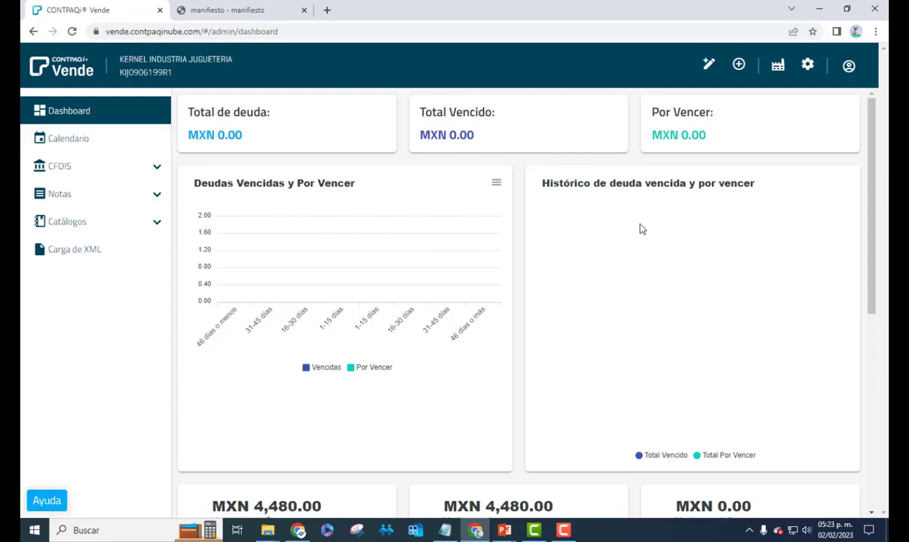
scroll(302, 298, down, 5)
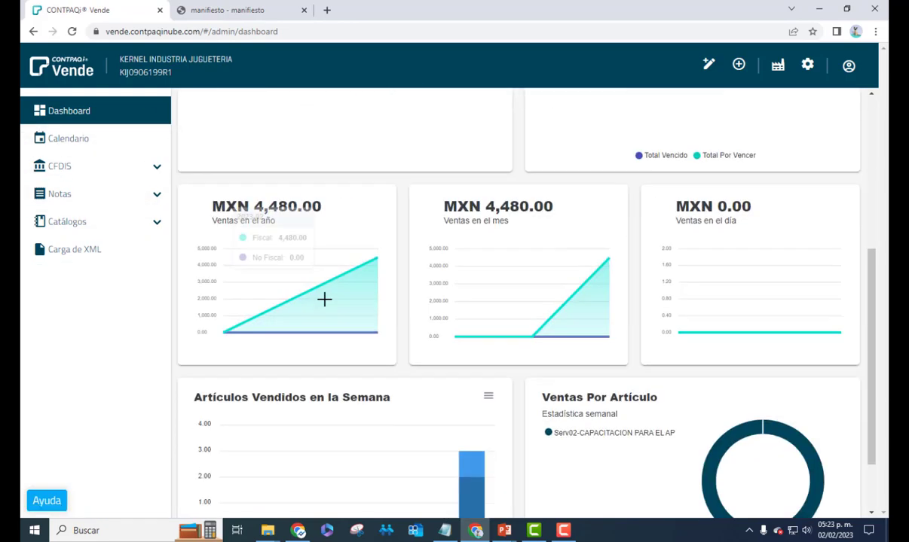
scroll(298, 315, up, 5)
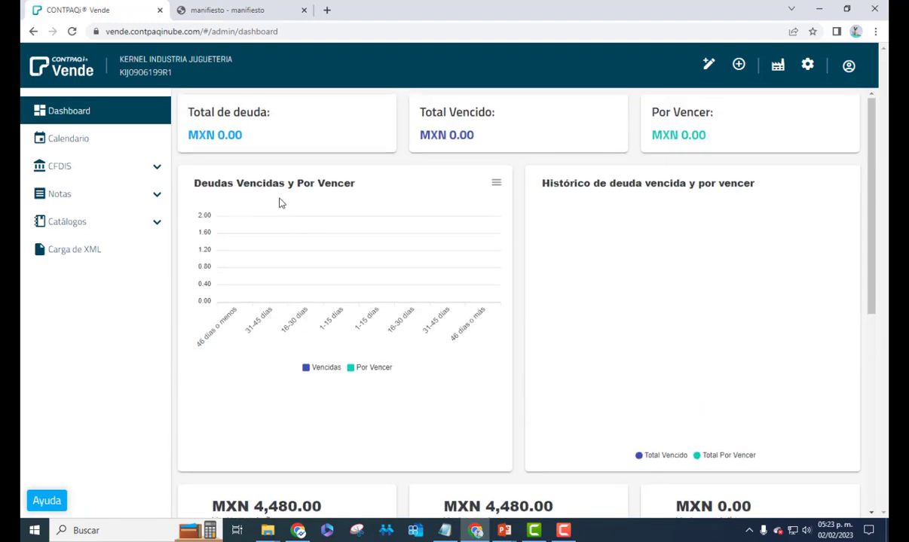
scroll(286, 226, down, 3)
scroll(299, 317, down, 3)
scroll(300, 318, up, 5)
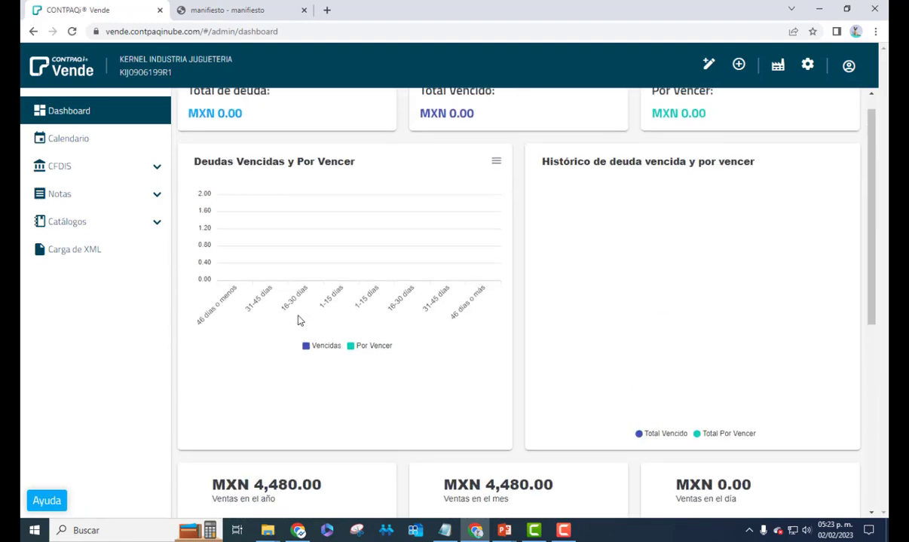
Reload the dashboard to show MXN 4,480.00 in sales, then open and dismiss the Agregar menu
click(72, 32)
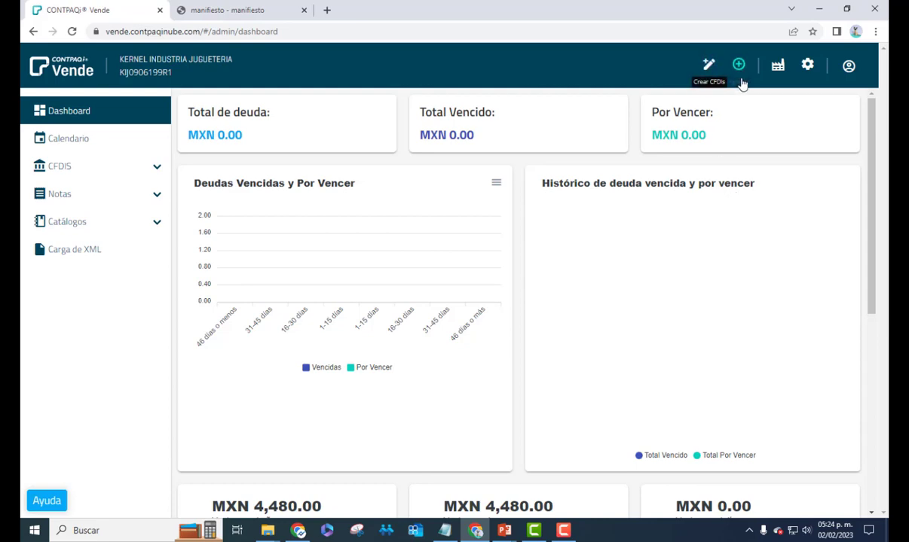
click(739, 72)
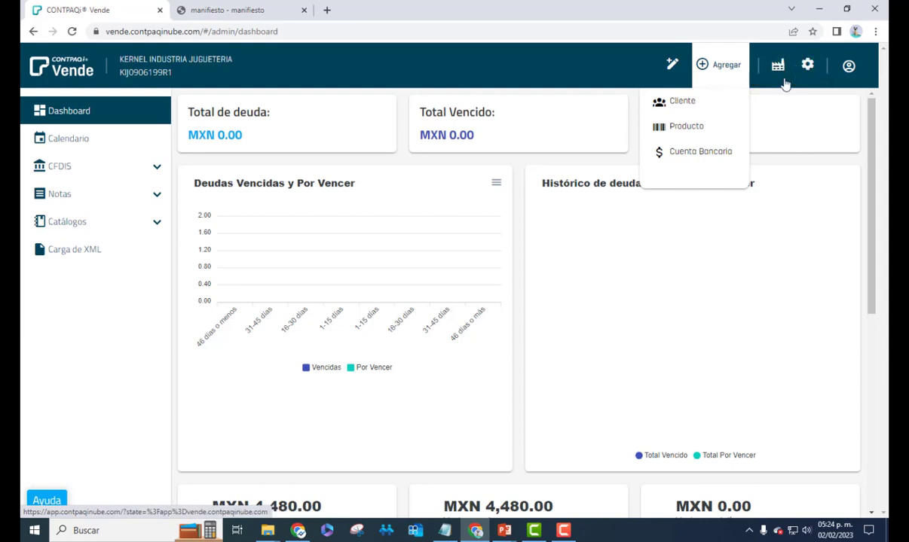
click(850, 167)
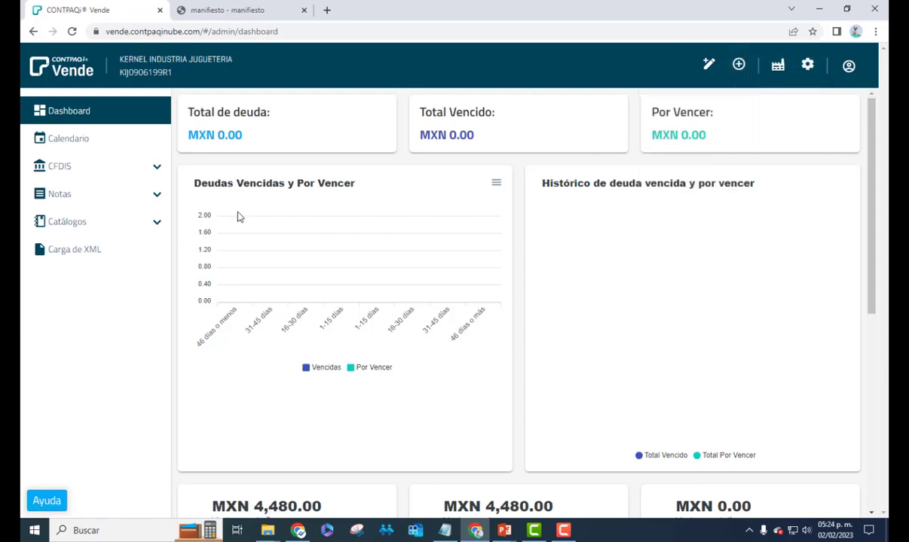
scroll(330, 247, down, 5)
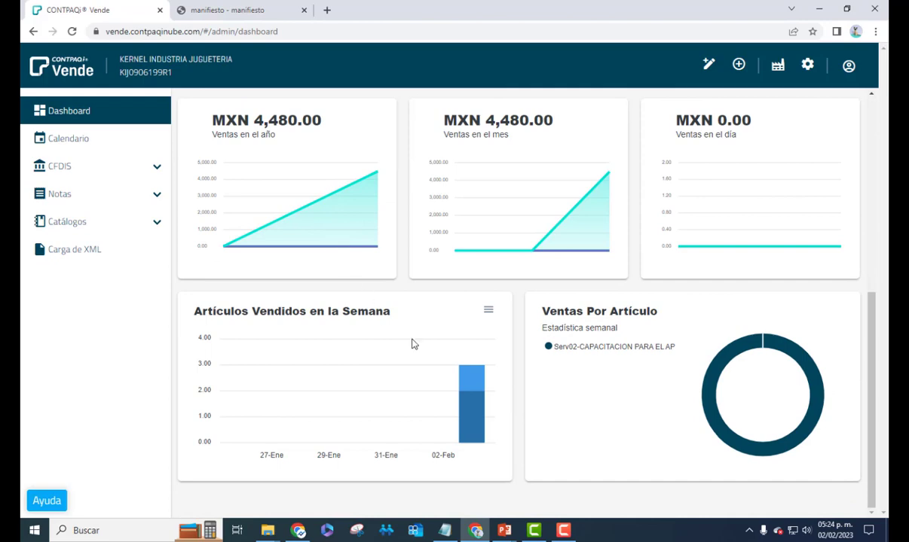
scroll(377, 377, up, 4)
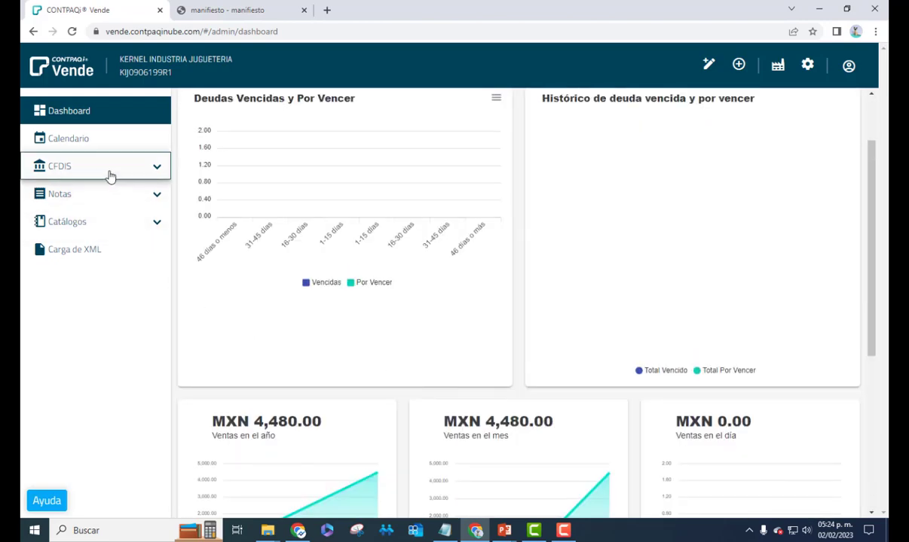